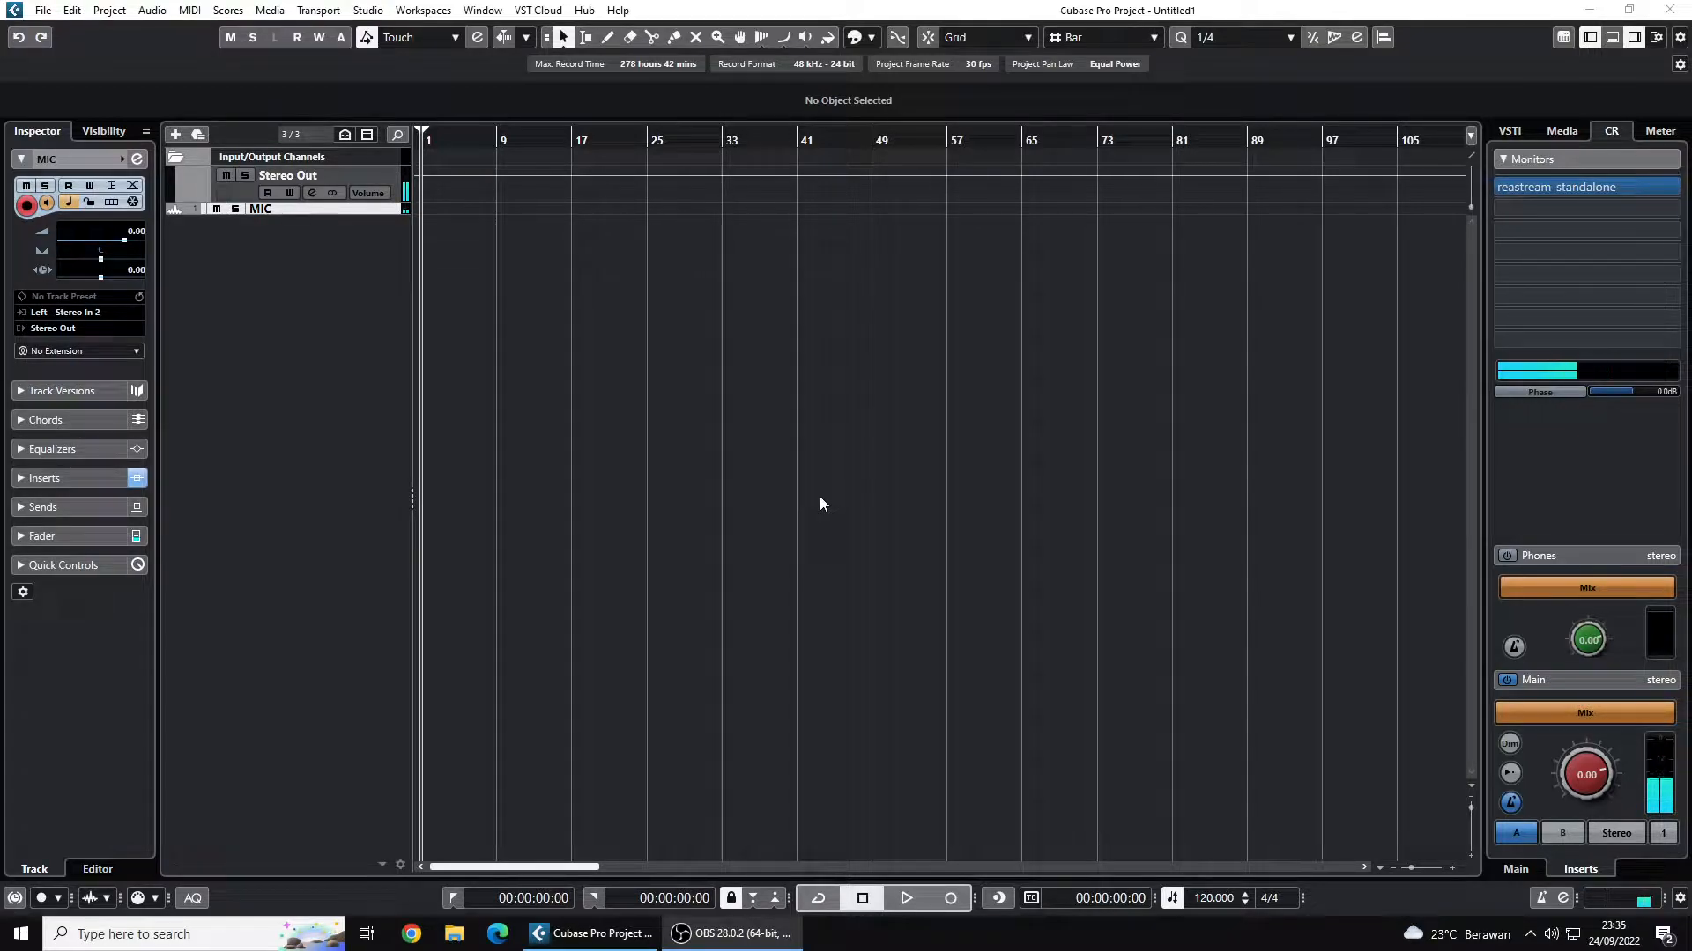
- Open Chrome and unlock it by entering the Browser Lock password
click(412, 934)
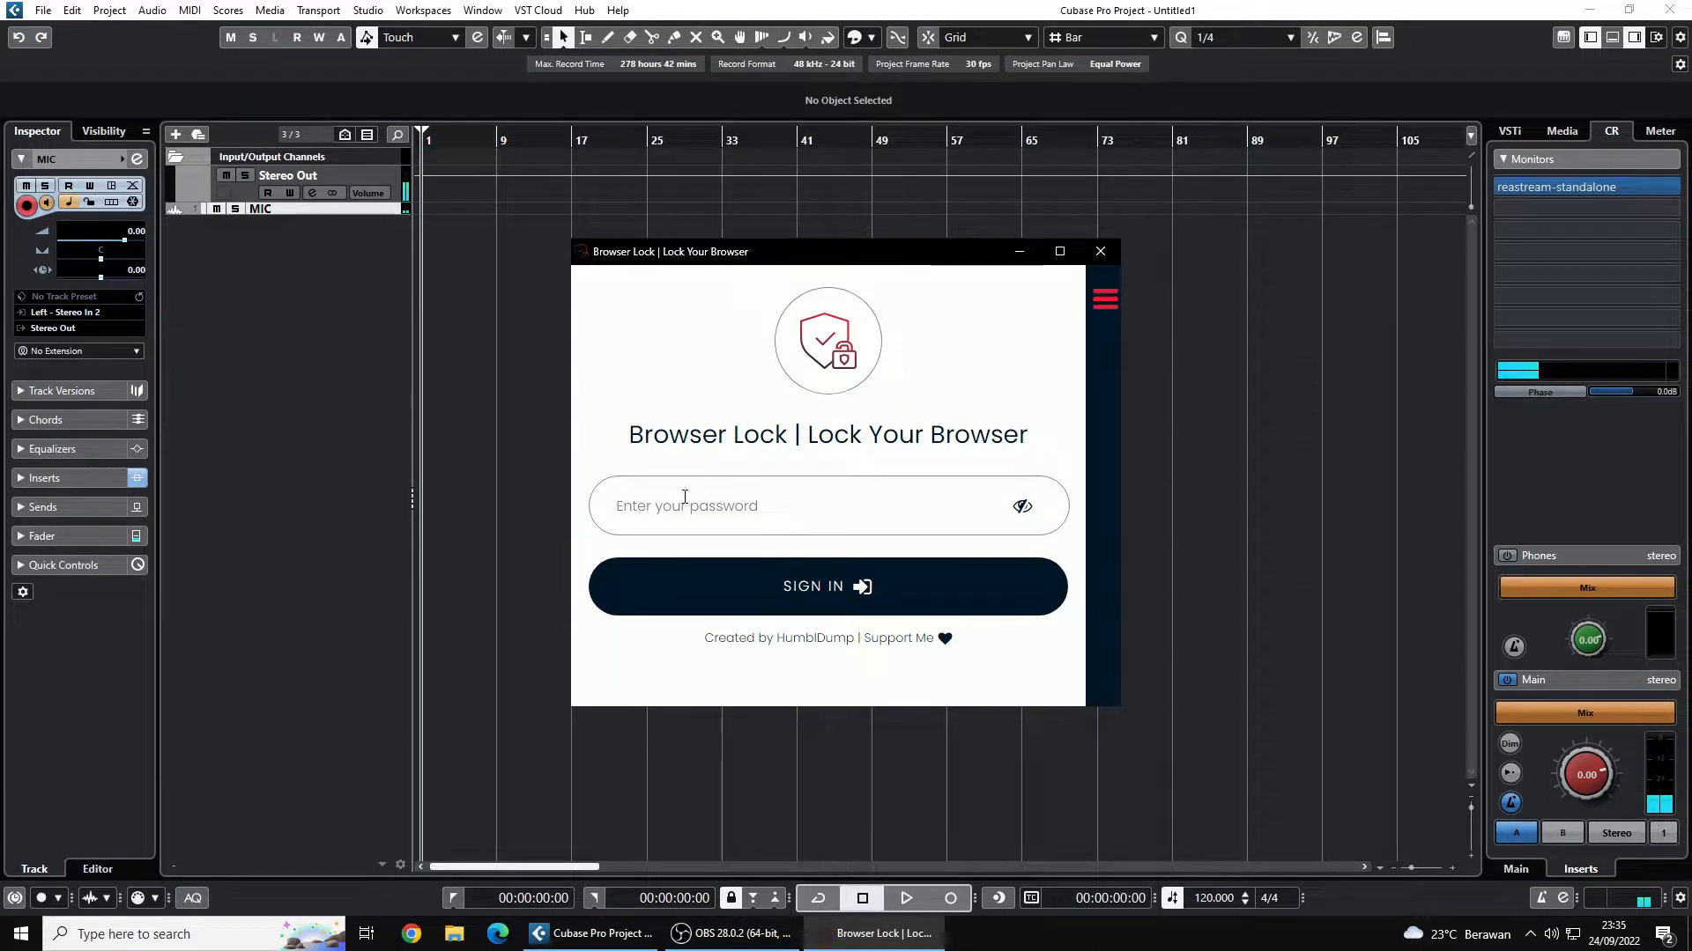
click(684, 499)
text(••)
key(Return)
- Search the web for "cubase 12 logo free" and open Steinberg's New in Cubase 12 page
text(c)
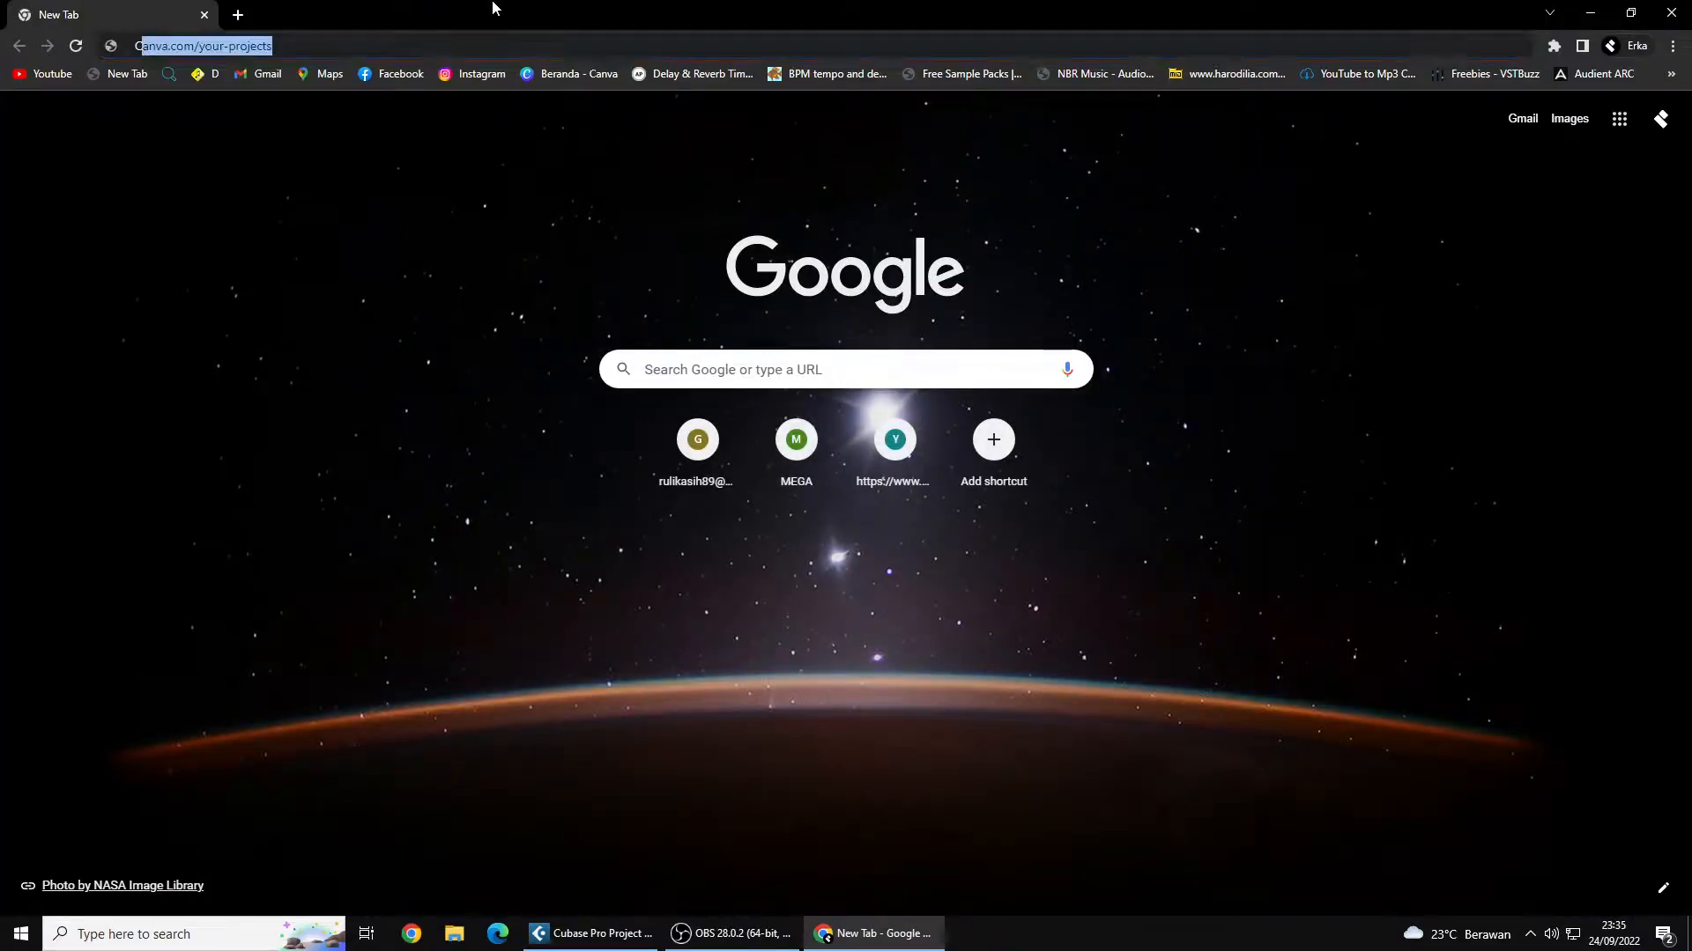
text(UBASE 12)
key(Return)
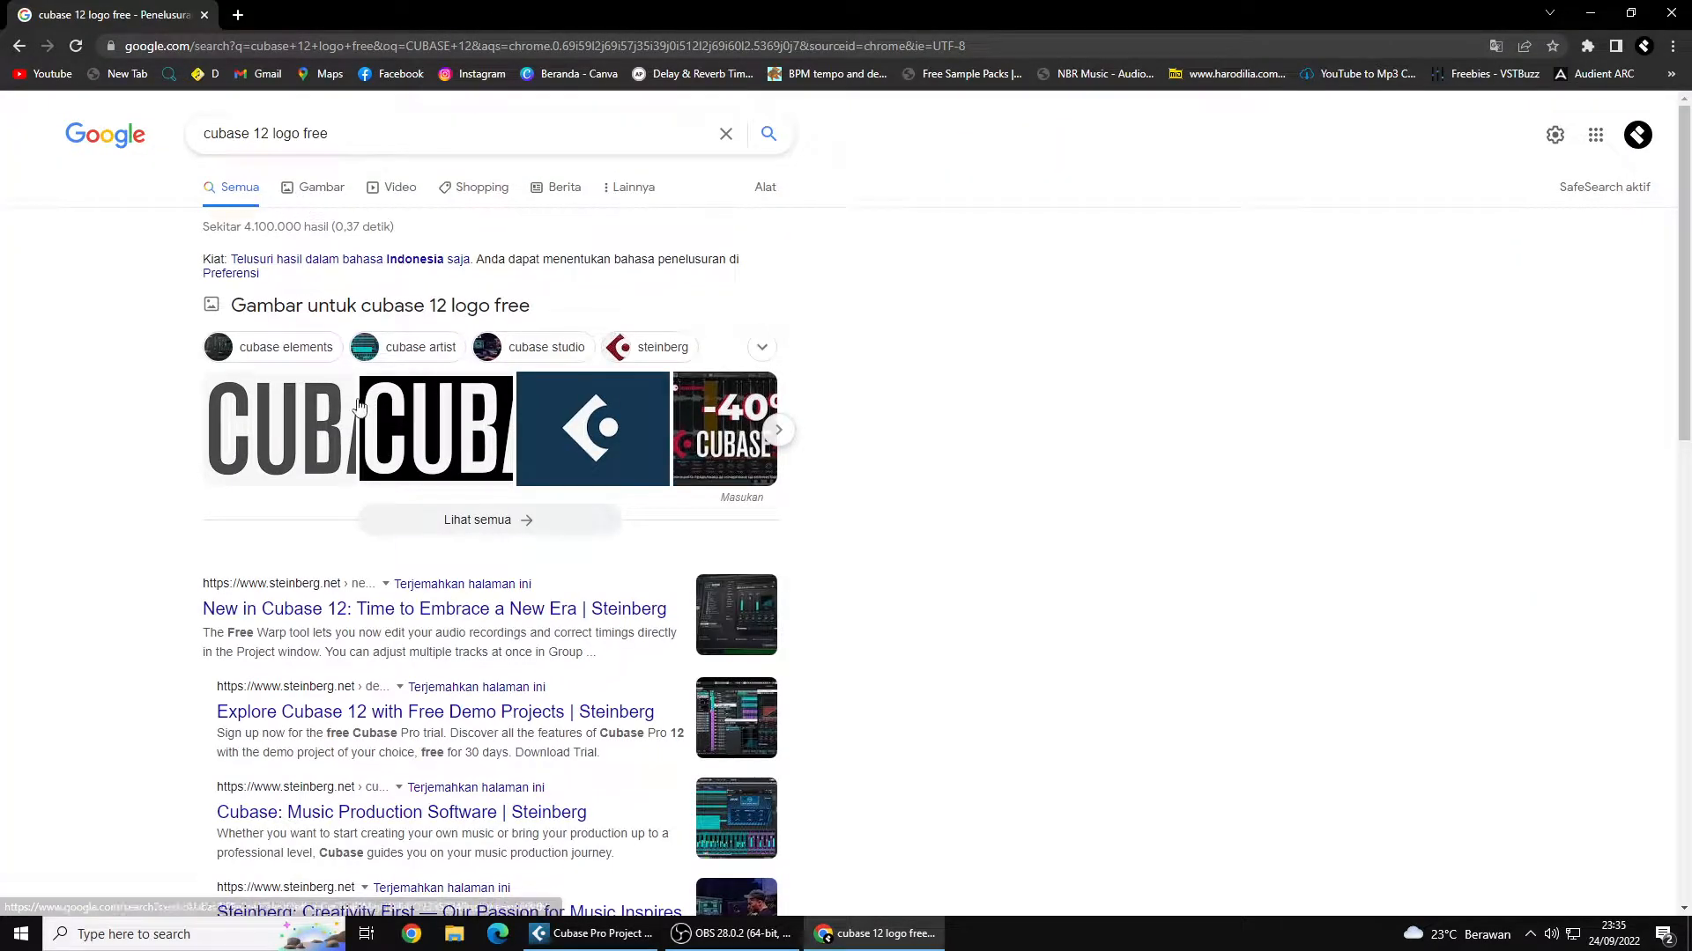
scroll(380, 434, down, 1)
click(362, 555)
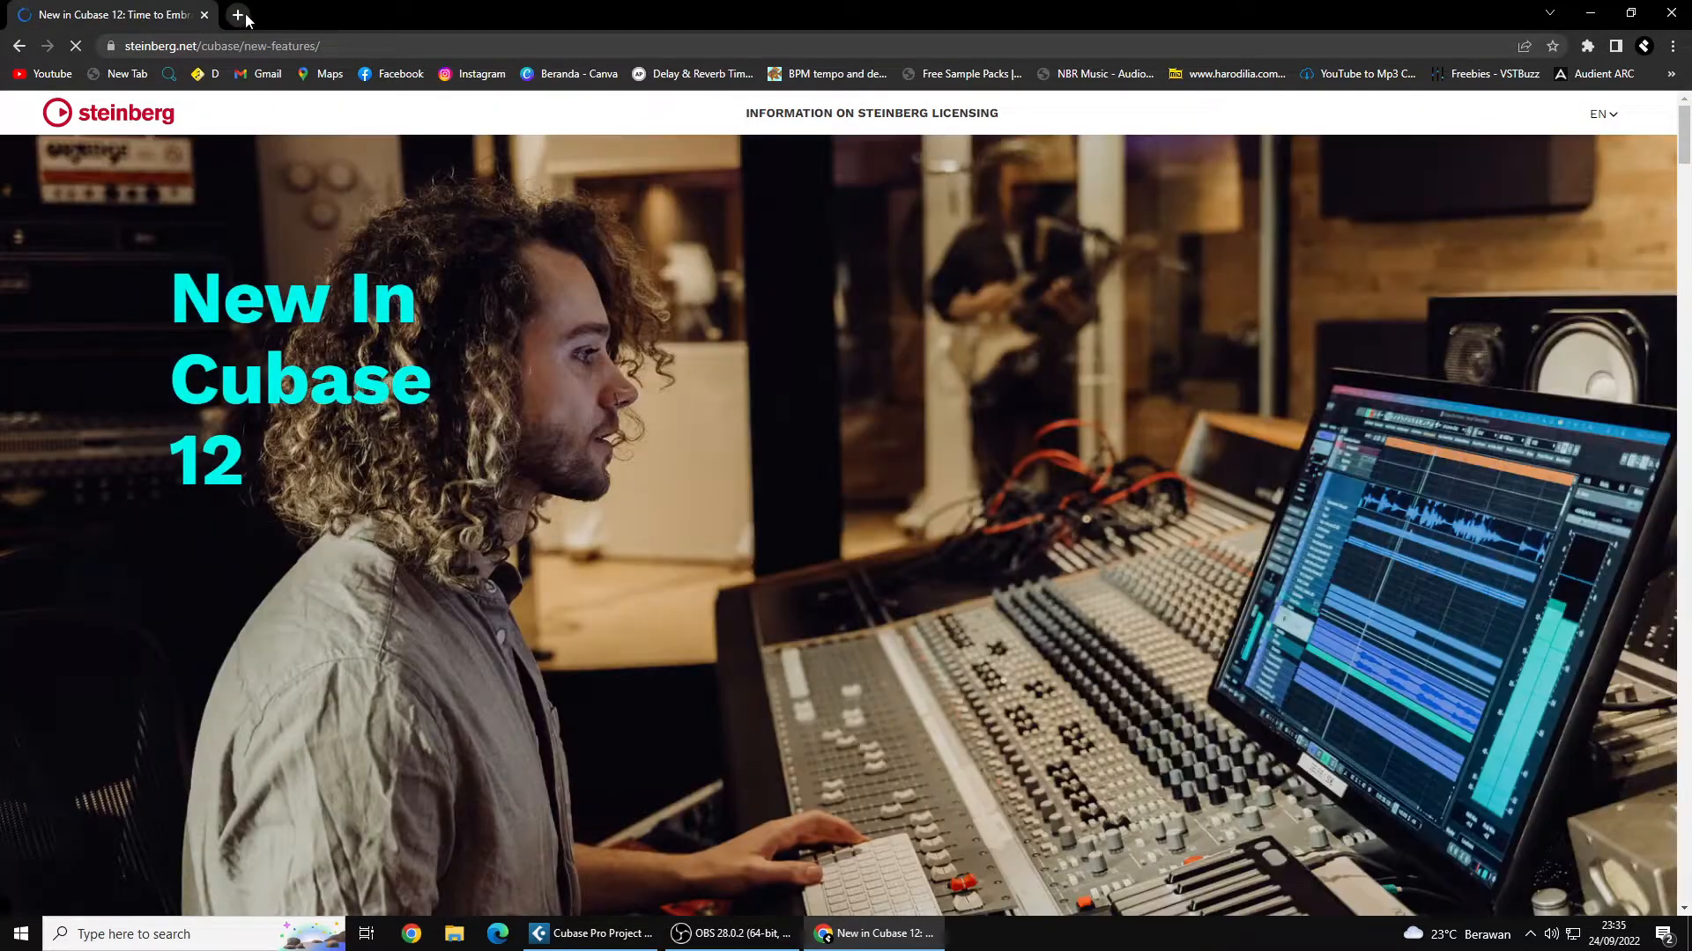
- Look over the New in Cubase 12 page, from its title banner to the start of the Highlights section
scroll(1009, 532, down, 2)
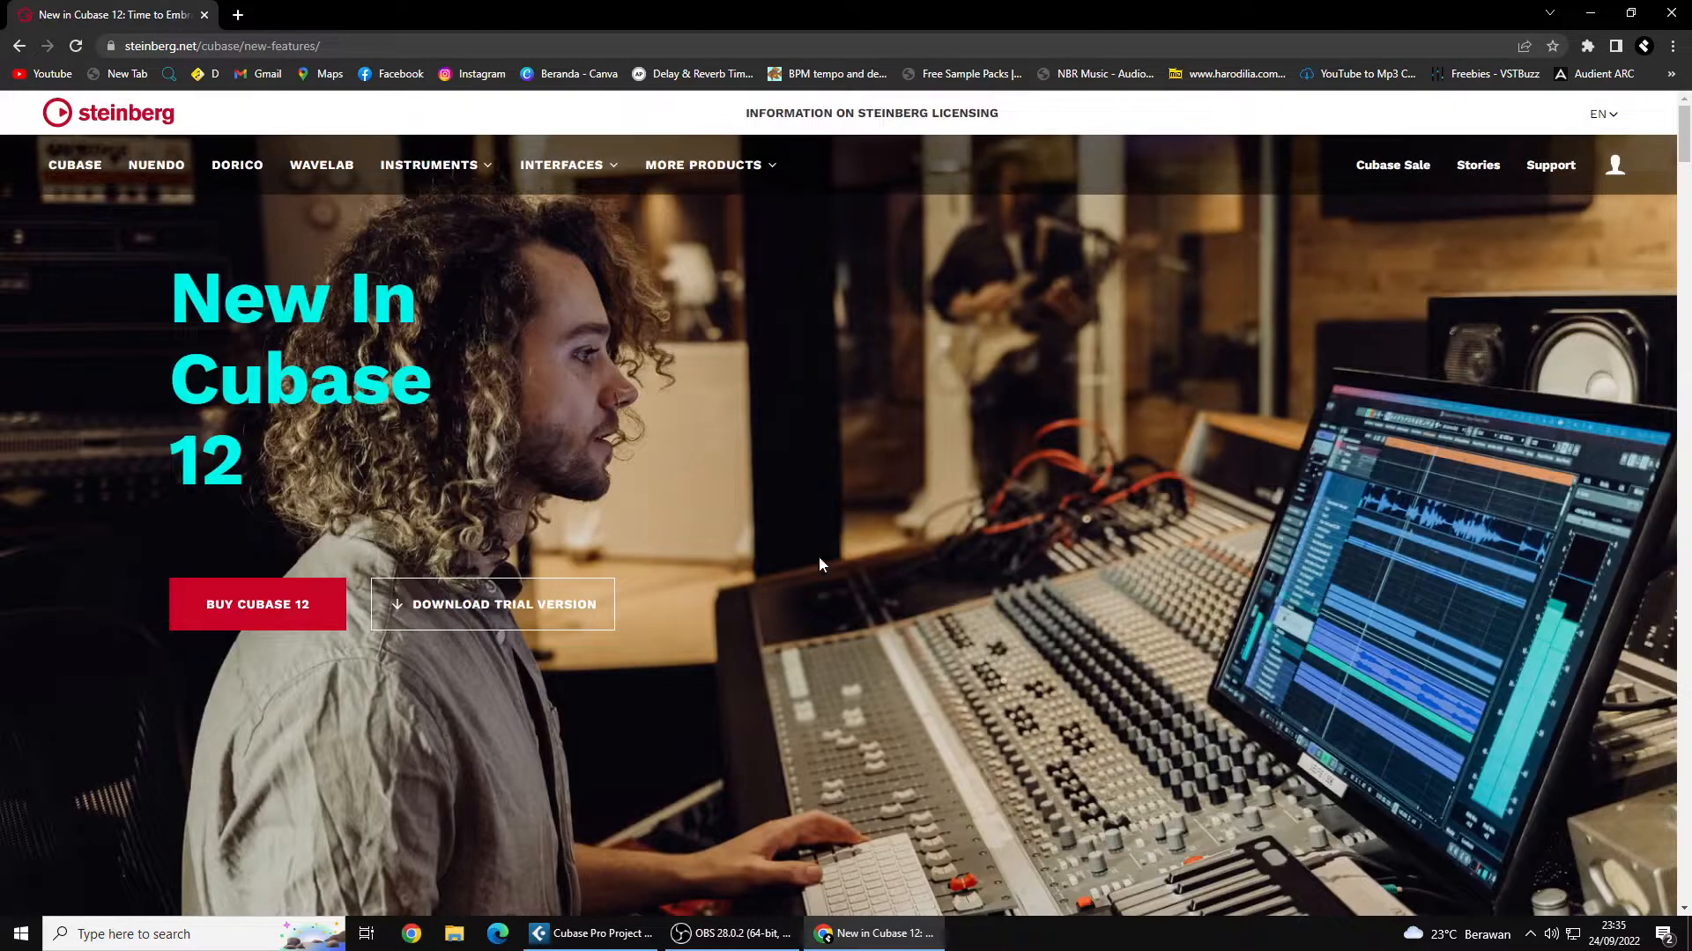
scroll(617, 404, down, 2)
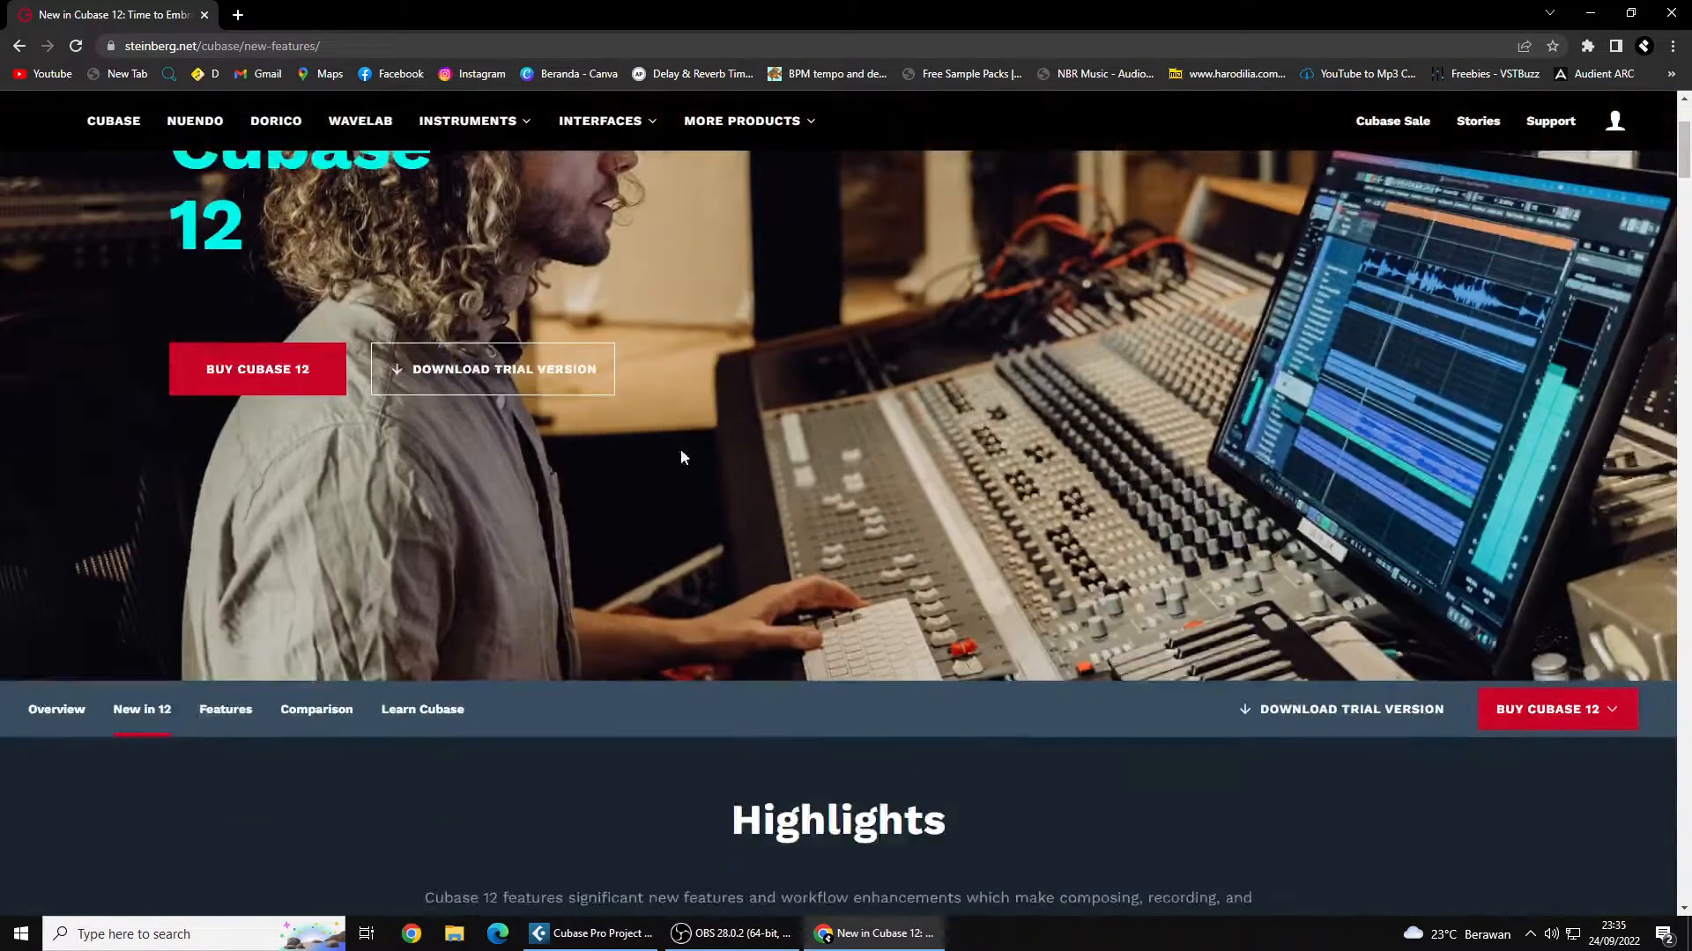
scroll(753, 414, down, 1)
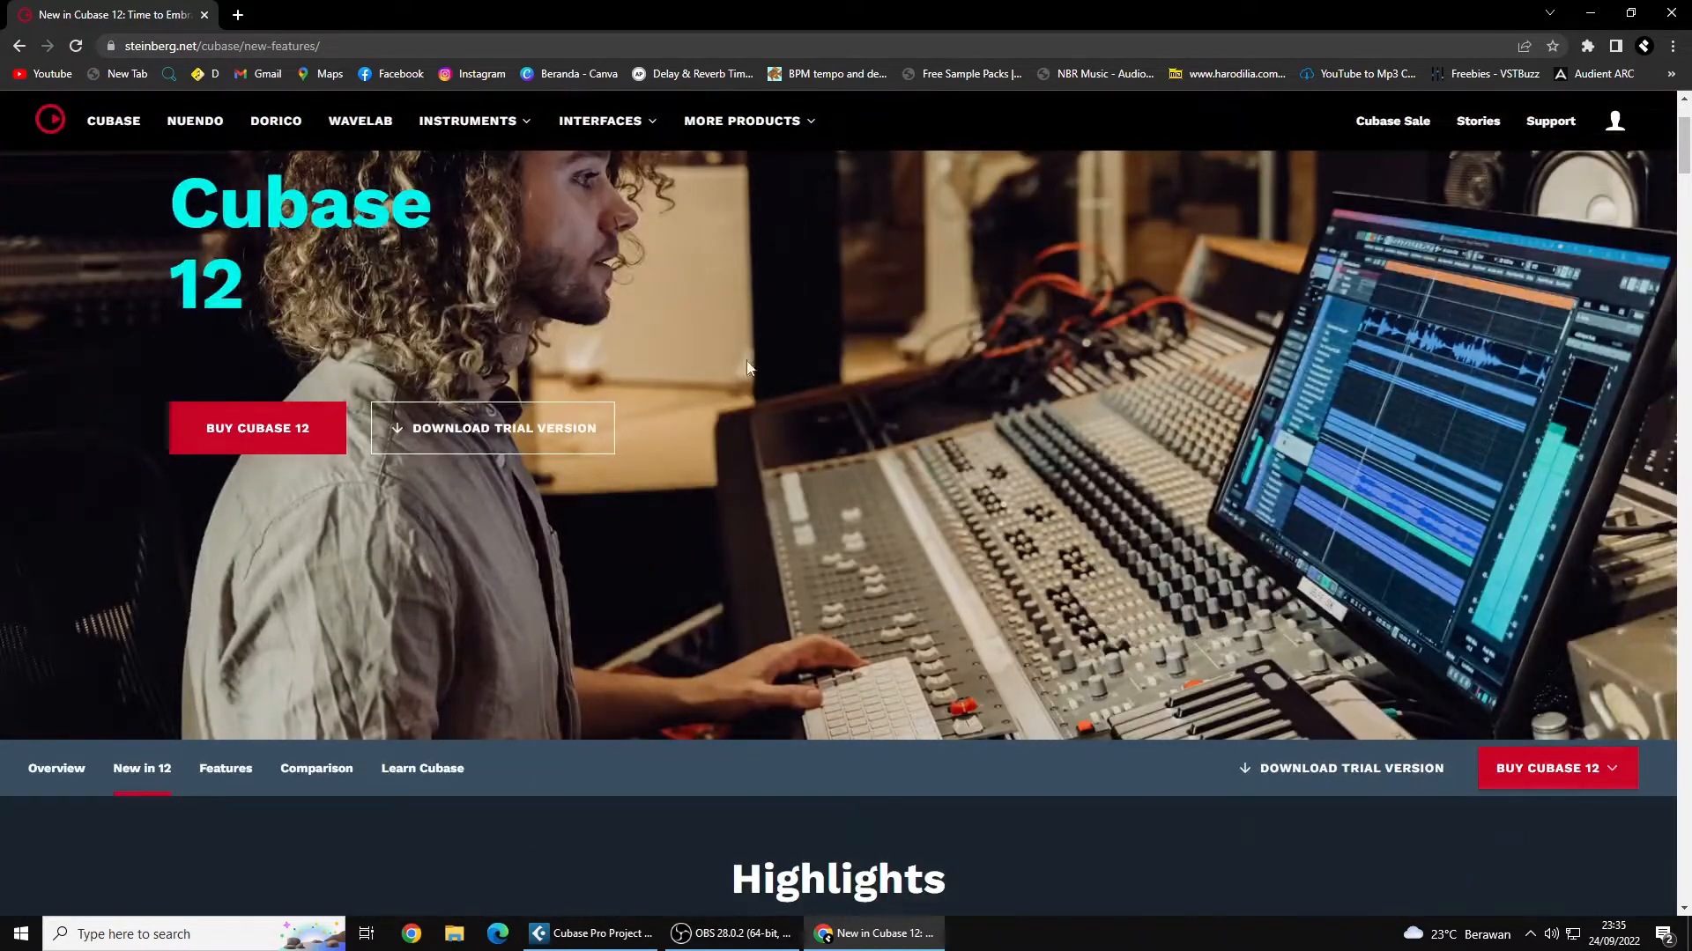
scroll(690, 356, up, 3)
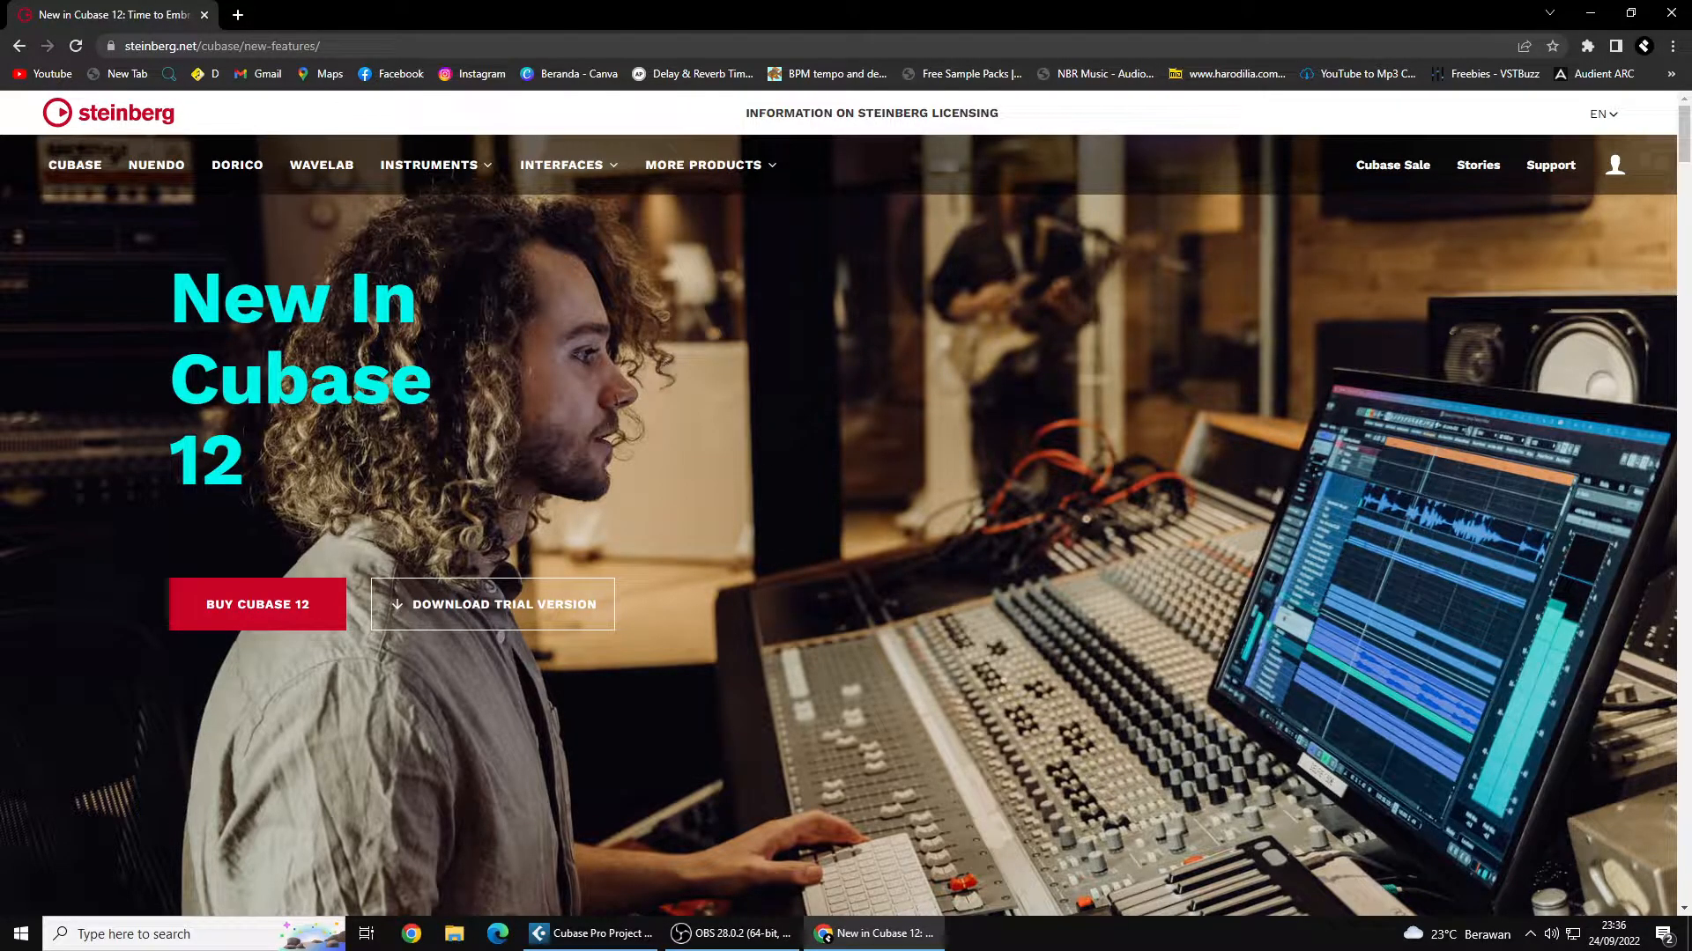
drag(146, 300, 450, 472)
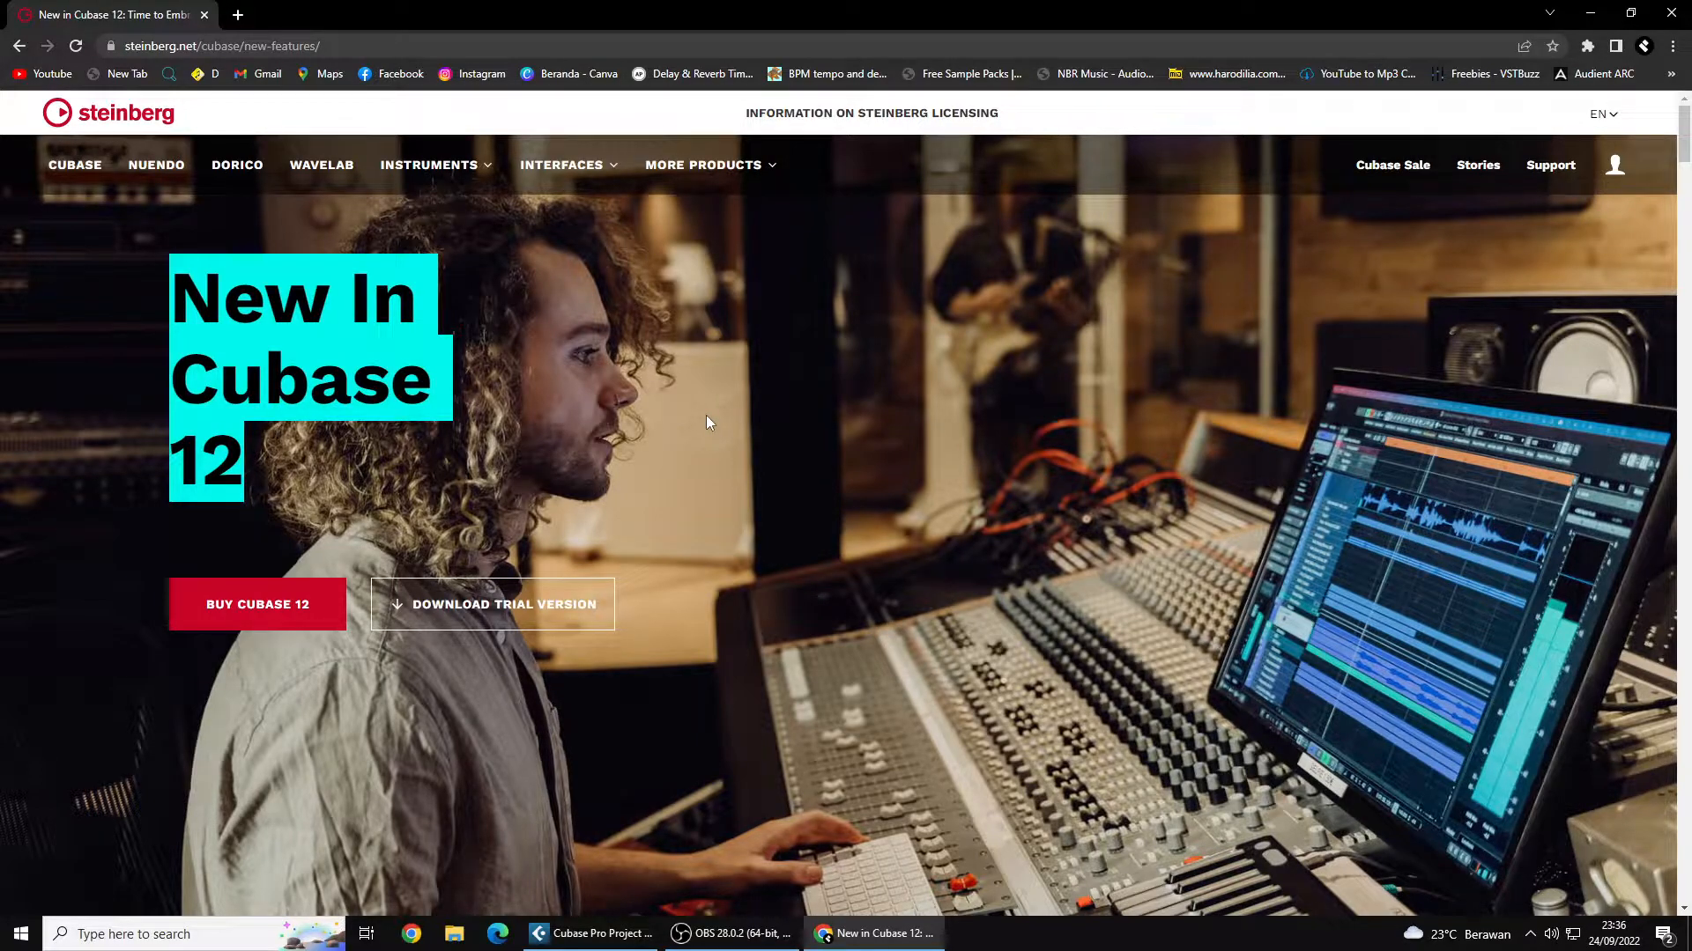
scroll(706, 423, down, 3)
scroll(737, 562, up, 3)
scroll(771, 416, down, 2)
scroll(747, 445, up, 1)
- Open the Cubase Pro 12 purchase options and compare the full version with the updates and upgrades, examining the full version's regular and discounted prices
click(220, 548)
click(822, 483)
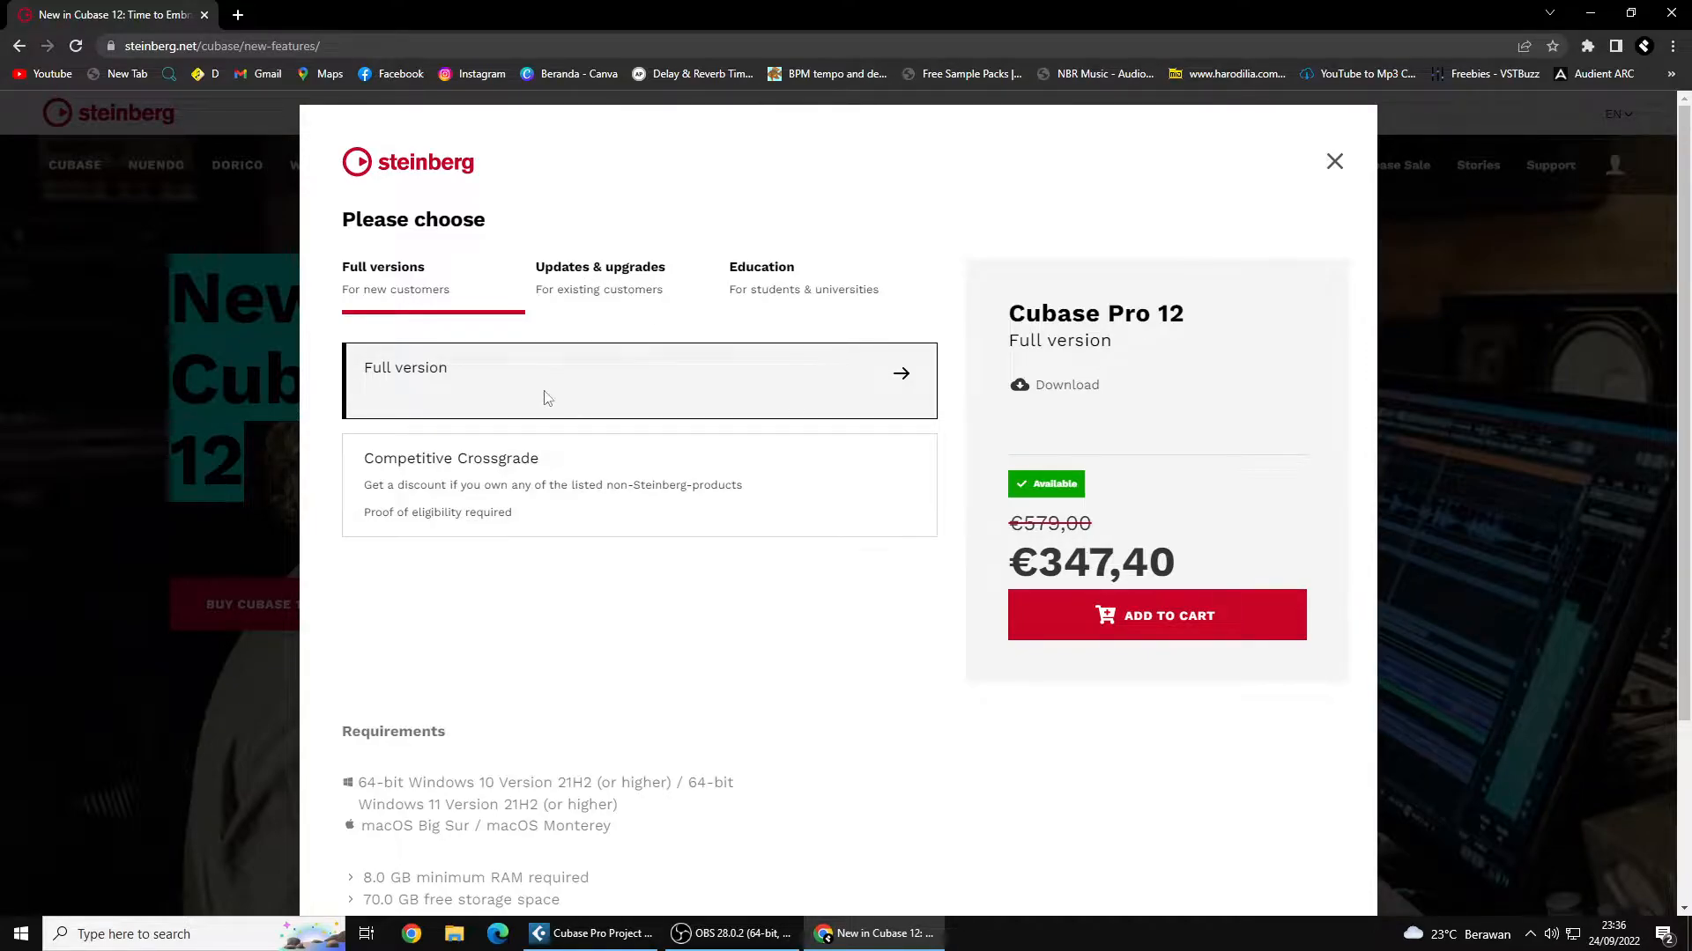
click(582, 289)
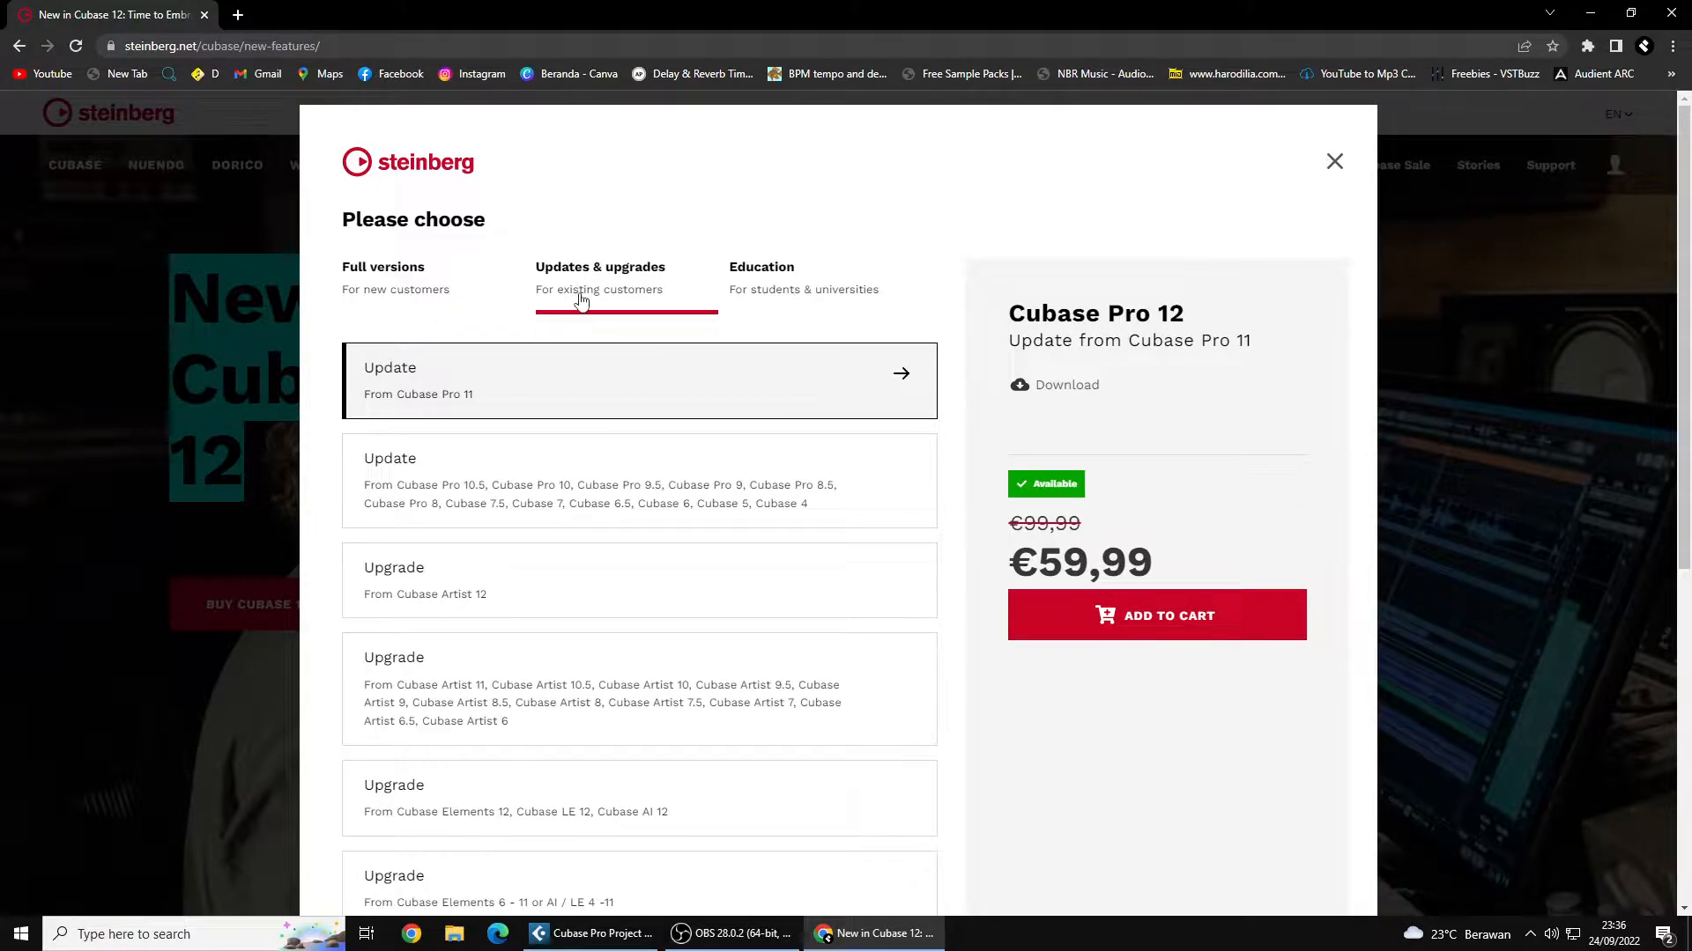
click(460, 293)
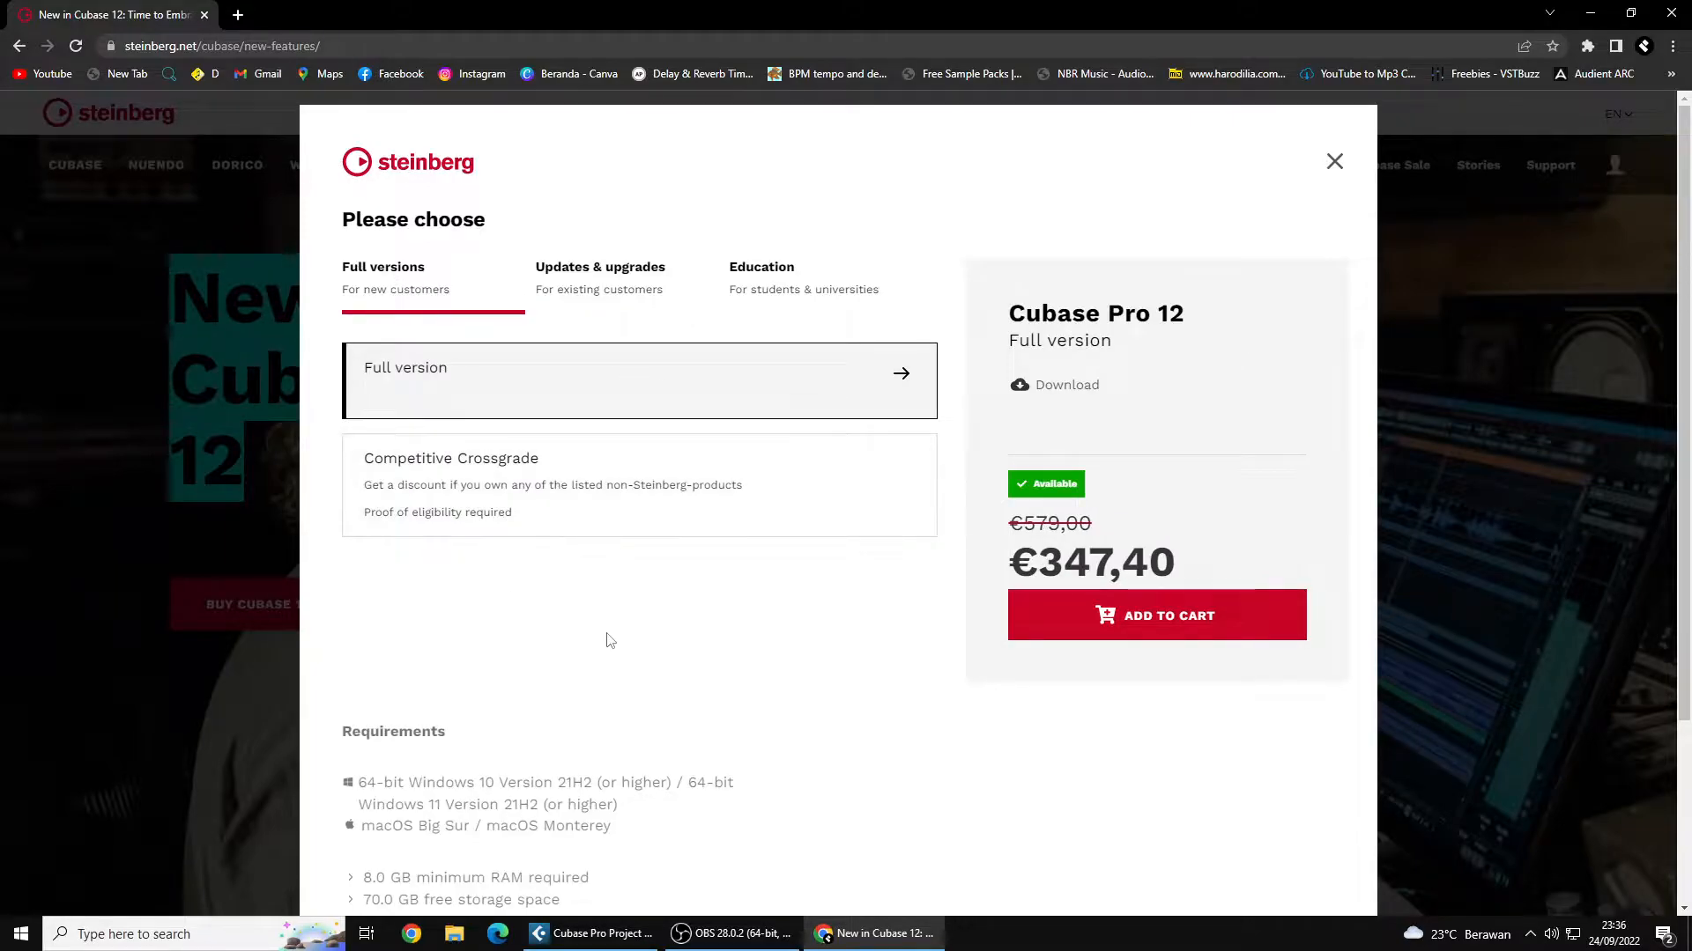
click(582, 286)
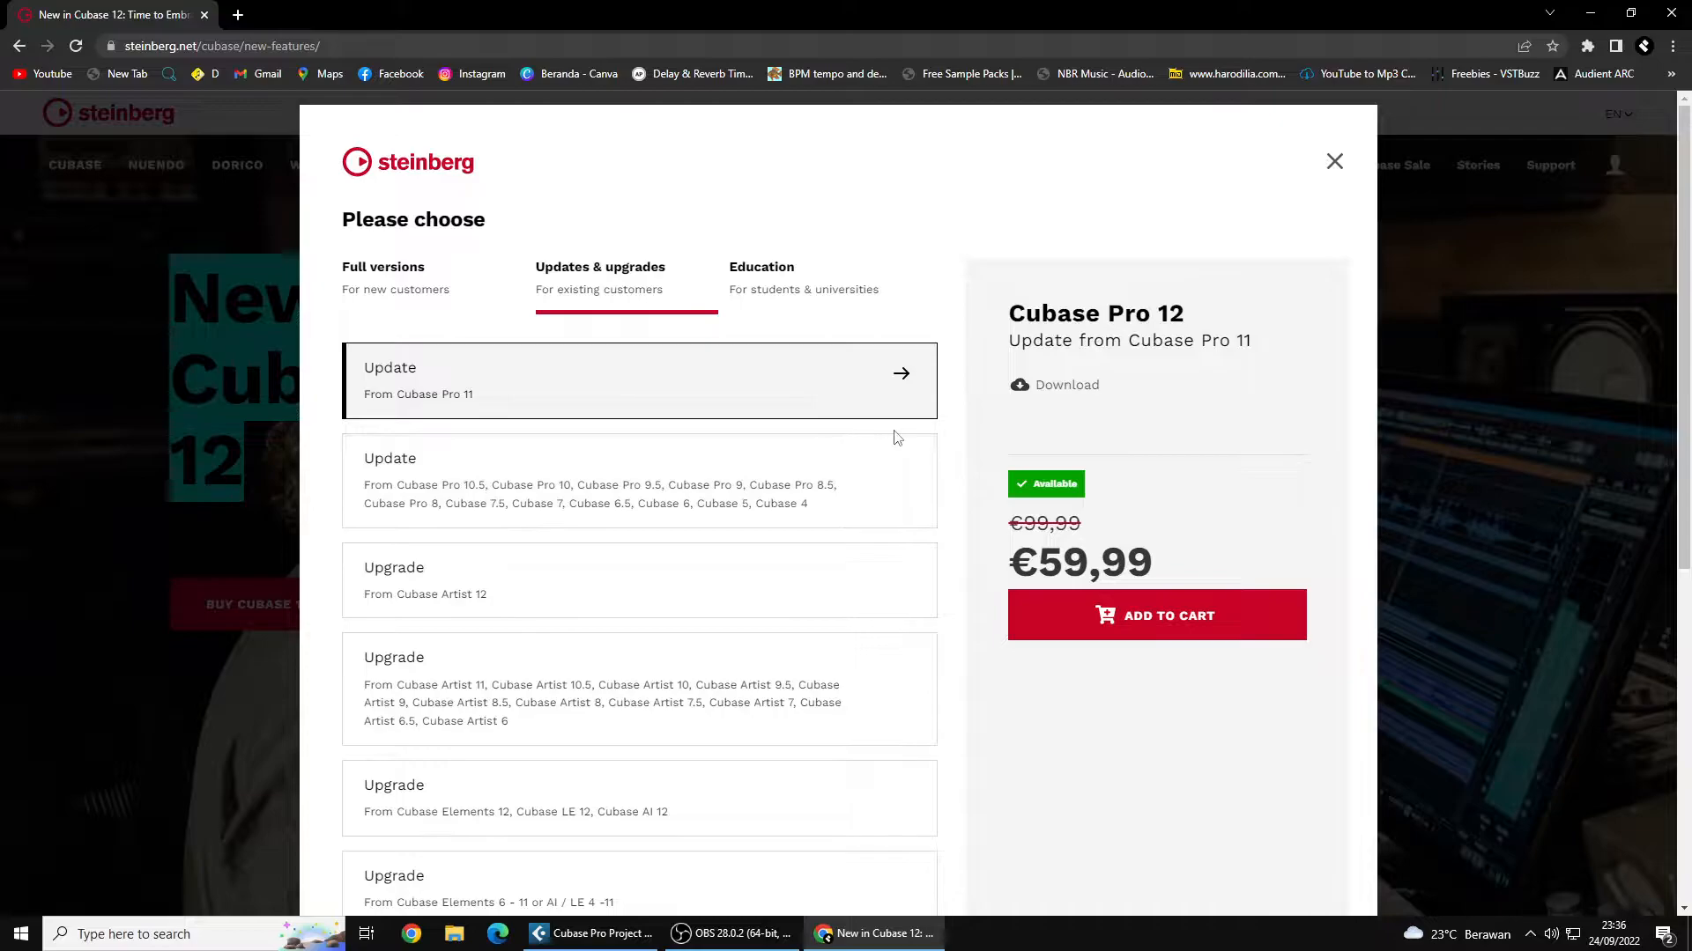
click(389, 276)
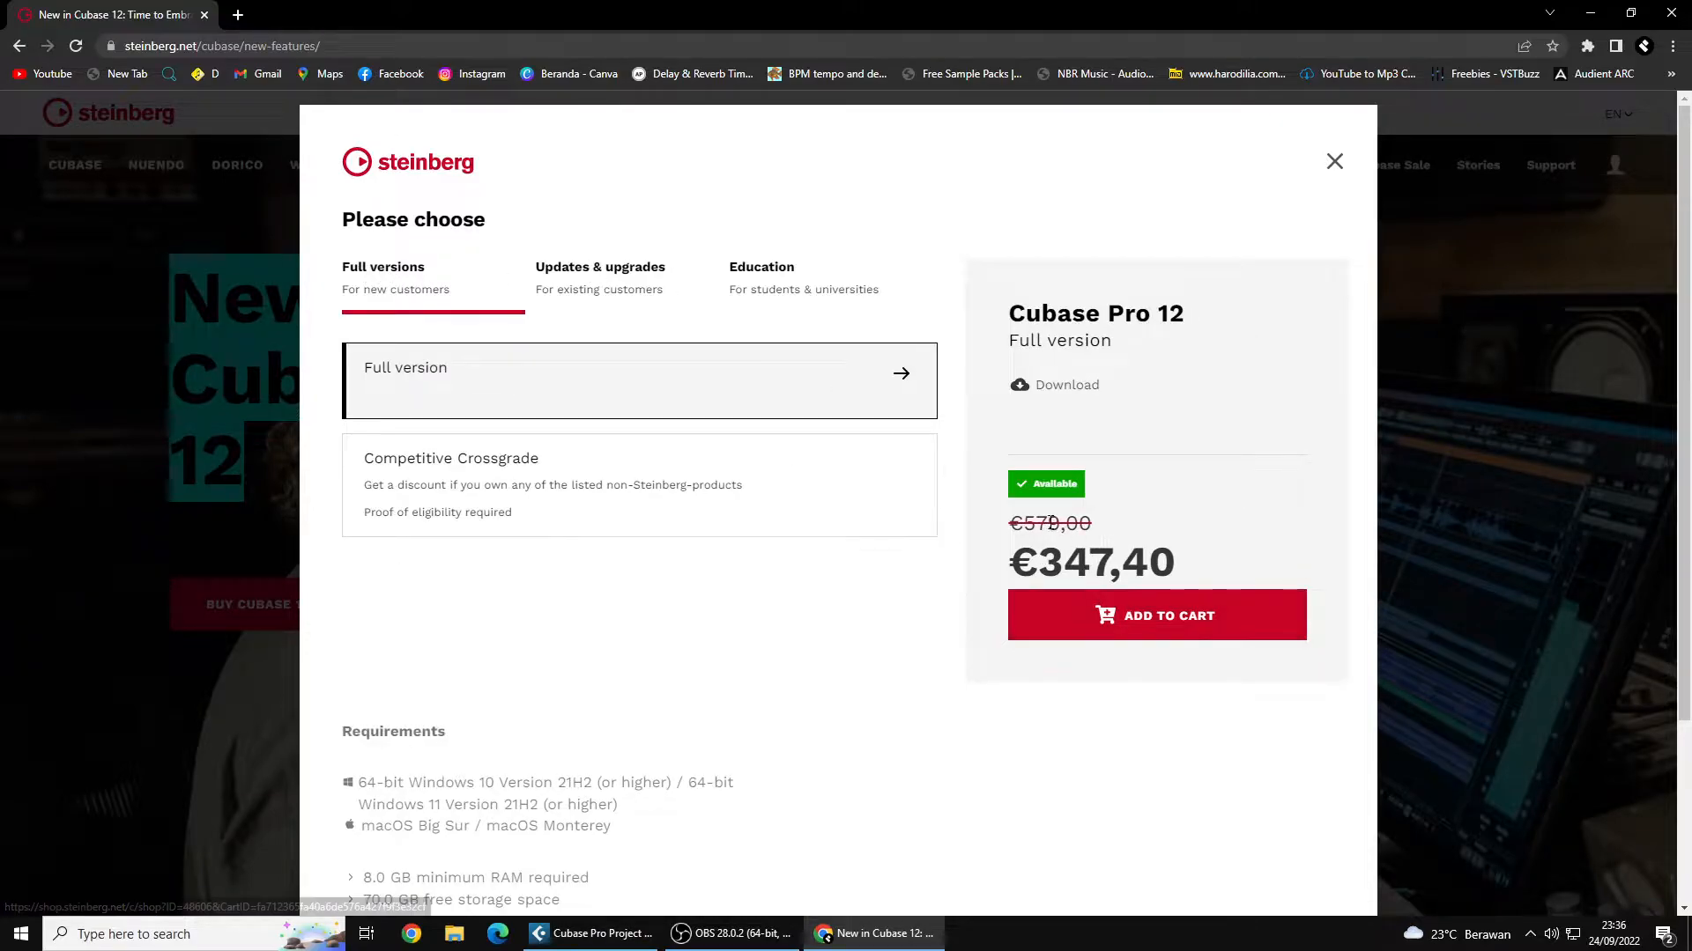
drag(1024, 524, 1096, 528)
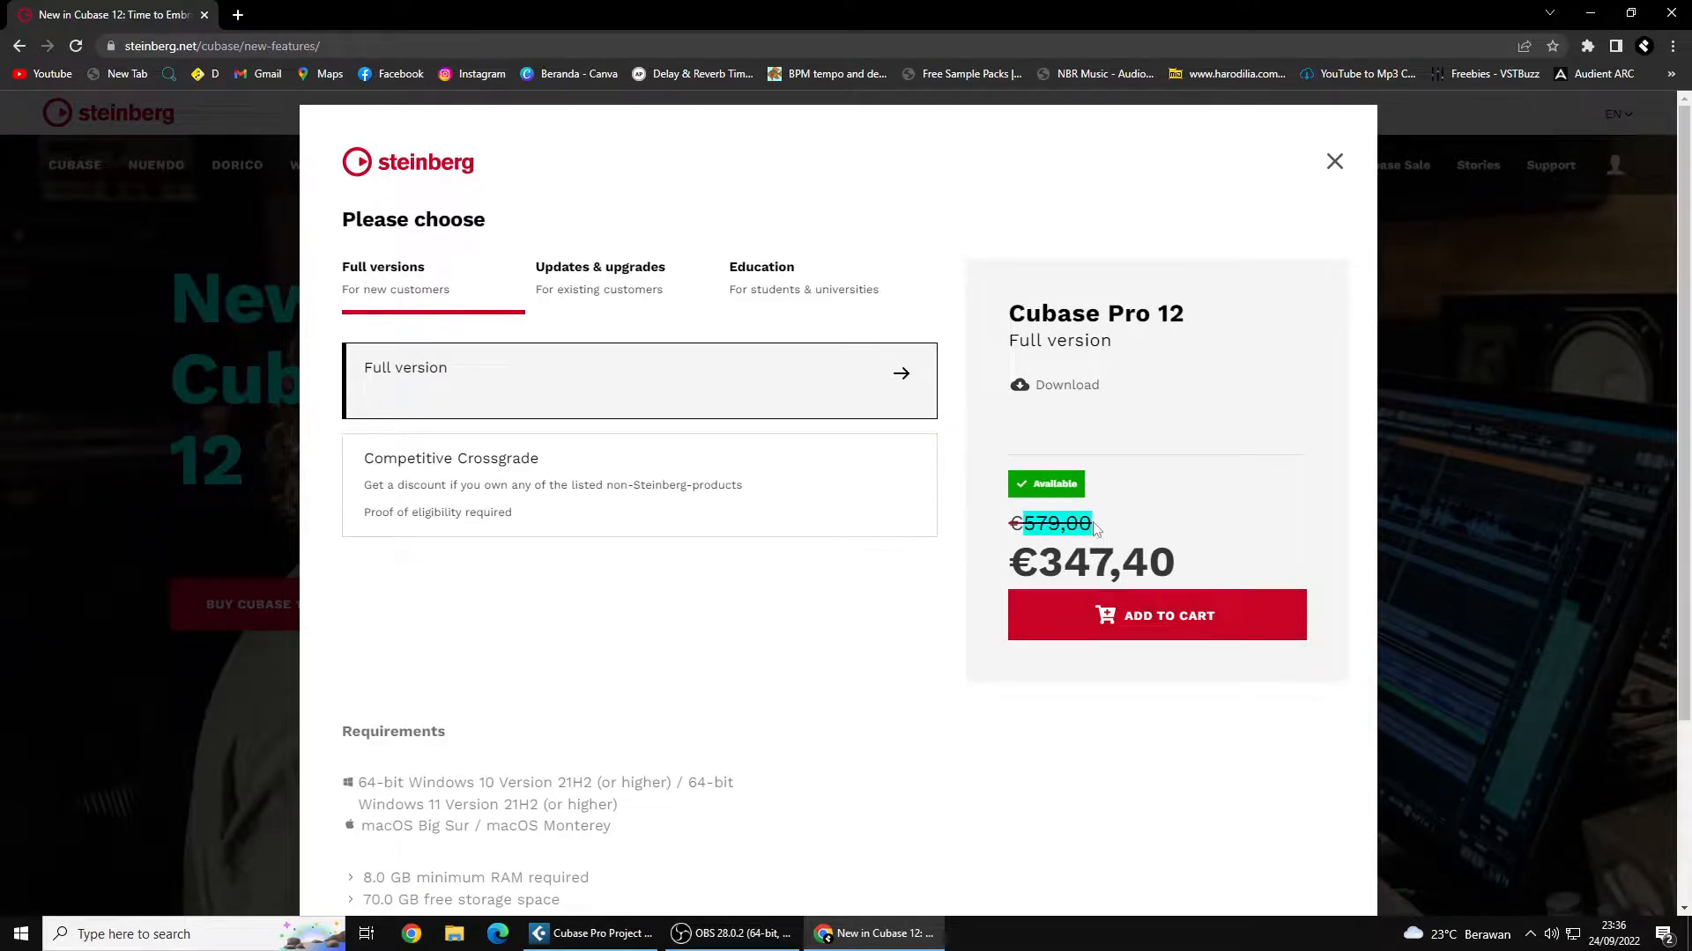
double_click(1062, 557)
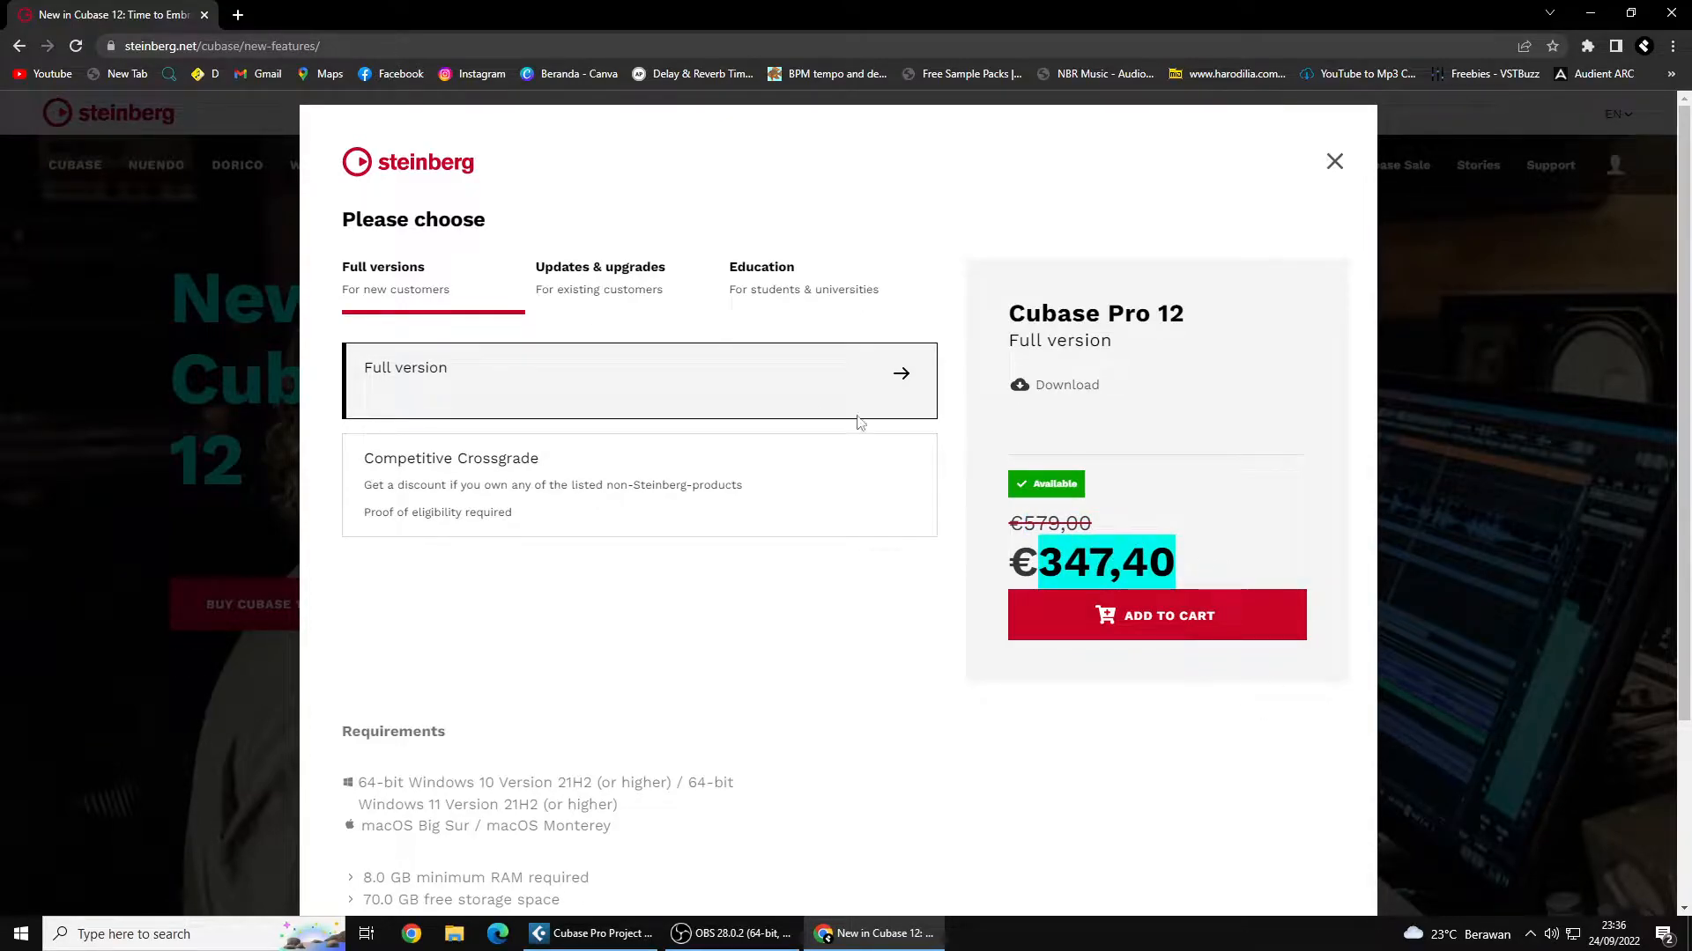
- Check the price of updating to Cubase Pro 12 from Cubase 4 through Pro 10.5, review the other purchase categories, and close the purchase options
click(583, 283)
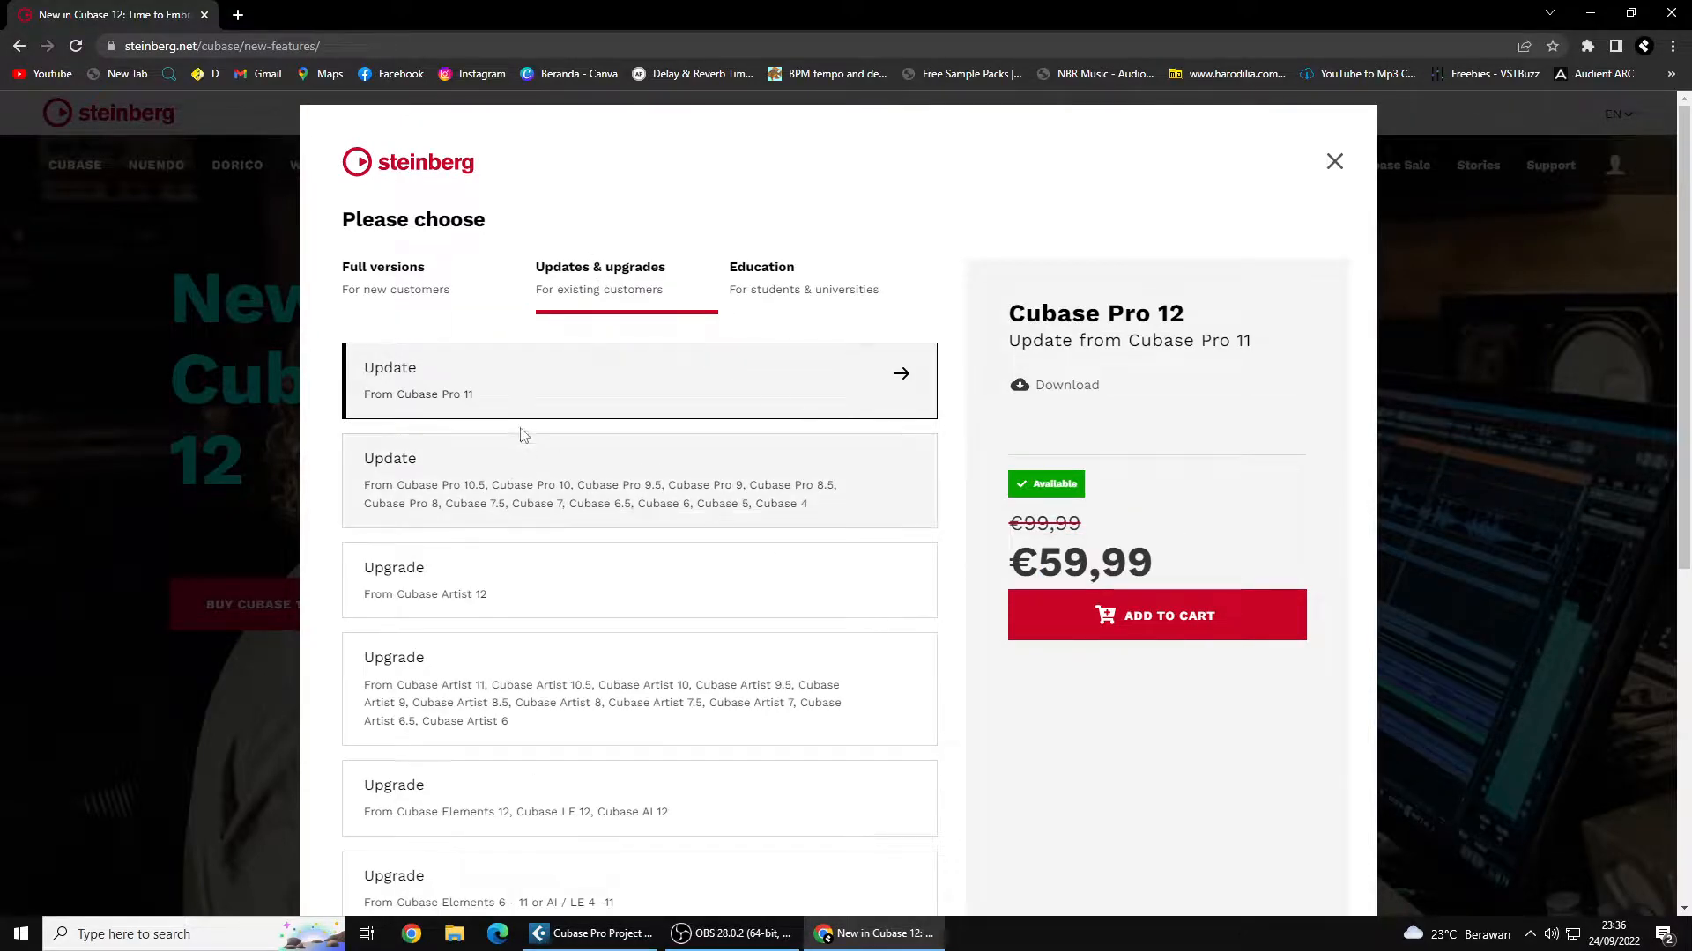
click(643, 509)
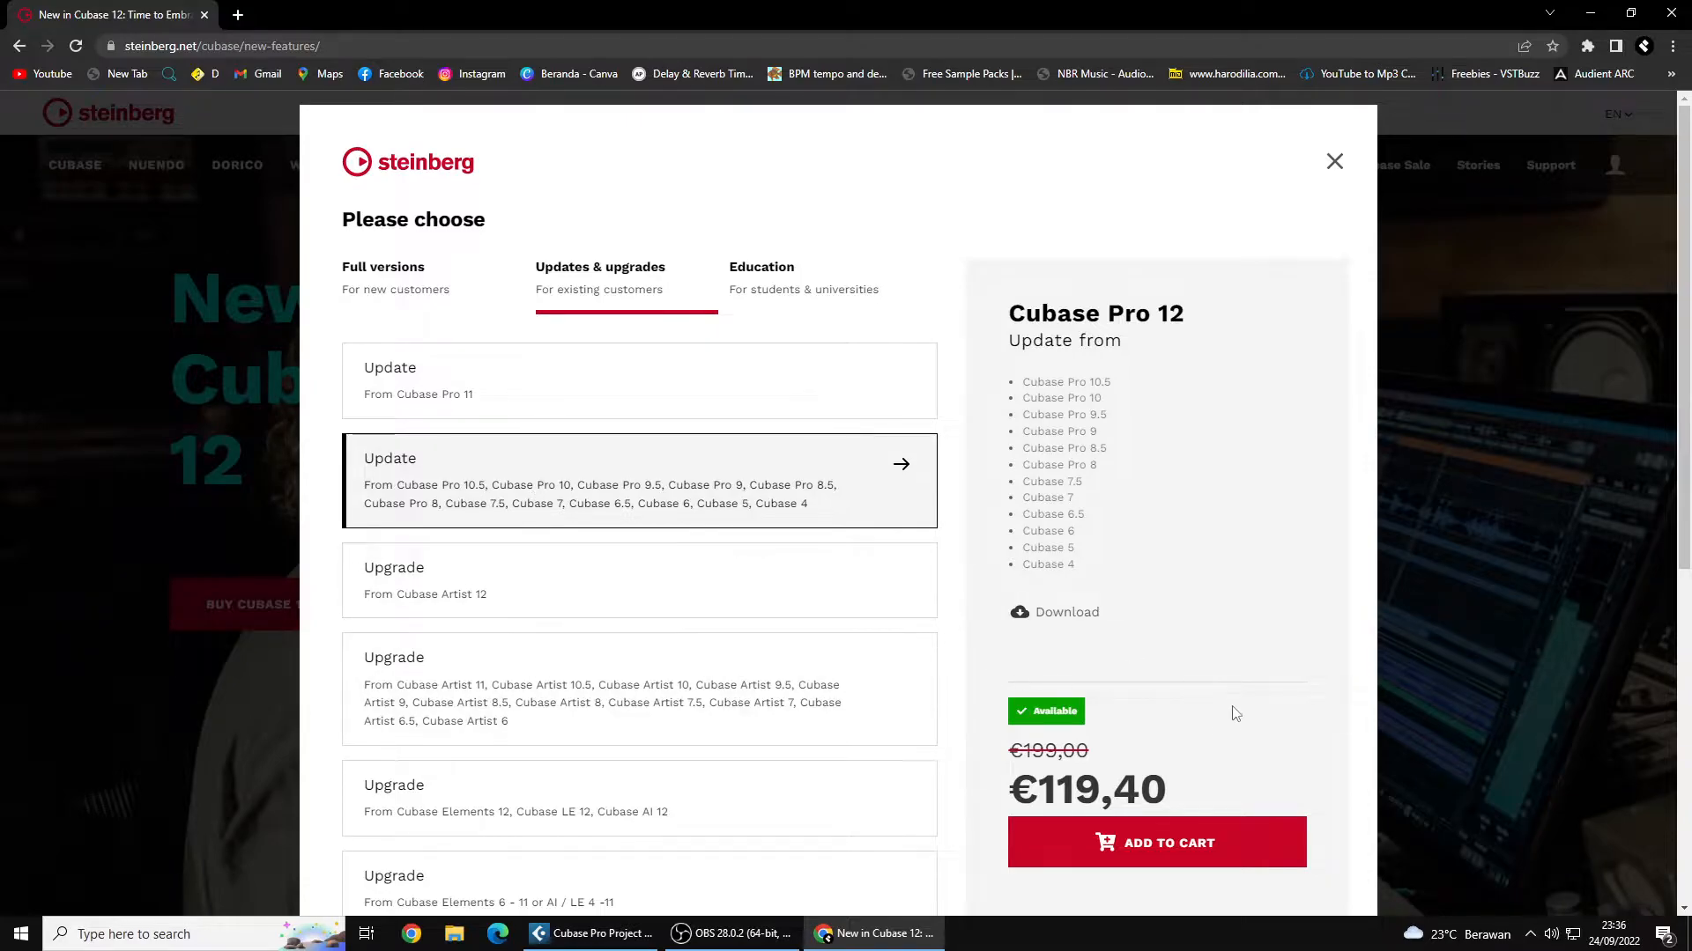
scroll(1225, 718, down, 1)
drag(1178, 680, 1010, 674)
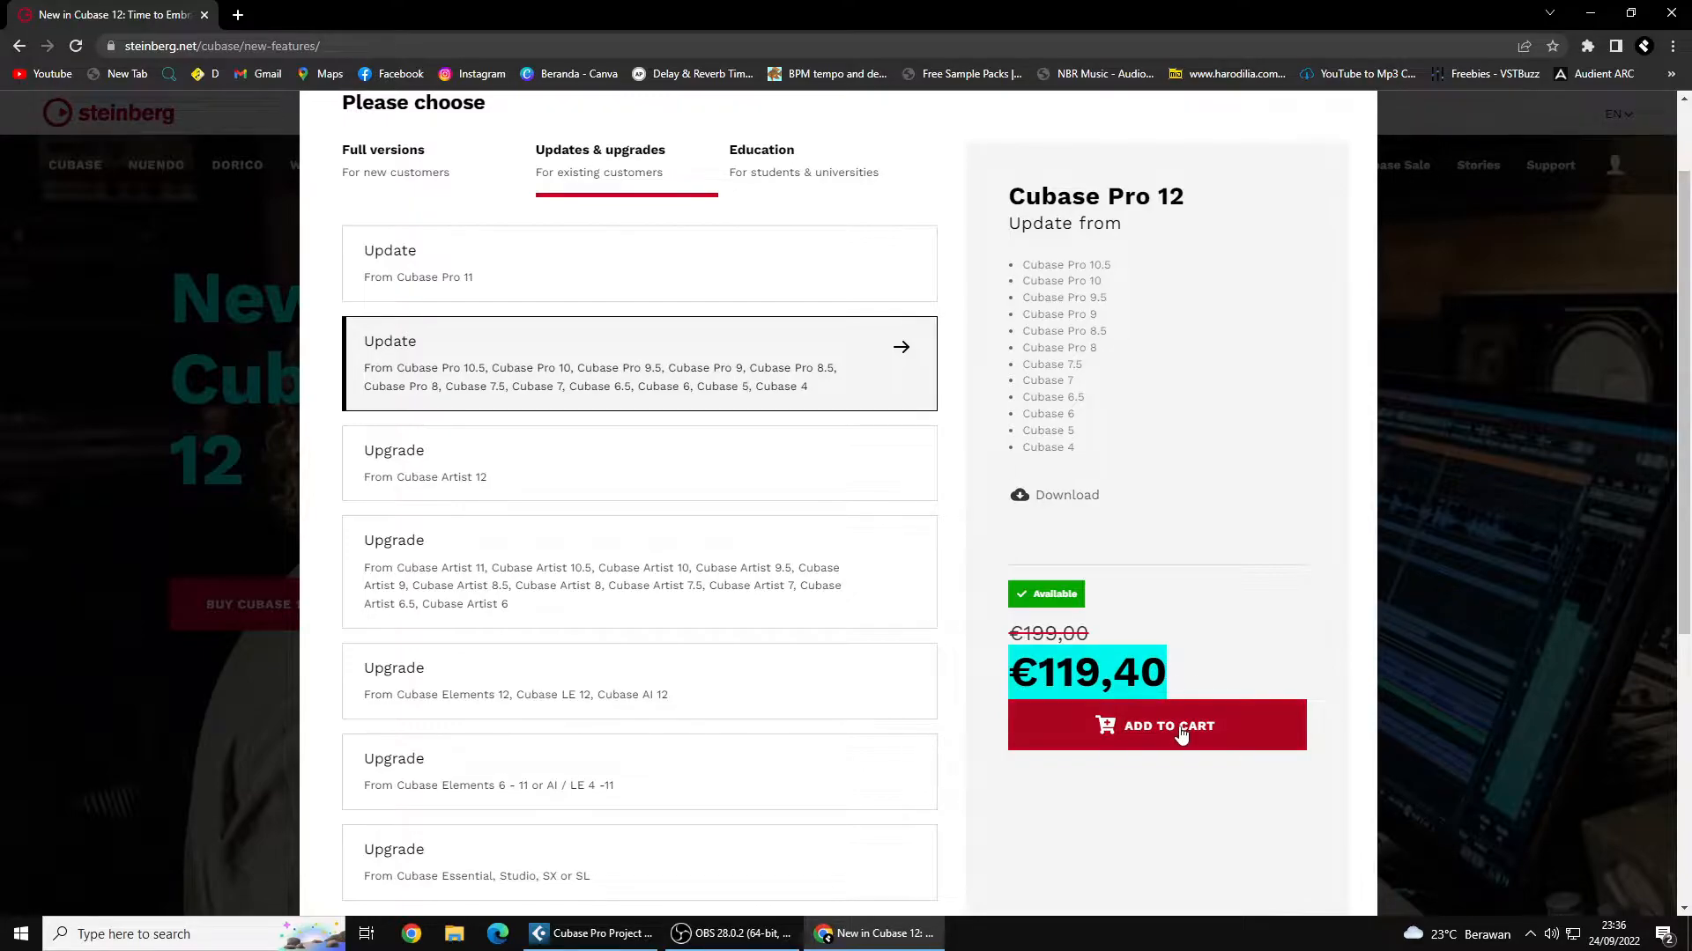
click(775, 155)
click(599, 171)
click(363, 186)
click(148, 336)
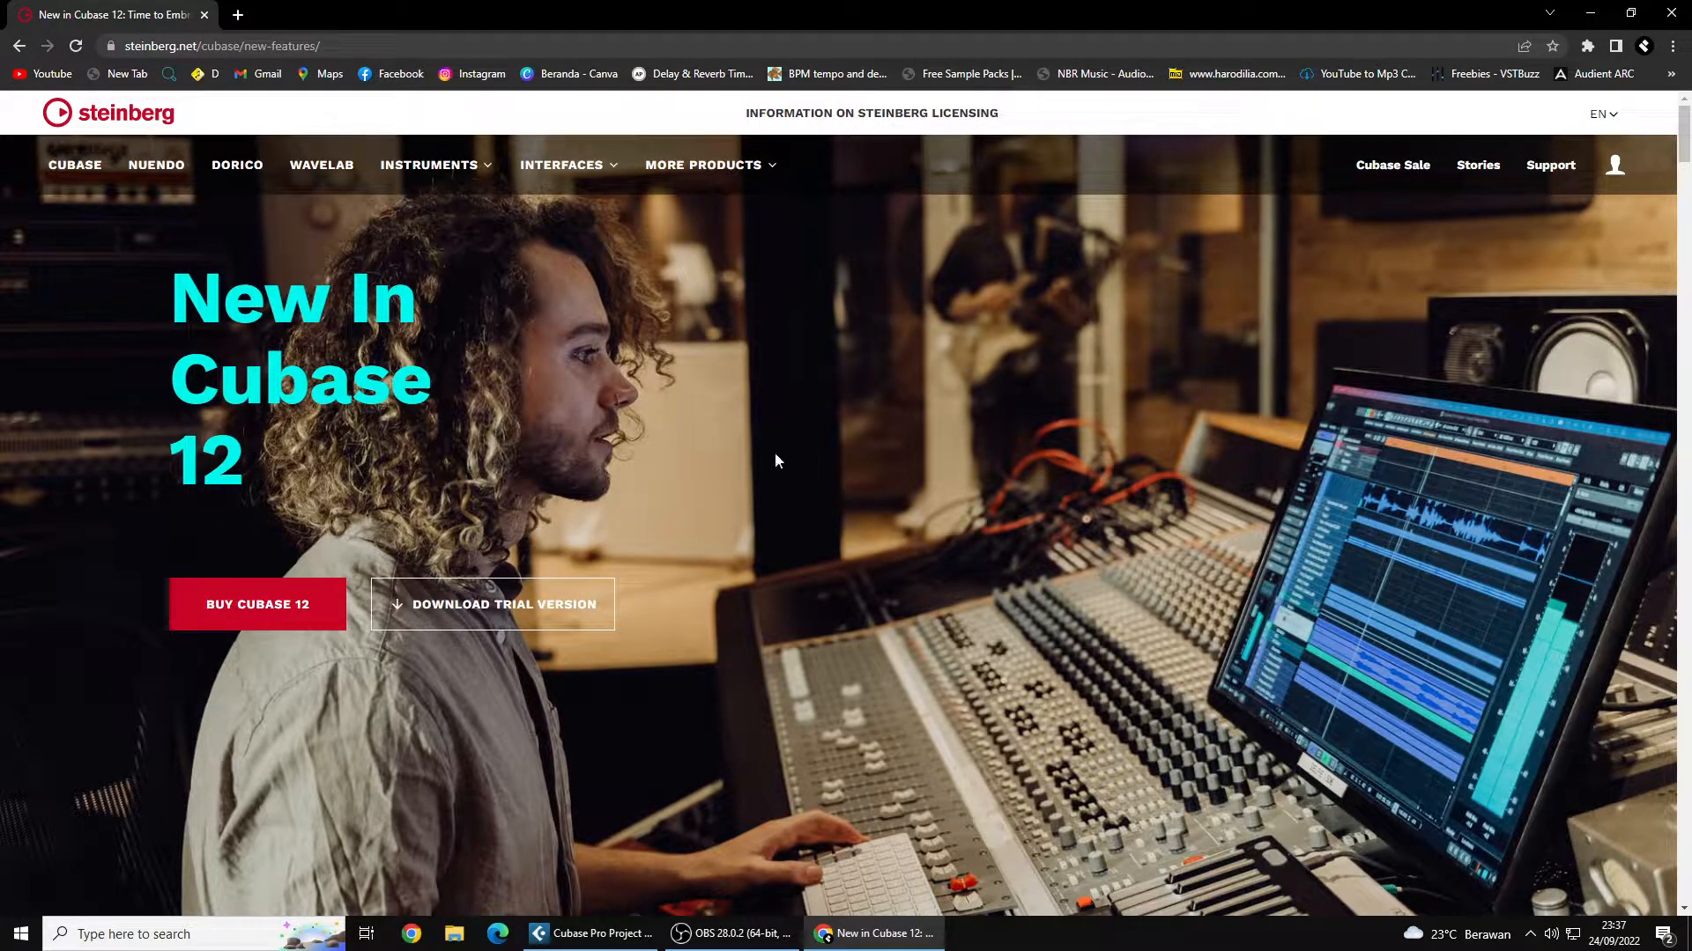
- Switch to Cubase and increase the MIC track's height to one full row
click(590, 933)
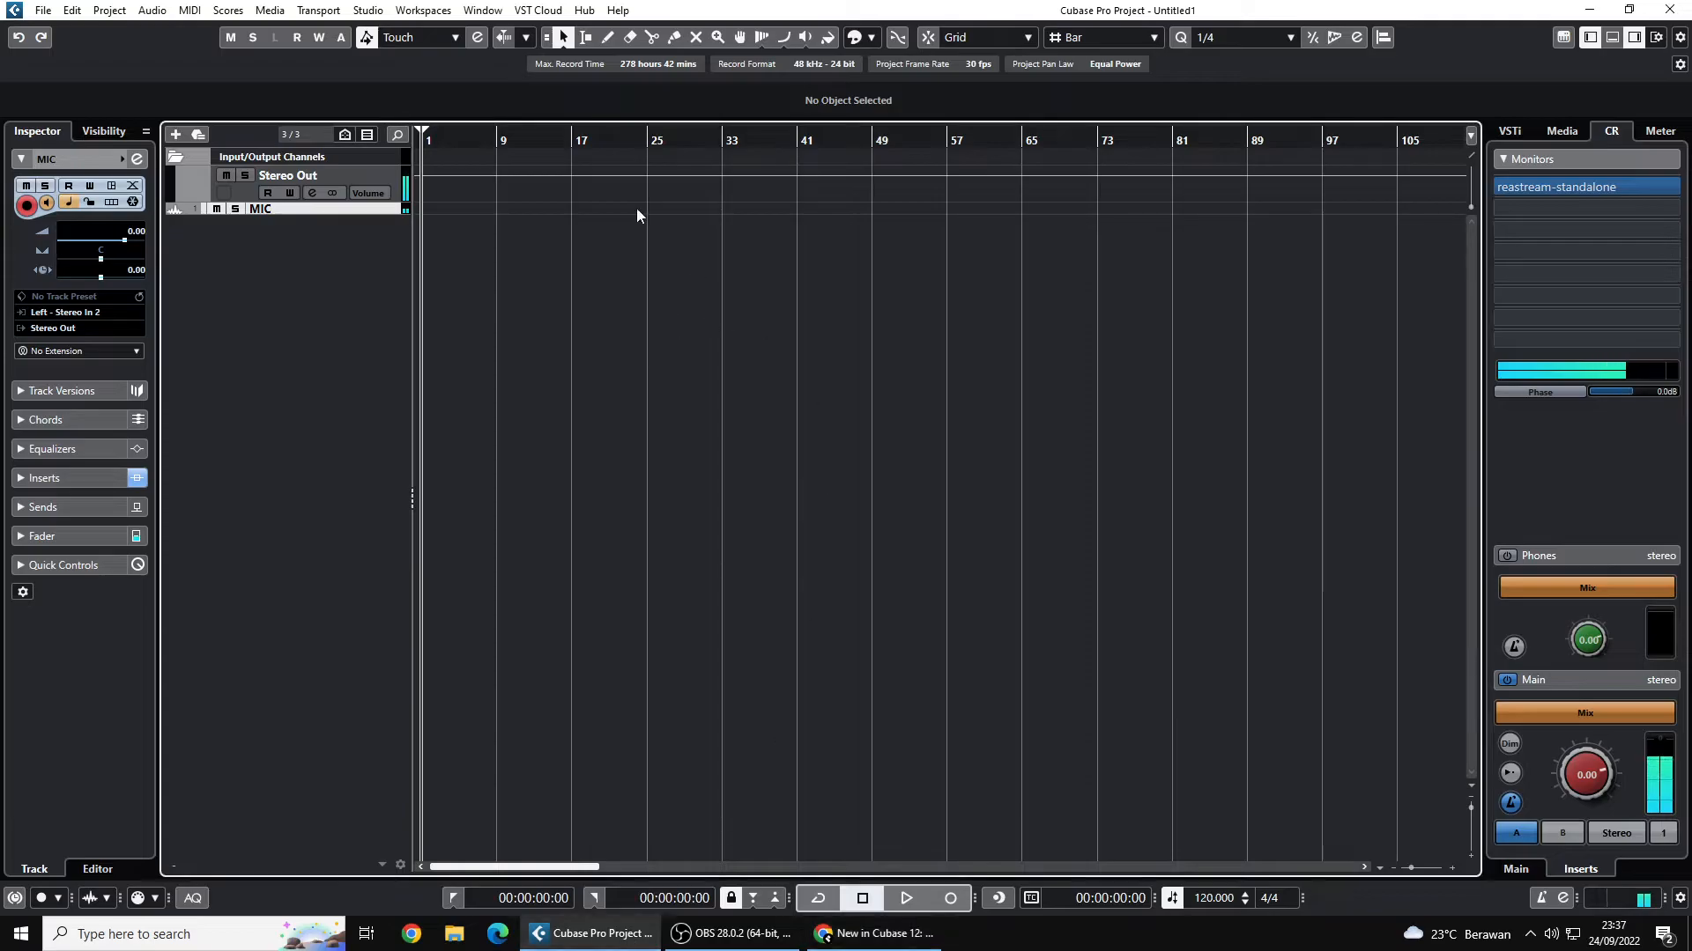
click(859, 935)
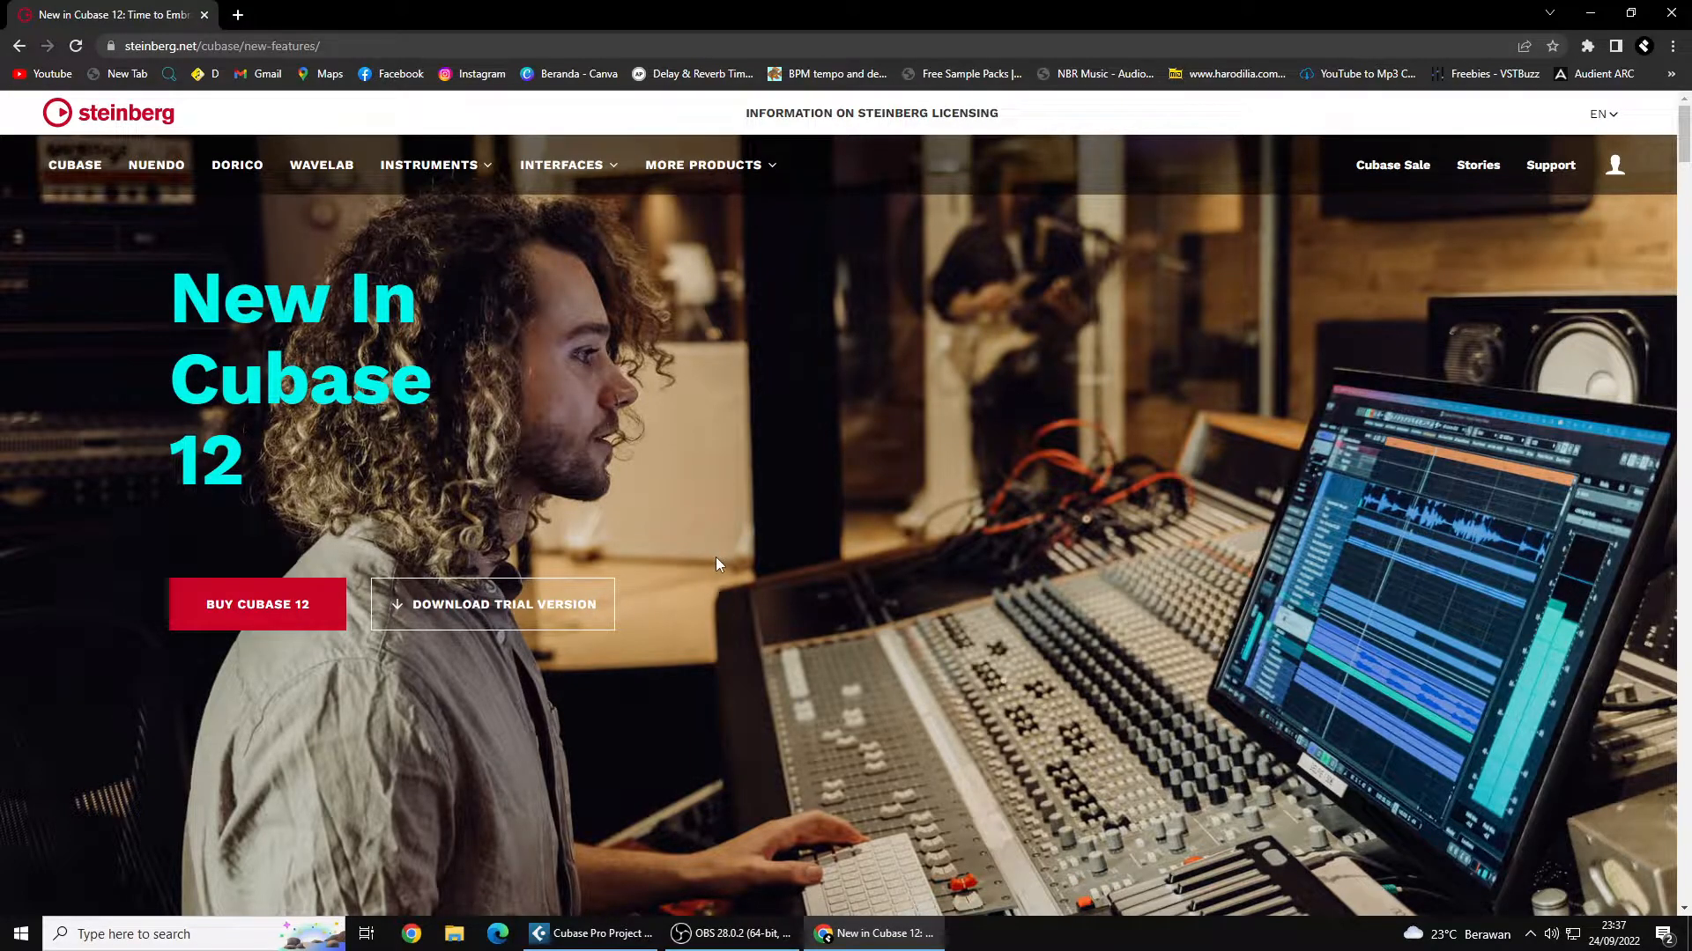
click(597, 938)
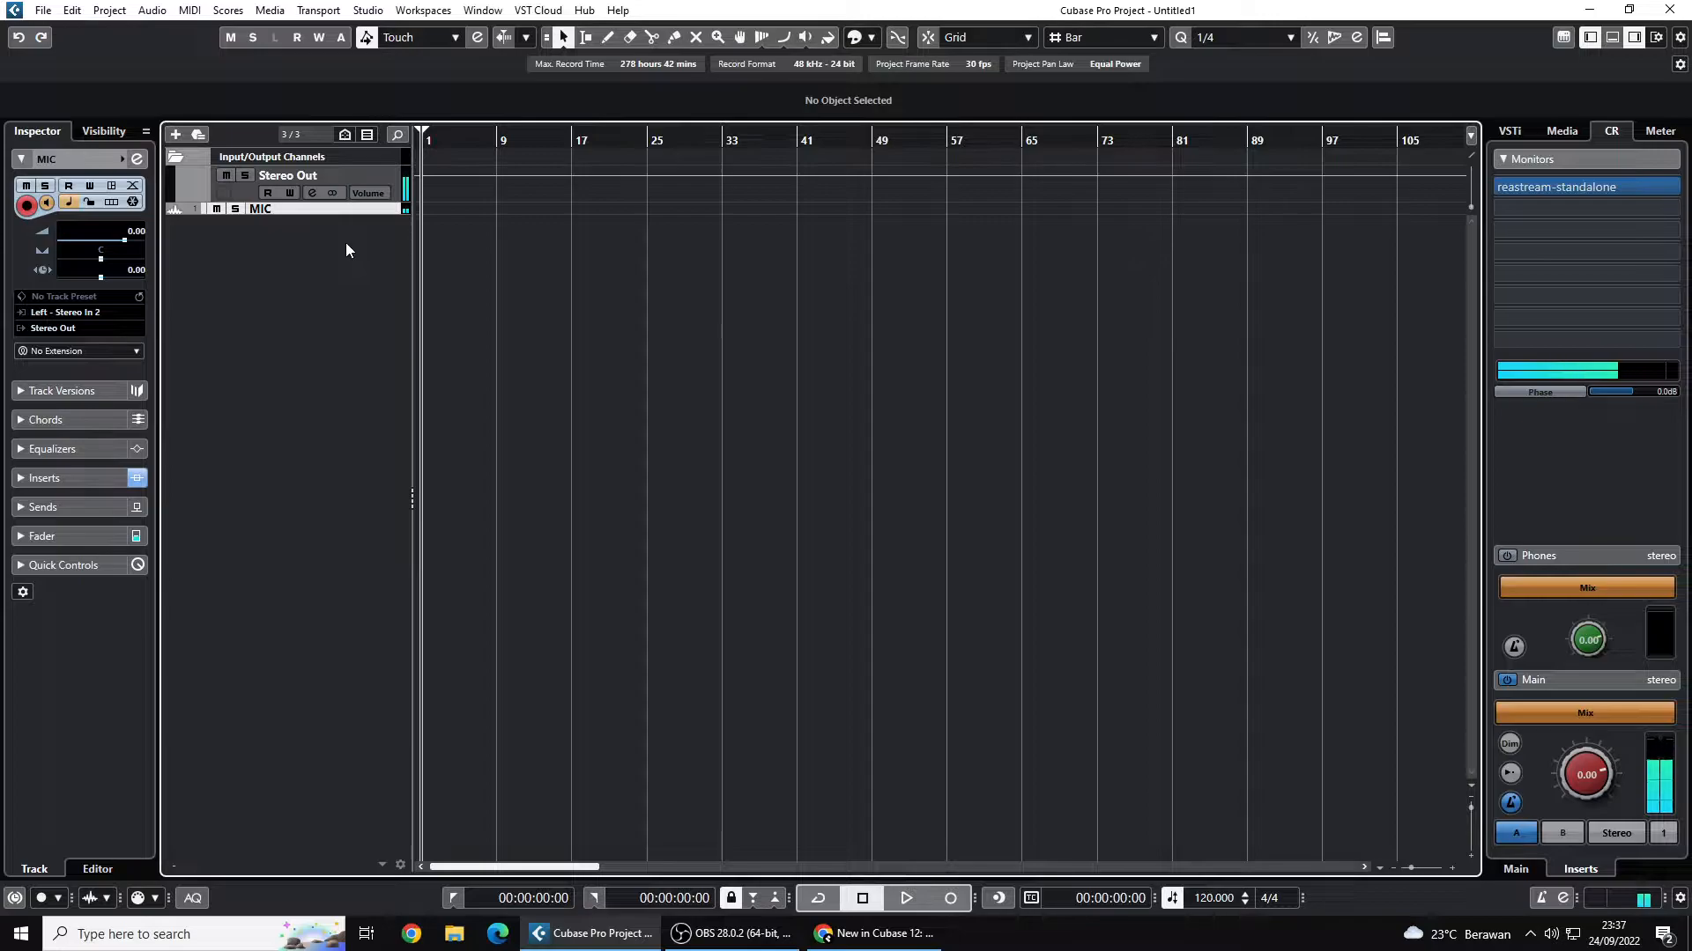
mouse_move(341, 214)
mouse_down()
mouse_move(340, 321)
mouse_move(342, 211)
mouse_move(337, 254)
mouse_move(342, 226)
mouse_up()
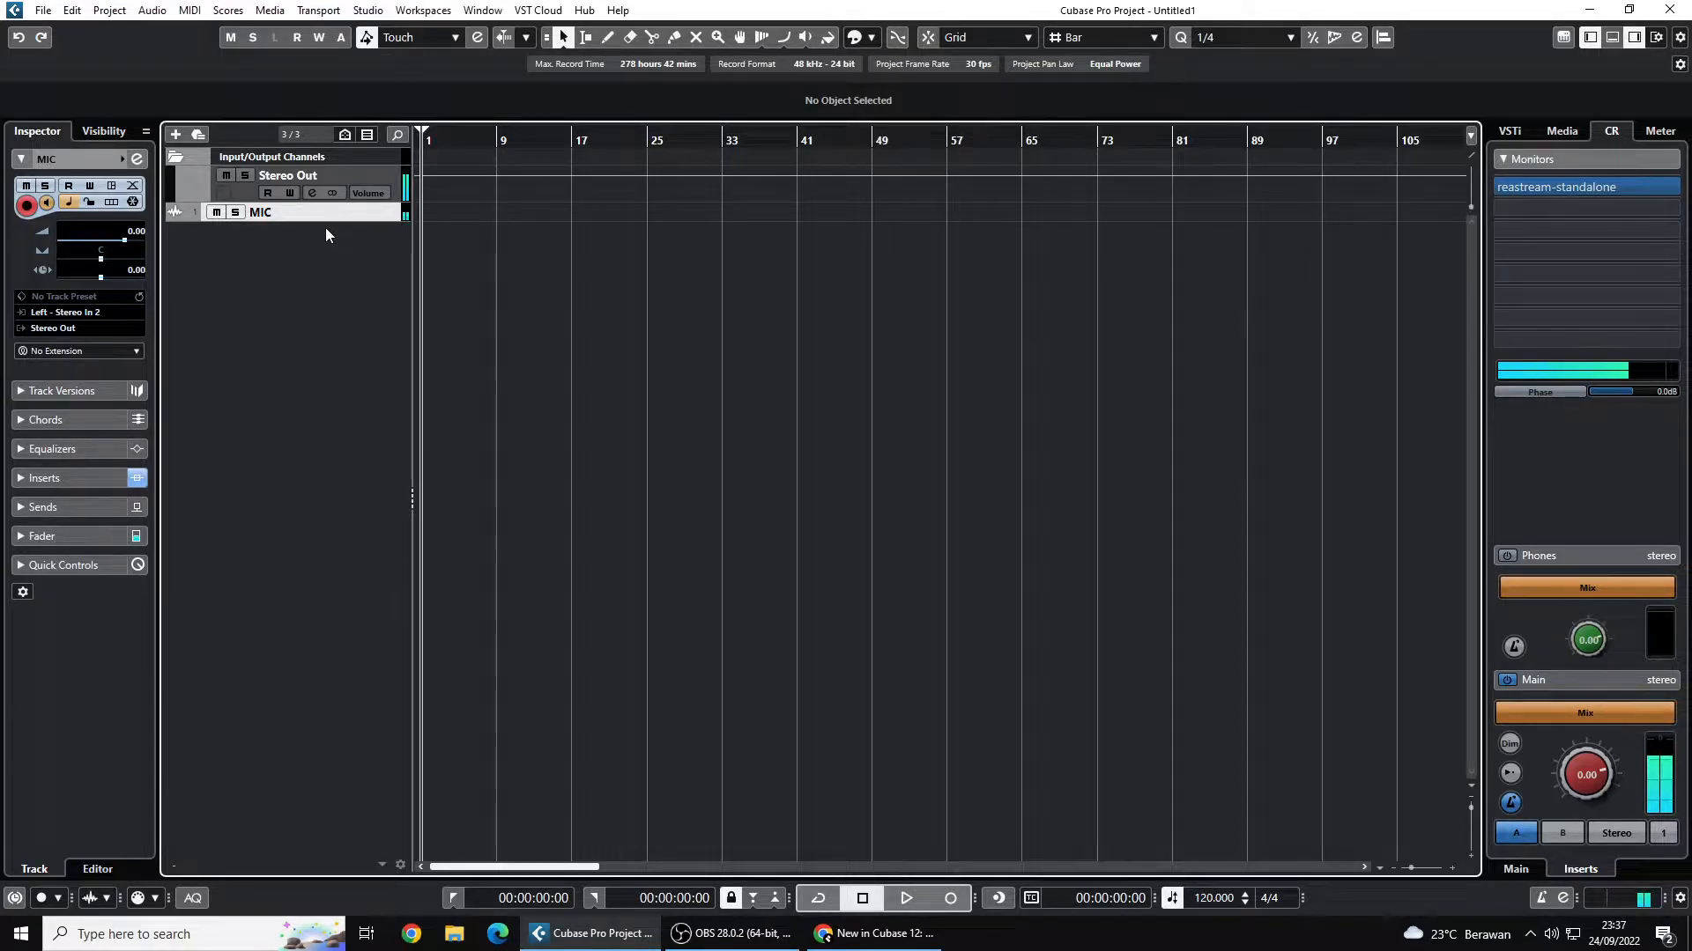
- Repeatedly enlarge the MIC track to reveal its controls and shrink it back to a single row
drag(324, 223, 328, 270)
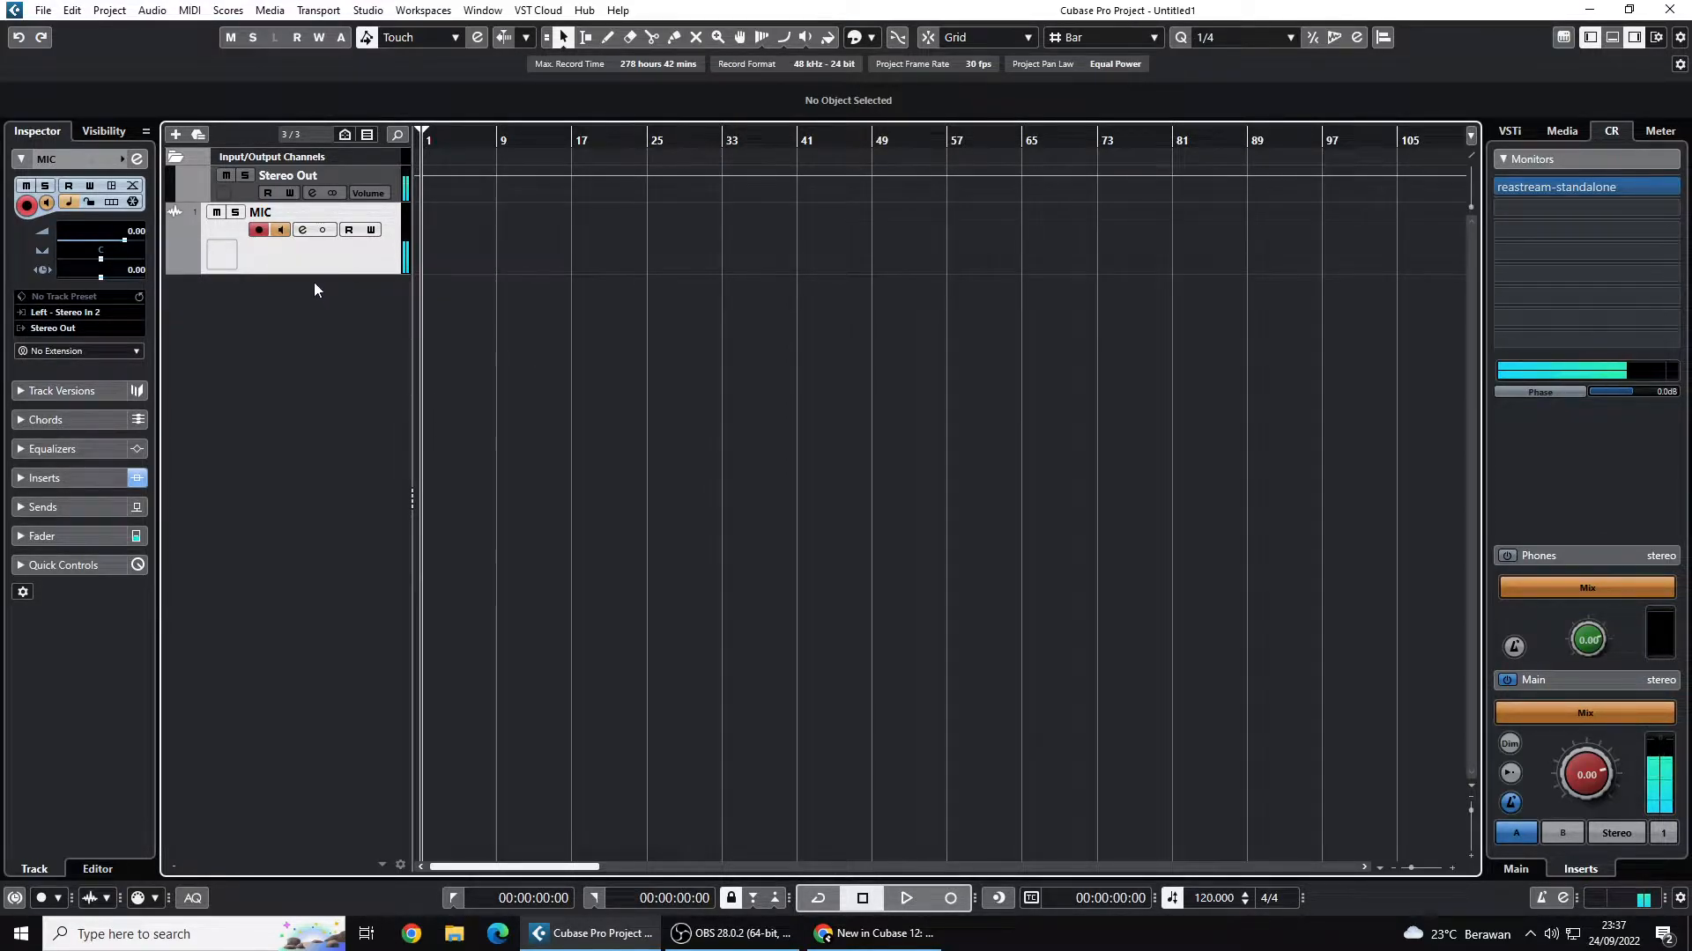
drag(308, 272, 306, 238)
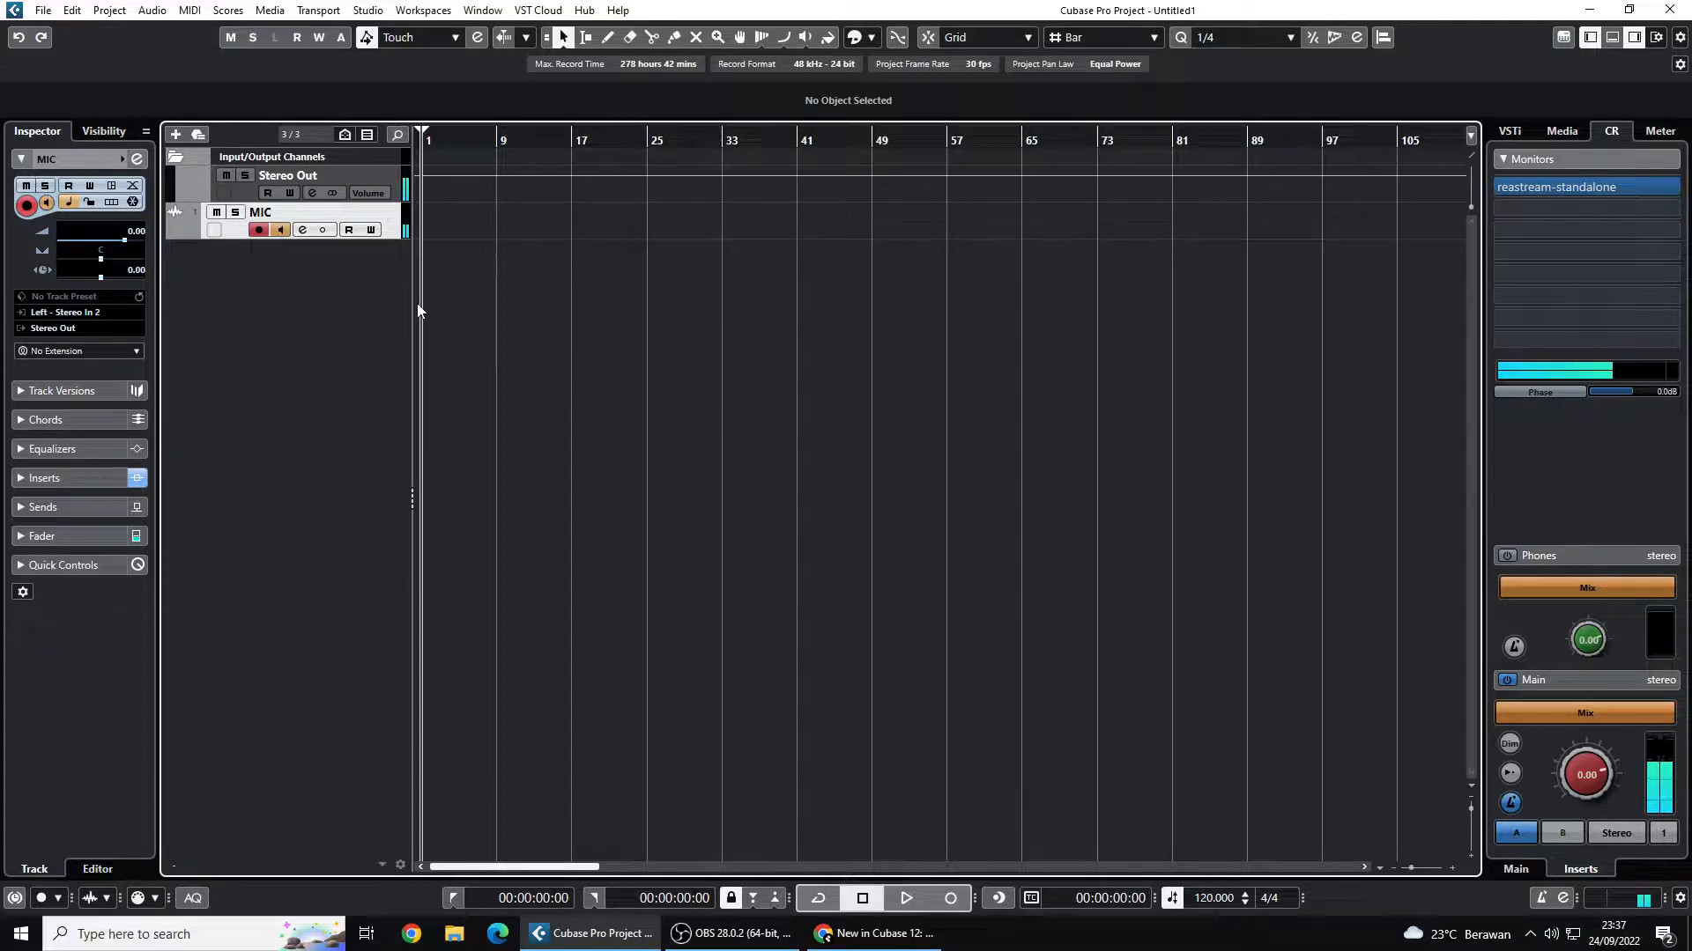
drag(352, 238, 325, 265)
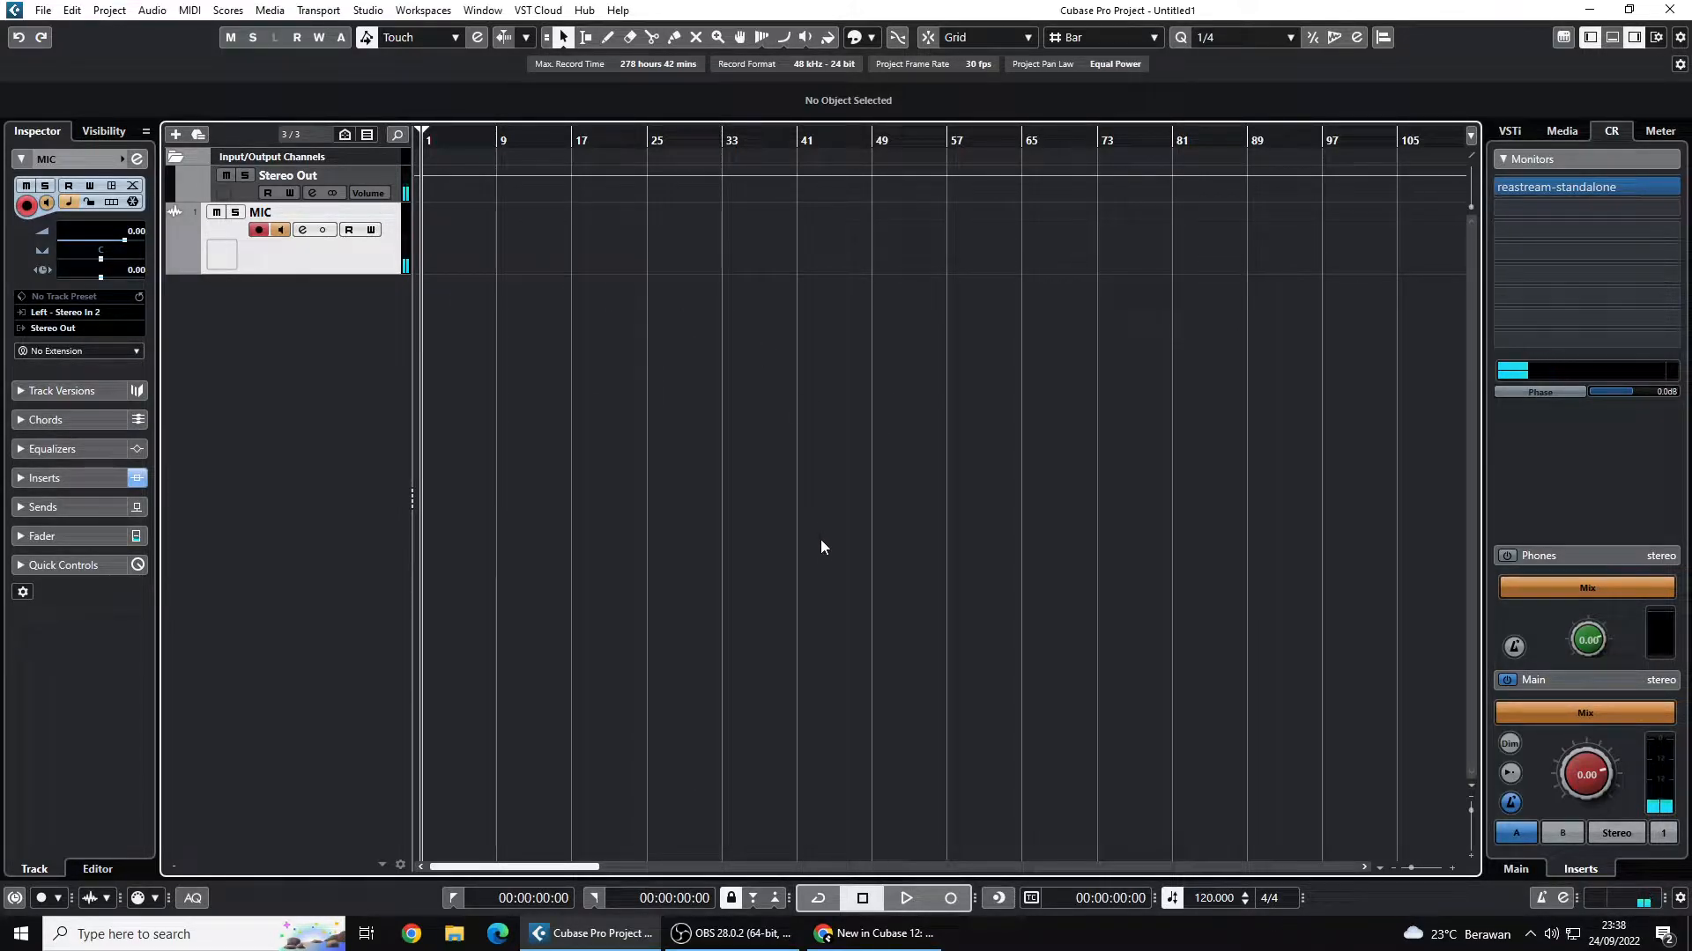
drag(353, 274, 336, 222)
drag(339, 338, 344, 269)
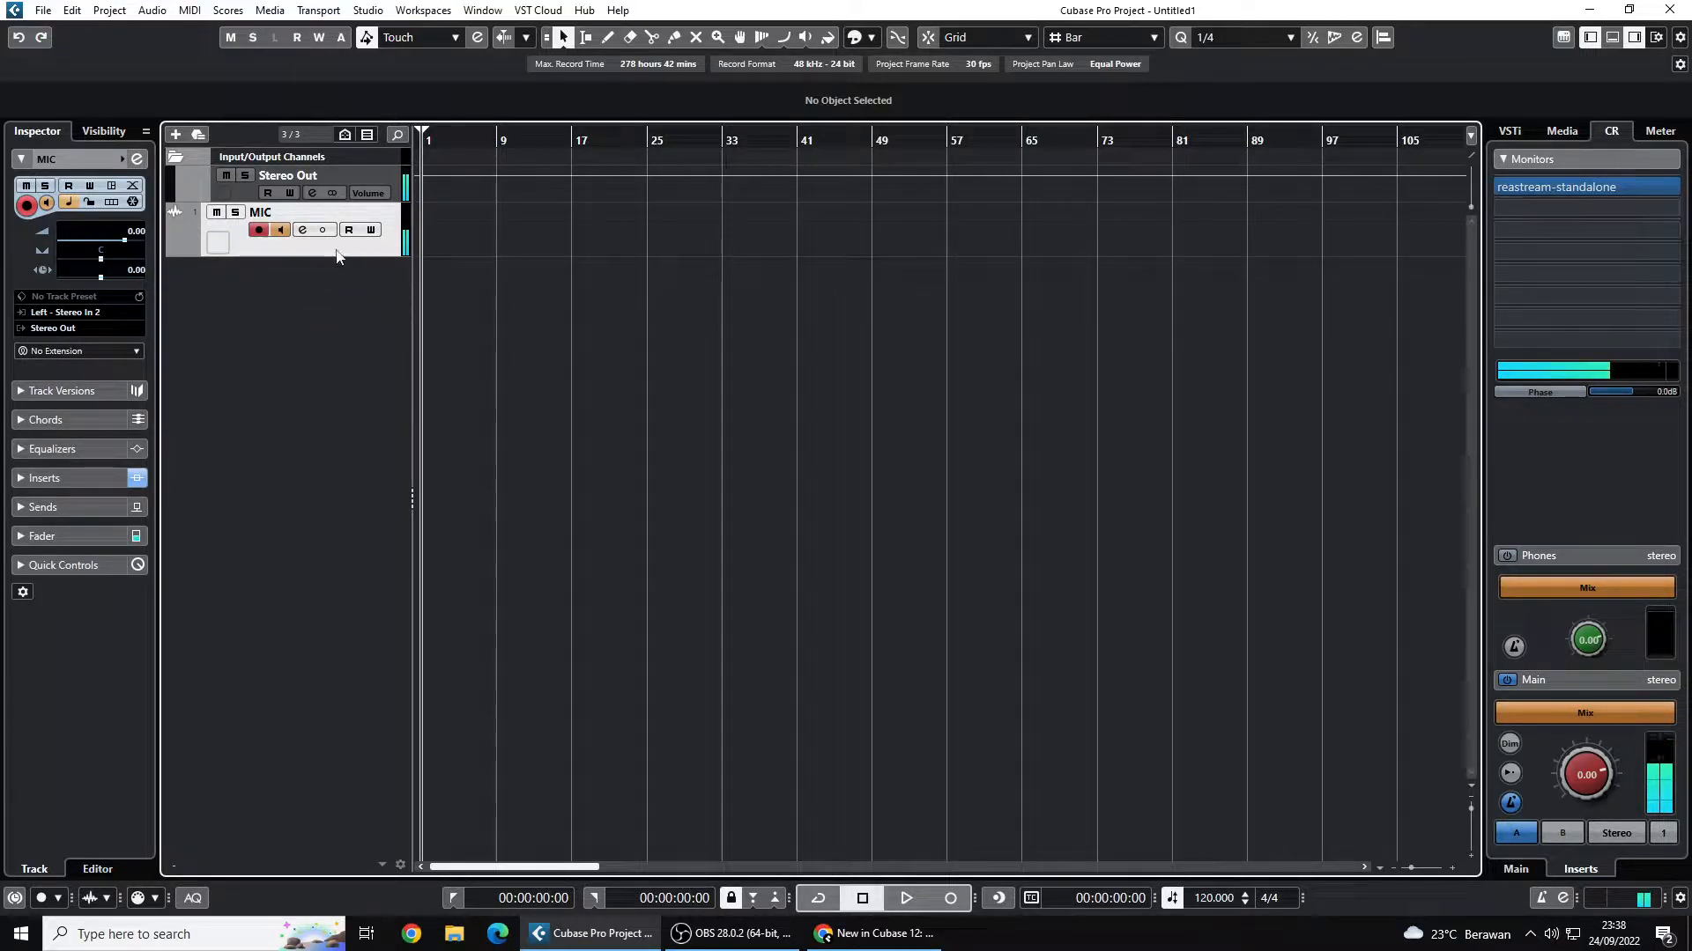
mouse_move(336, 255)
mouse_down()
mouse_move(352, 240)
mouse_move(359, 281)
mouse_move(357, 228)
mouse_move(361, 273)
mouse_up()
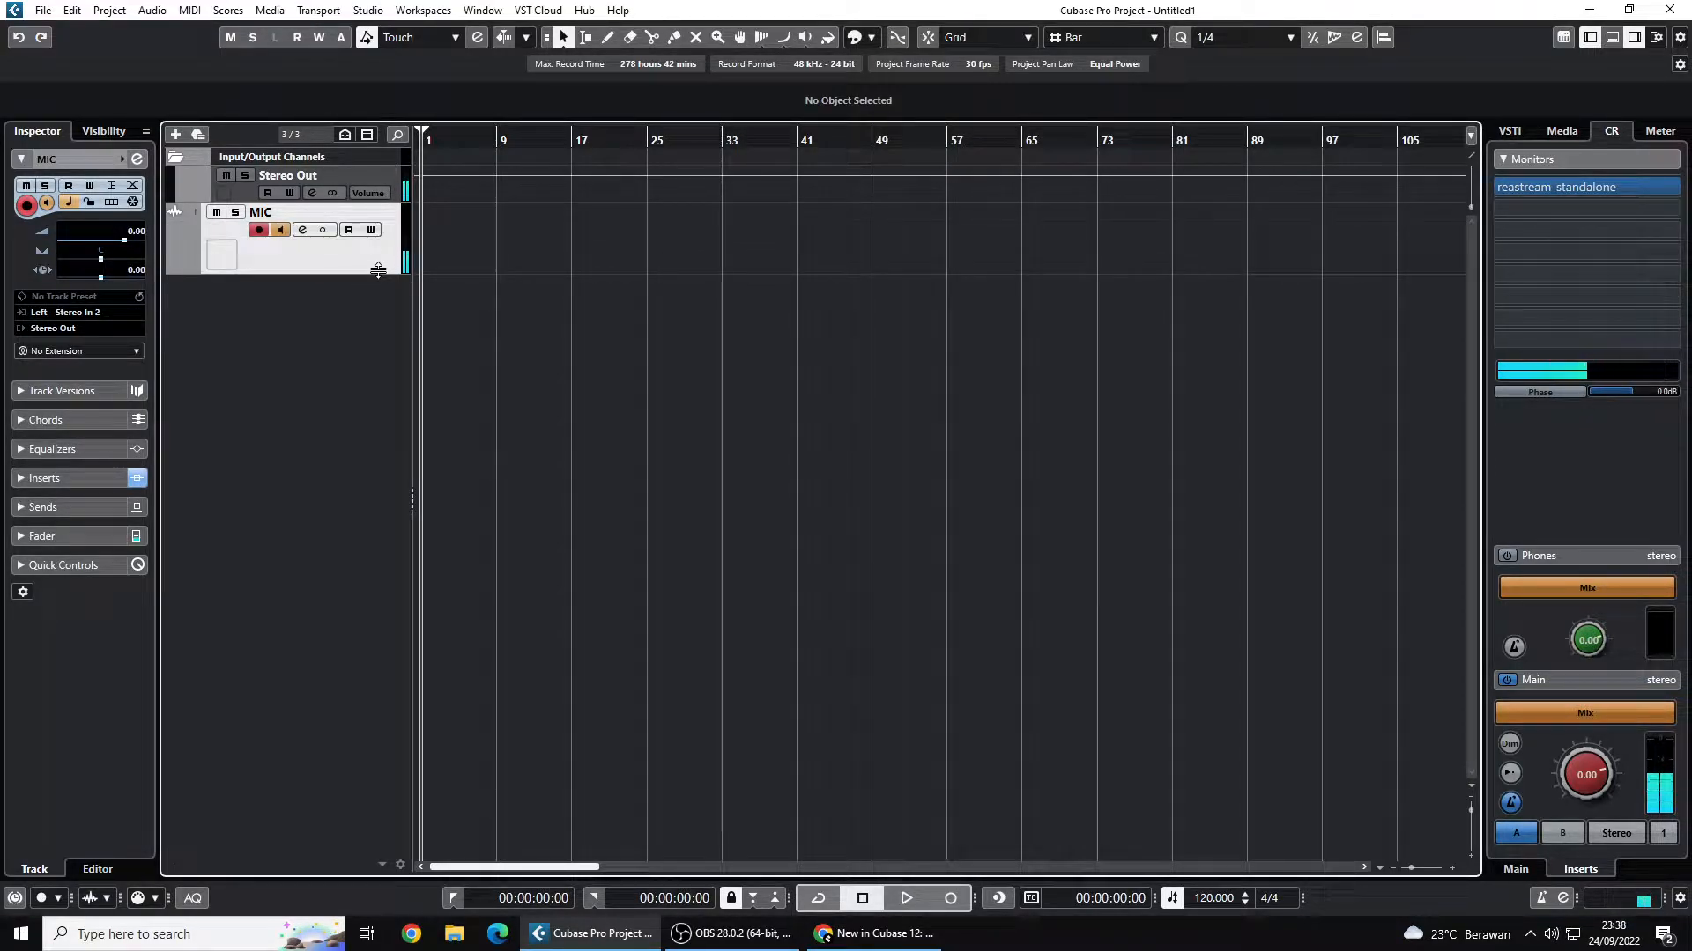
drag(378, 270, 352, 224)
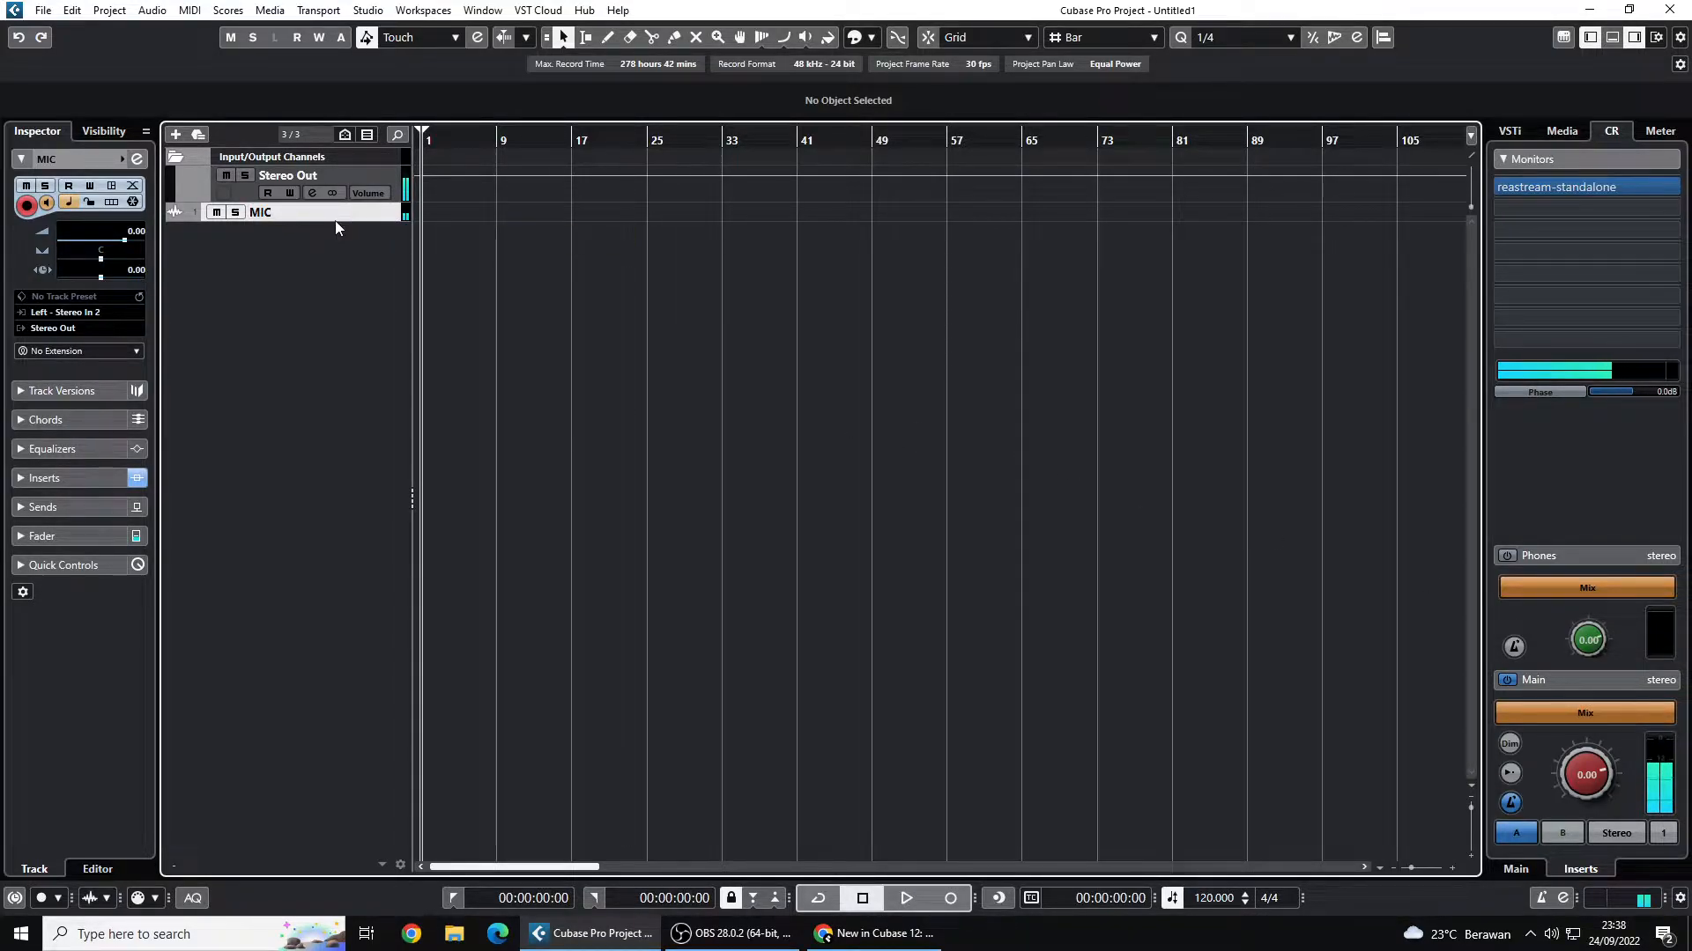
mouse_move(339, 220)
mouse_down()
mouse_move(329, 293)
mouse_move(315, 219)
mouse_up()
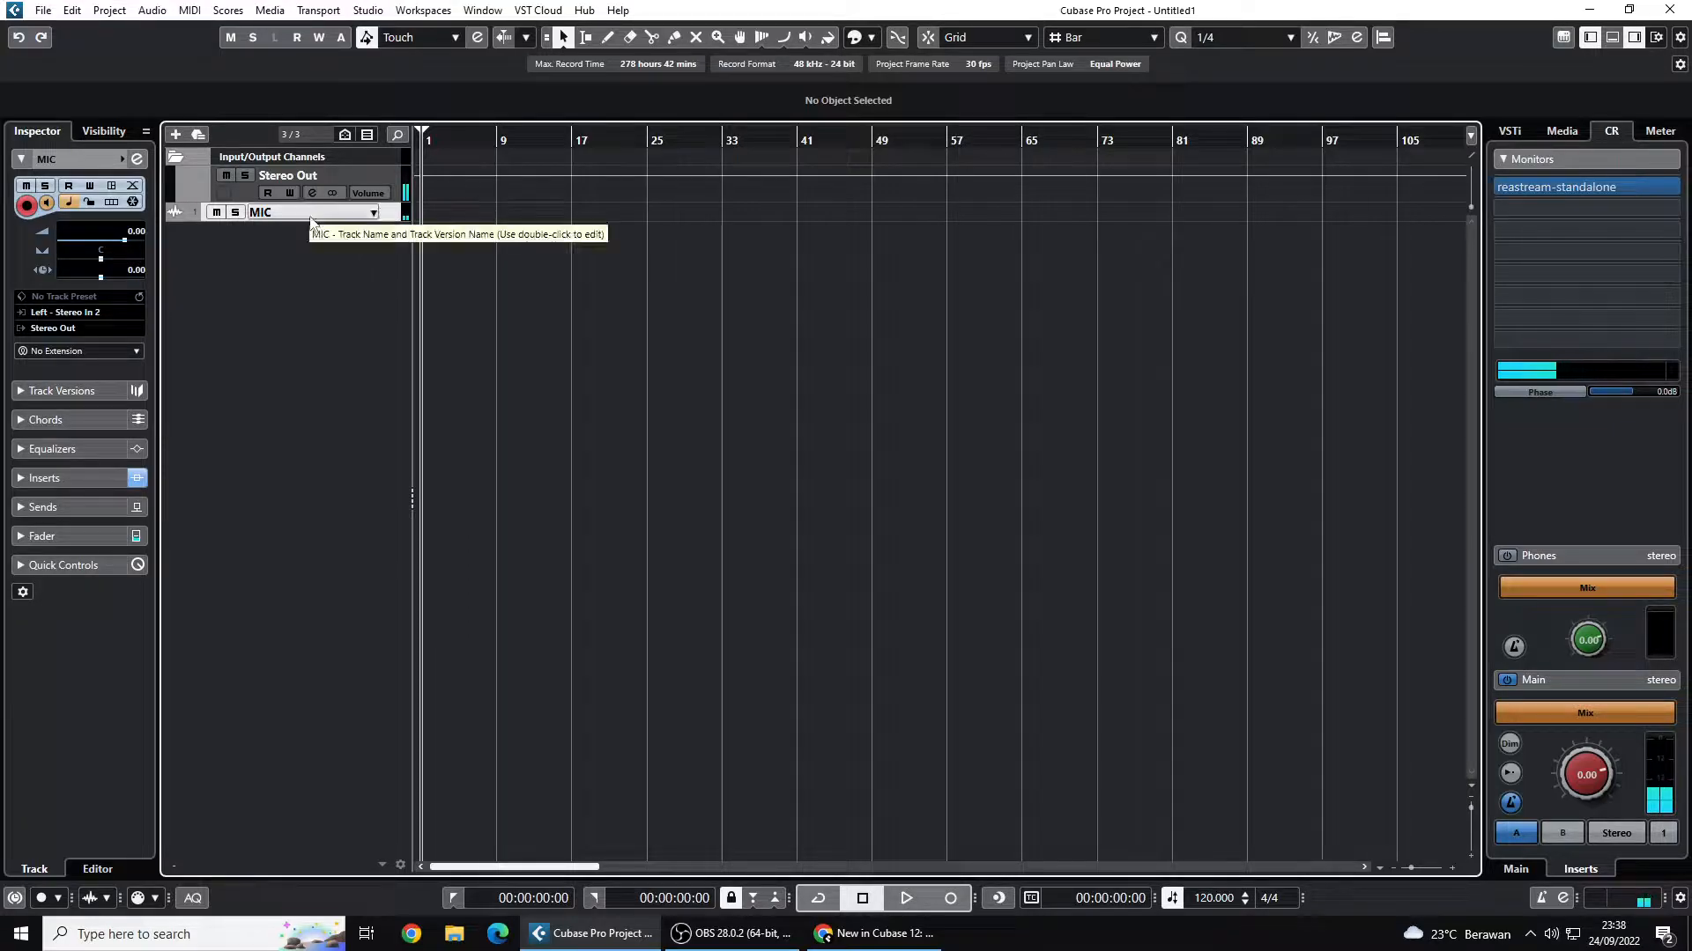
mouse_move(316, 222)
mouse_down()
mouse_move(323, 261)
mouse_move(321, 220)
mouse_up()
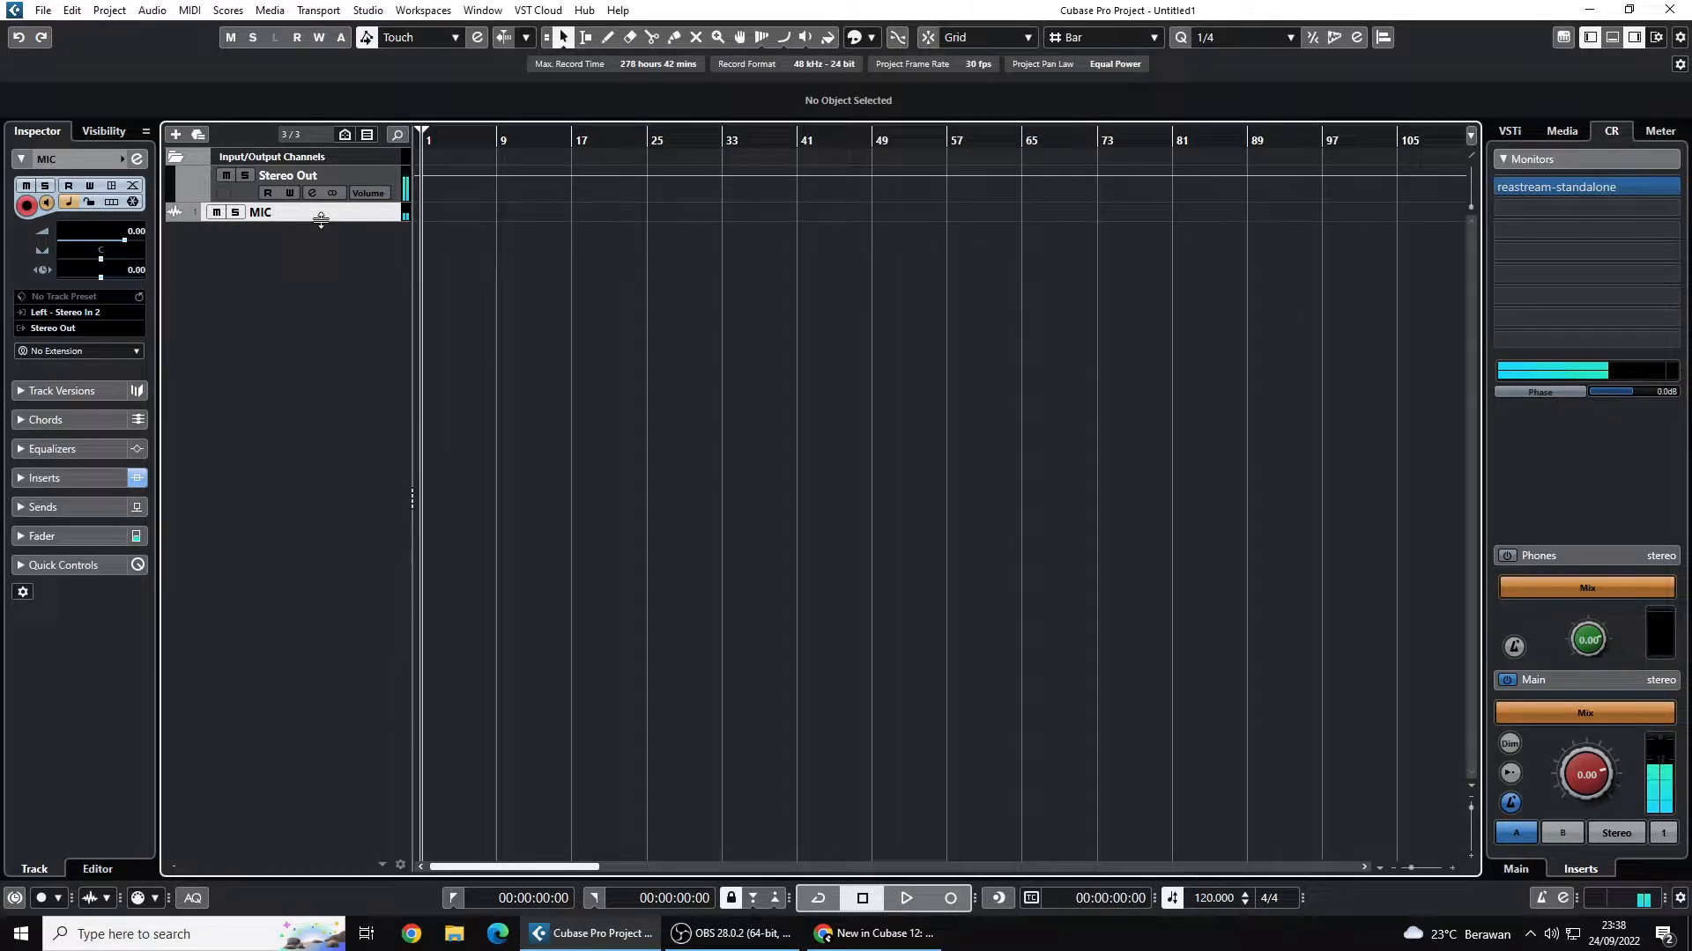
mouse_move(321, 221)
mouse_down()
mouse_move(330, 257)
mouse_move(324, 225)
mouse_up()
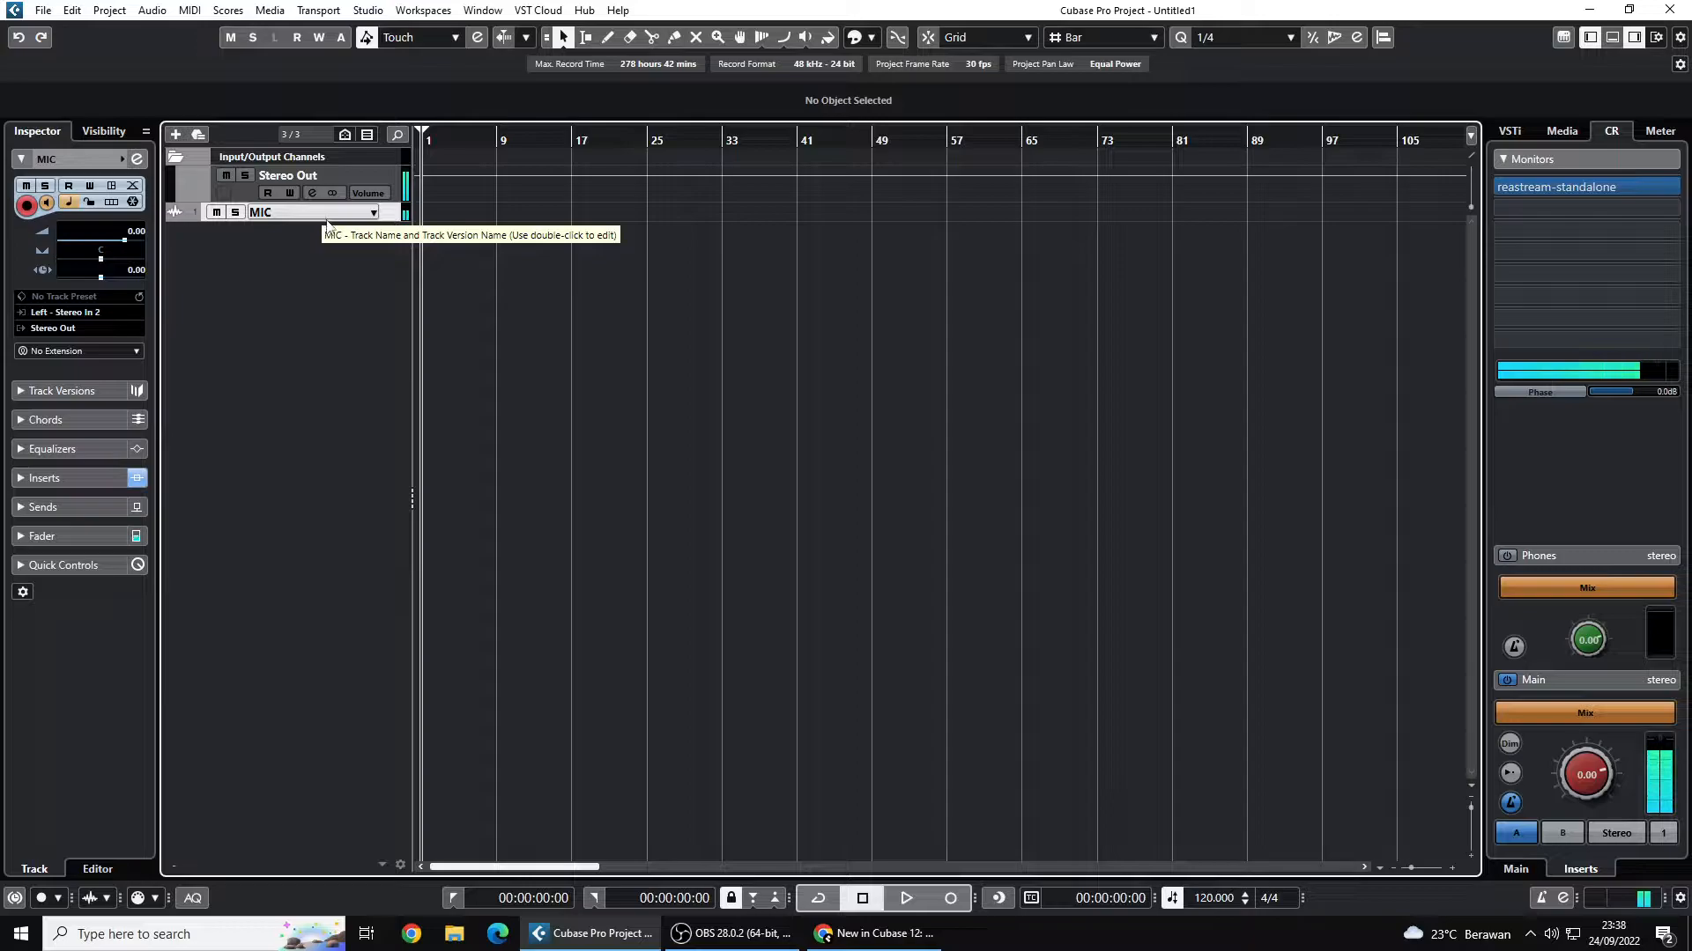
mouse_move(336, 221)
mouse_down()
mouse_move(347, 261)
mouse_move(340, 220)
mouse_up()
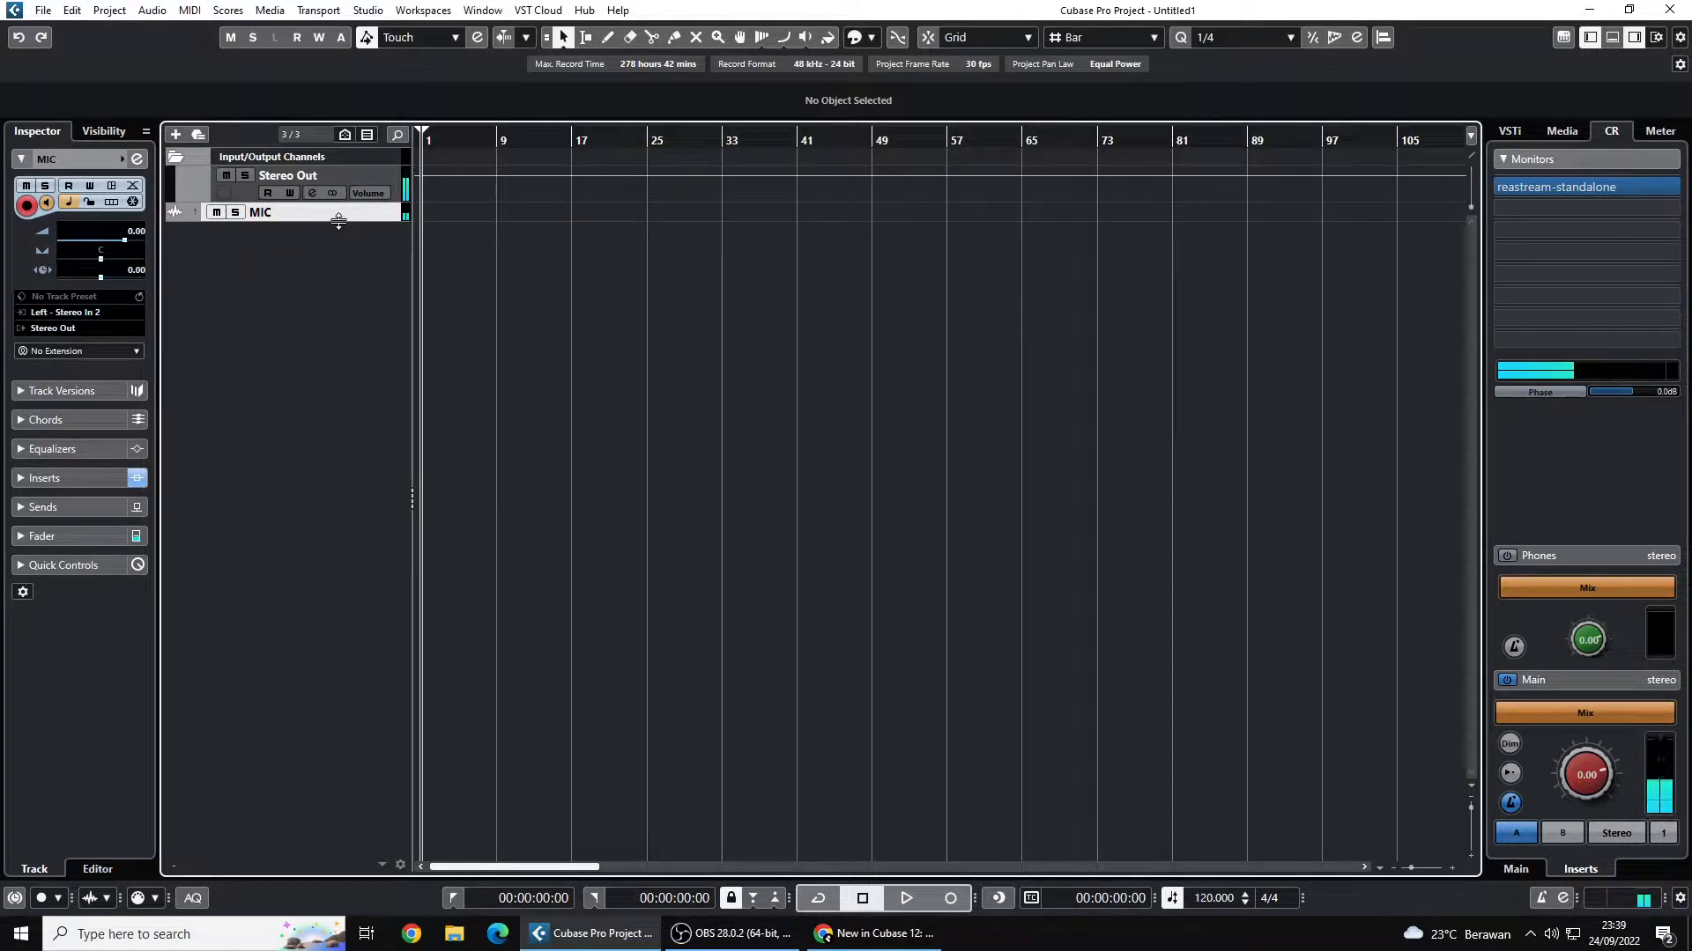
mouse_move(339, 220)
mouse_down()
mouse_move(352, 276)
mouse_move(337, 221)
mouse_up()
mouse_move(338, 221)
mouse_down()
mouse_move(347, 272)
mouse_move(341, 224)
mouse_up()
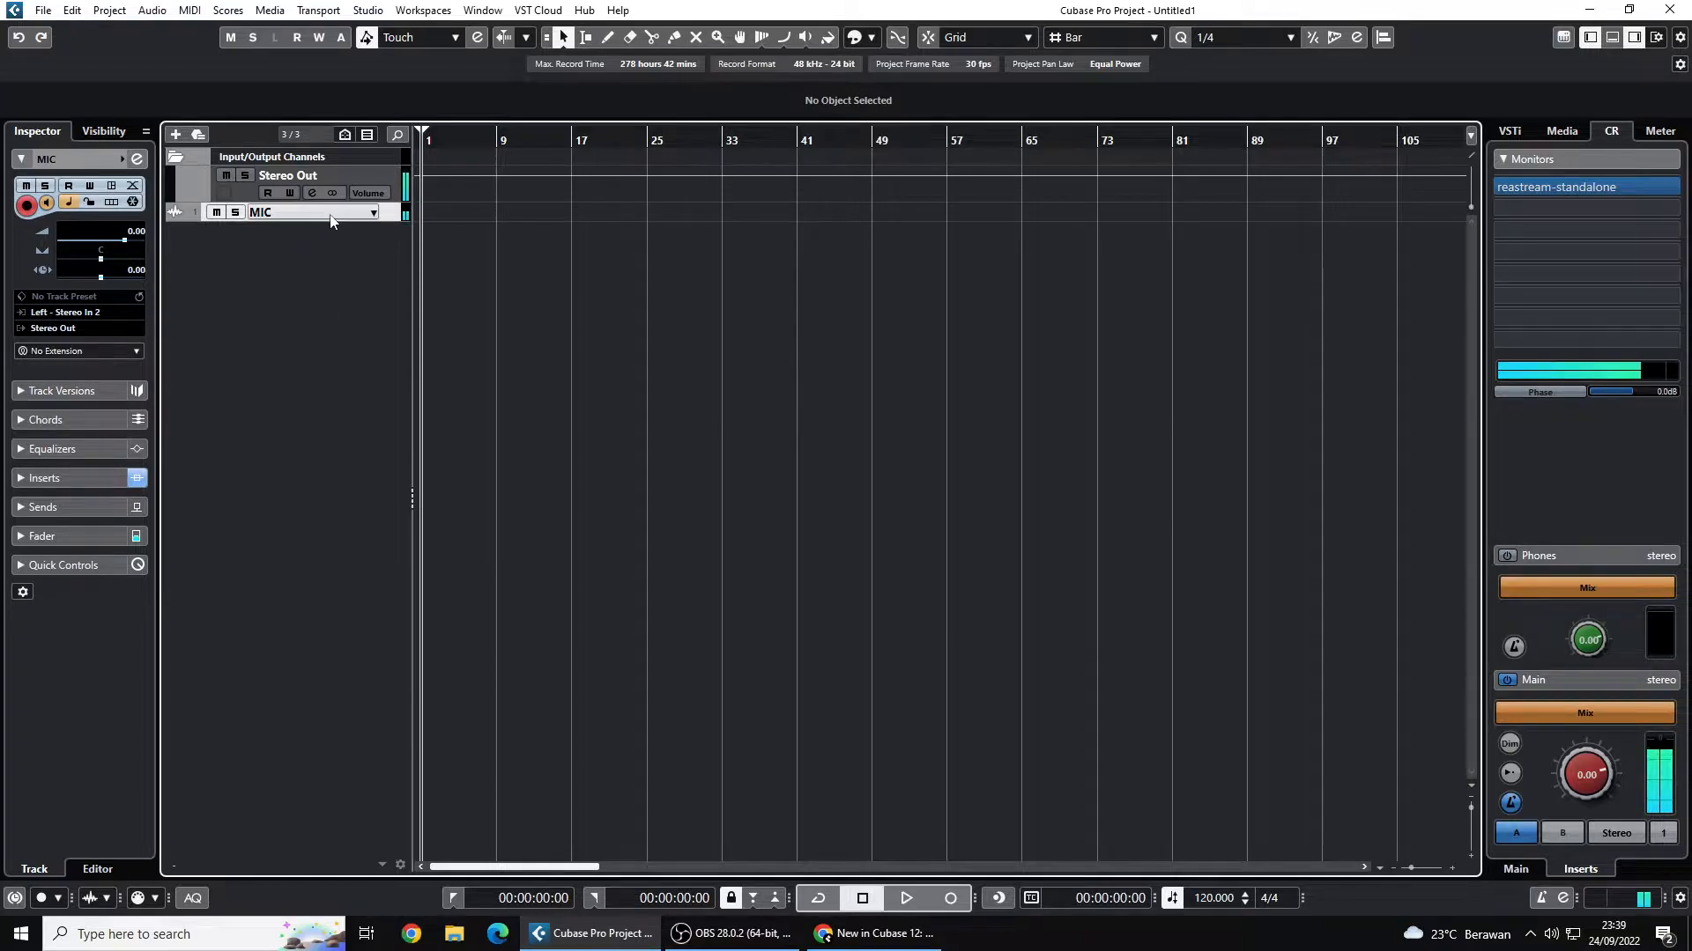
- Resize the MIC track's height several times between its minimum and a taller view, leaving its row of controls showing
mouse_move(343, 219)
mouse_down()
mouse_move(348, 240)
mouse_move(352, 213)
mouse_up()
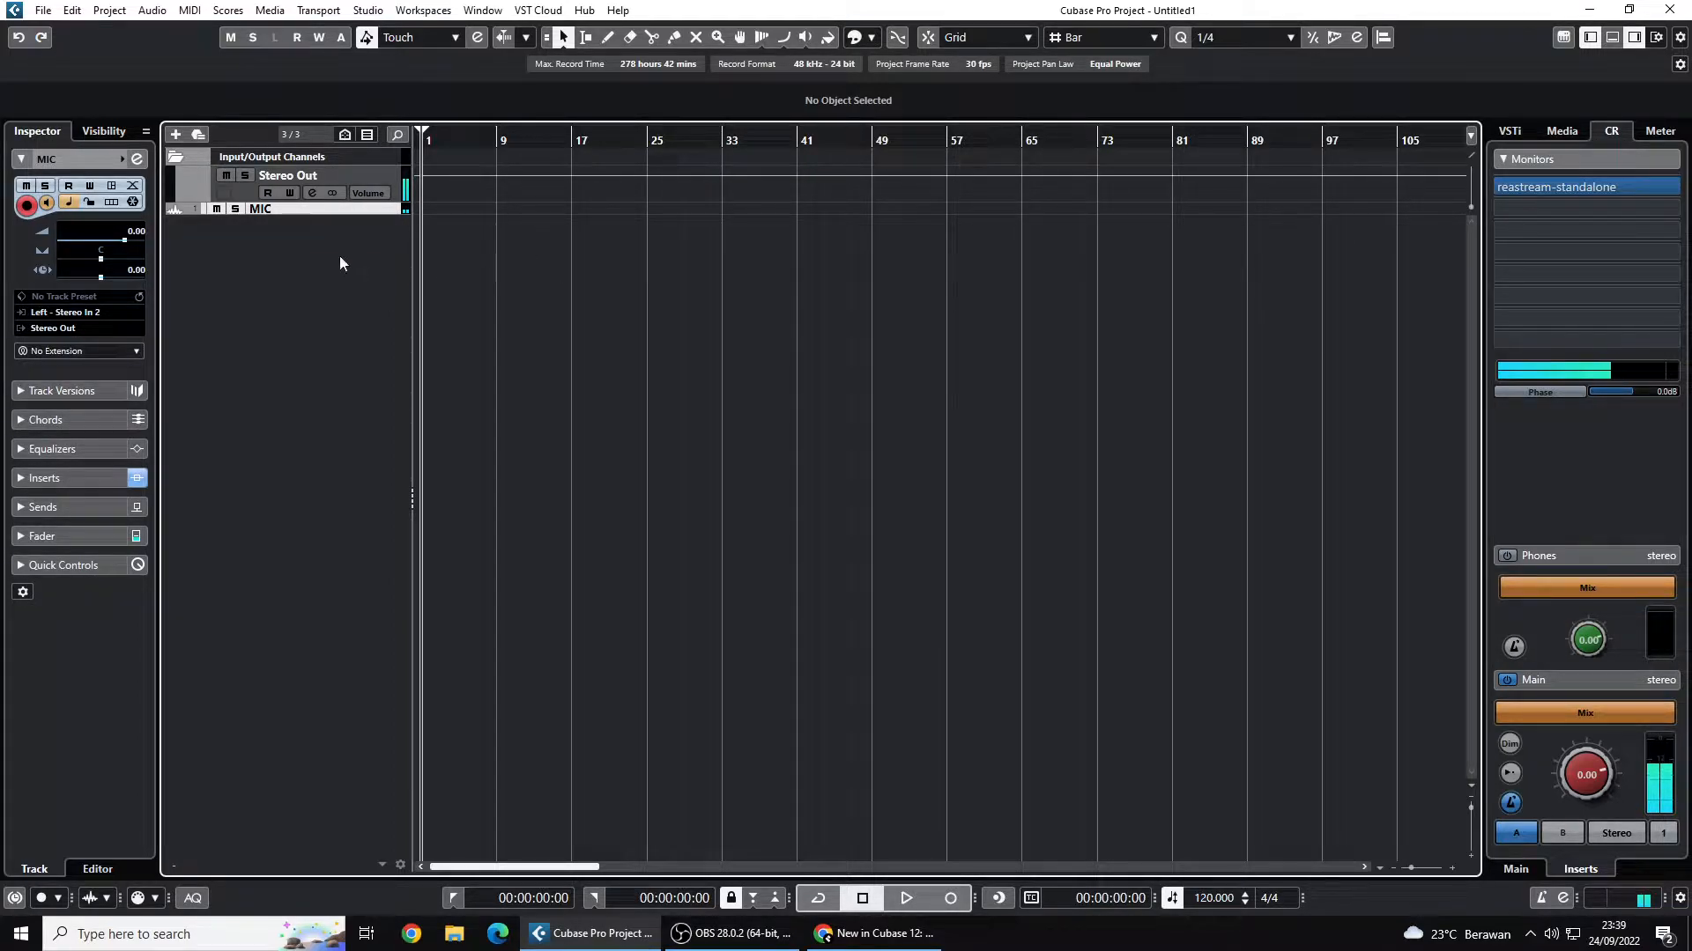
mouse_move(328, 215)
mouse_down()
mouse_move(334, 264)
mouse_move(344, 216)
mouse_move(353, 306)
mouse_move(345, 222)
mouse_up()
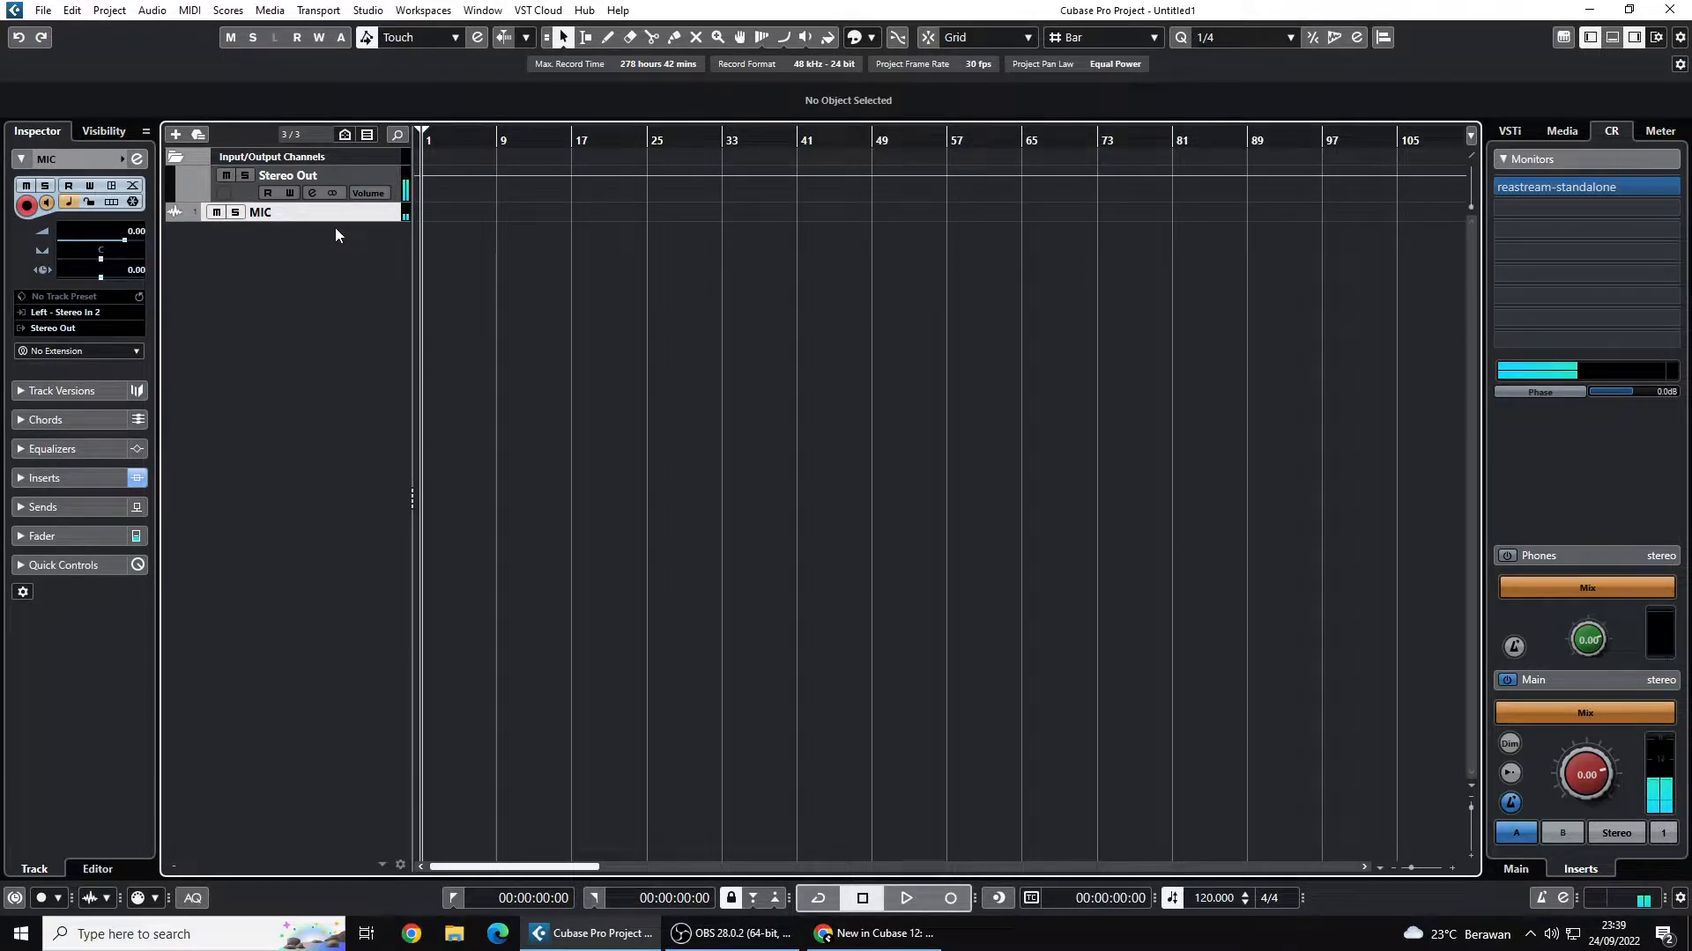
drag(335, 222, 336, 282)
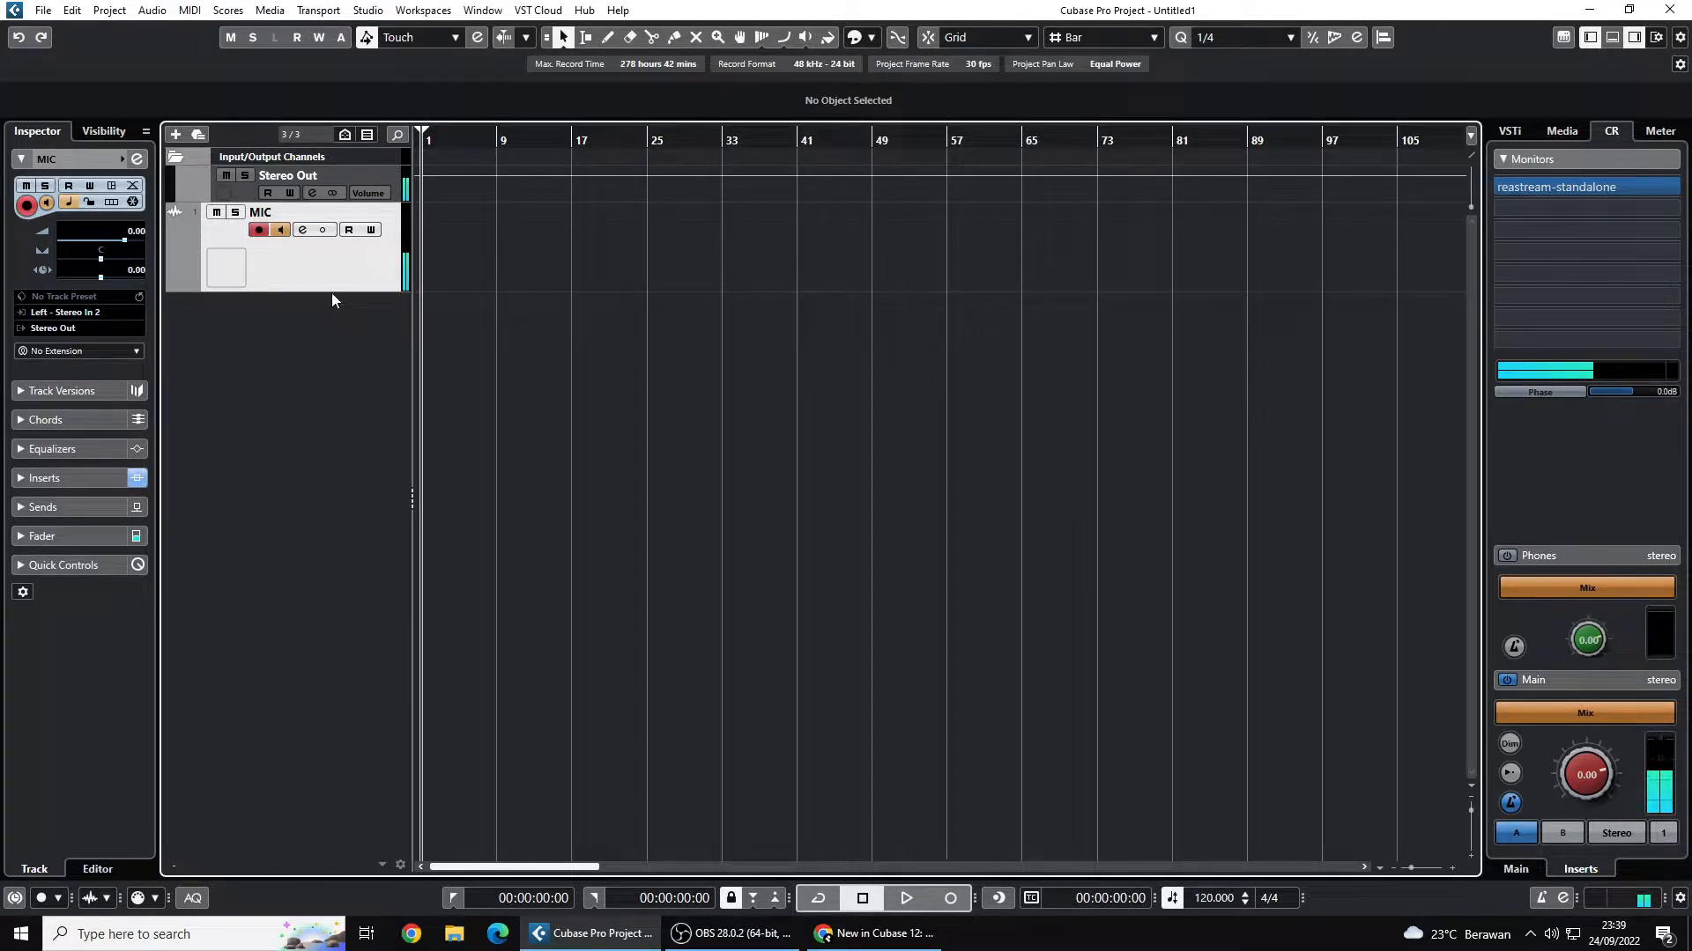
drag(331, 294, 343, 236)
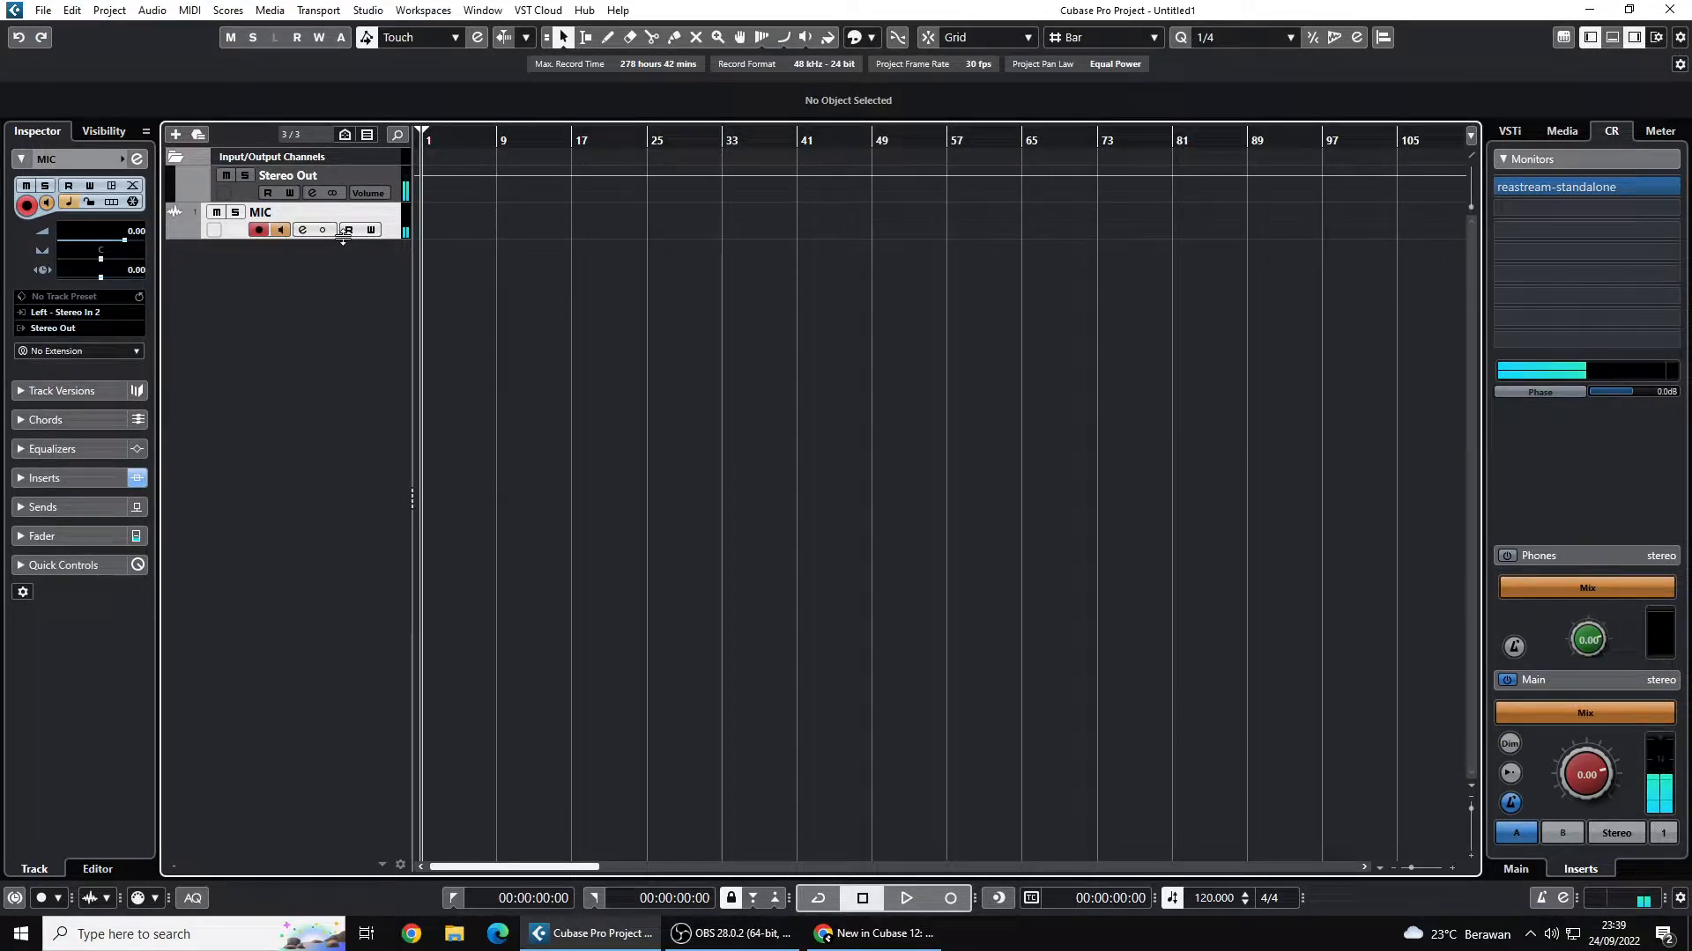
drag(343, 236, 346, 222)
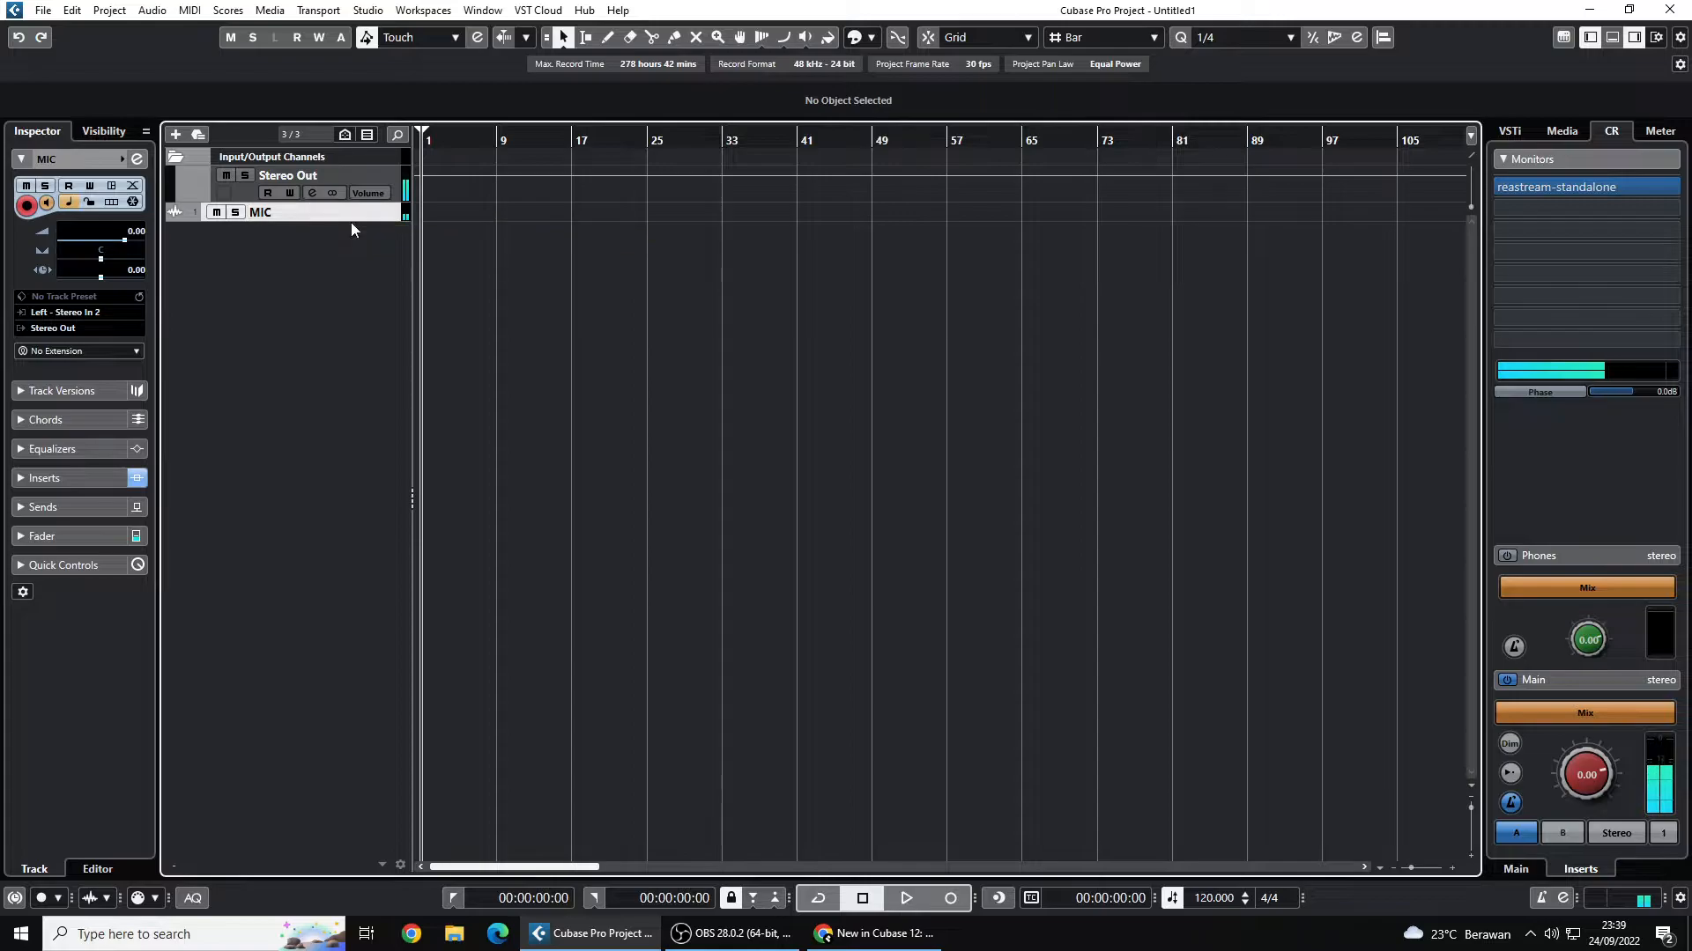
mouse_move(351, 224)
mouse_down()
mouse_move(370, 498)
mouse_move(380, 226)
mouse_up()
mouse_move(370, 219)
mouse_down()
mouse_move(368, 290)
mouse_move(369, 222)
mouse_move(370, 238)
mouse_up()
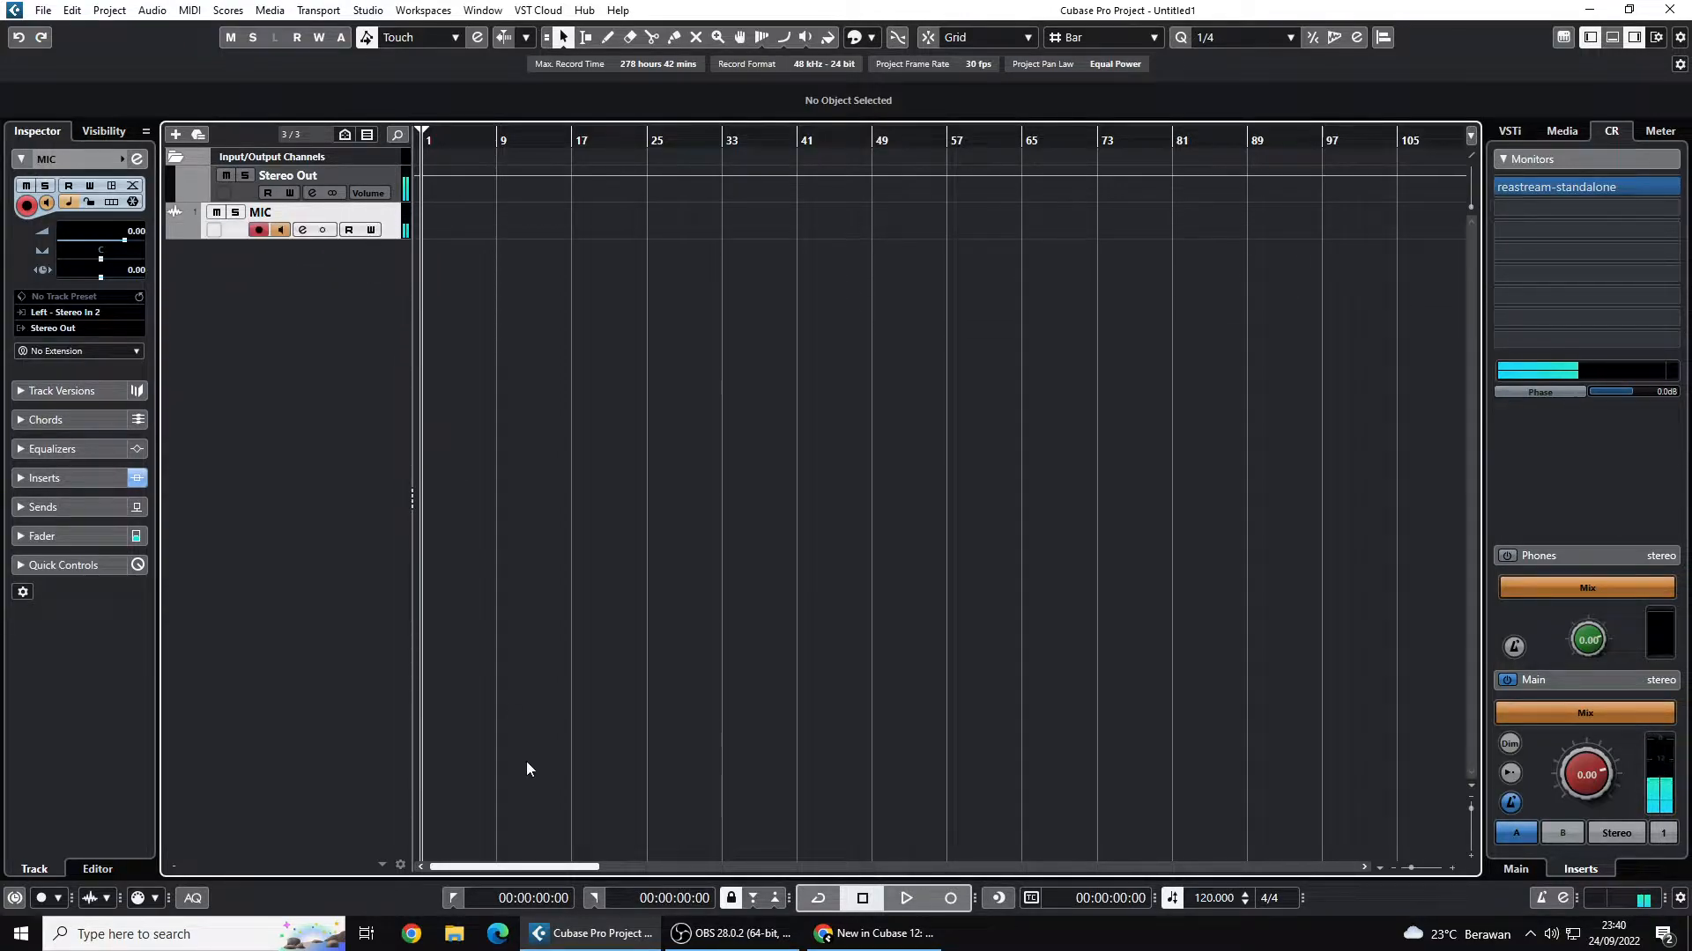
- Look at the New in Cubase 12 web page in Chrome, return to Cubase and make the MIC track slightly taller
click(890, 935)
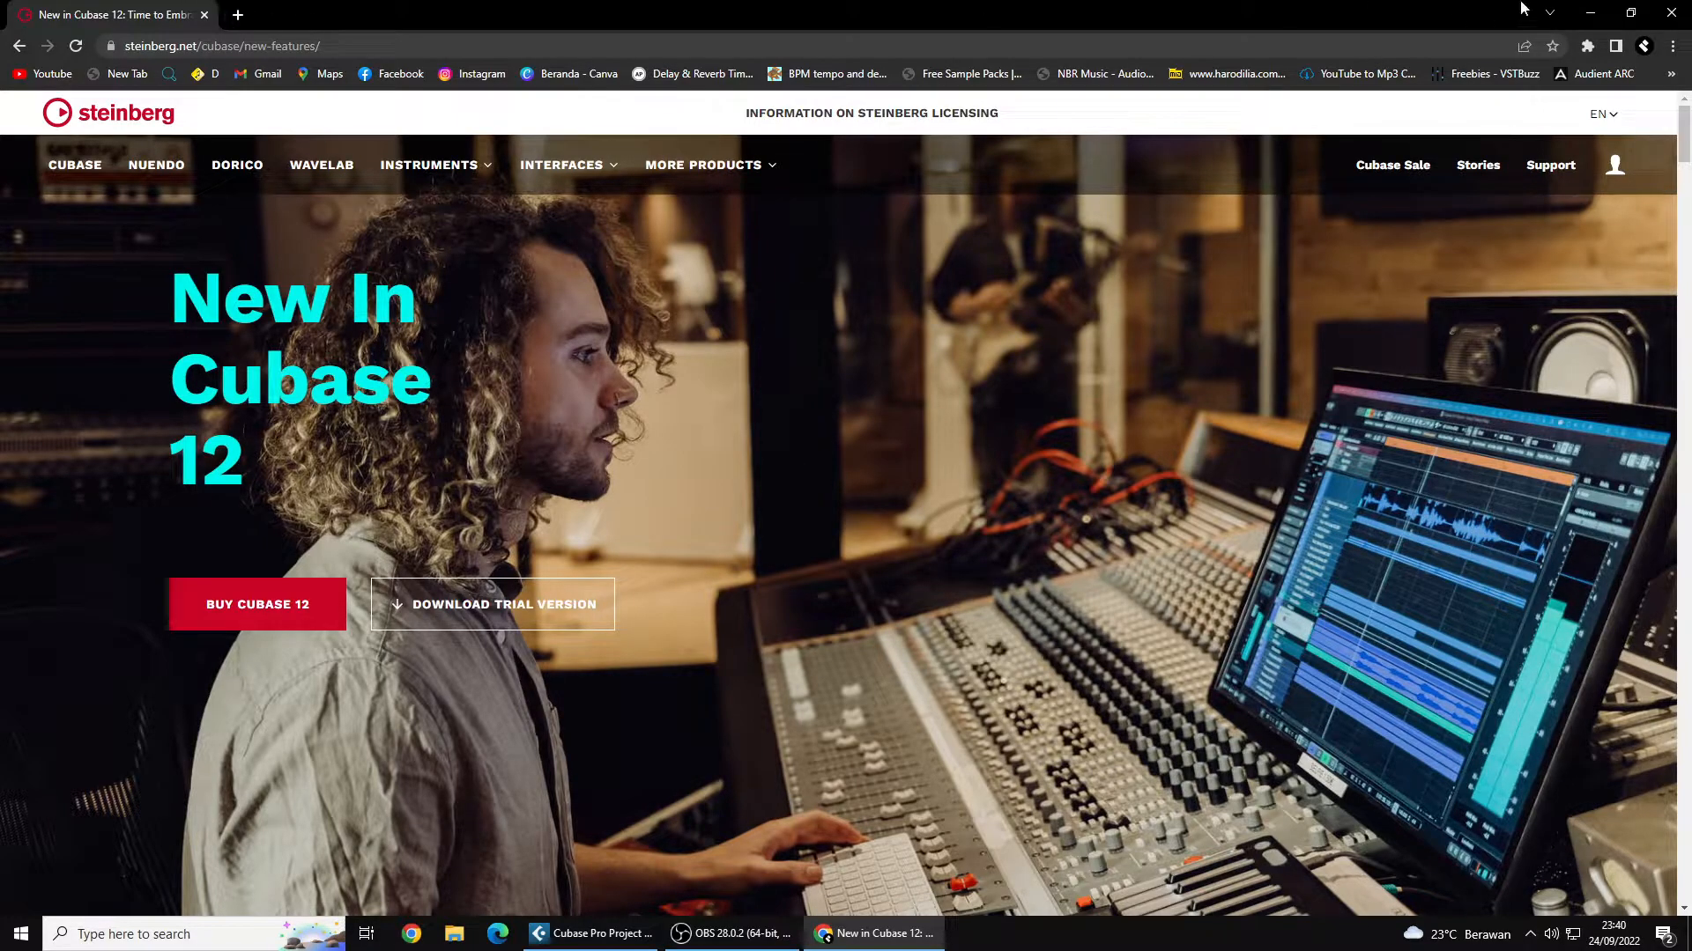
click(1590, 12)
mouse_move(335, 235)
mouse_down()
mouse_move(327, 487)
mouse_move(324, 234)
mouse_move(327, 258)
mouse_up()
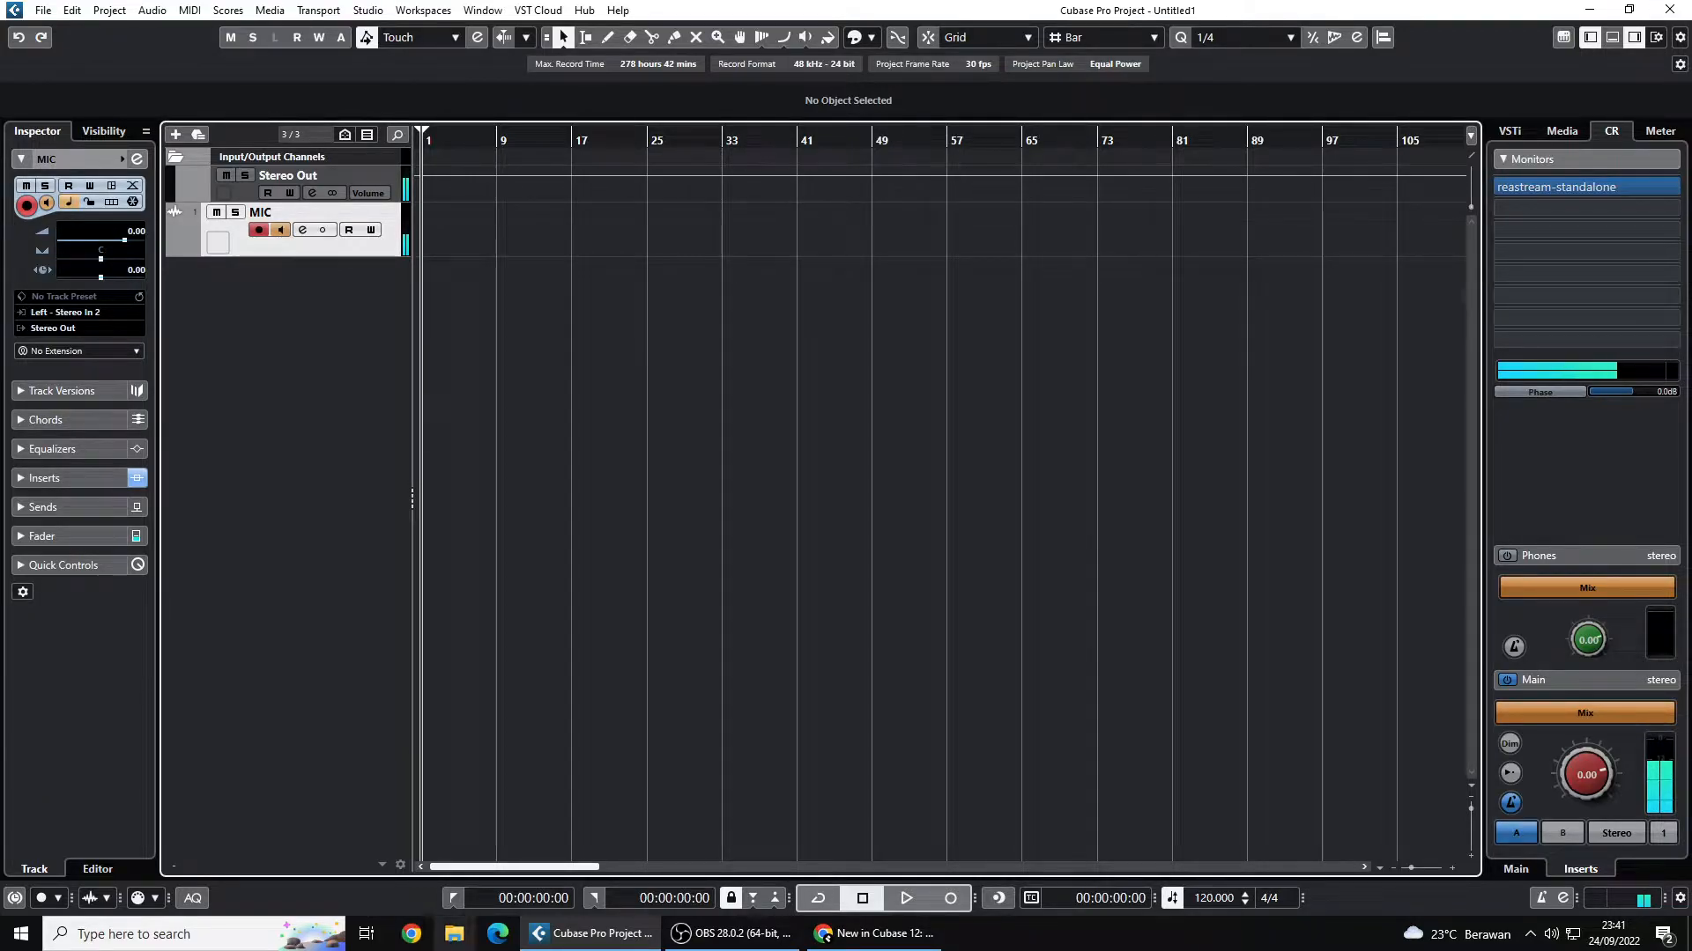
- In a new Chrome window, search Google for "DONGLR CUBASE" and show the image results for the Cubase dongle
click(430, 936)
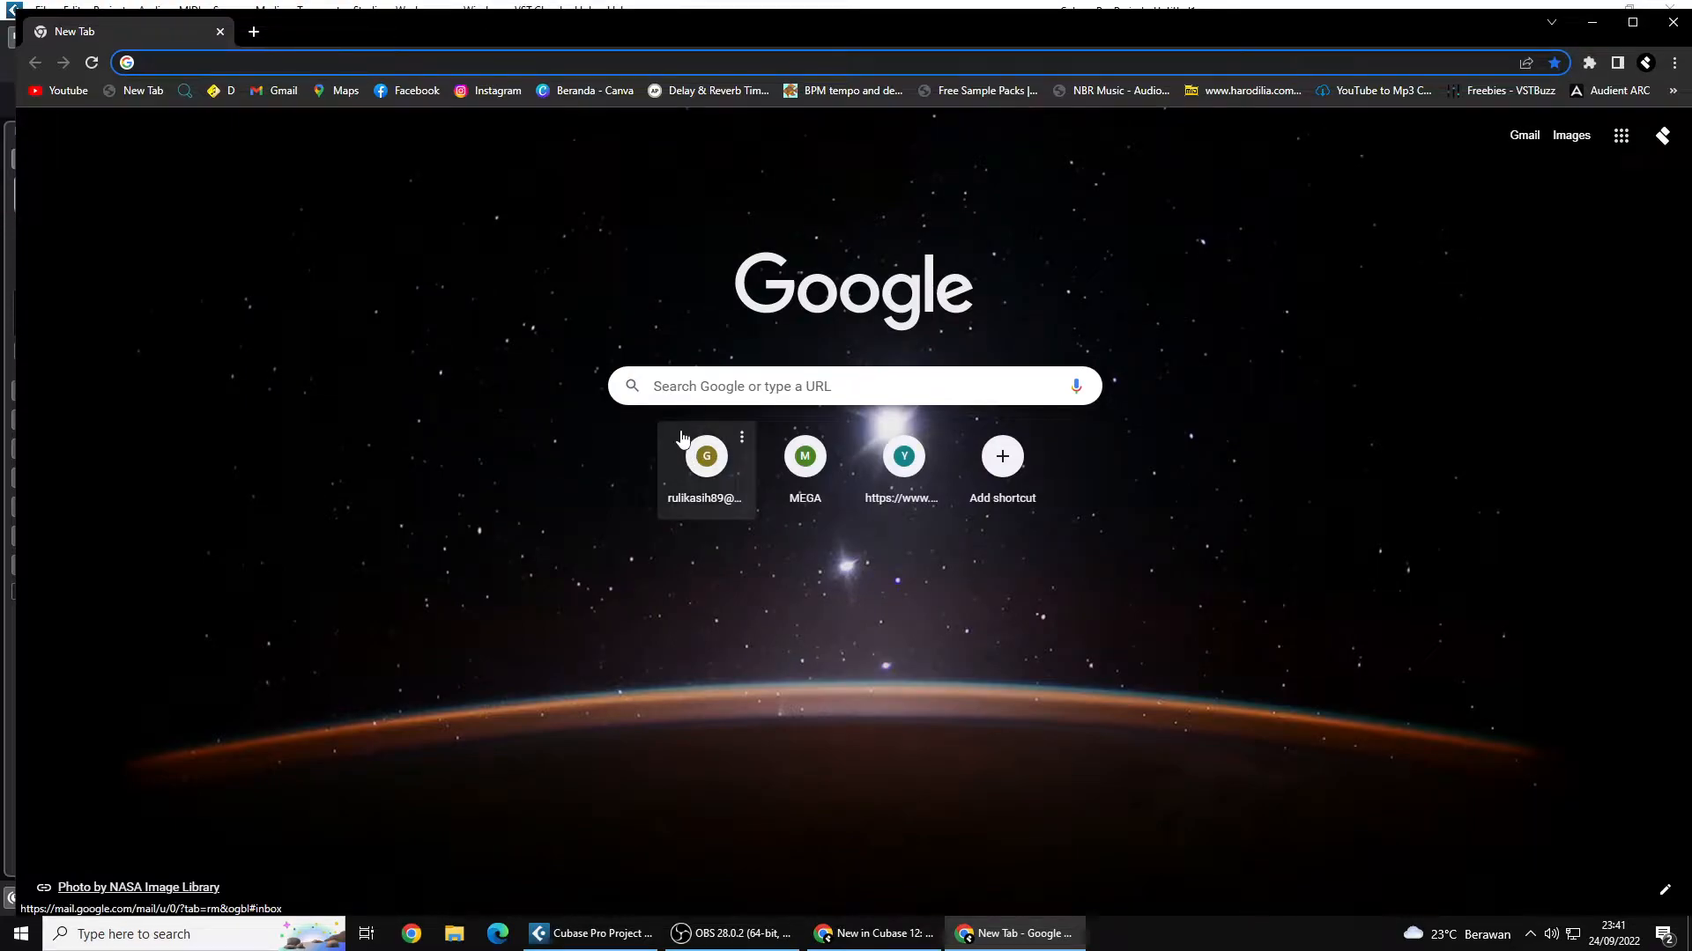
click(656, 385)
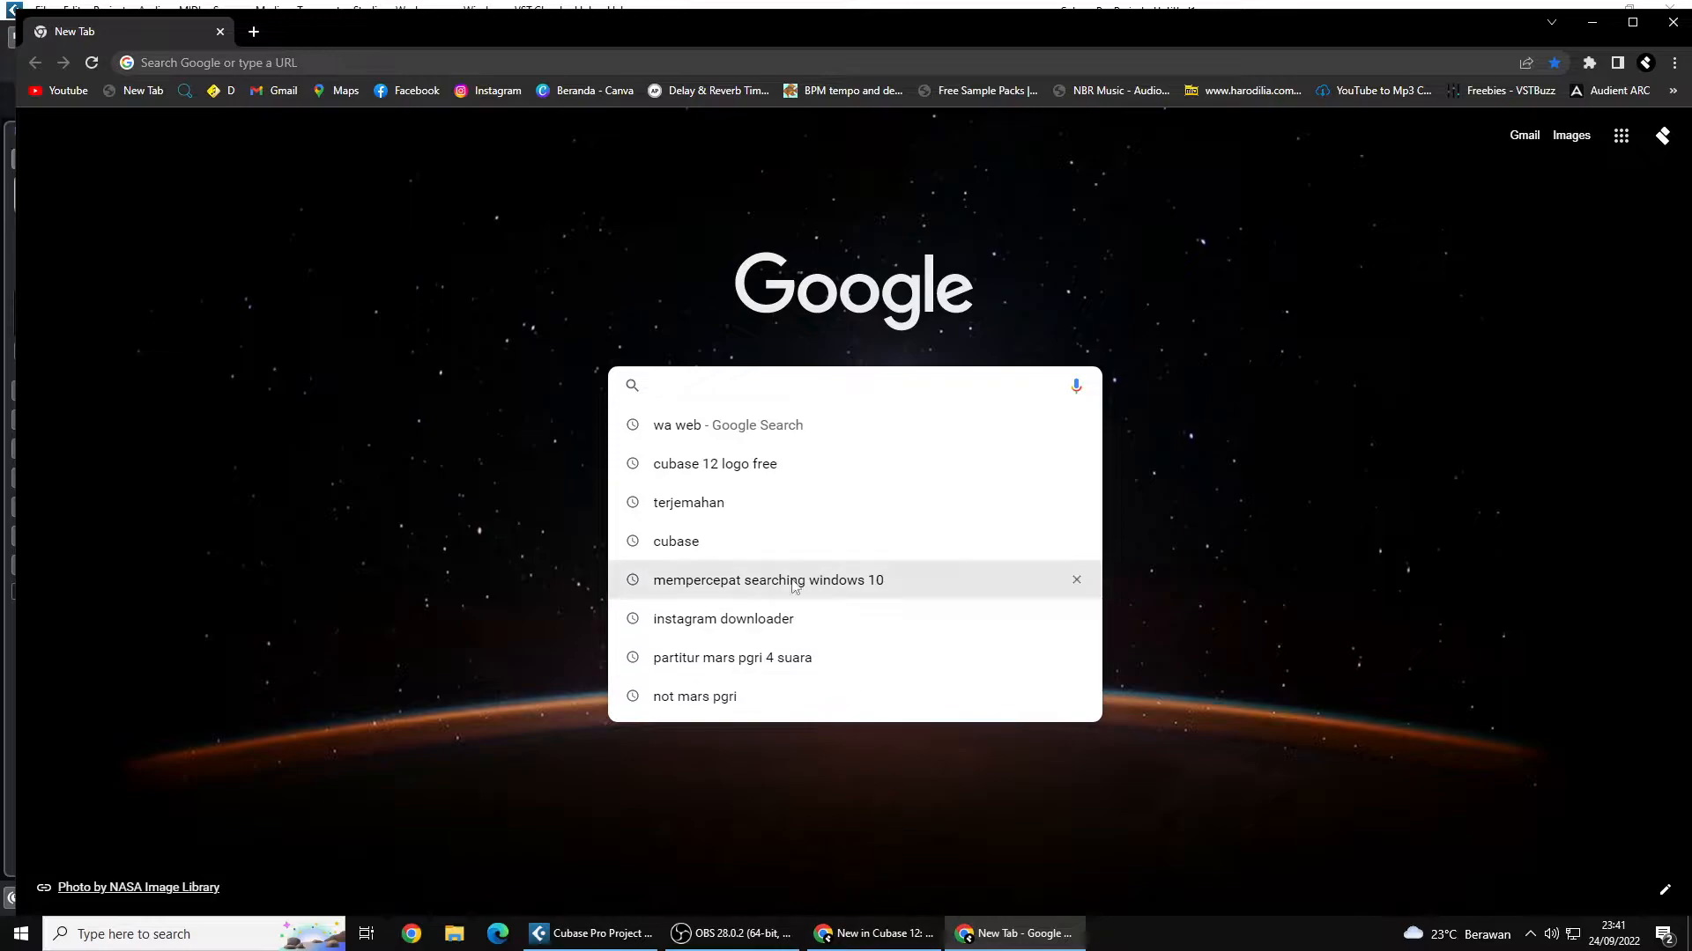
text(DONGLR CUBASE)
key(Return)
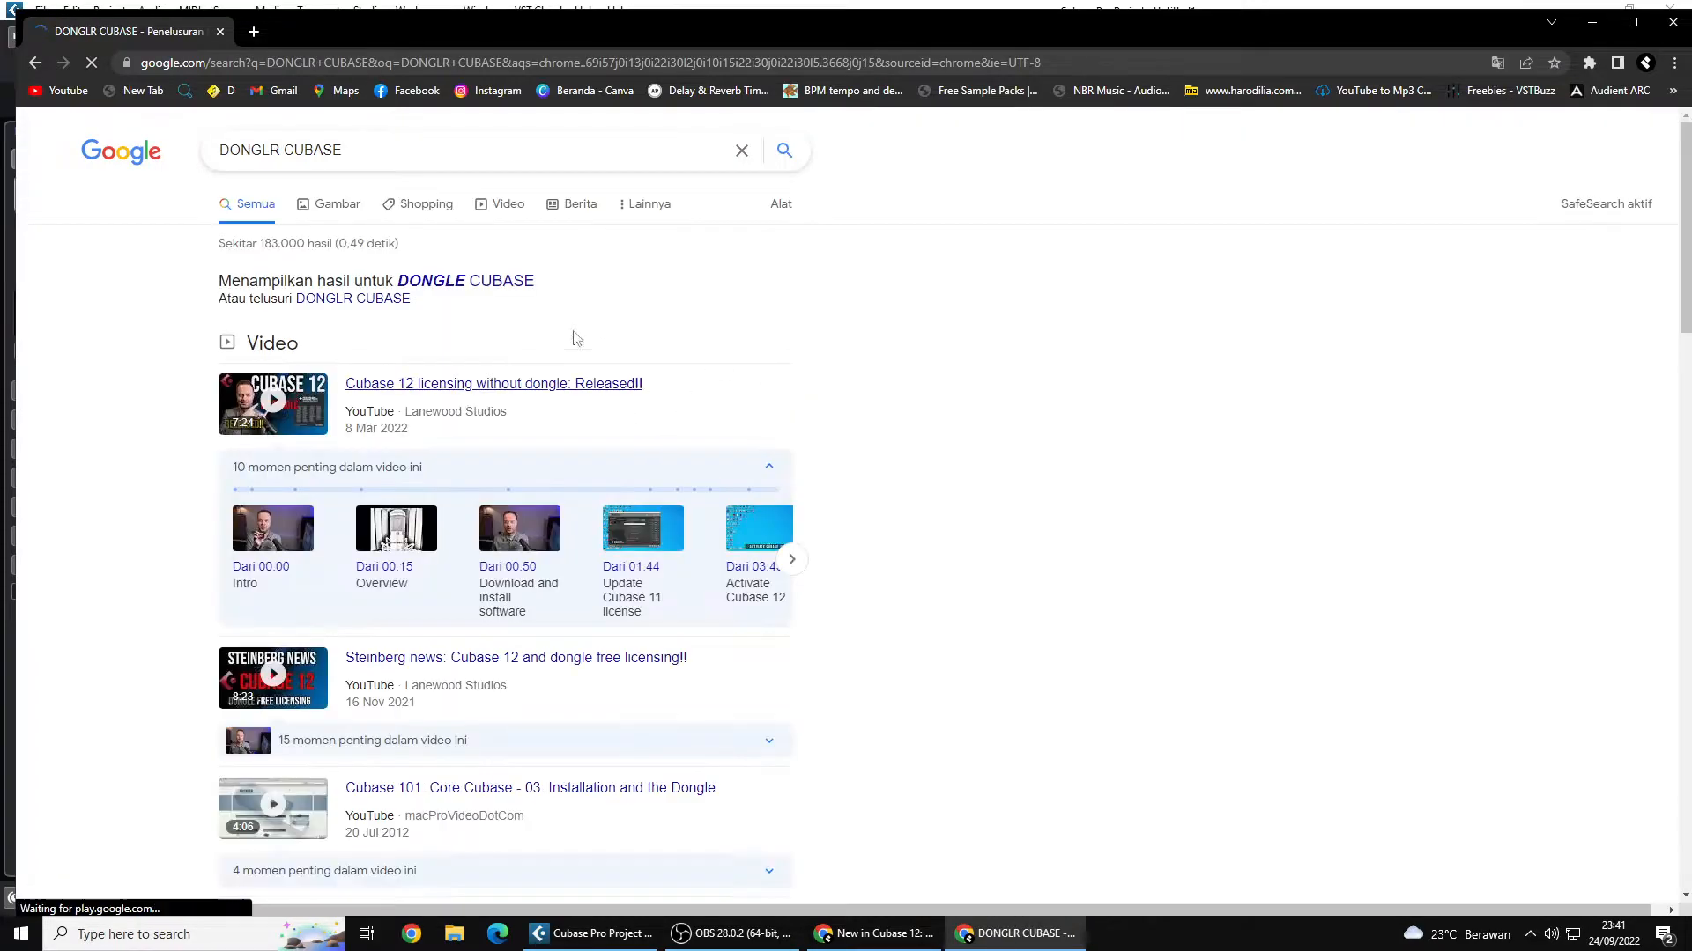
click(341, 206)
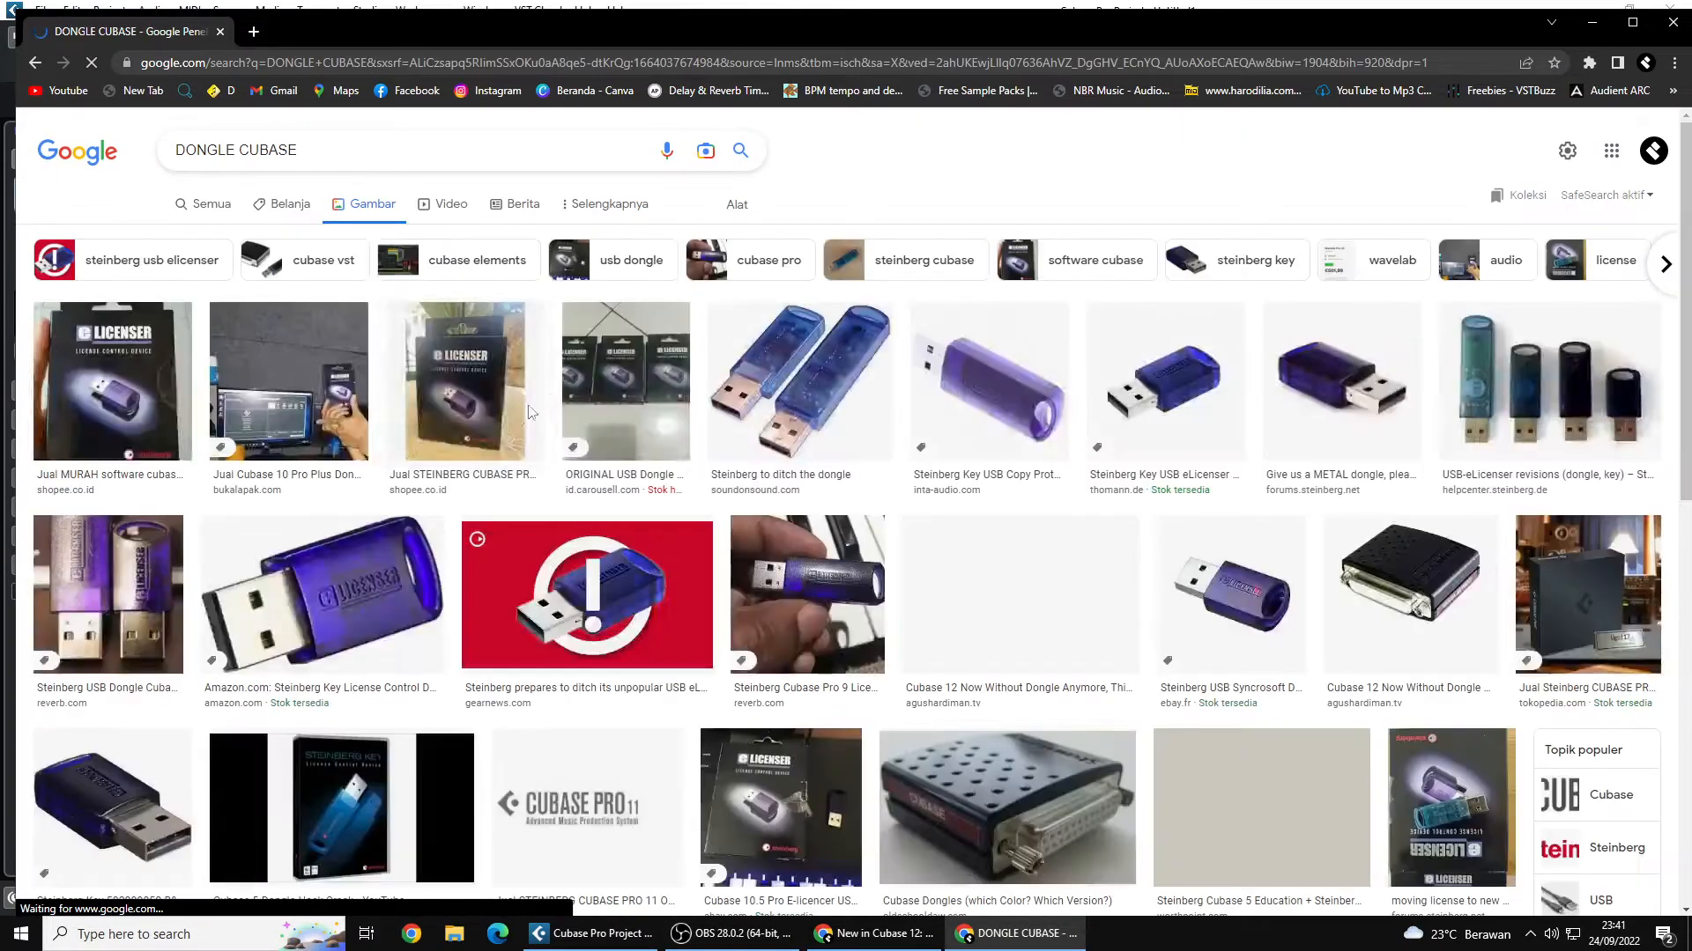
- Preview the Shopee eLicenser dongle image for Cubase Pro 11, open its product page and close that page again
click(476, 412)
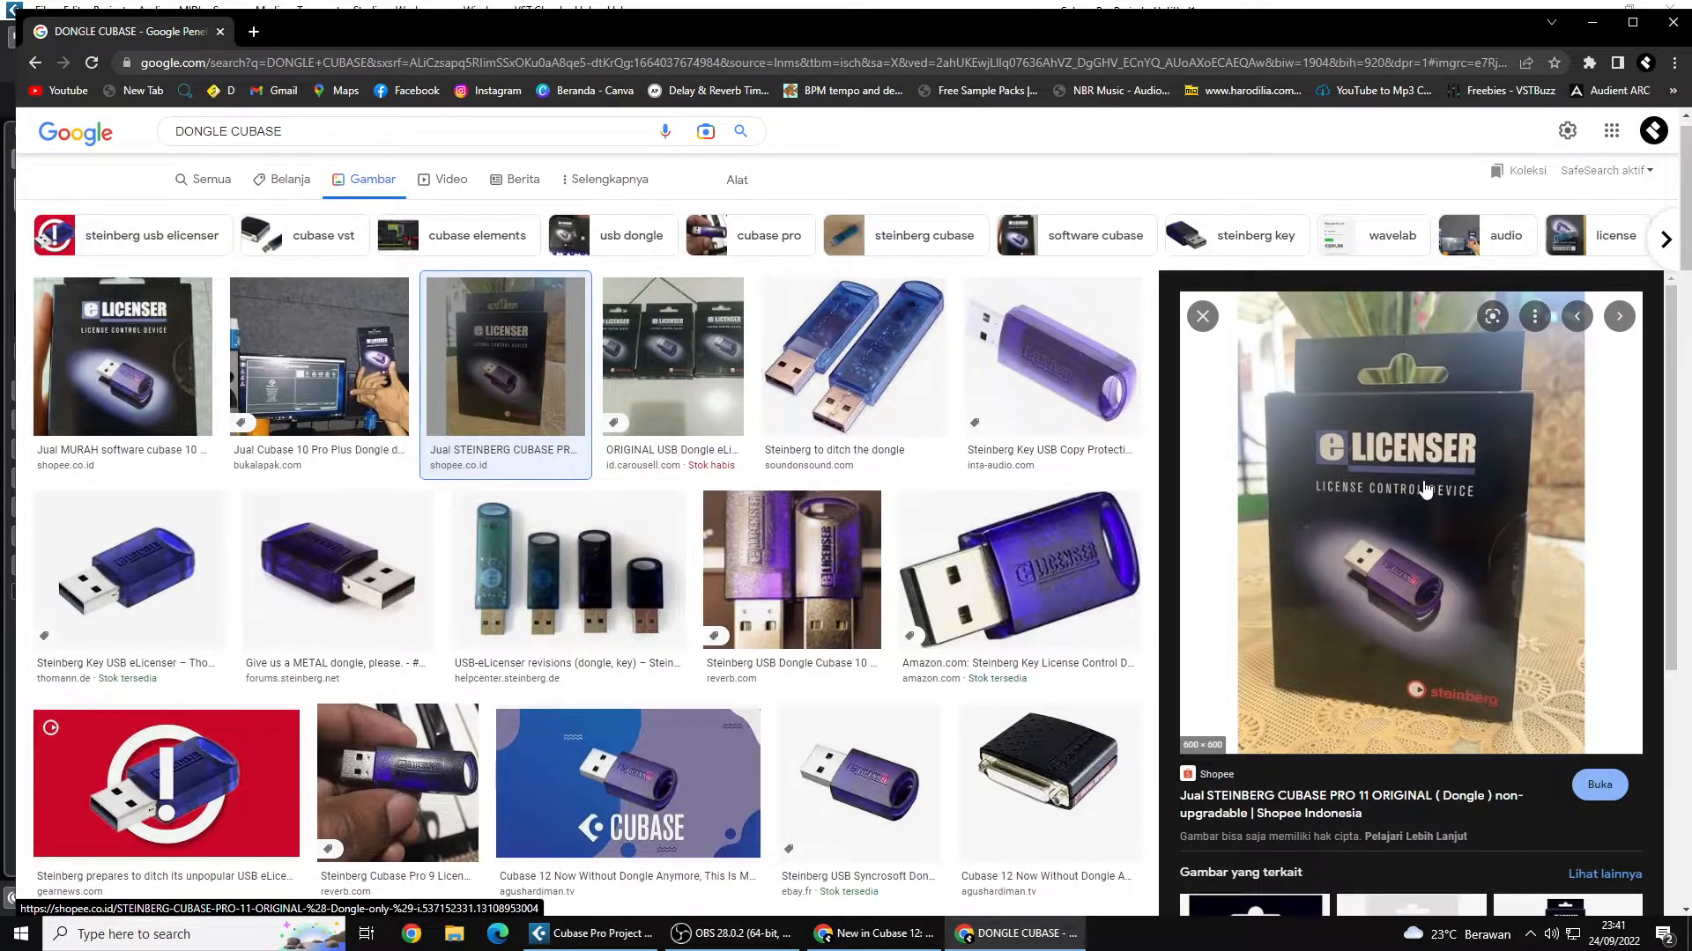
click(1418, 487)
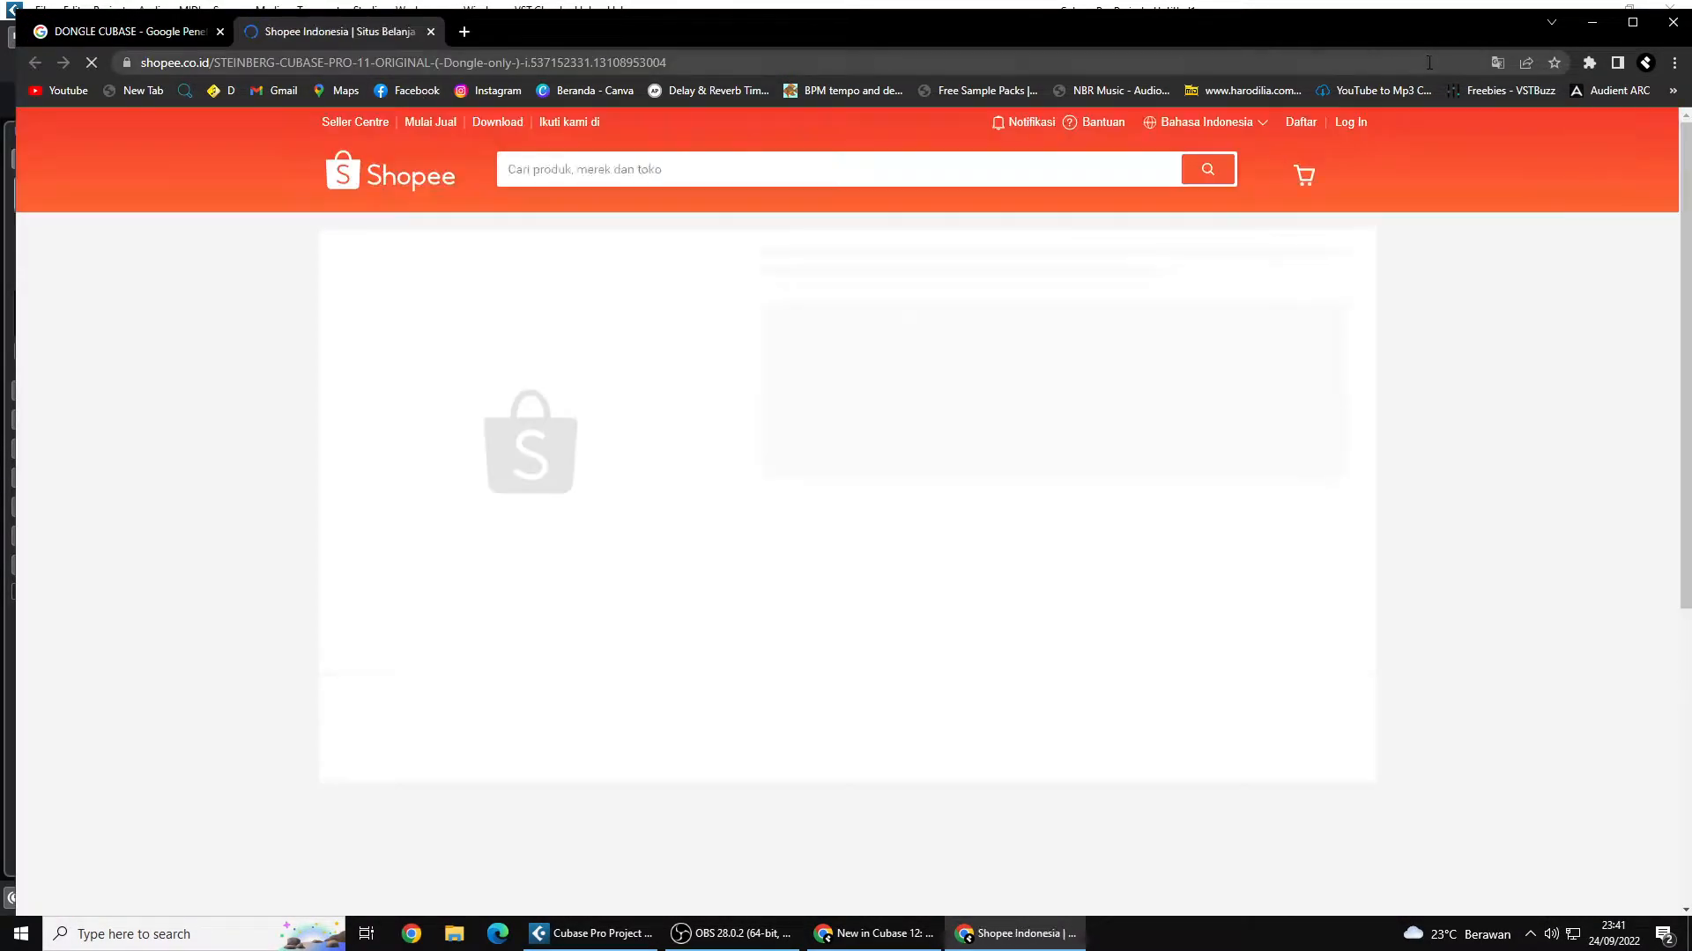
click(431, 32)
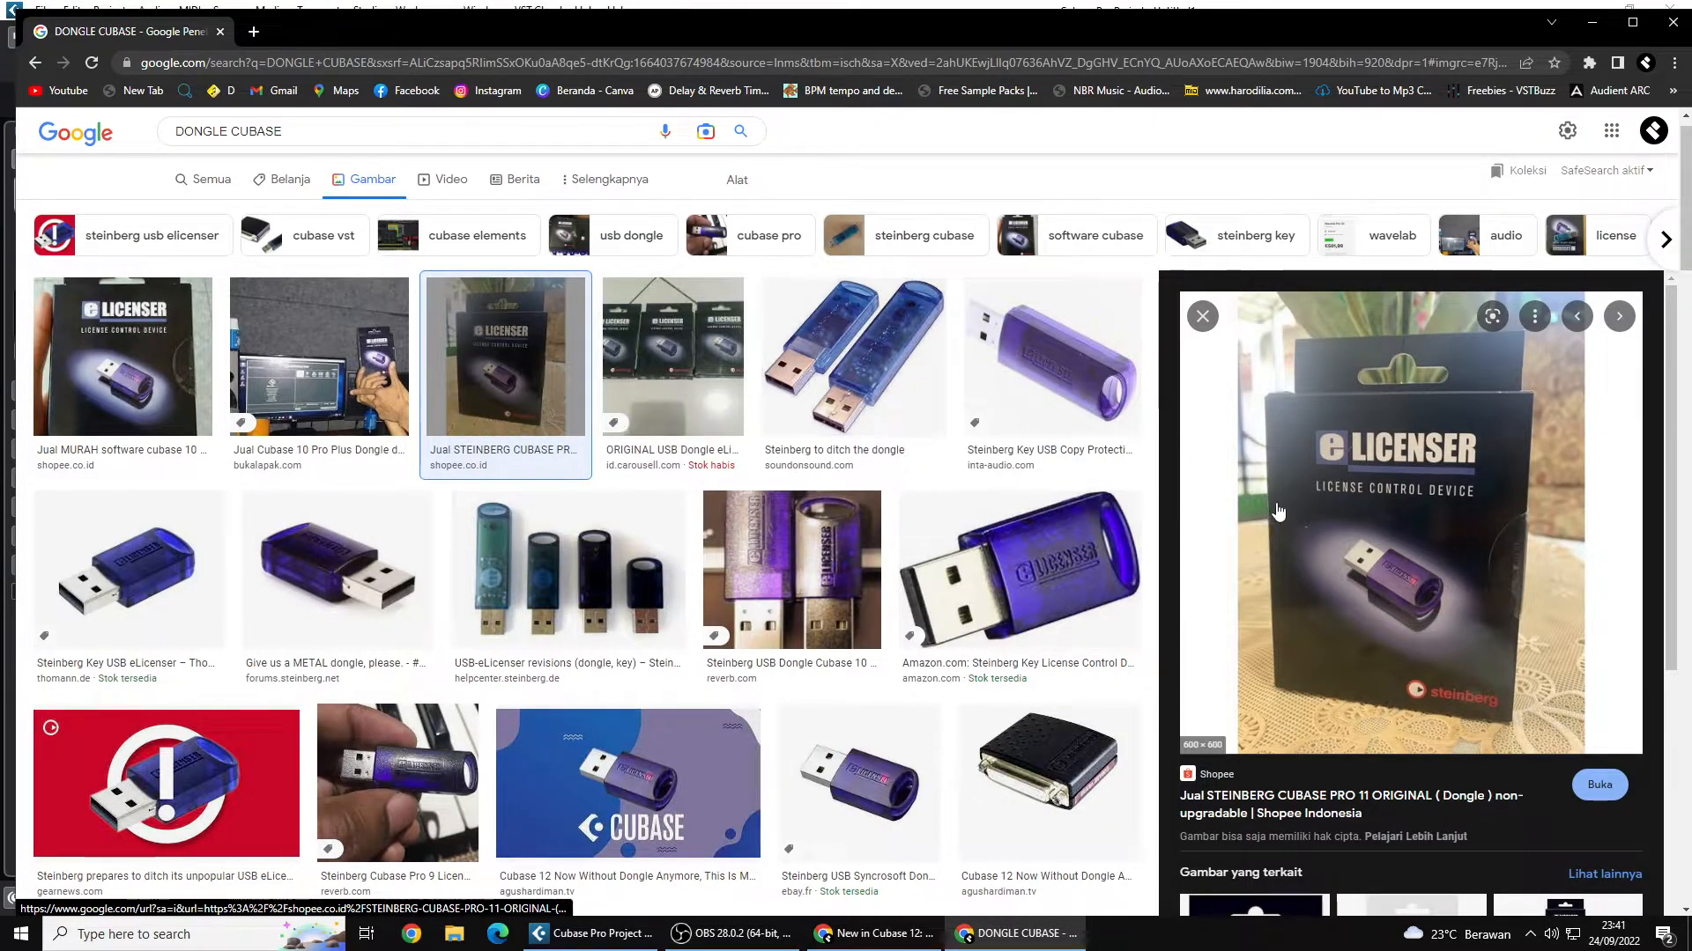
- Switch back to Cubase and increase the MIC track's height a little more
click(590, 934)
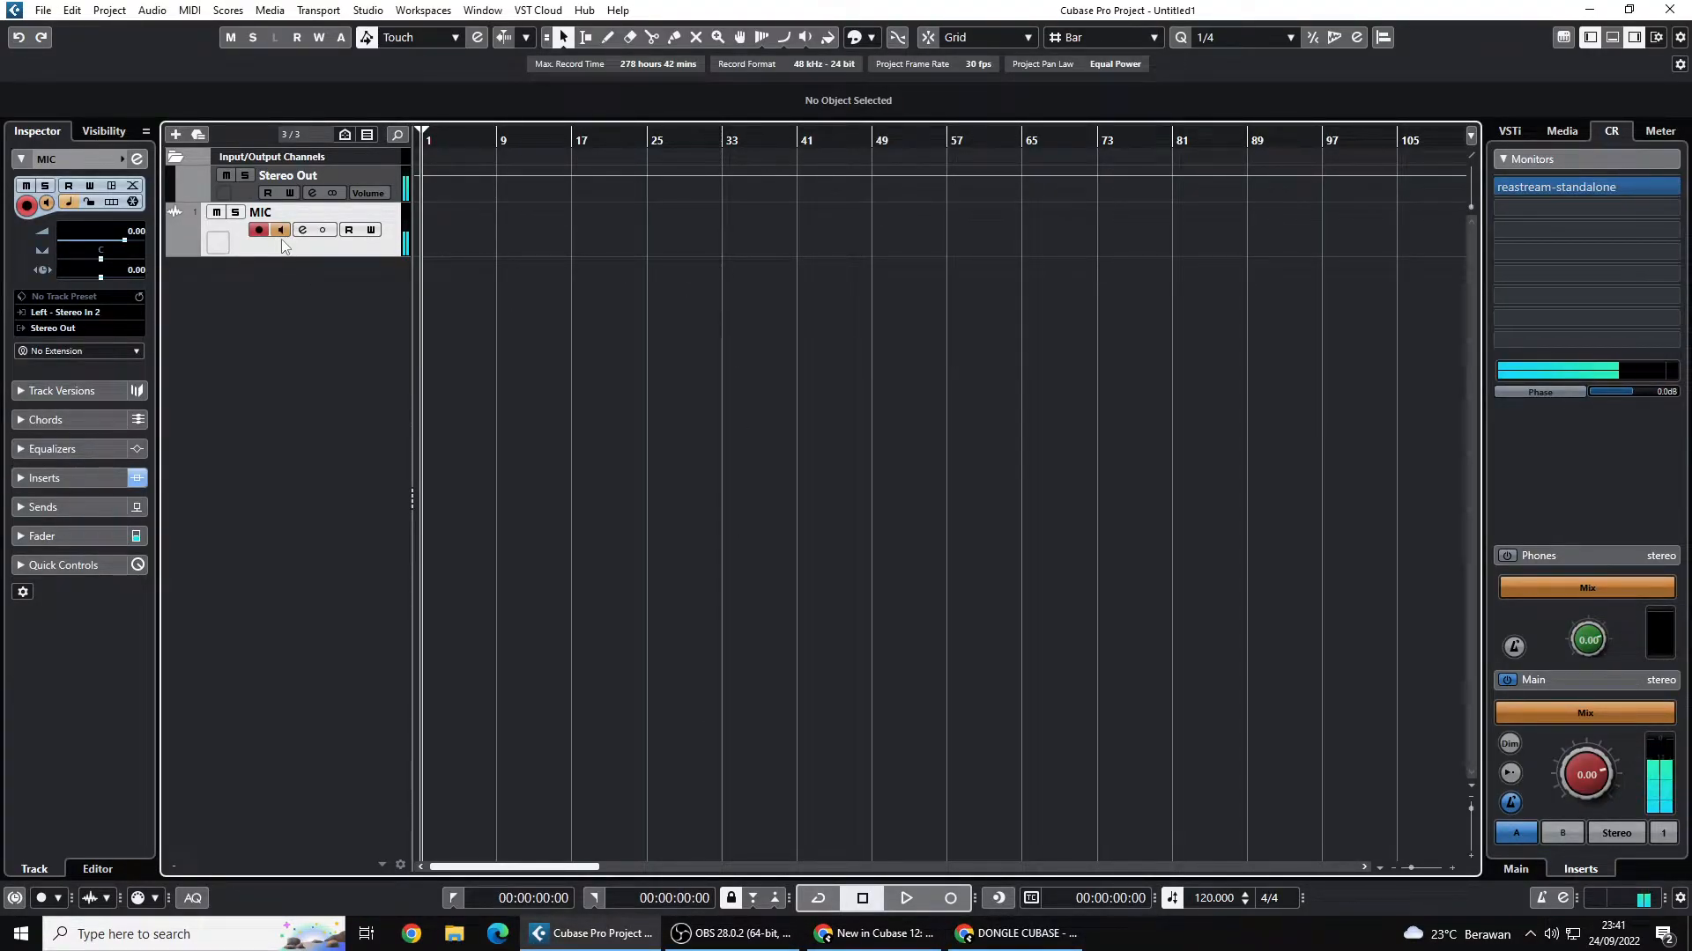
mouse_move(346, 257)
mouse_down()
mouse_move(346, 296)
mouse_move(347, 237)
mouse_move(350, 274)
mouse_up()
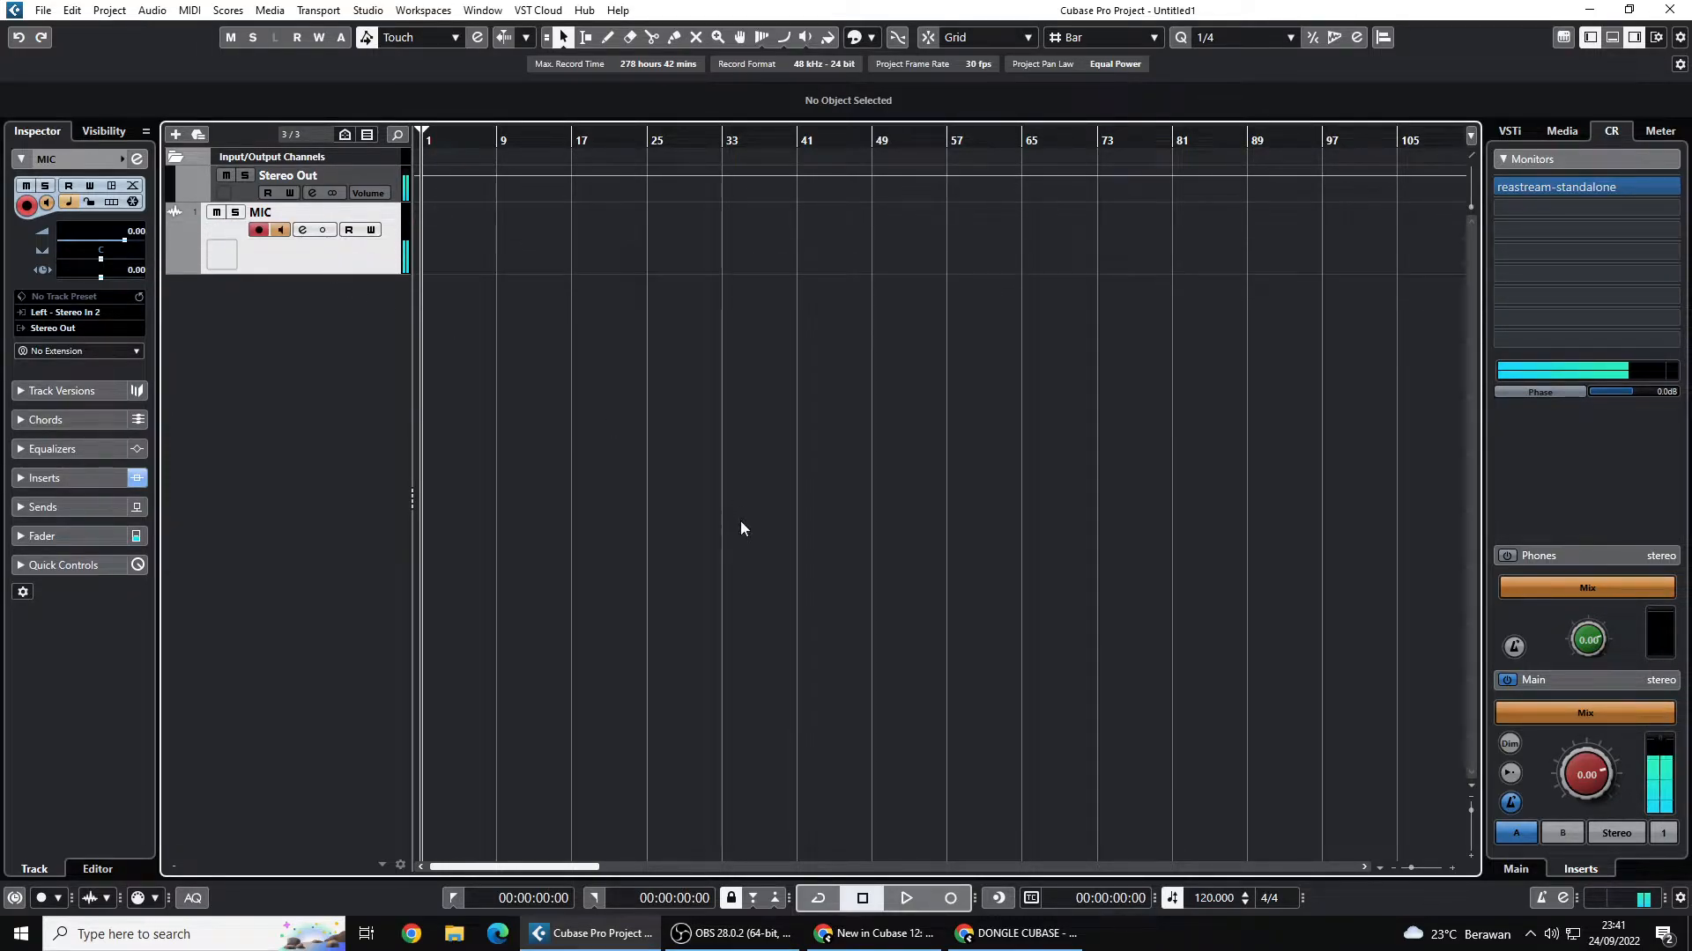
- Revisit the eLicenser dongle image and the New in Cubase 12 page in Chrome, and return to Cubase
mouse_move(792, 943)
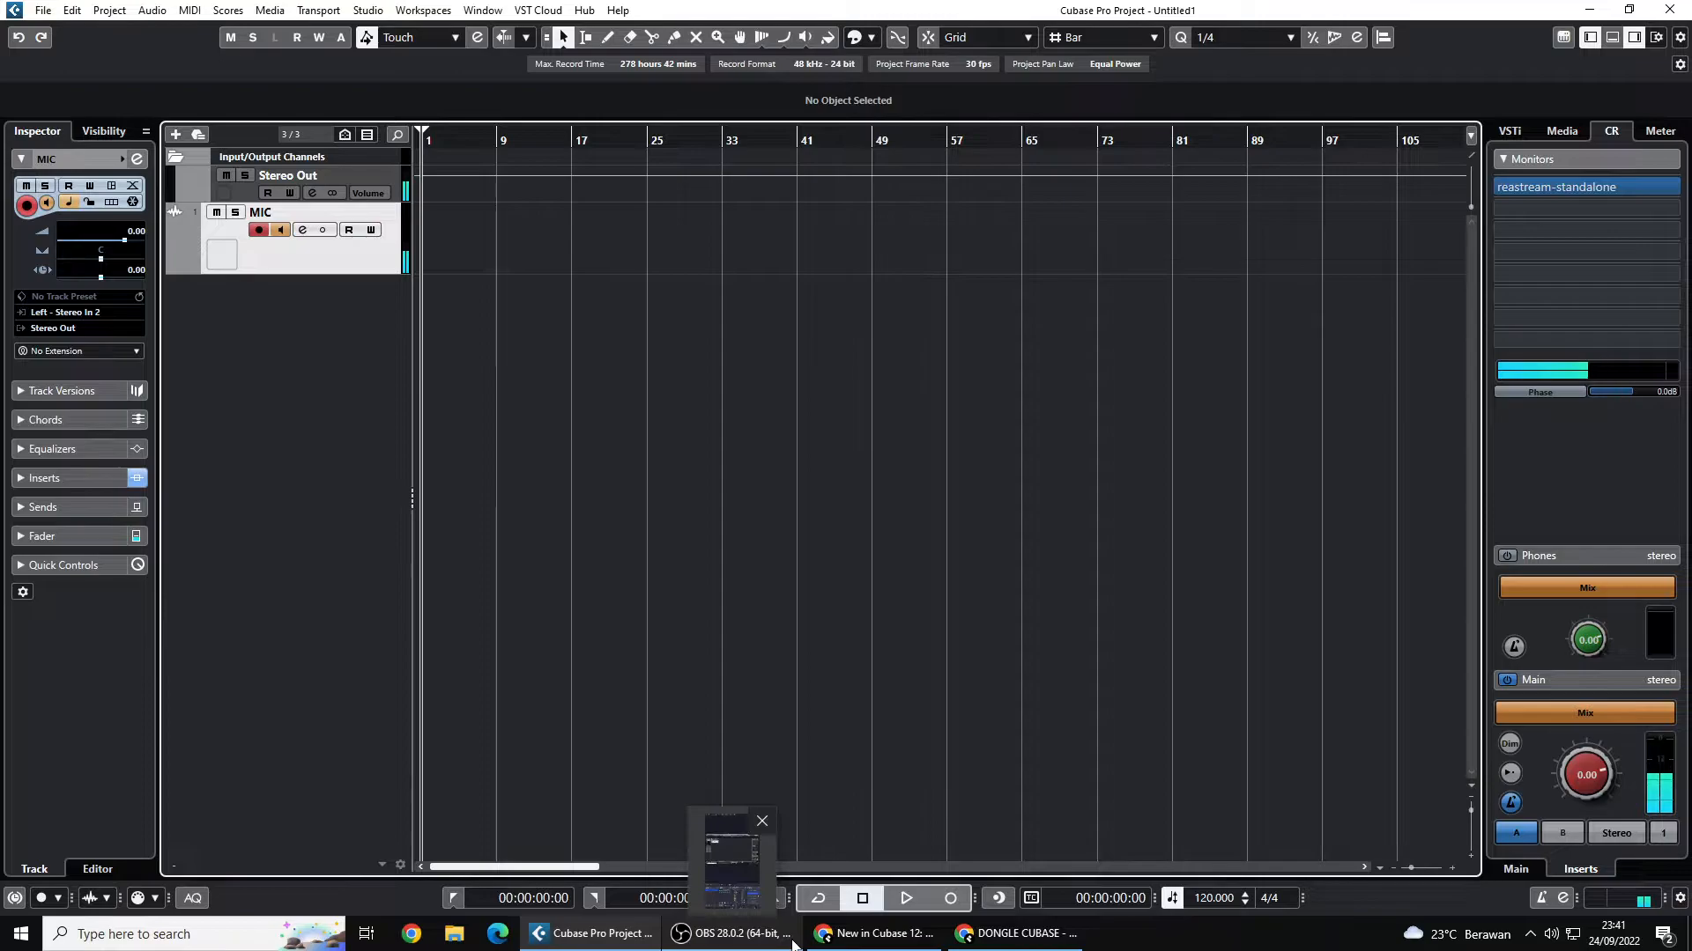
mouse_move(881, 941)
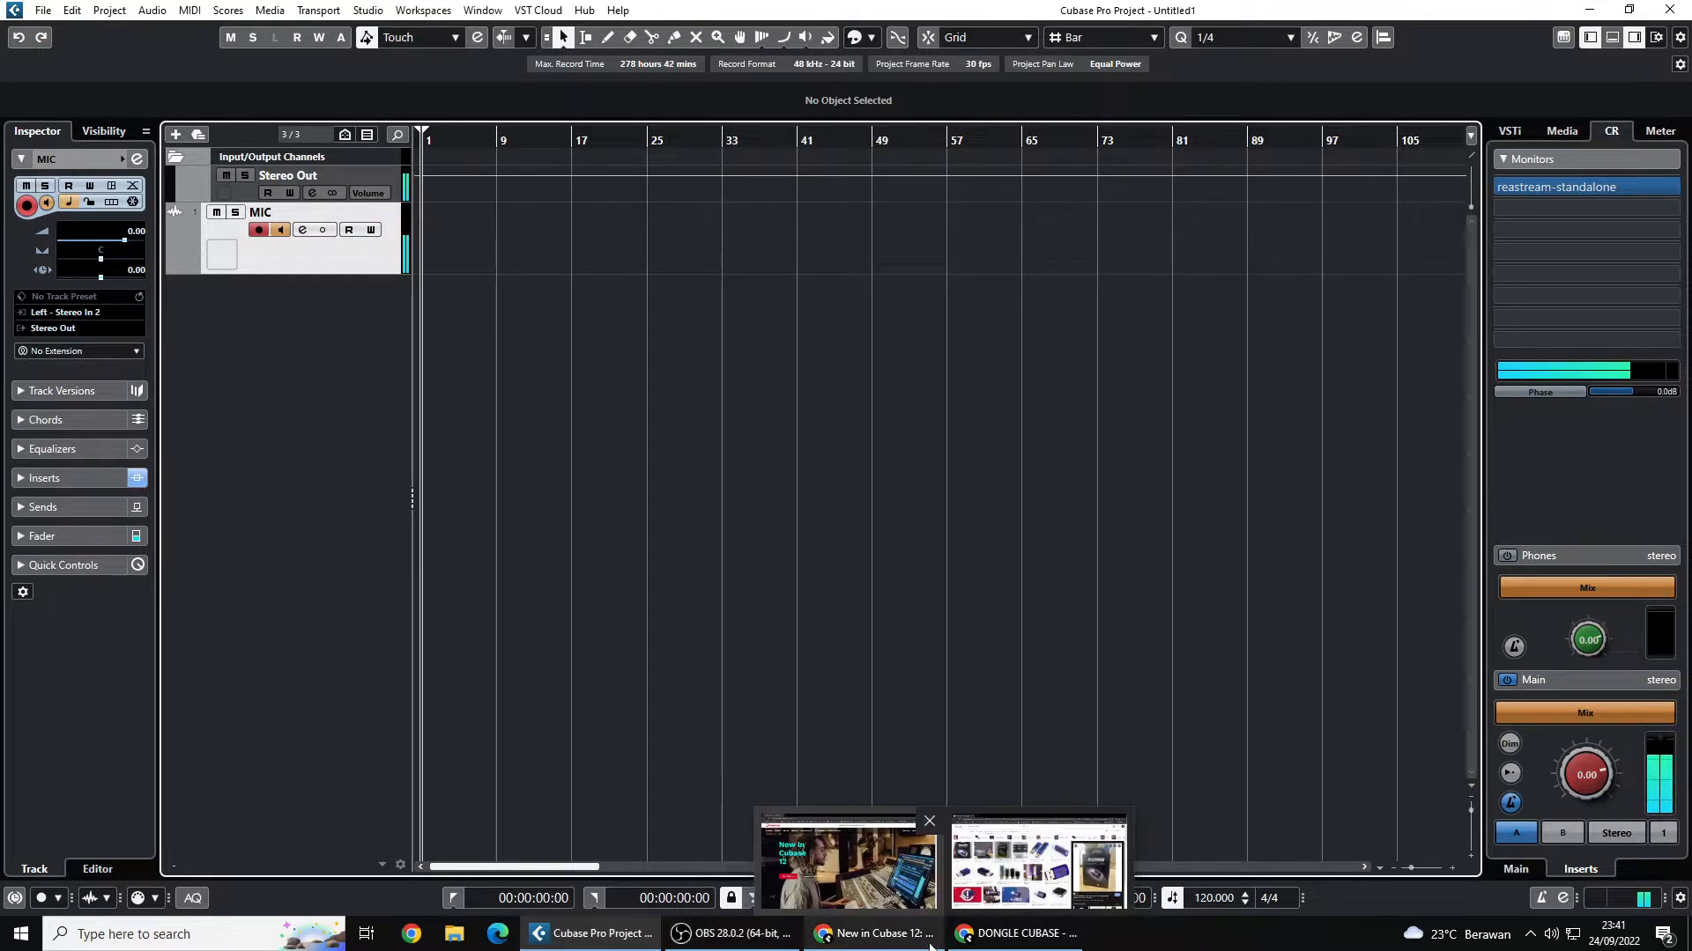
click(999, 940)
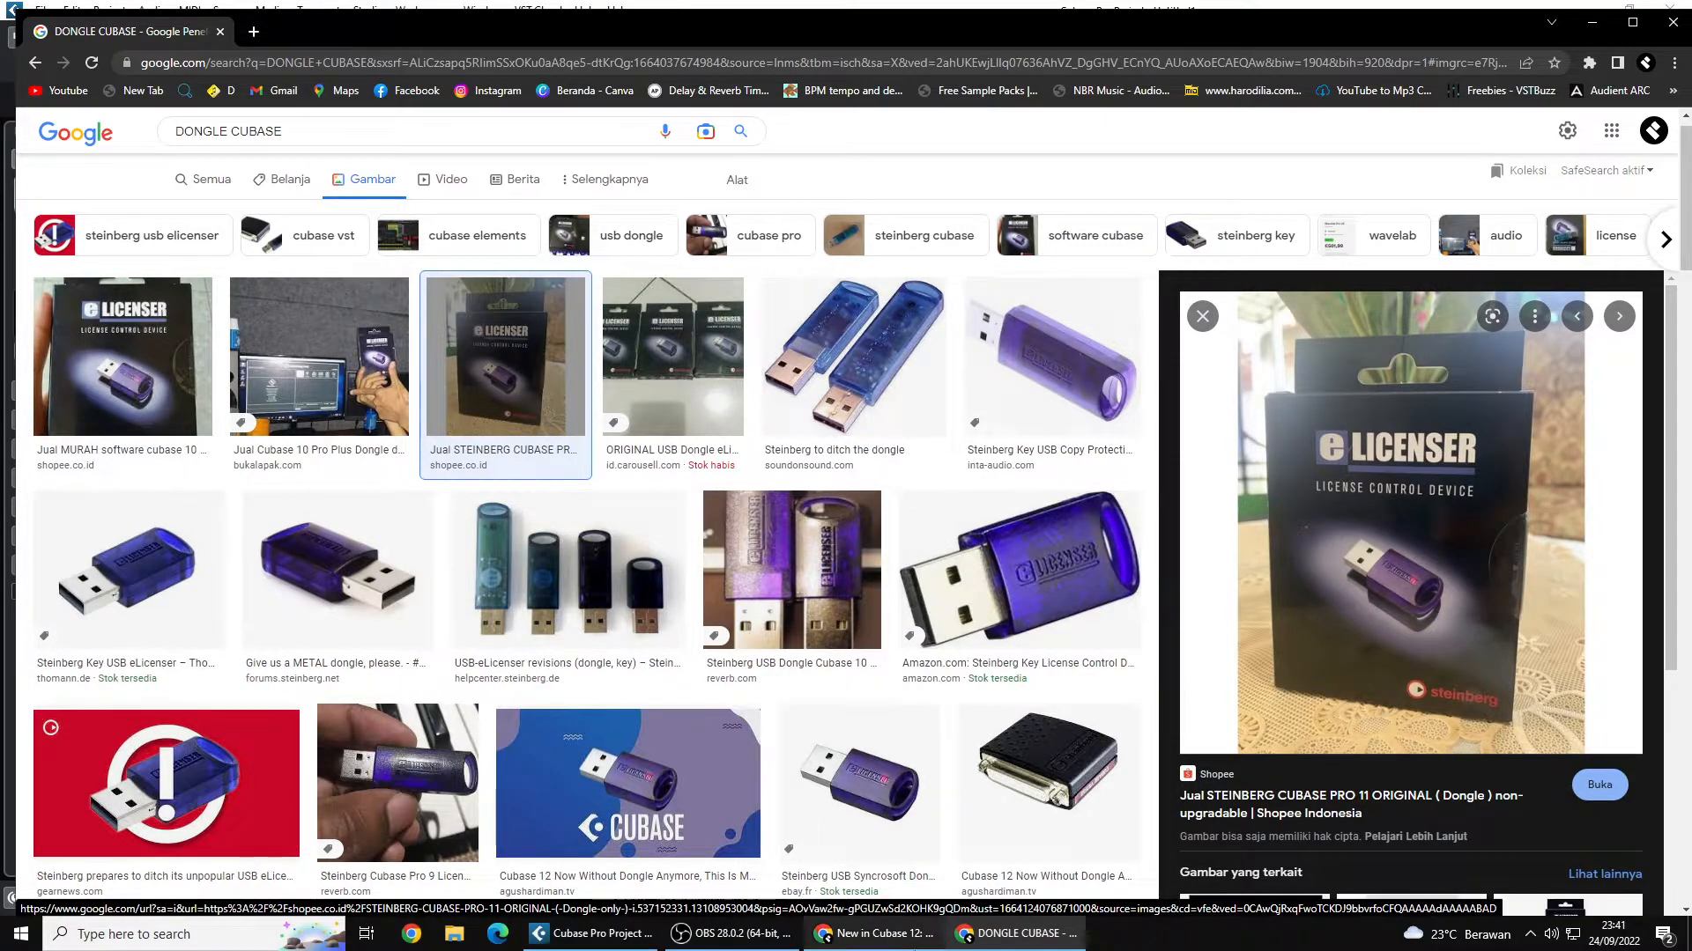
click(872, 933)
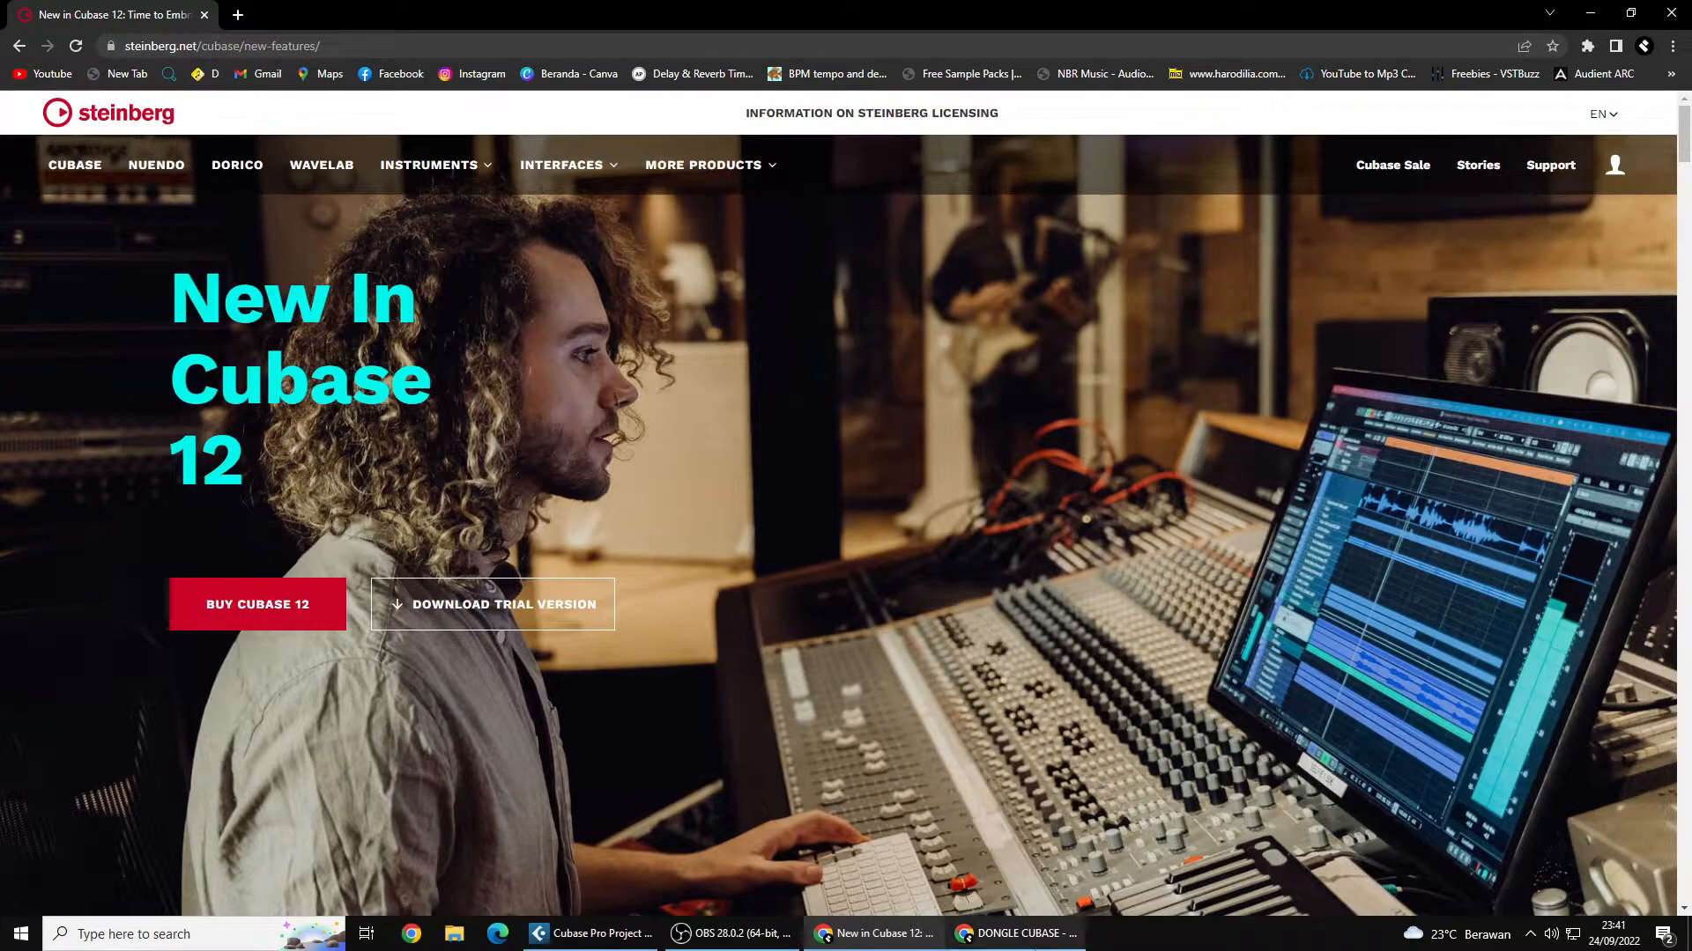
click(872, 933)
click(623, 935)
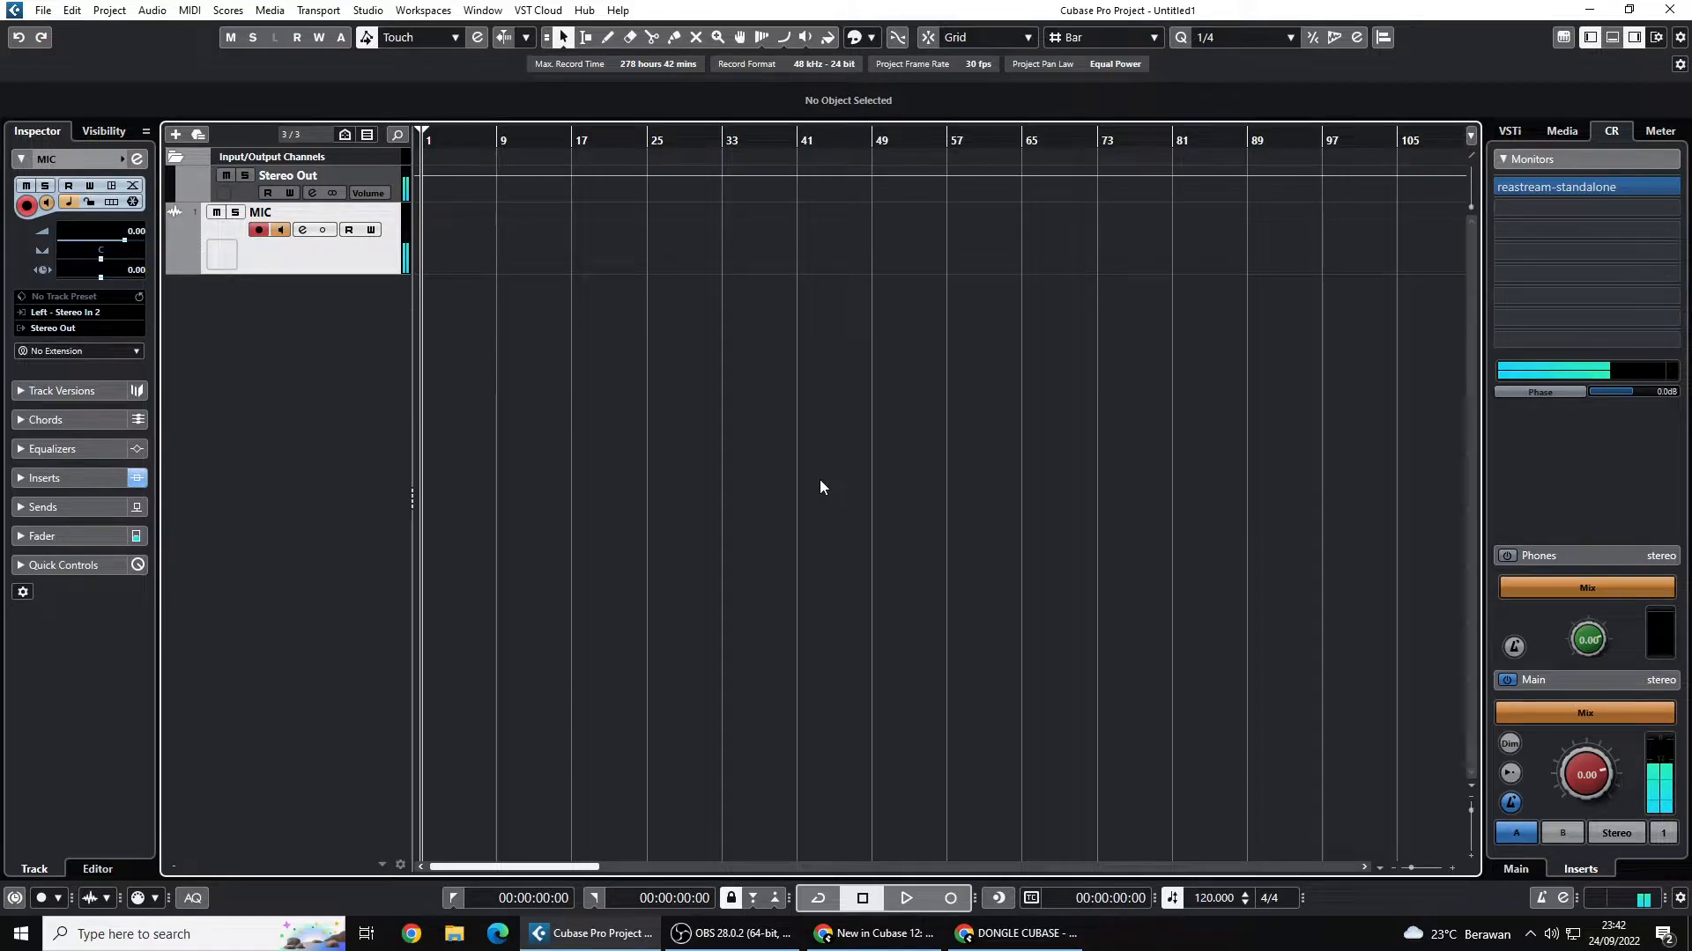
- Examine the eLicenser dongle picture again and compare it with the purchase and trial options on the New in Cubase 12 page
click(909, 921)
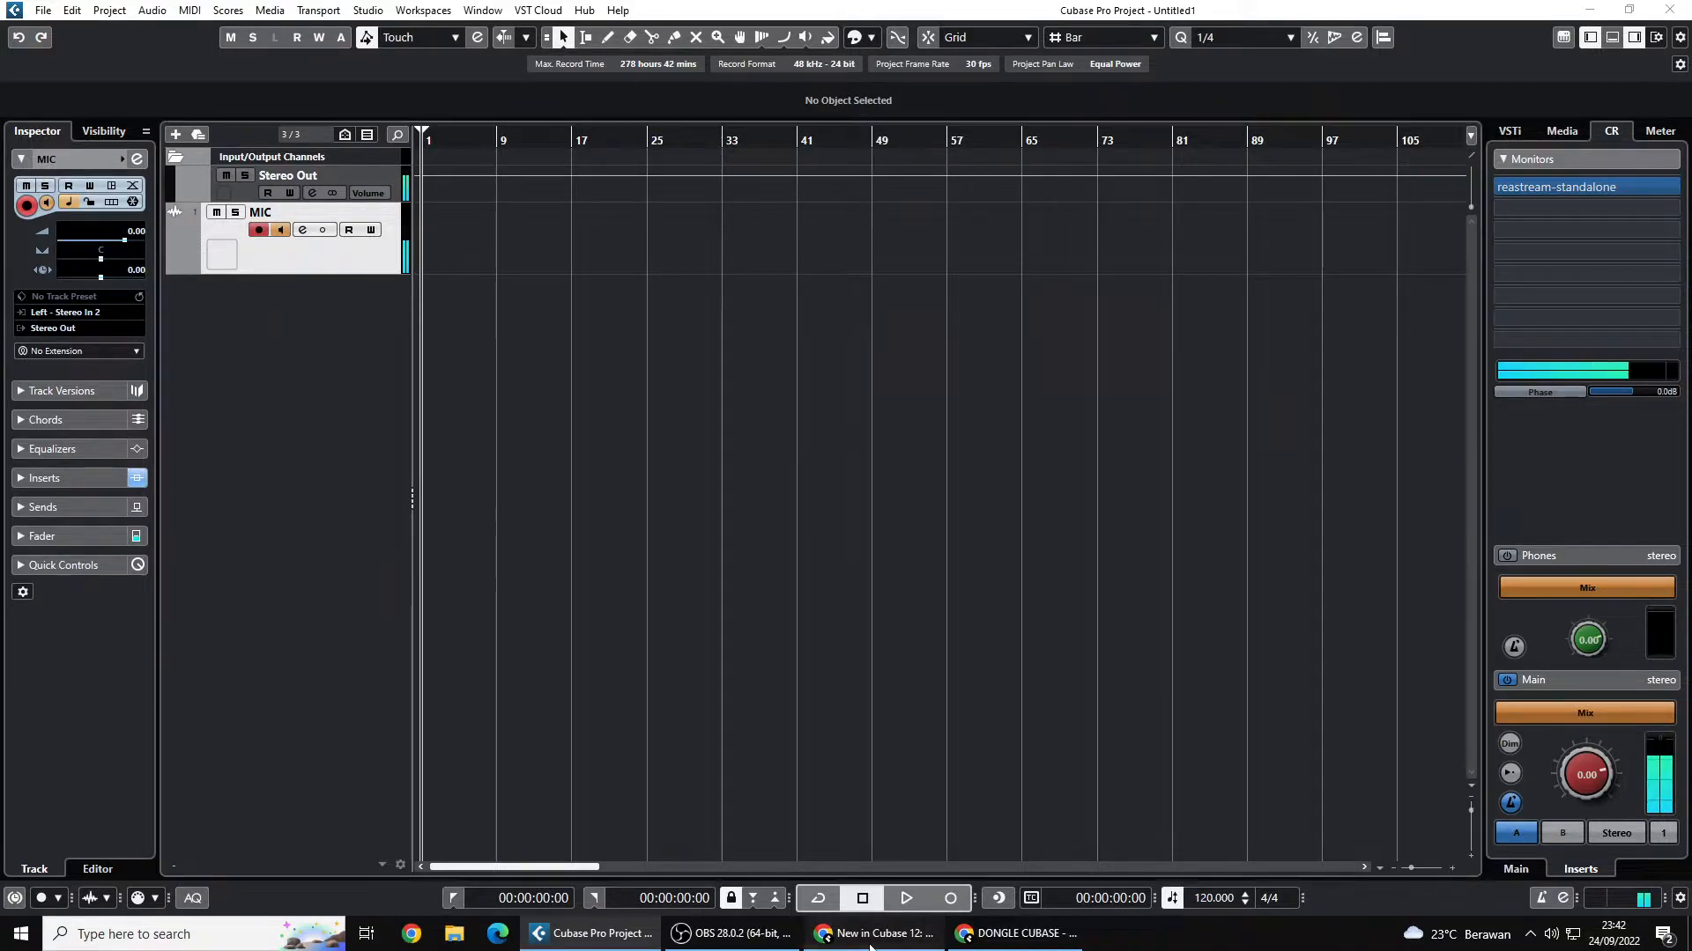
click(1013, 933)
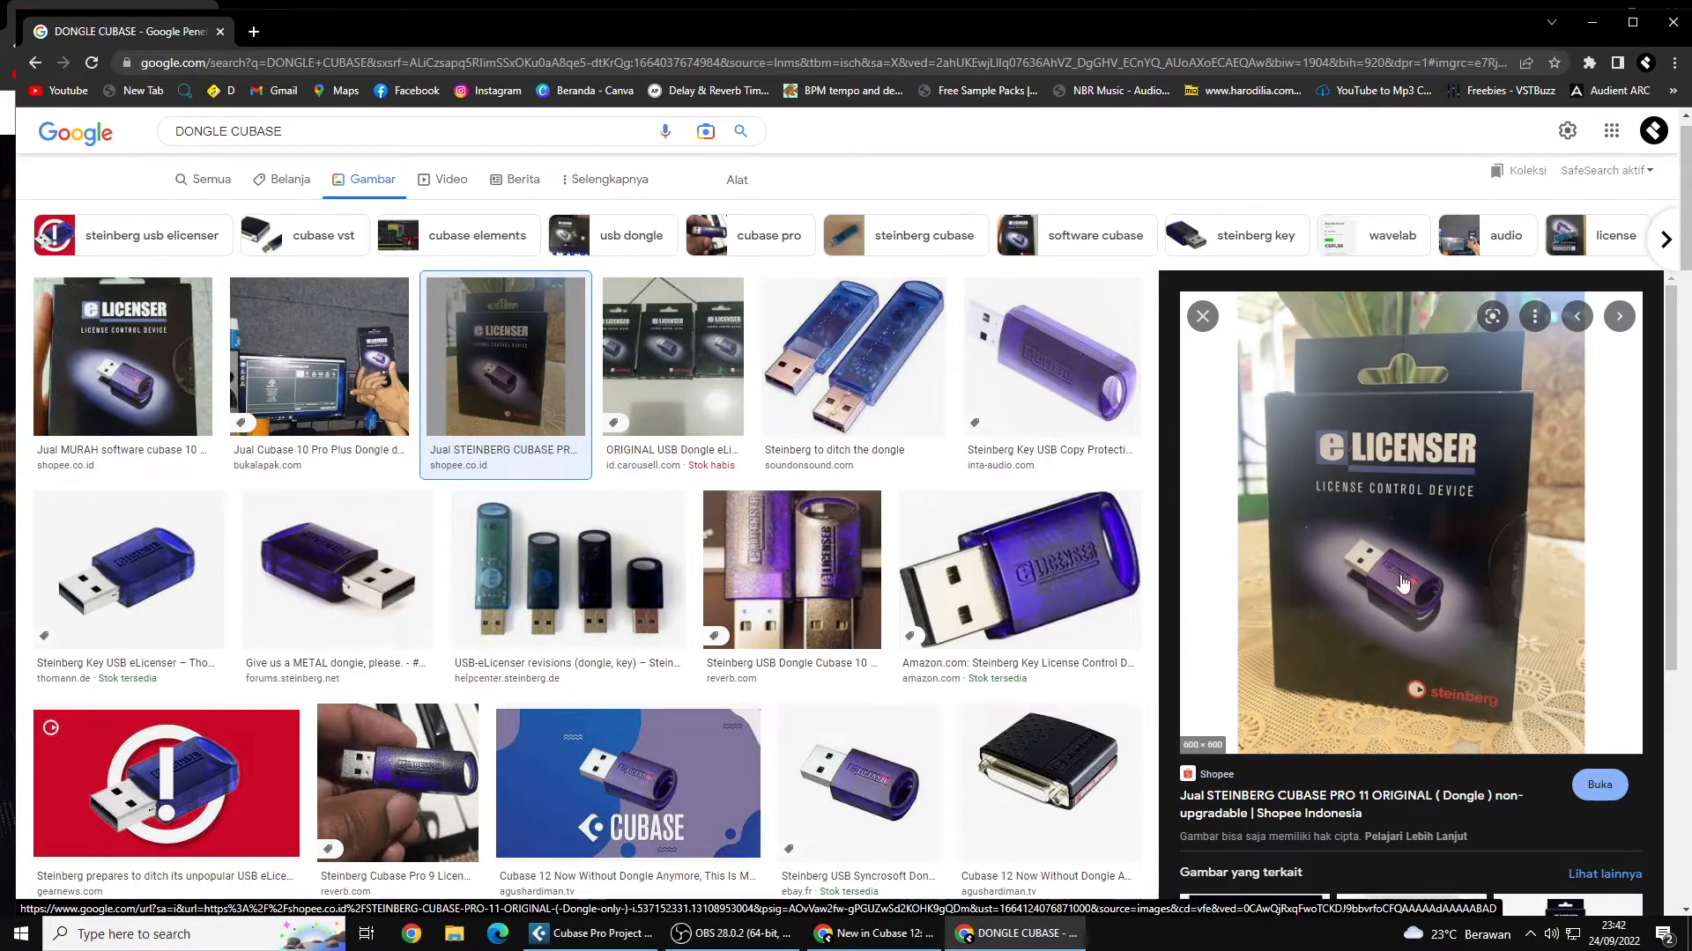
click(874, 933)
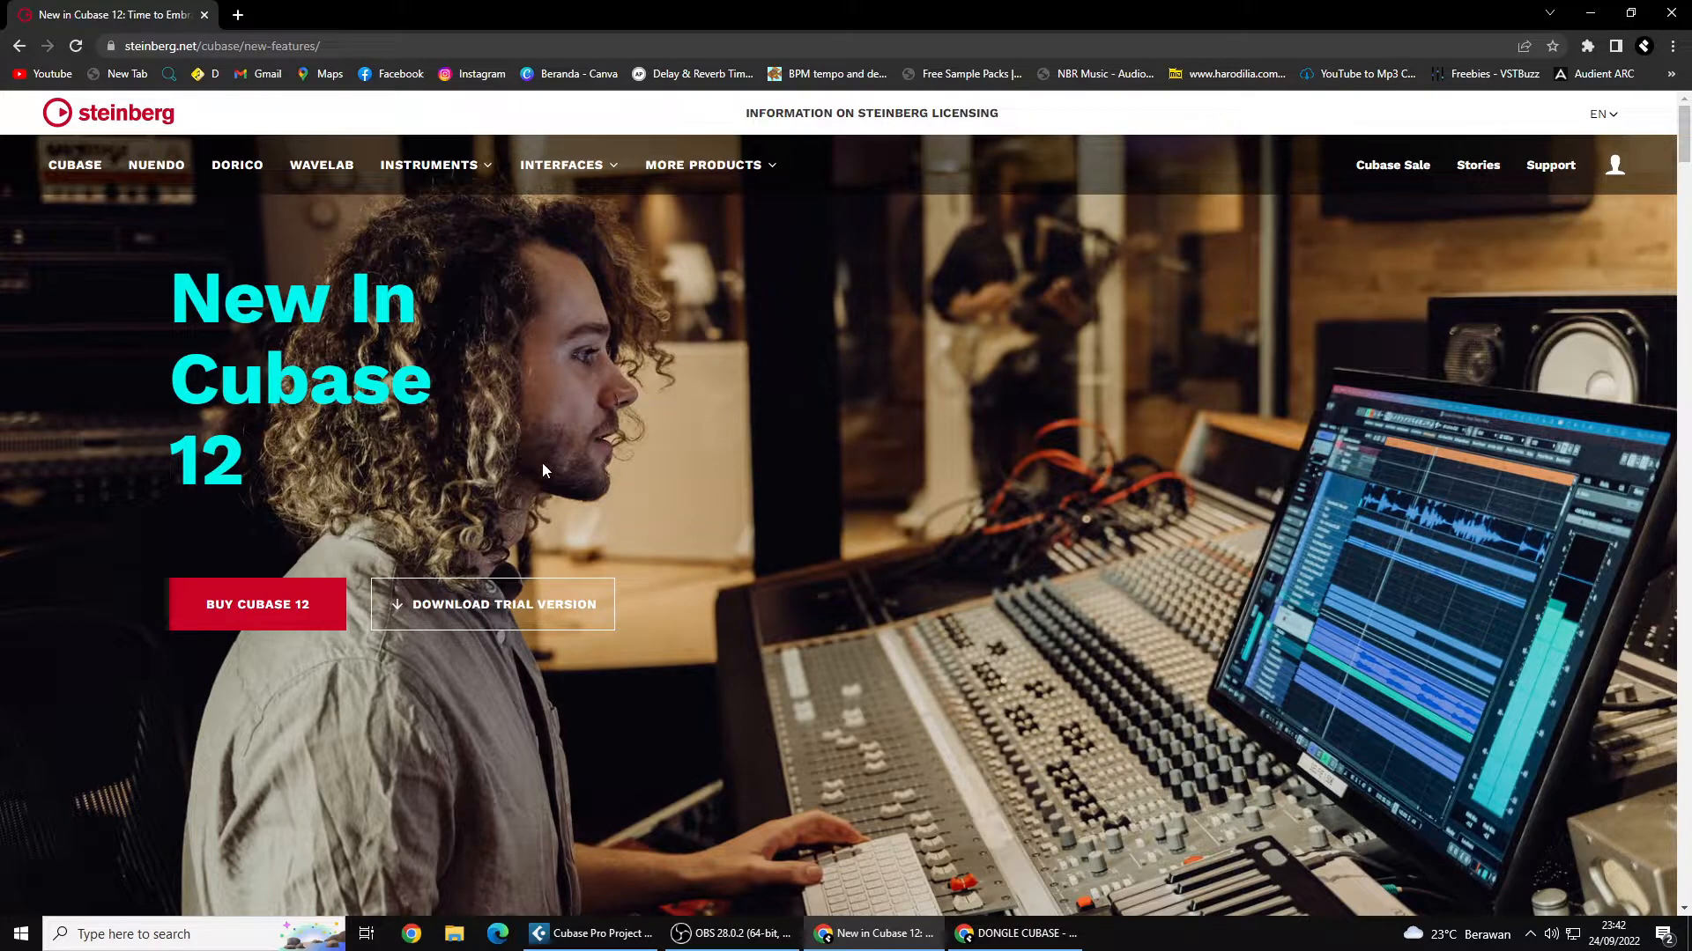
scroll(704, 402, down, 2)
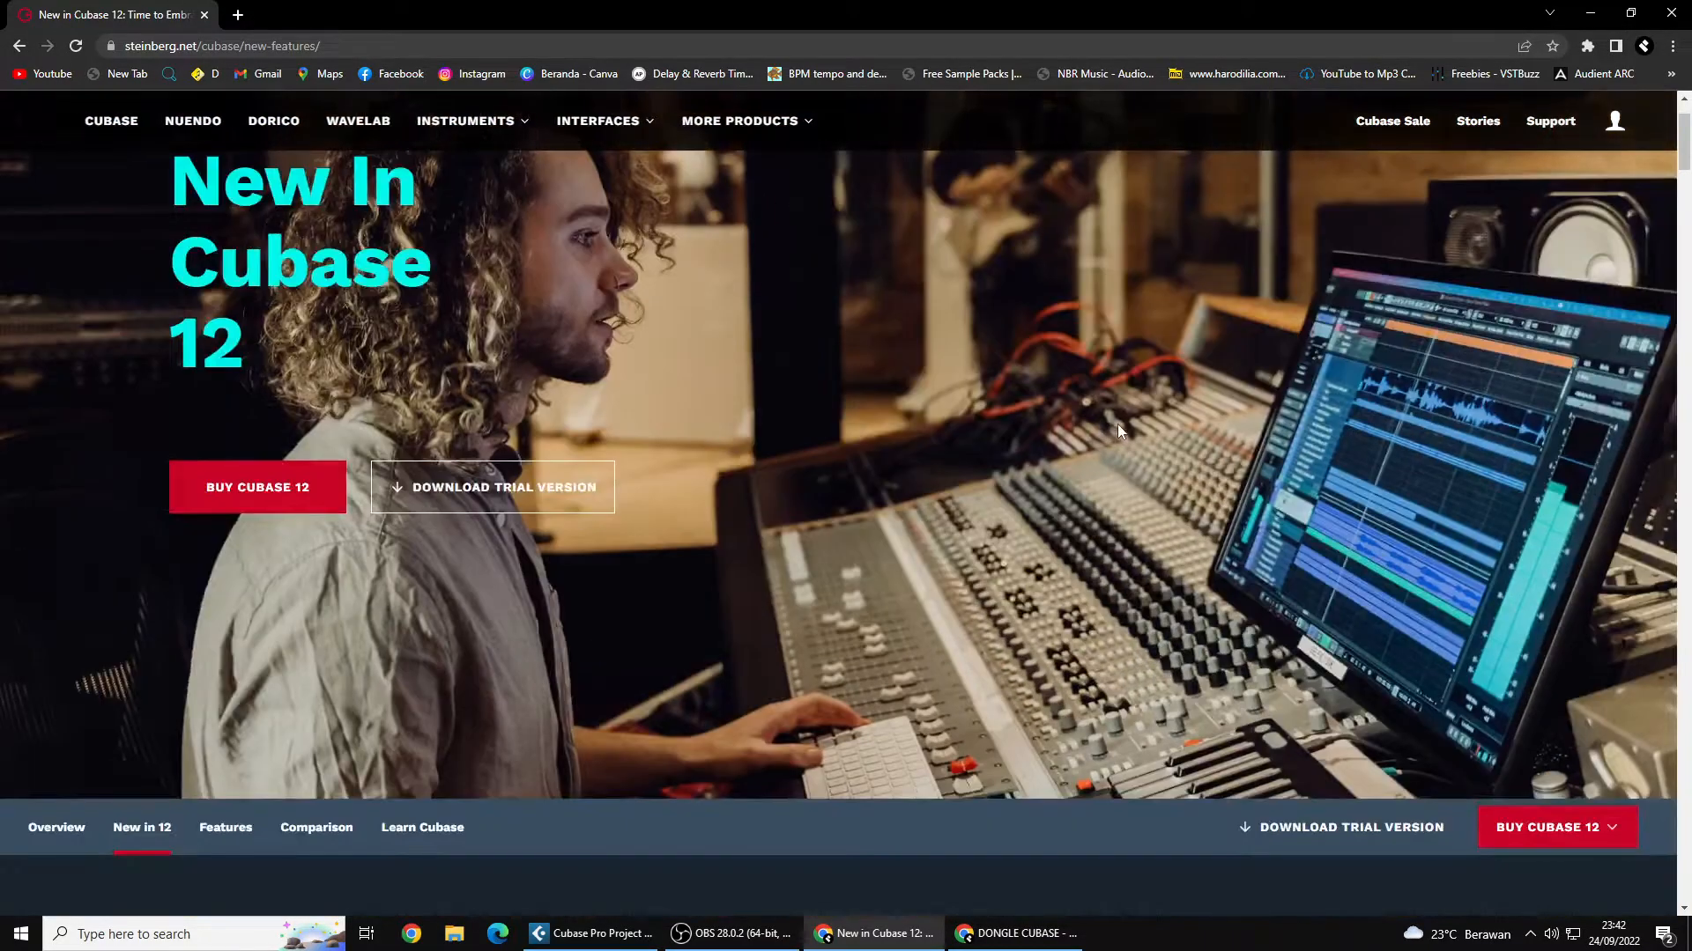
scroll(500, 467, up, 2)
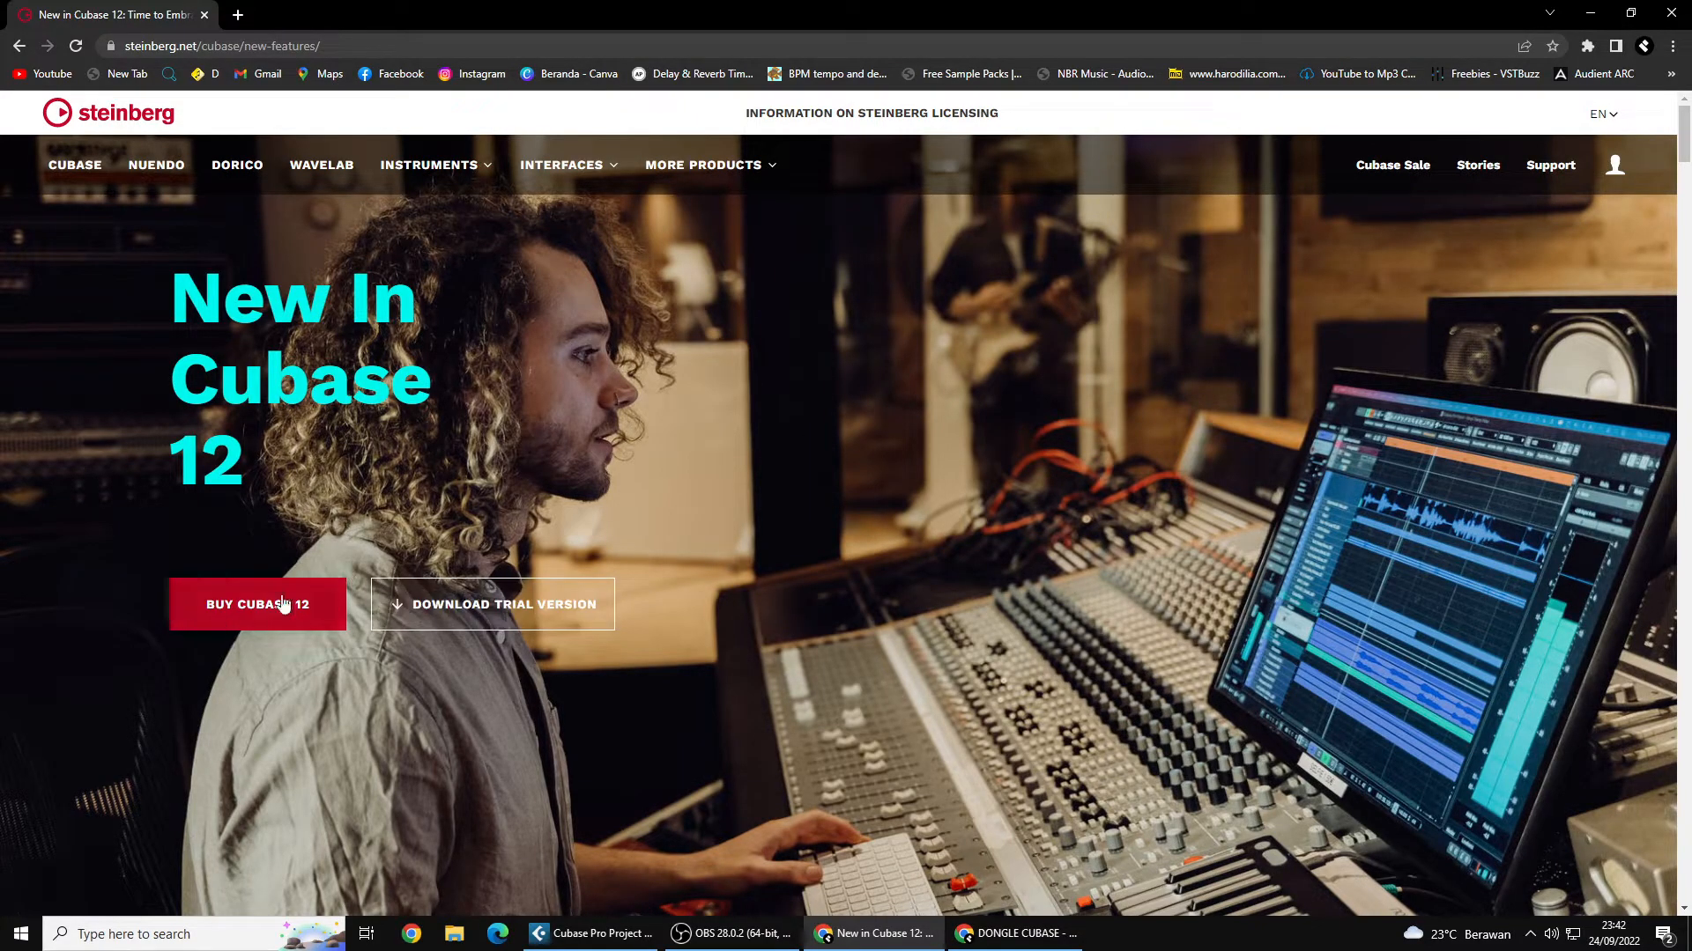
click(991, 939)
click(991, 939)
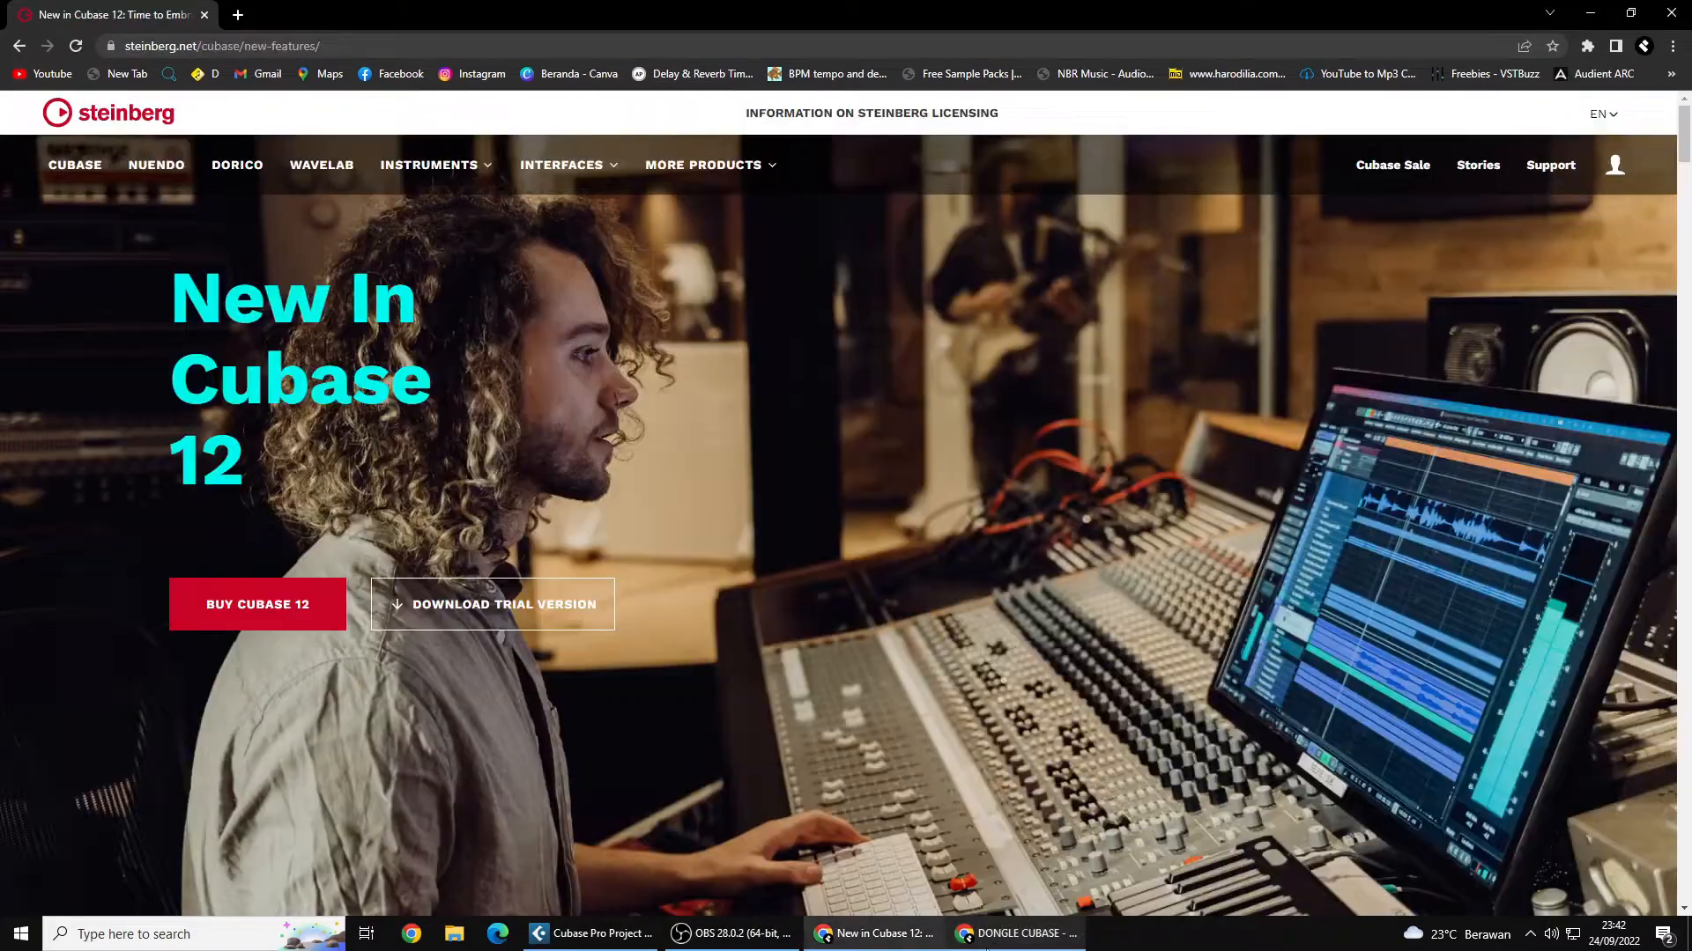
- Return to Cubase, enlarge the MIC track further, and briefly view its channel settings before closing them
click(608, 944)
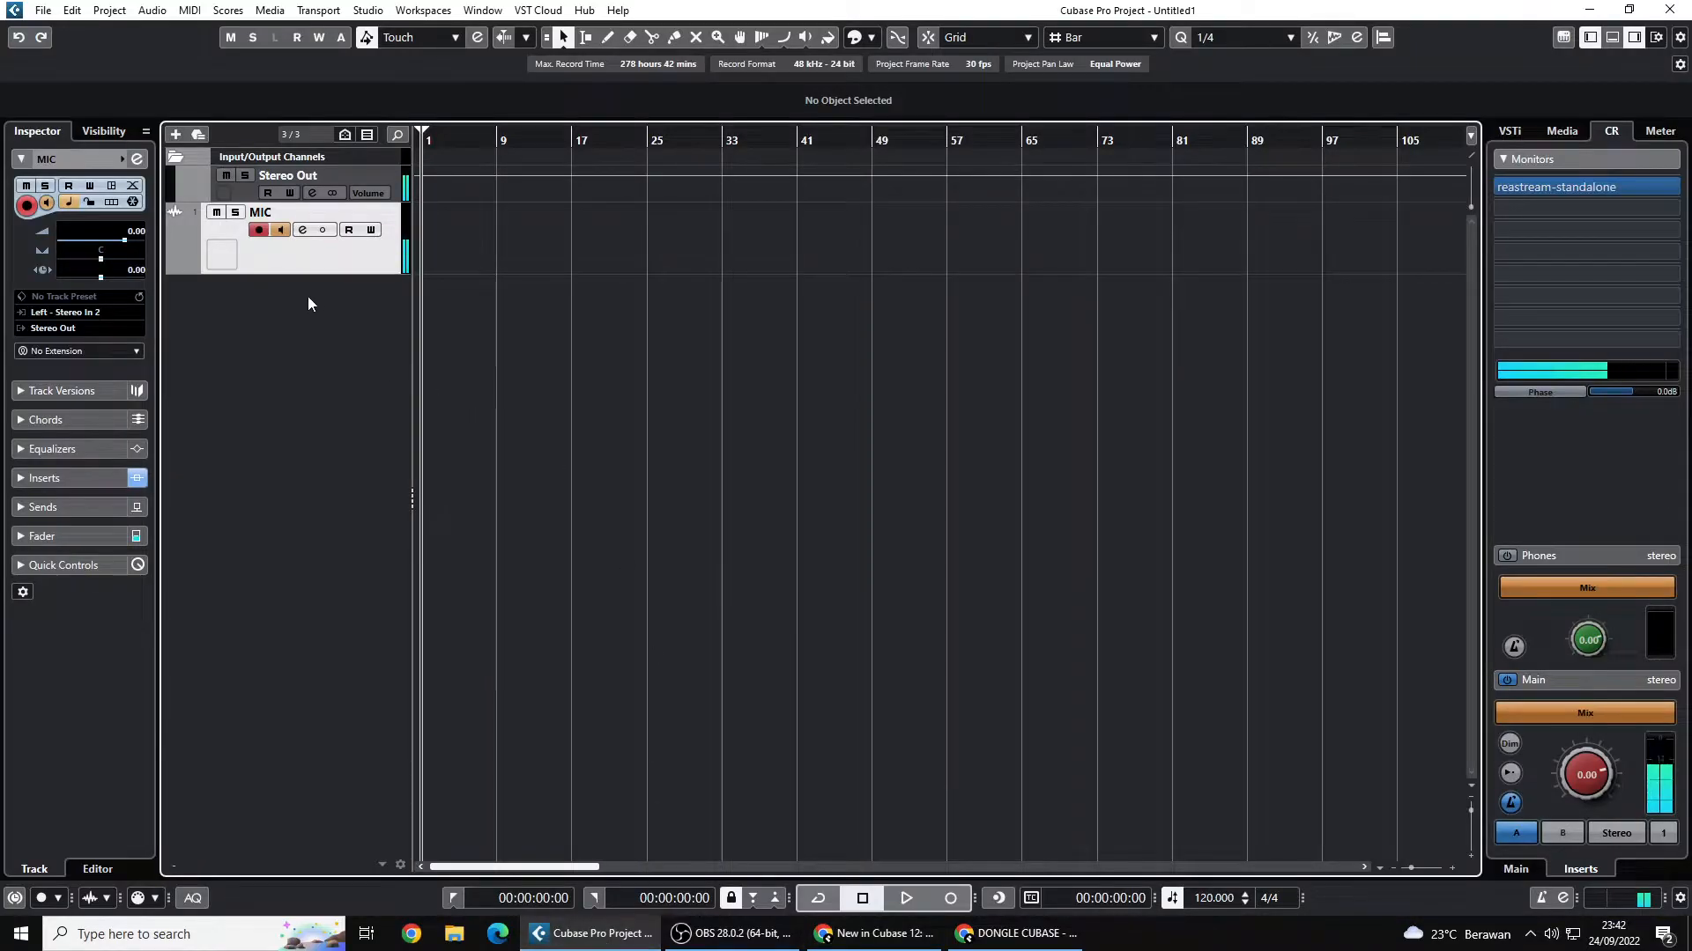
drag(289, 271, 289, 289)
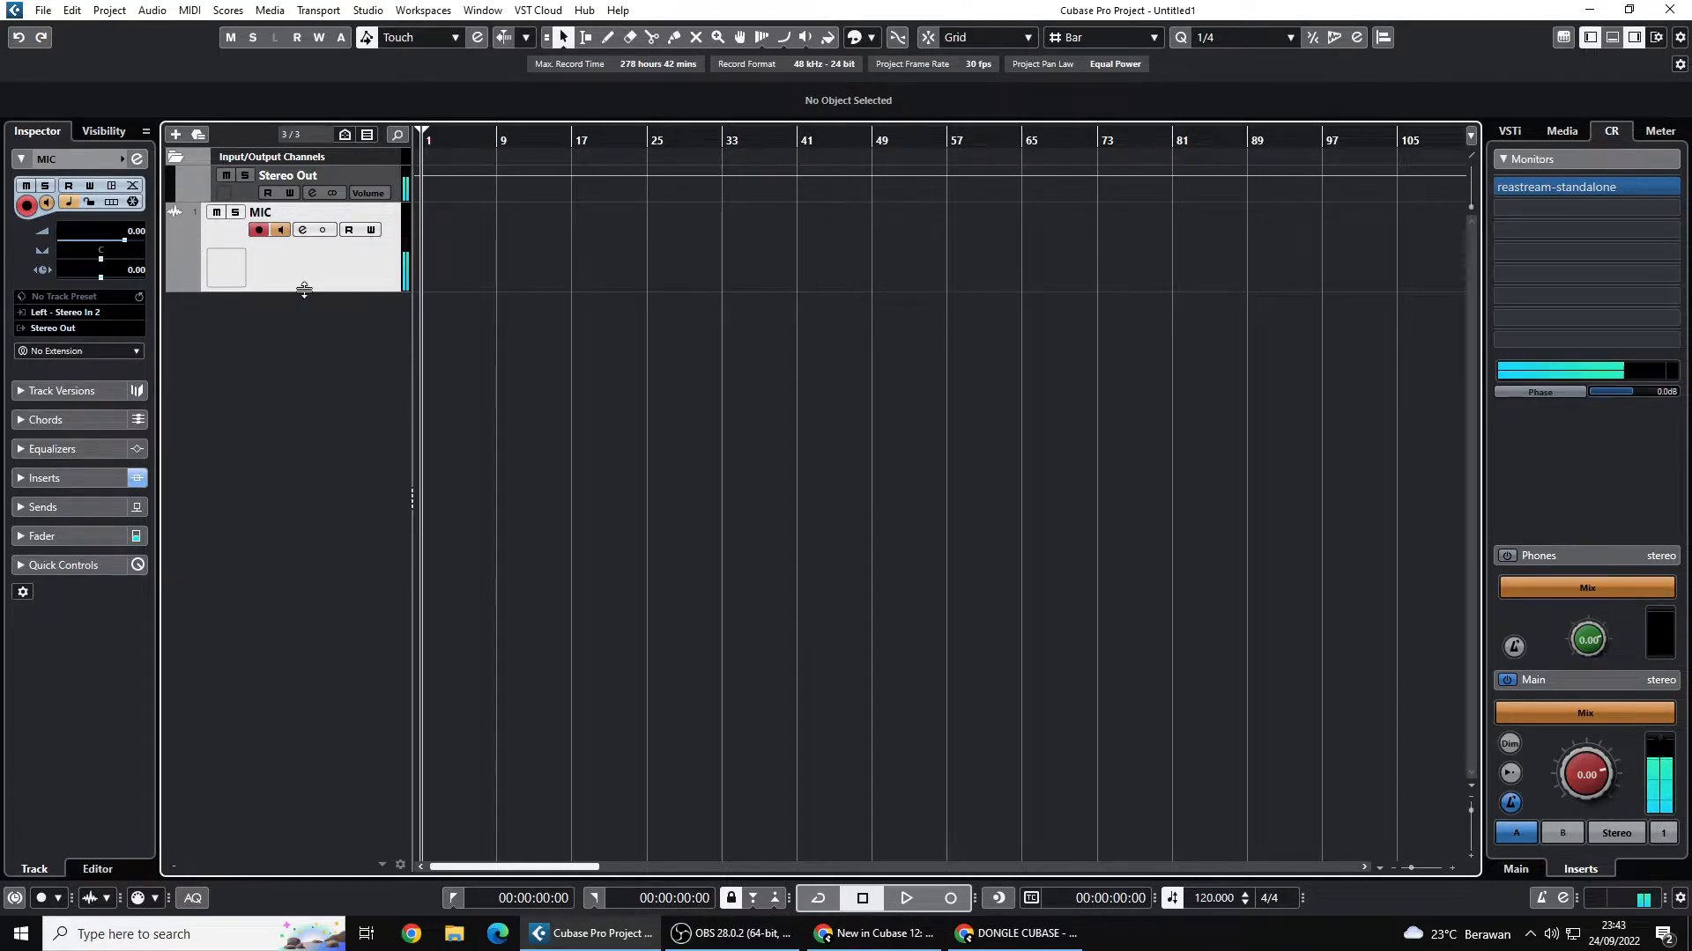
click(302, 230)
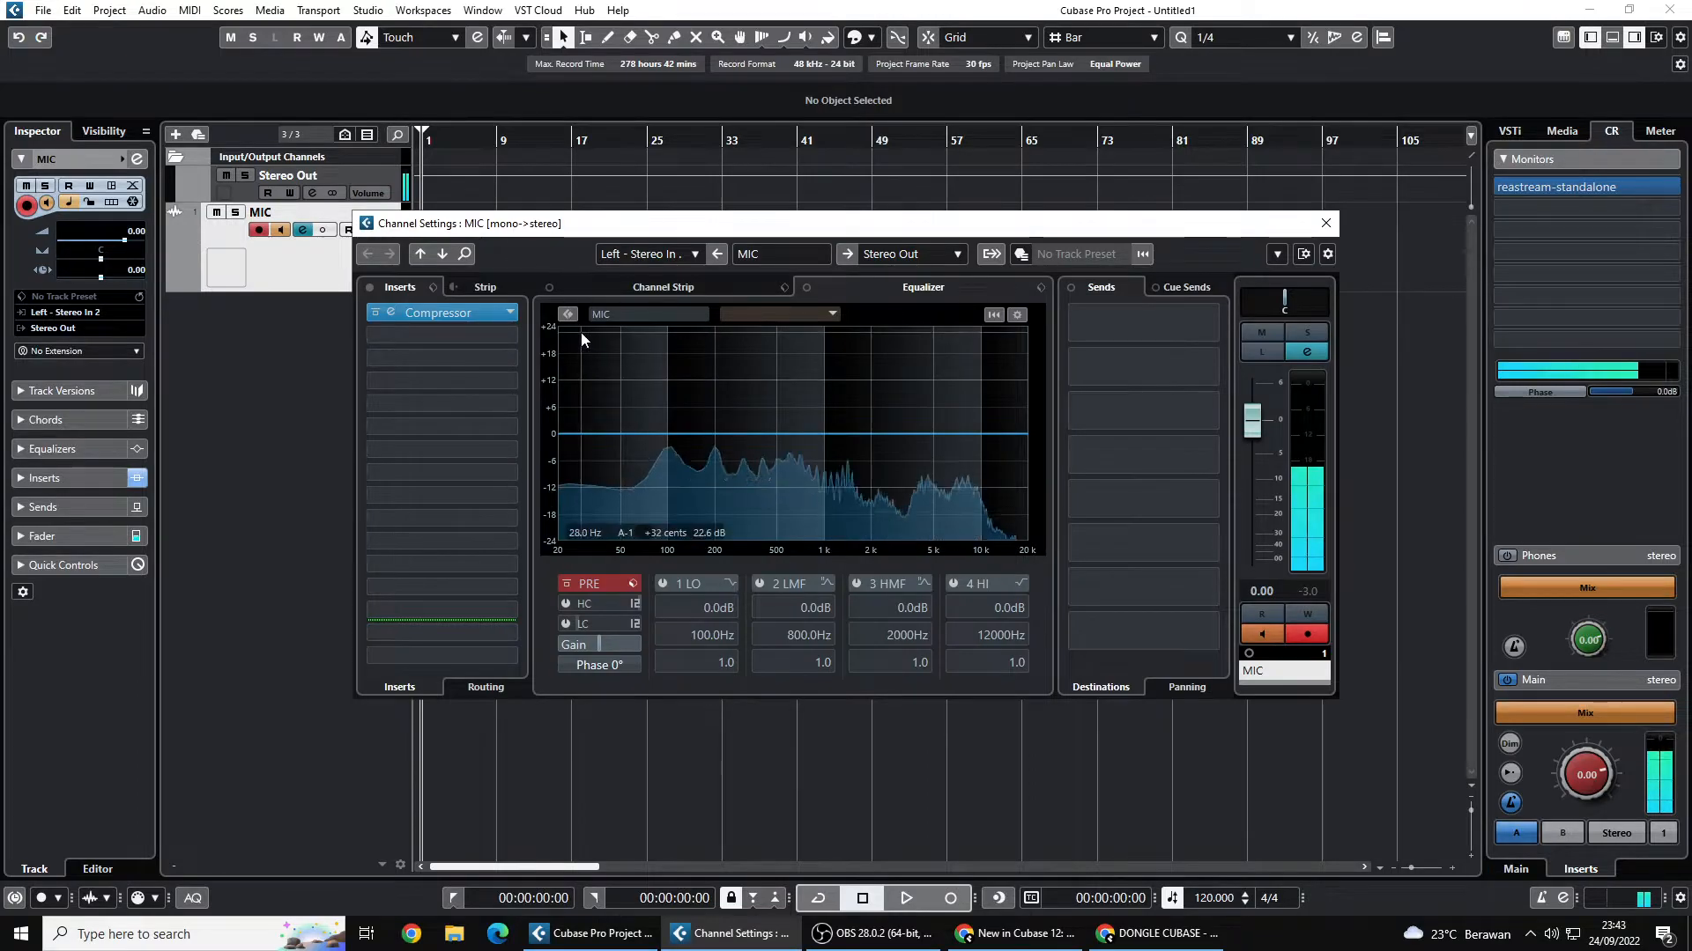
key(Escape)
- Add a new audio track below the MIC track
right_click(362, 335)
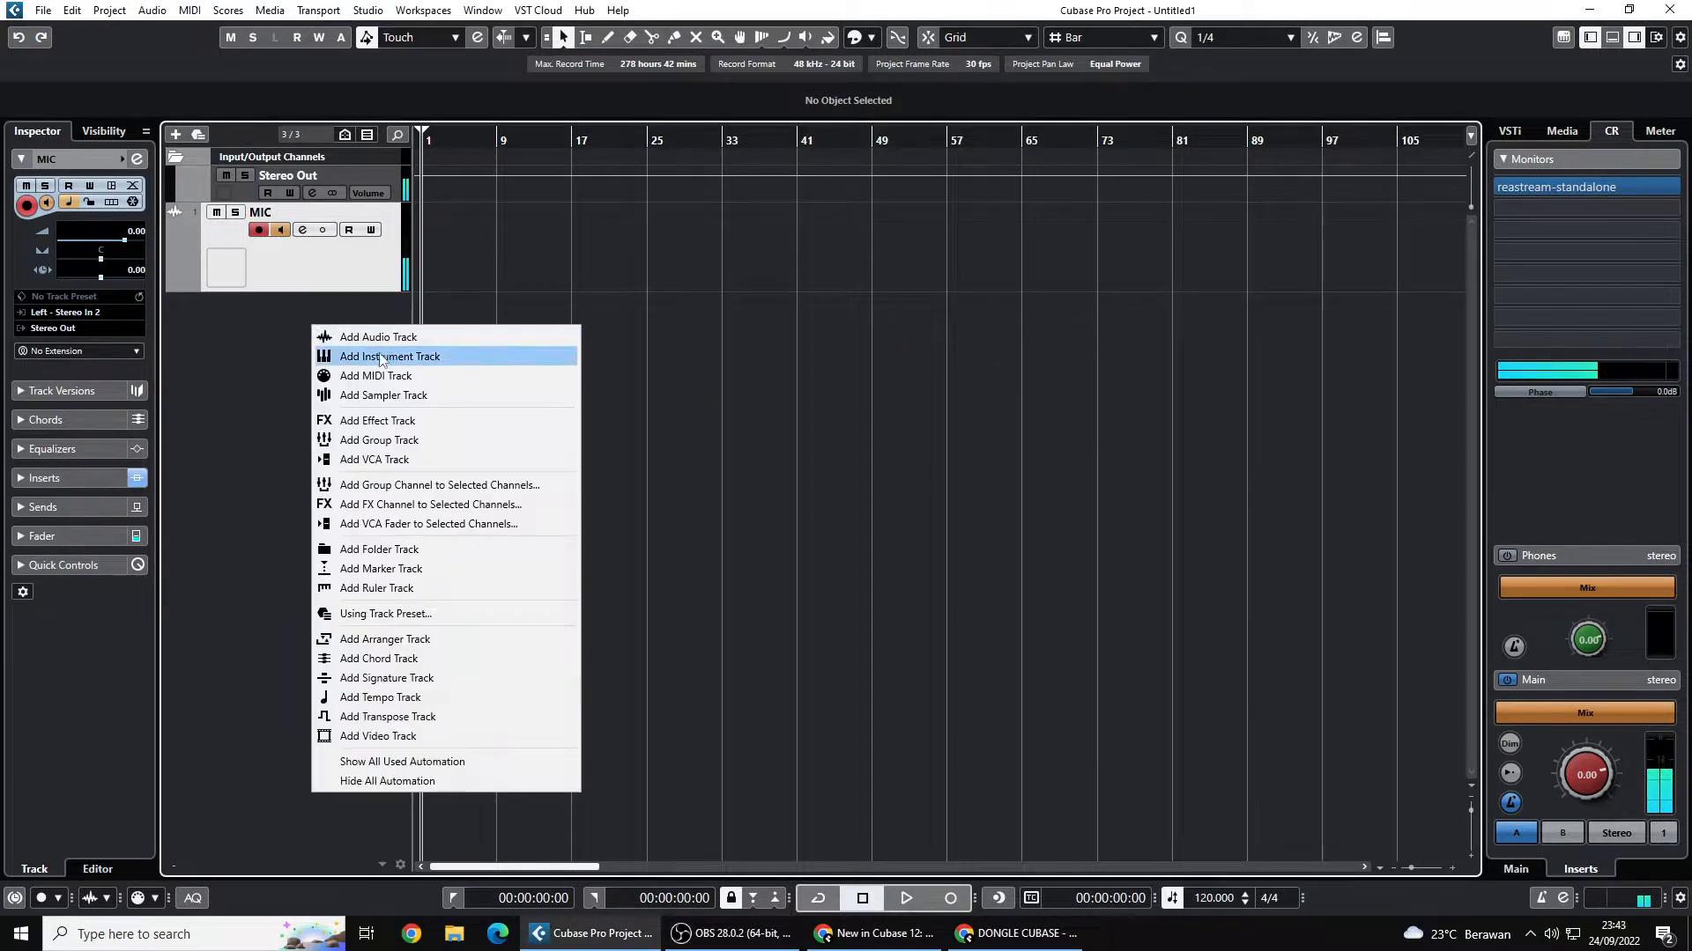
click(392, 339)
click(886, 606)
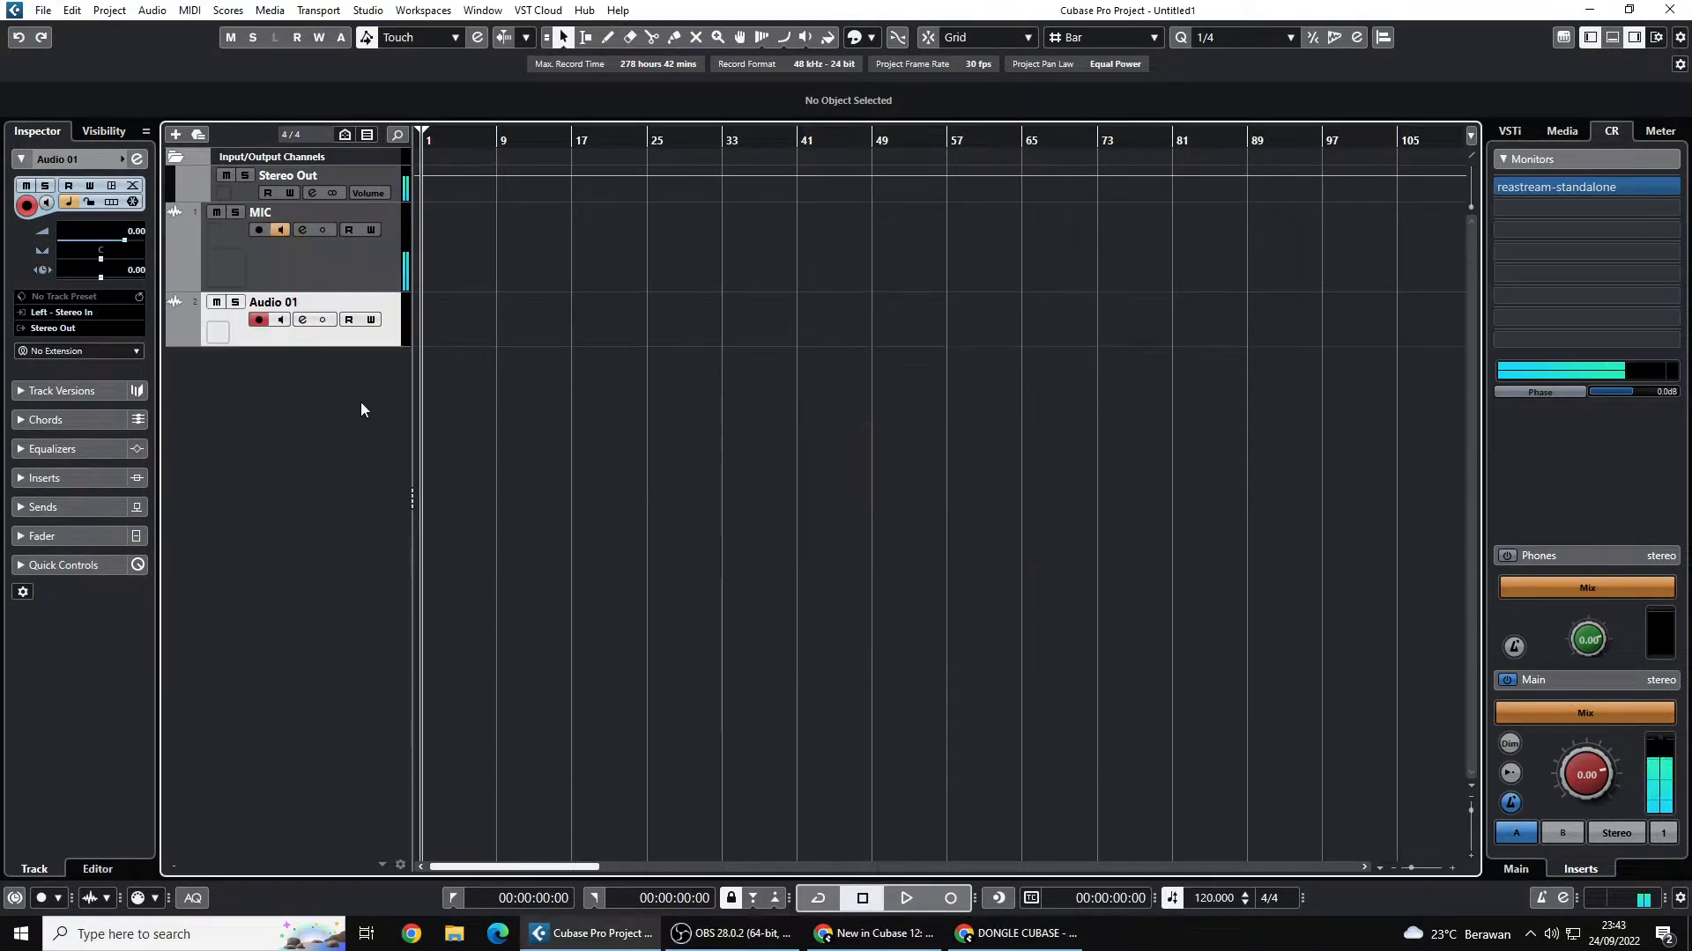
- View the channel settings of the Audio 01 track, including its inserts, equalizer and sends, and close them
click(302, 320)
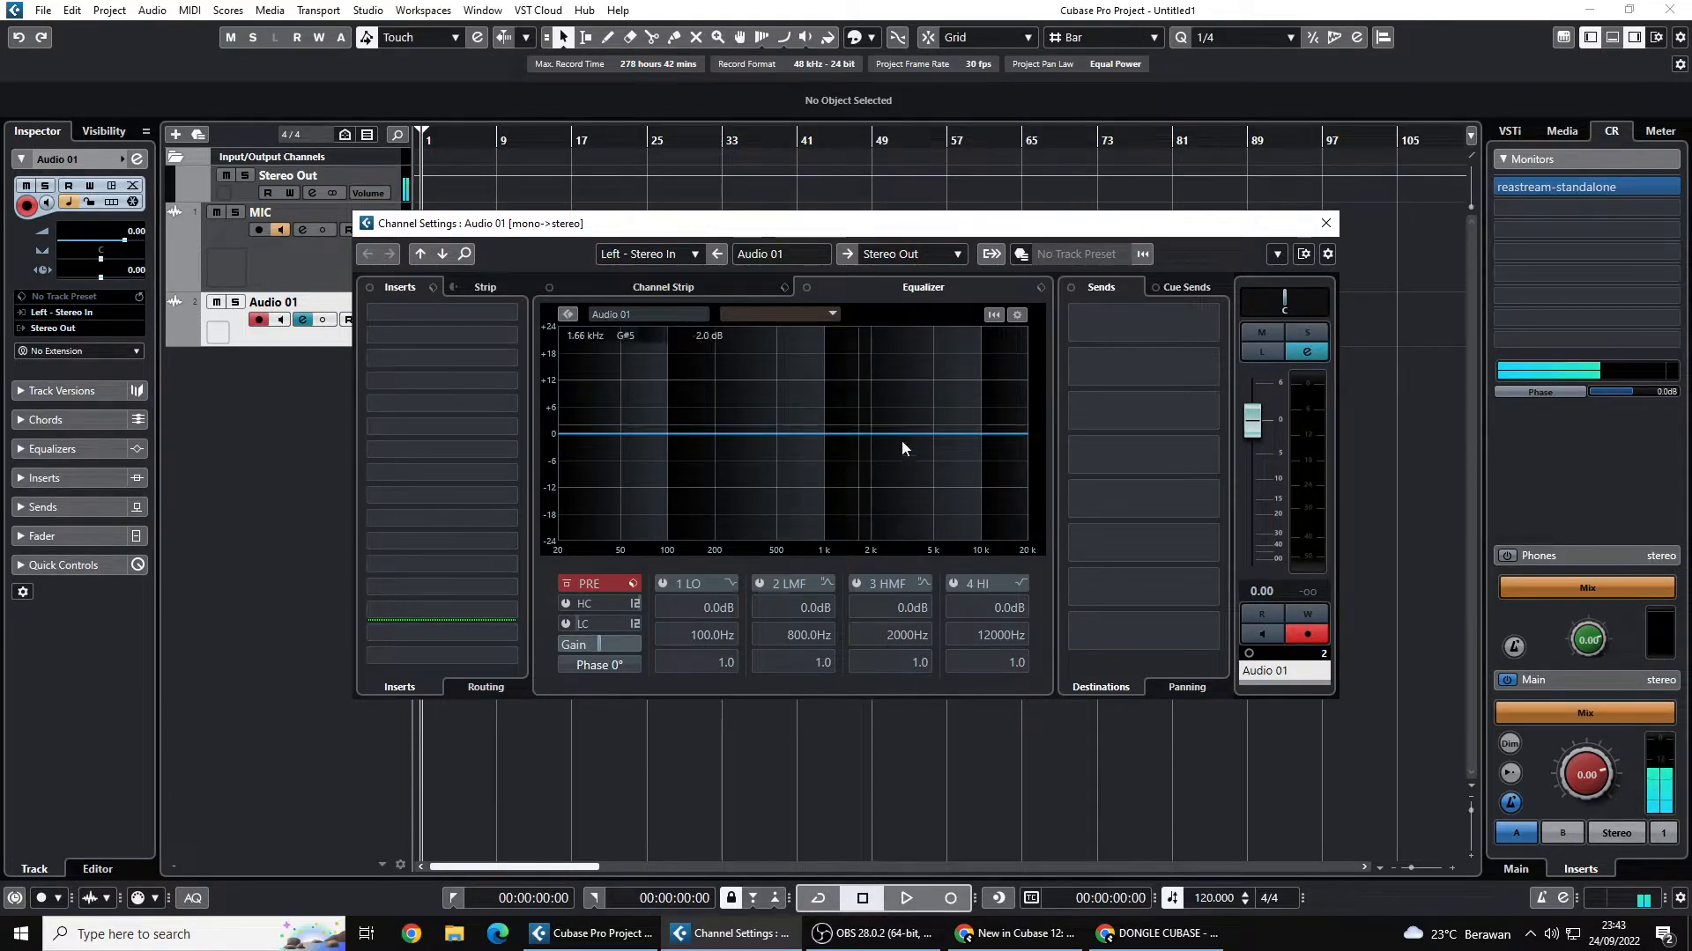
click(1325, 223)
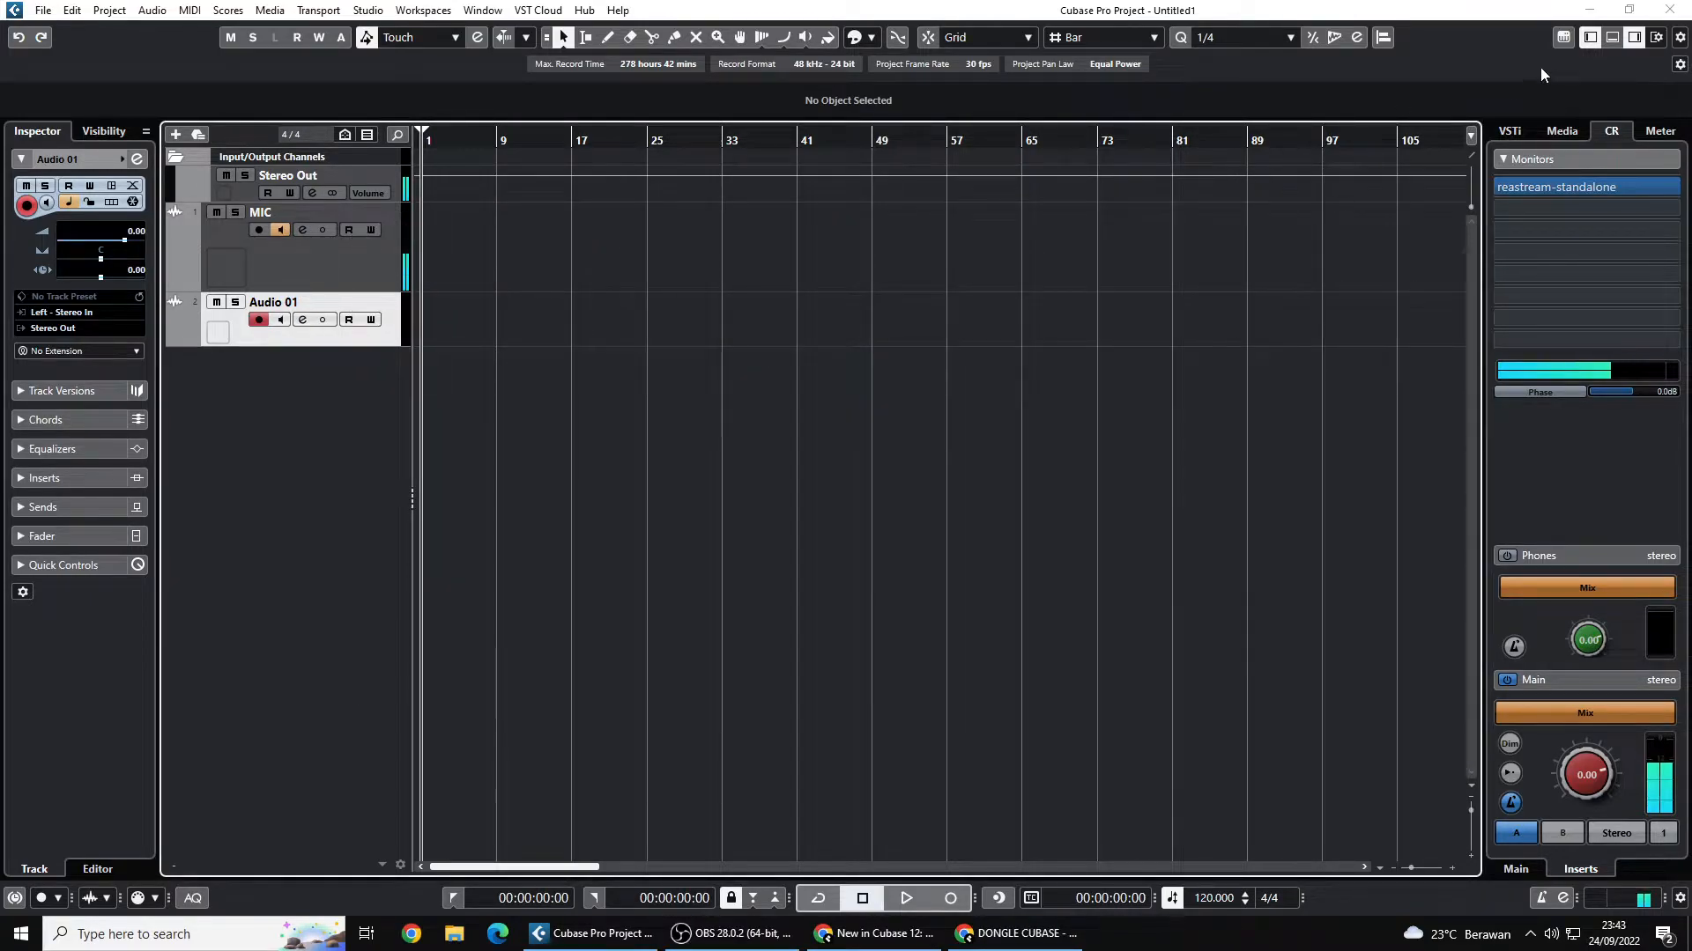
- Show the lower zone and look through its MixConsole, Sampler Control, Chord Pads and MIDI Remote pages
click(1611, 38)
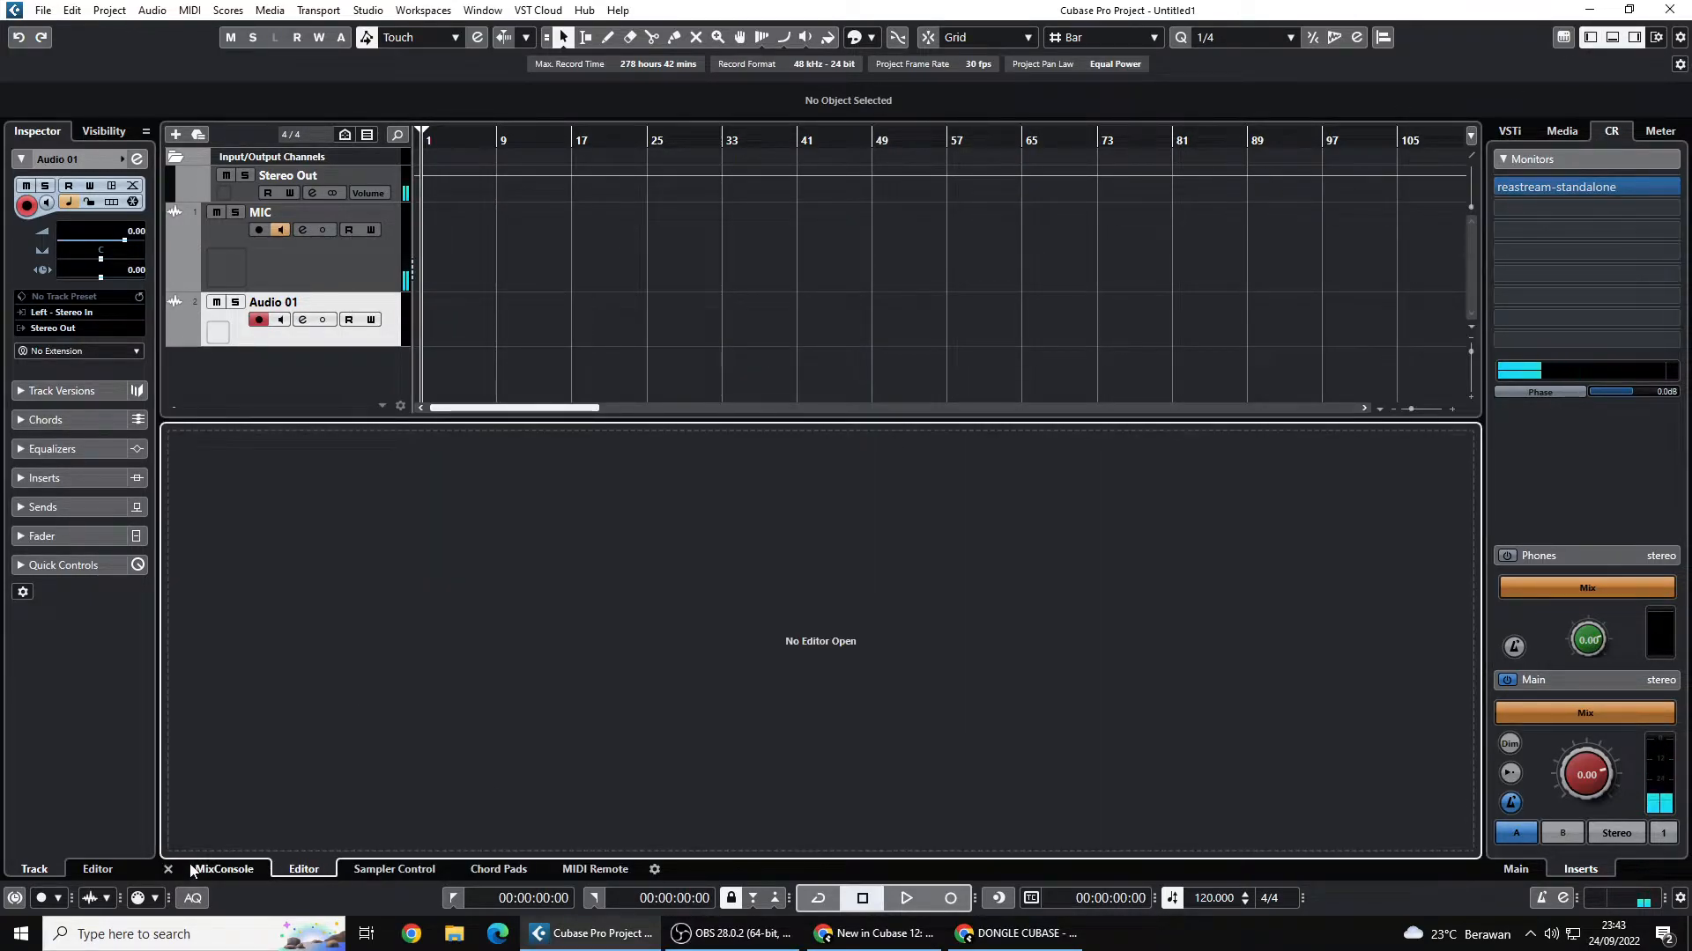
click(224, 870)
click(394, 870)
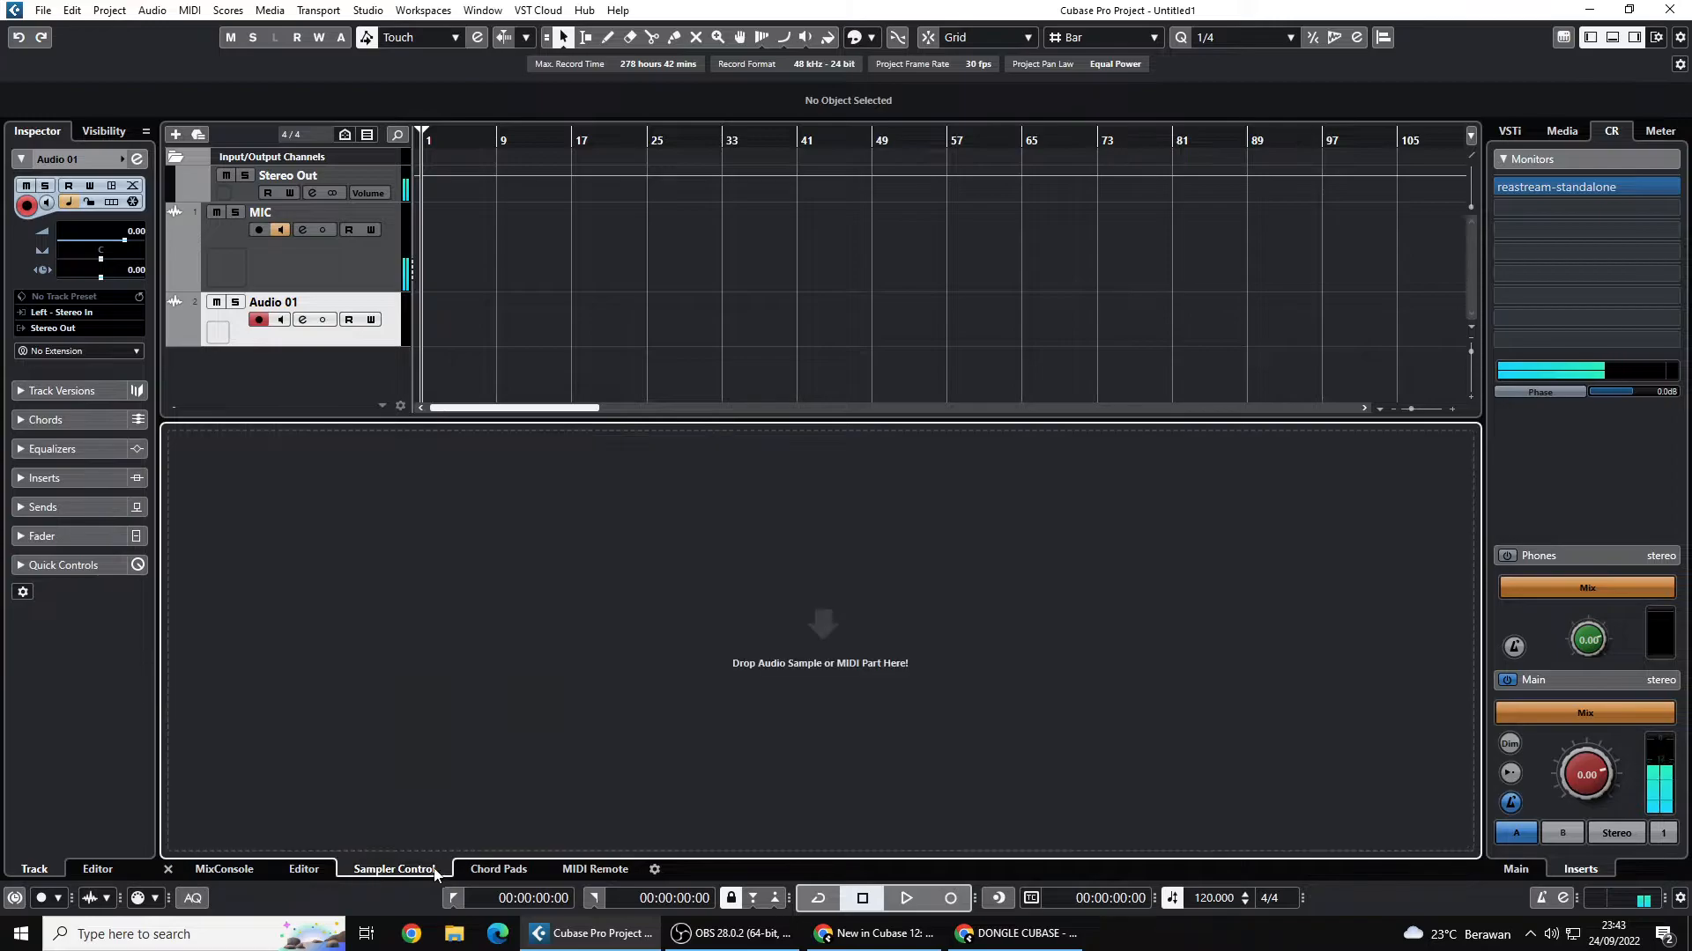
click(509, 870)
click(596, 869)
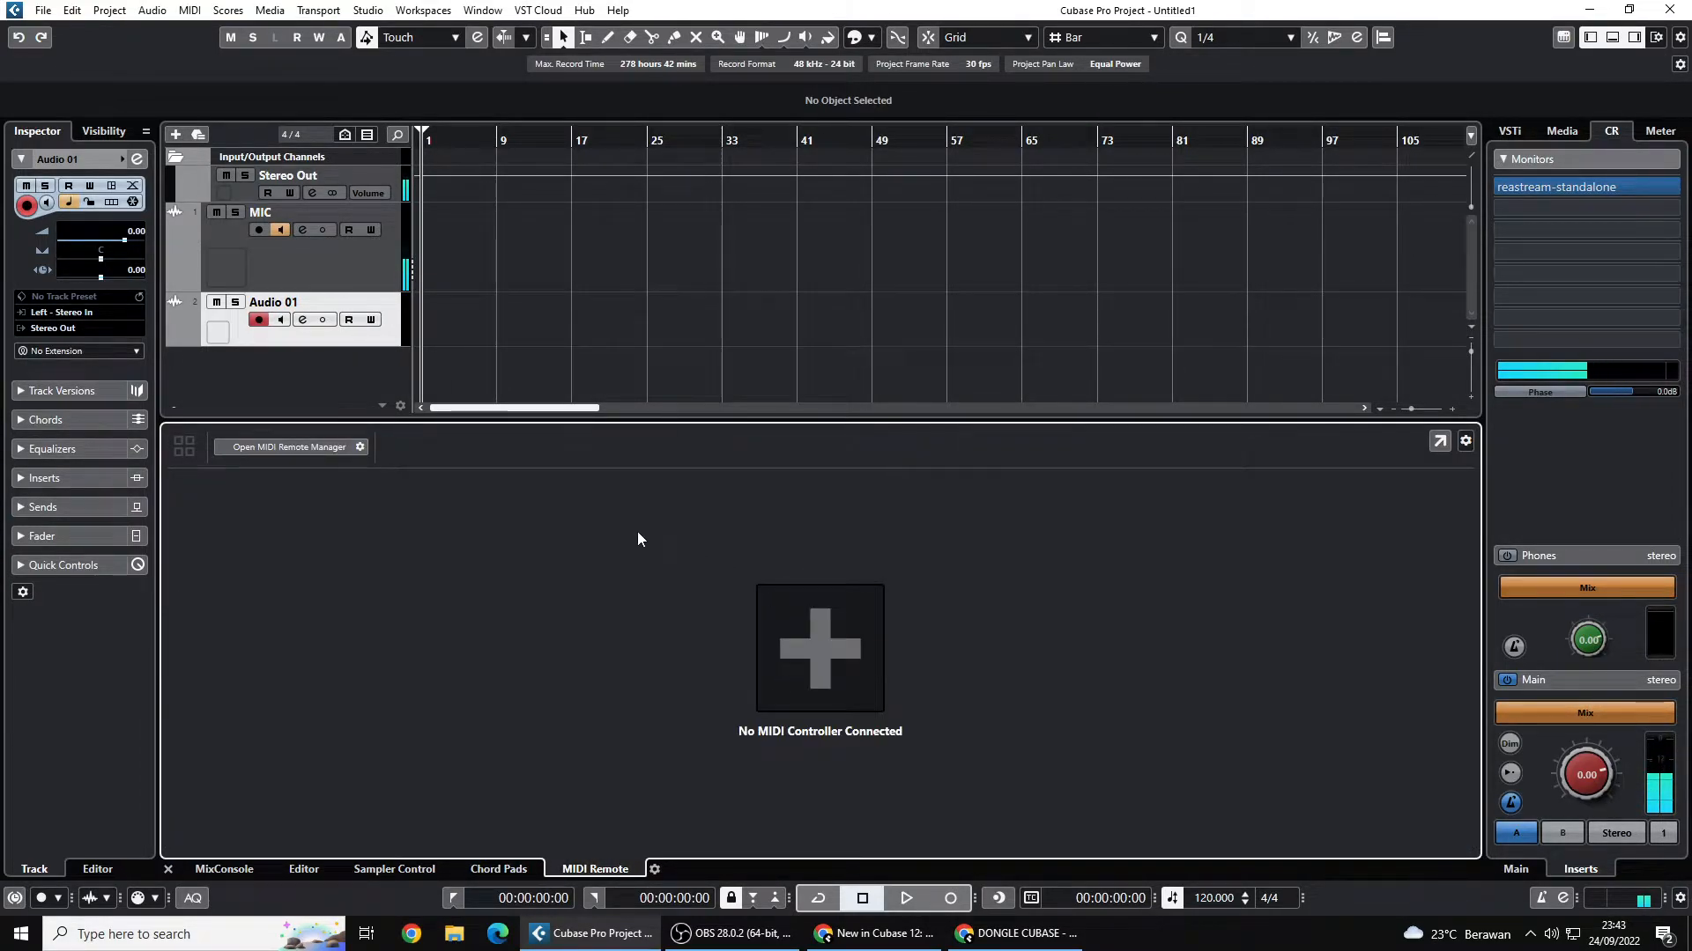
- View the vendor list for adding a MIDI controller surface without choosing one, and hide the lower zone
click(821, 643)
click(494, 574)
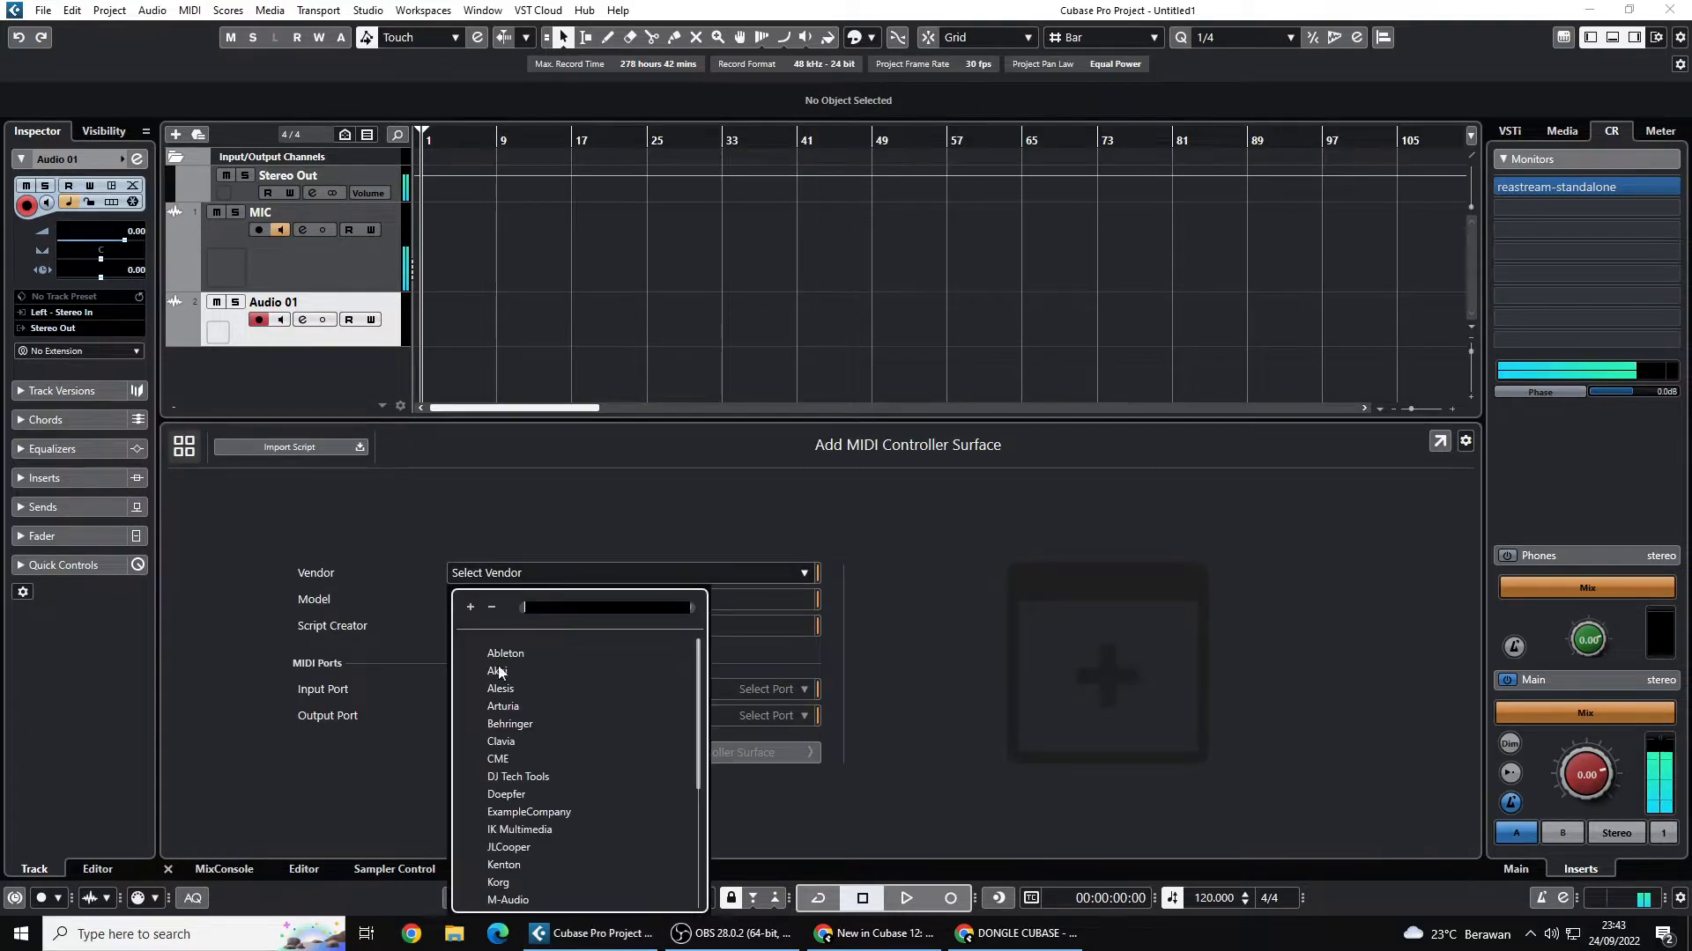
click(929, 564)
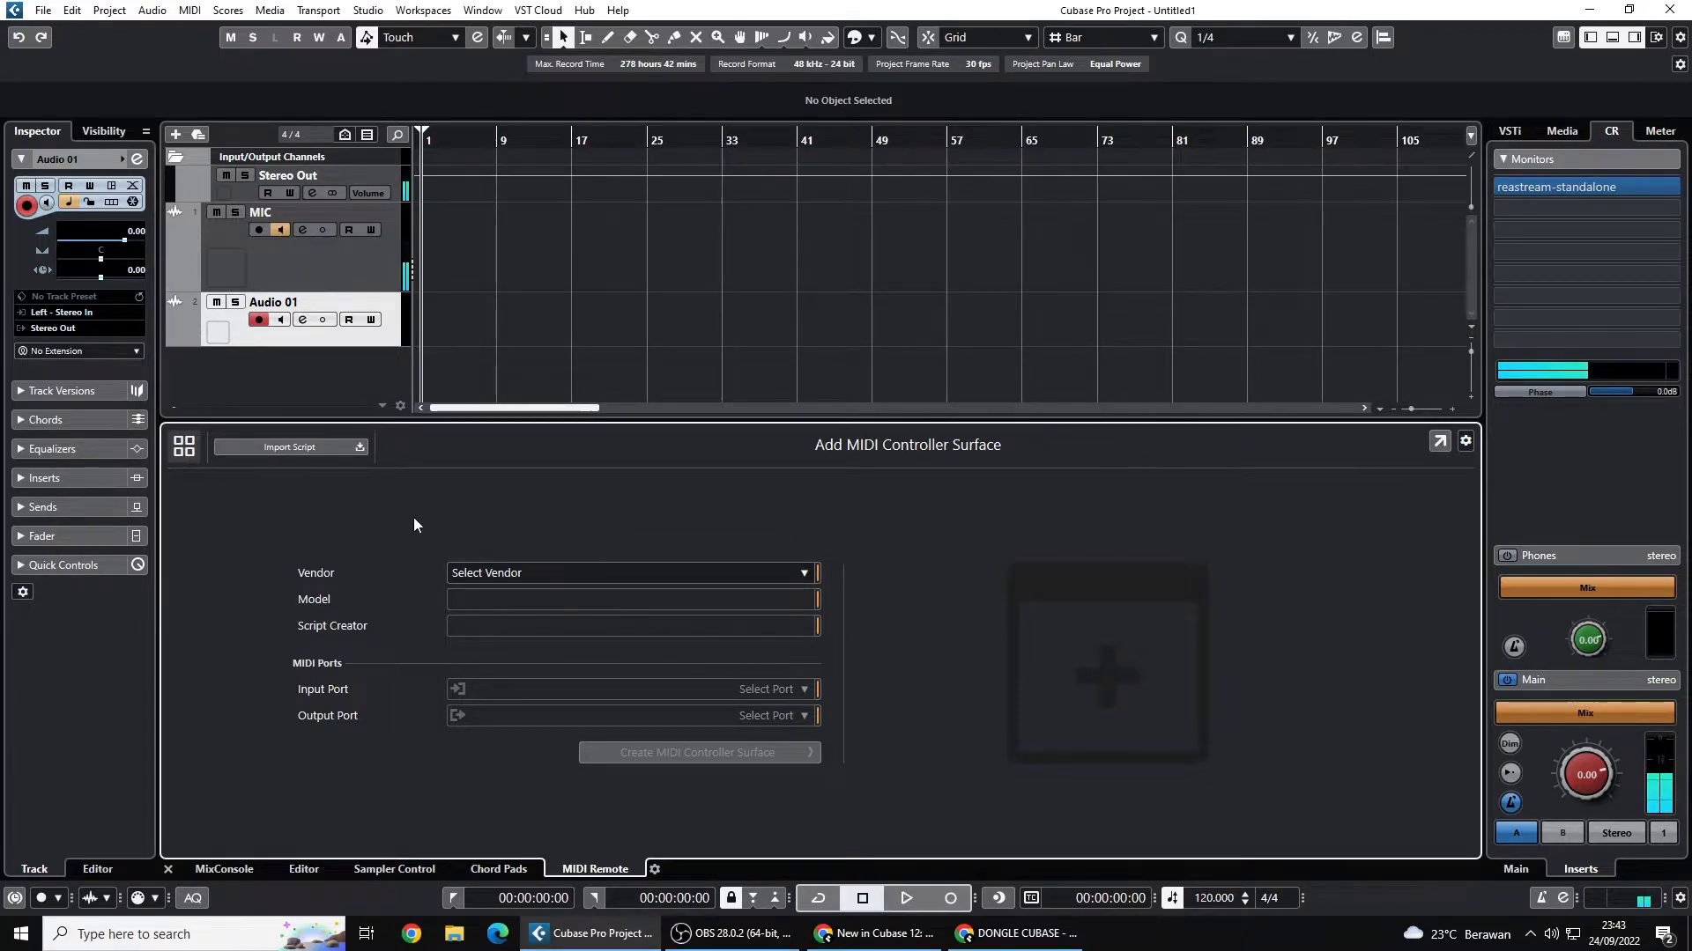
click(353, 278)
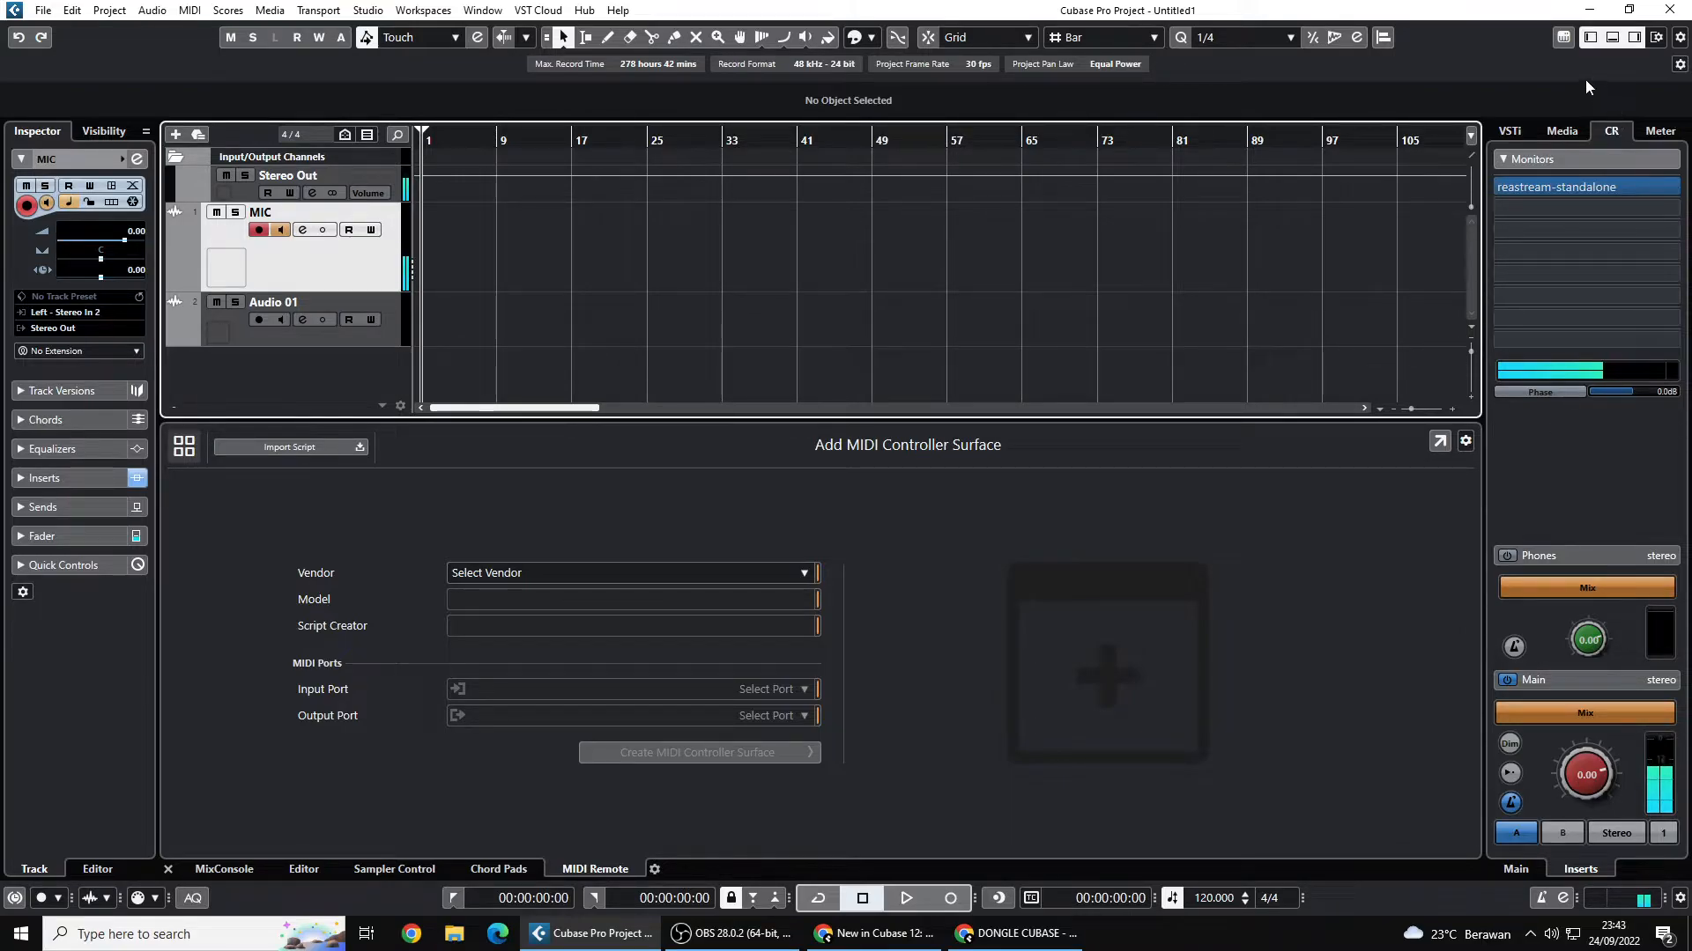
click(168, 870)
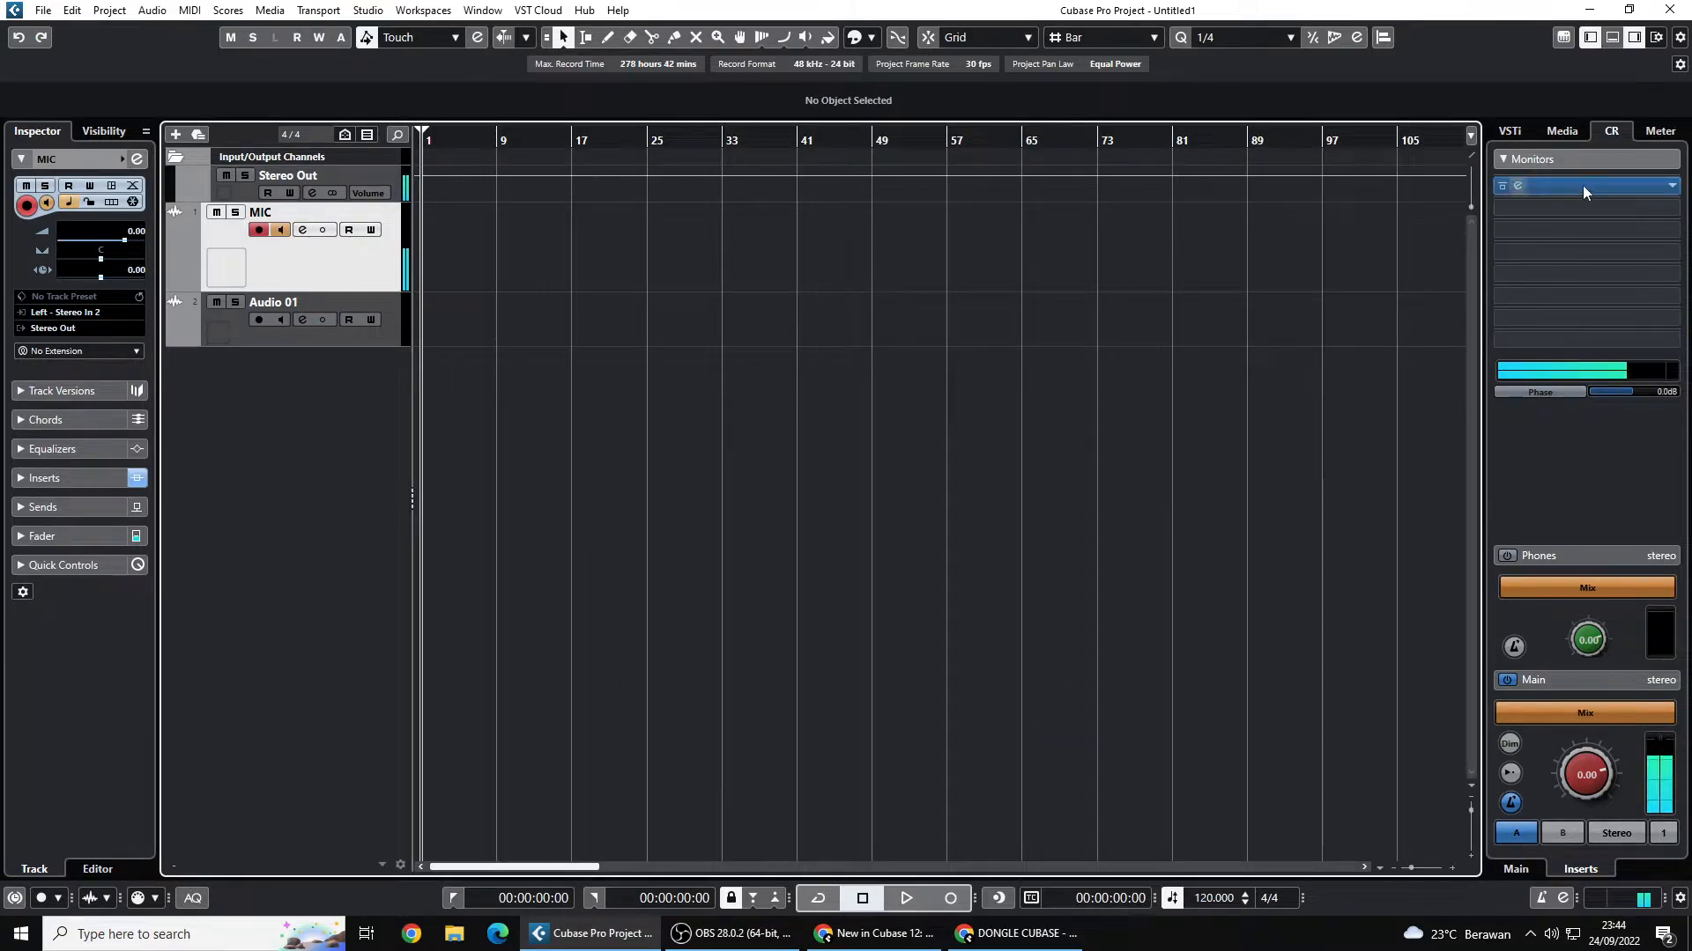
- View the Media browser and the master Meter, and briefly show and hide the MixConsole
click(1561, 131)
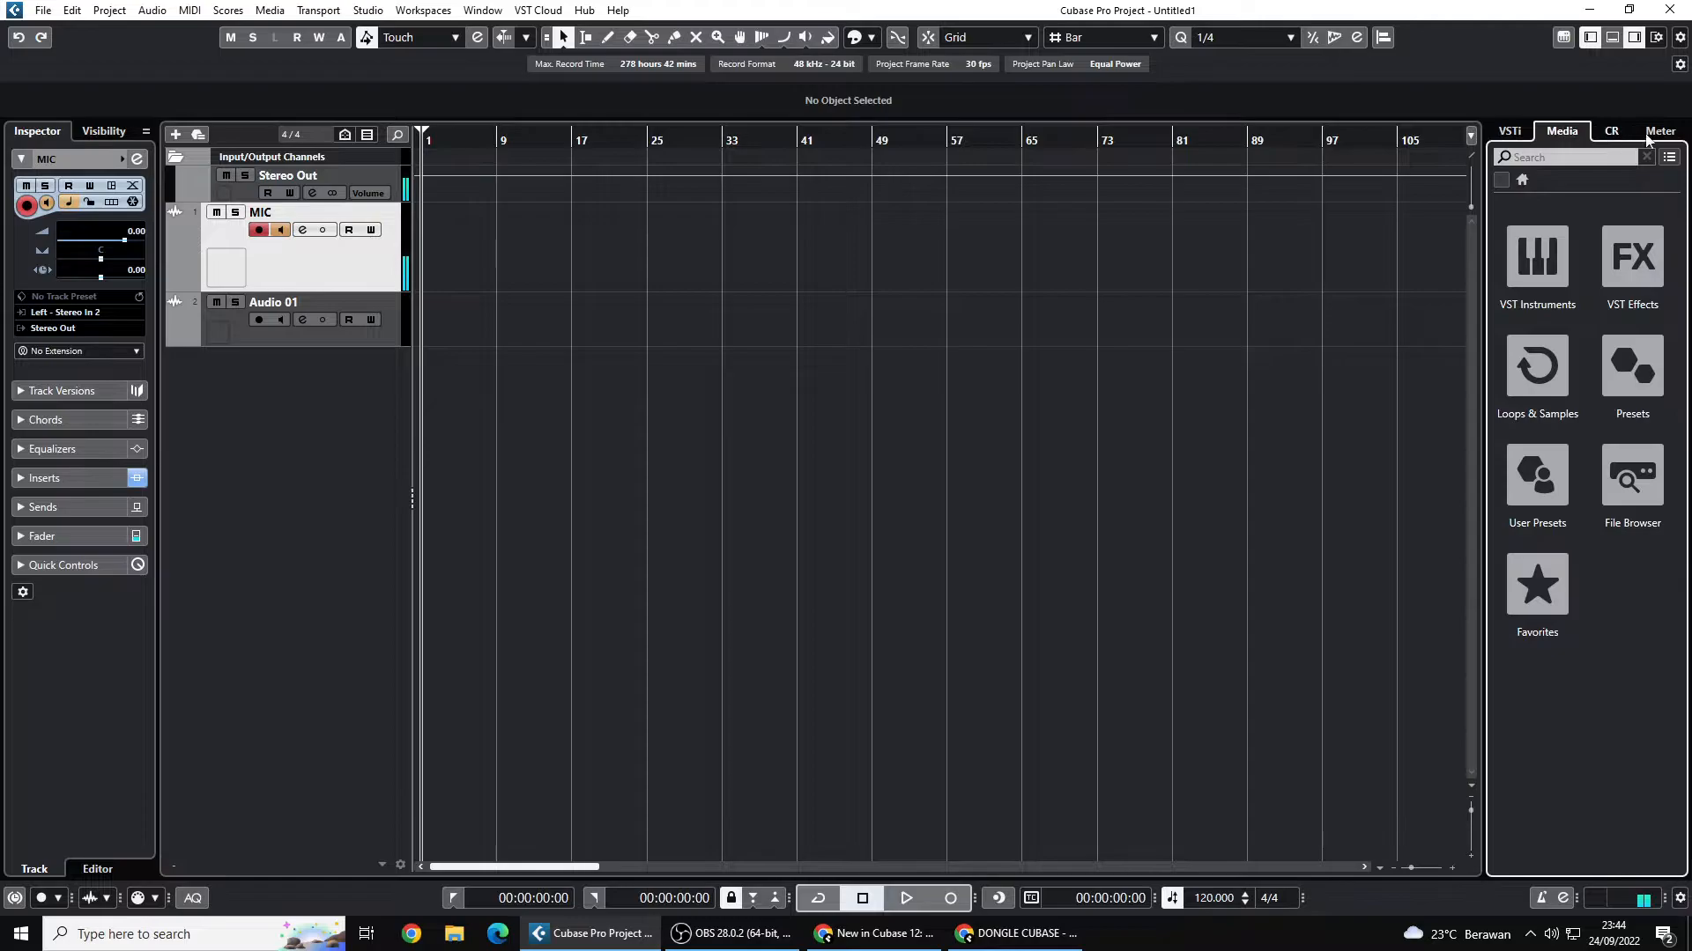
click(1660, 132)
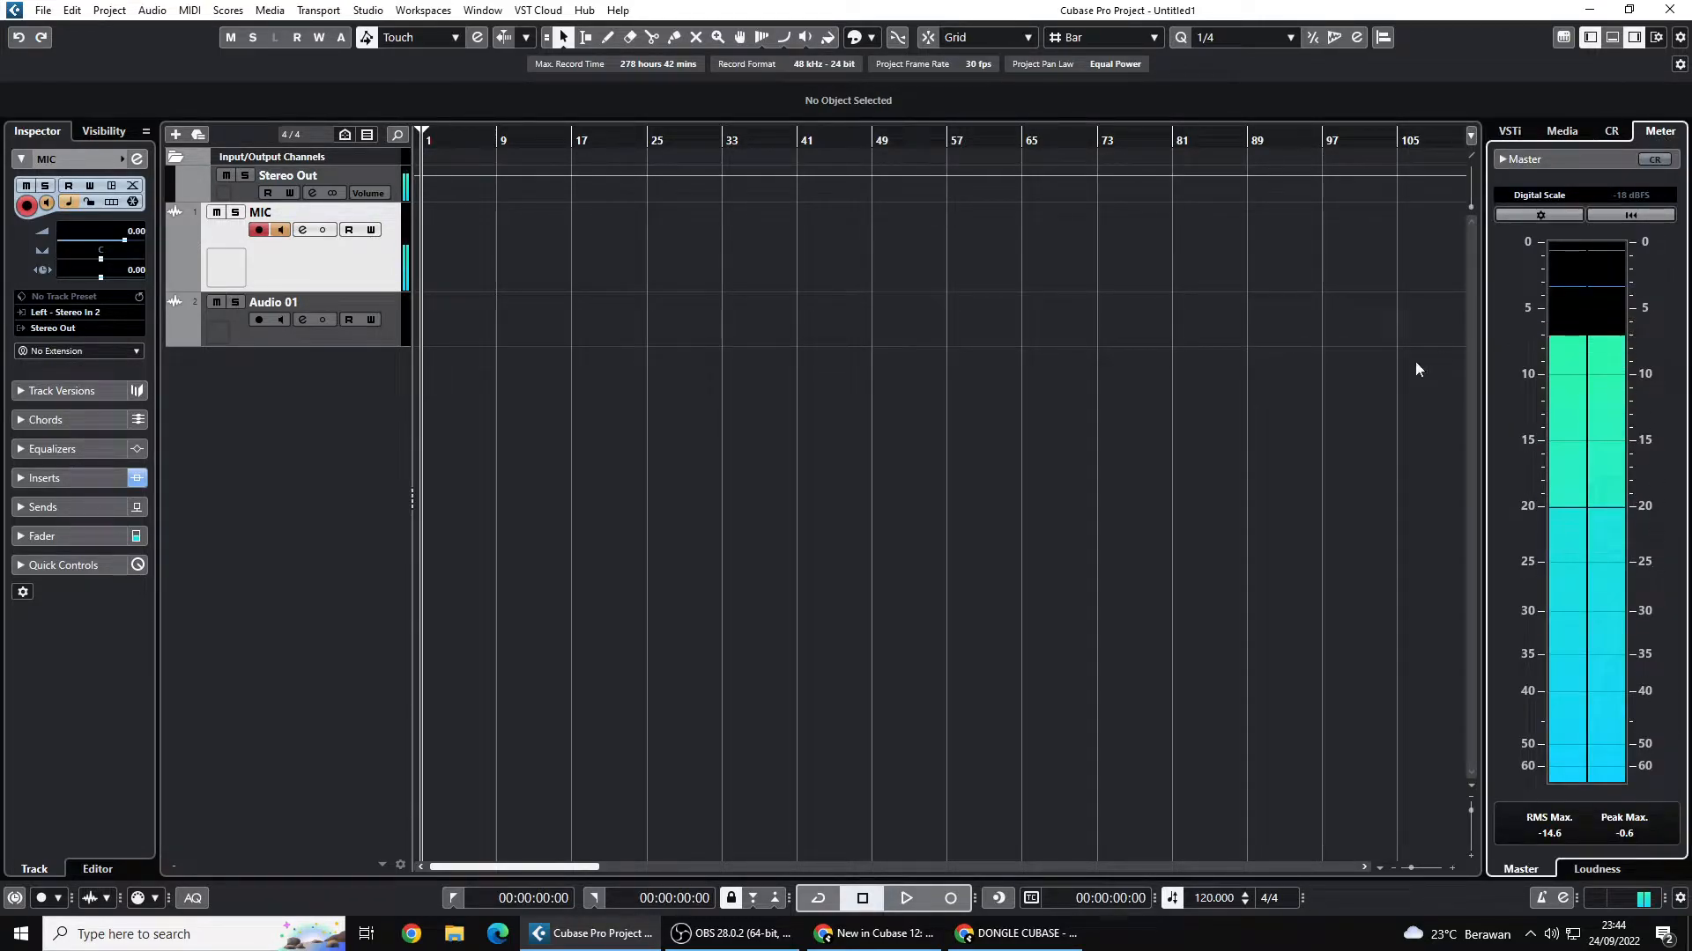
key(F3)
key(F3)
- Open MixConsole 4, show the master meter in its right zone, and close the mixer window
click(368, 10)
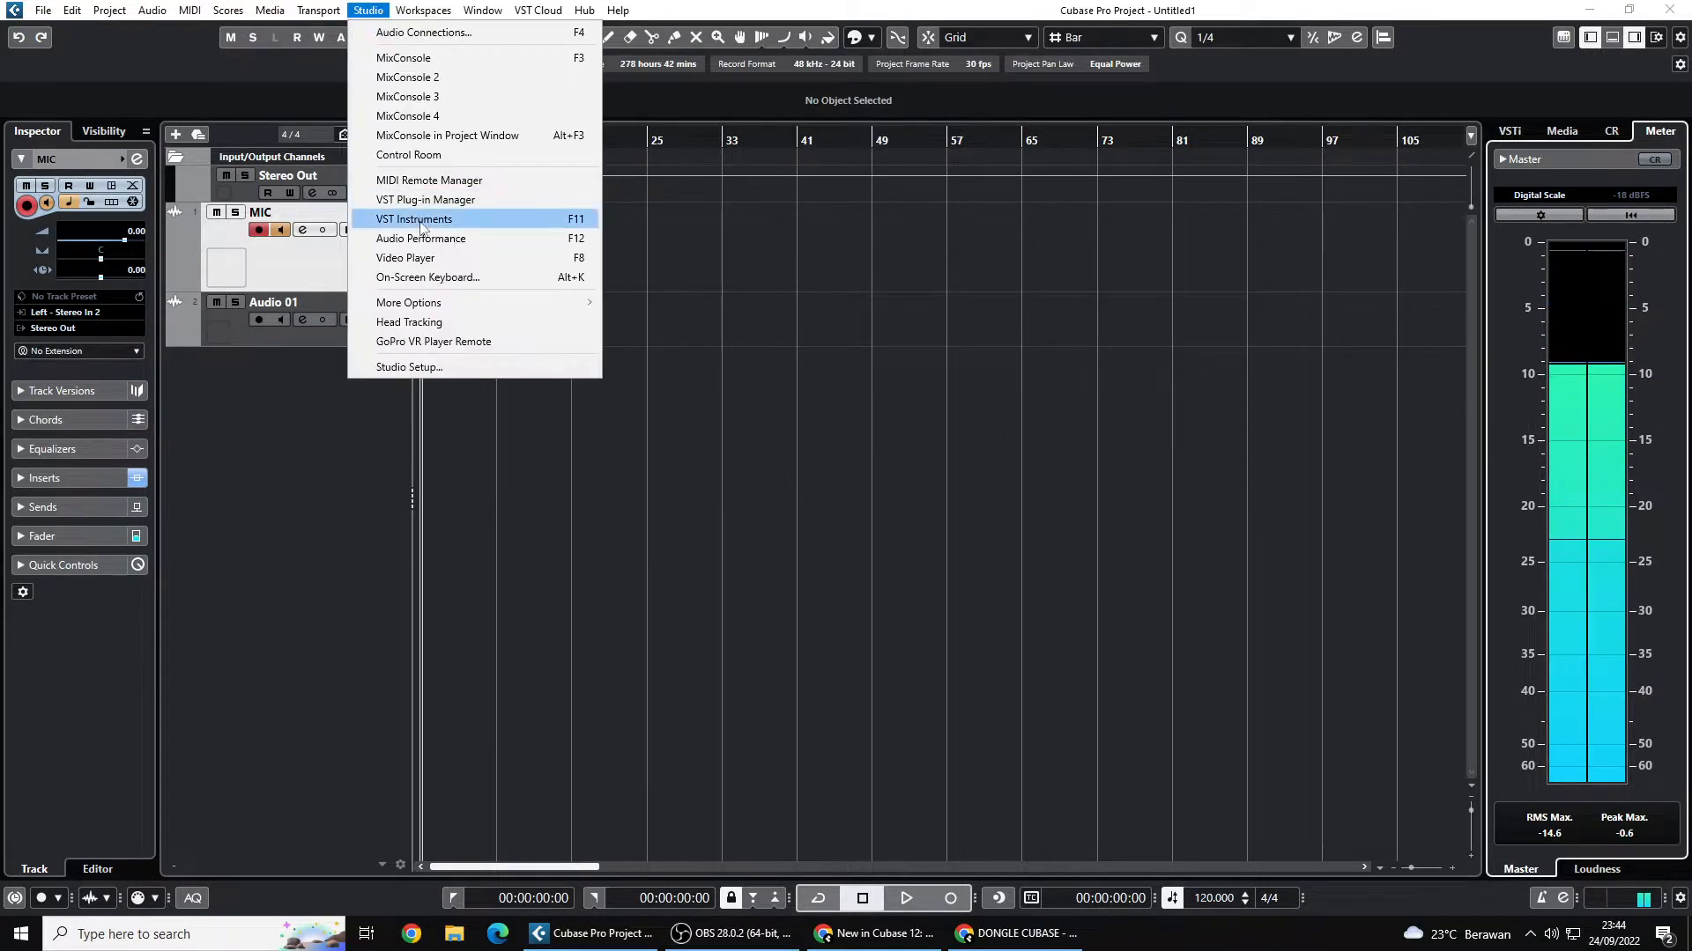
click(407, 116)
click(1012, 42)
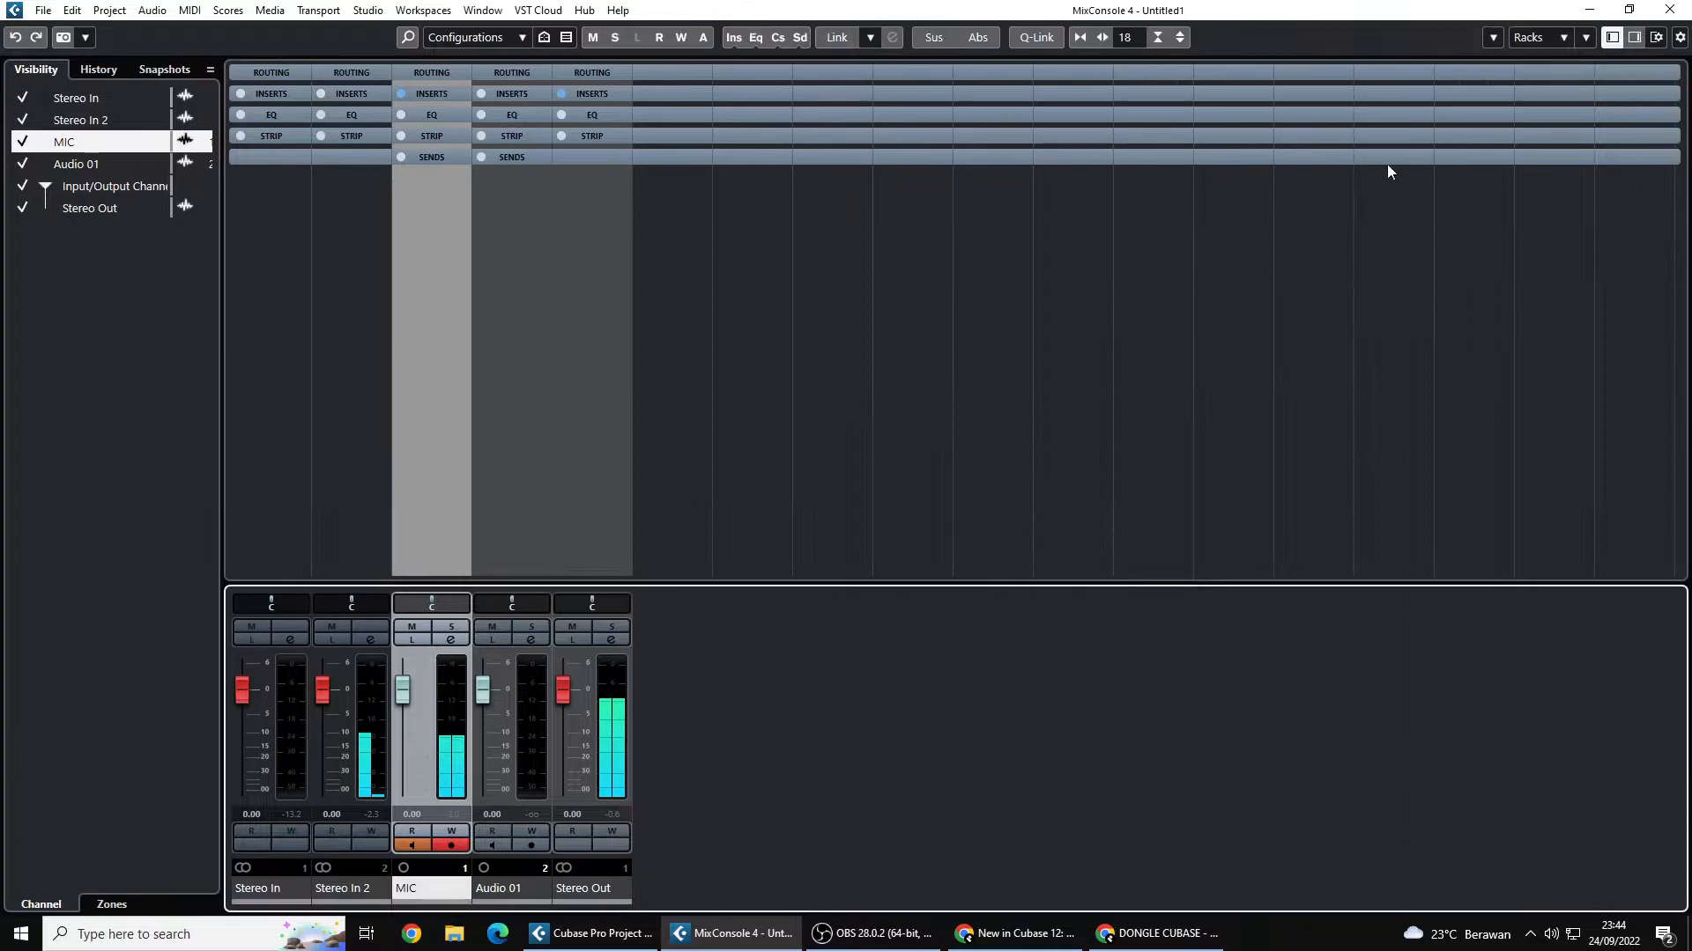
click(1634, 37)
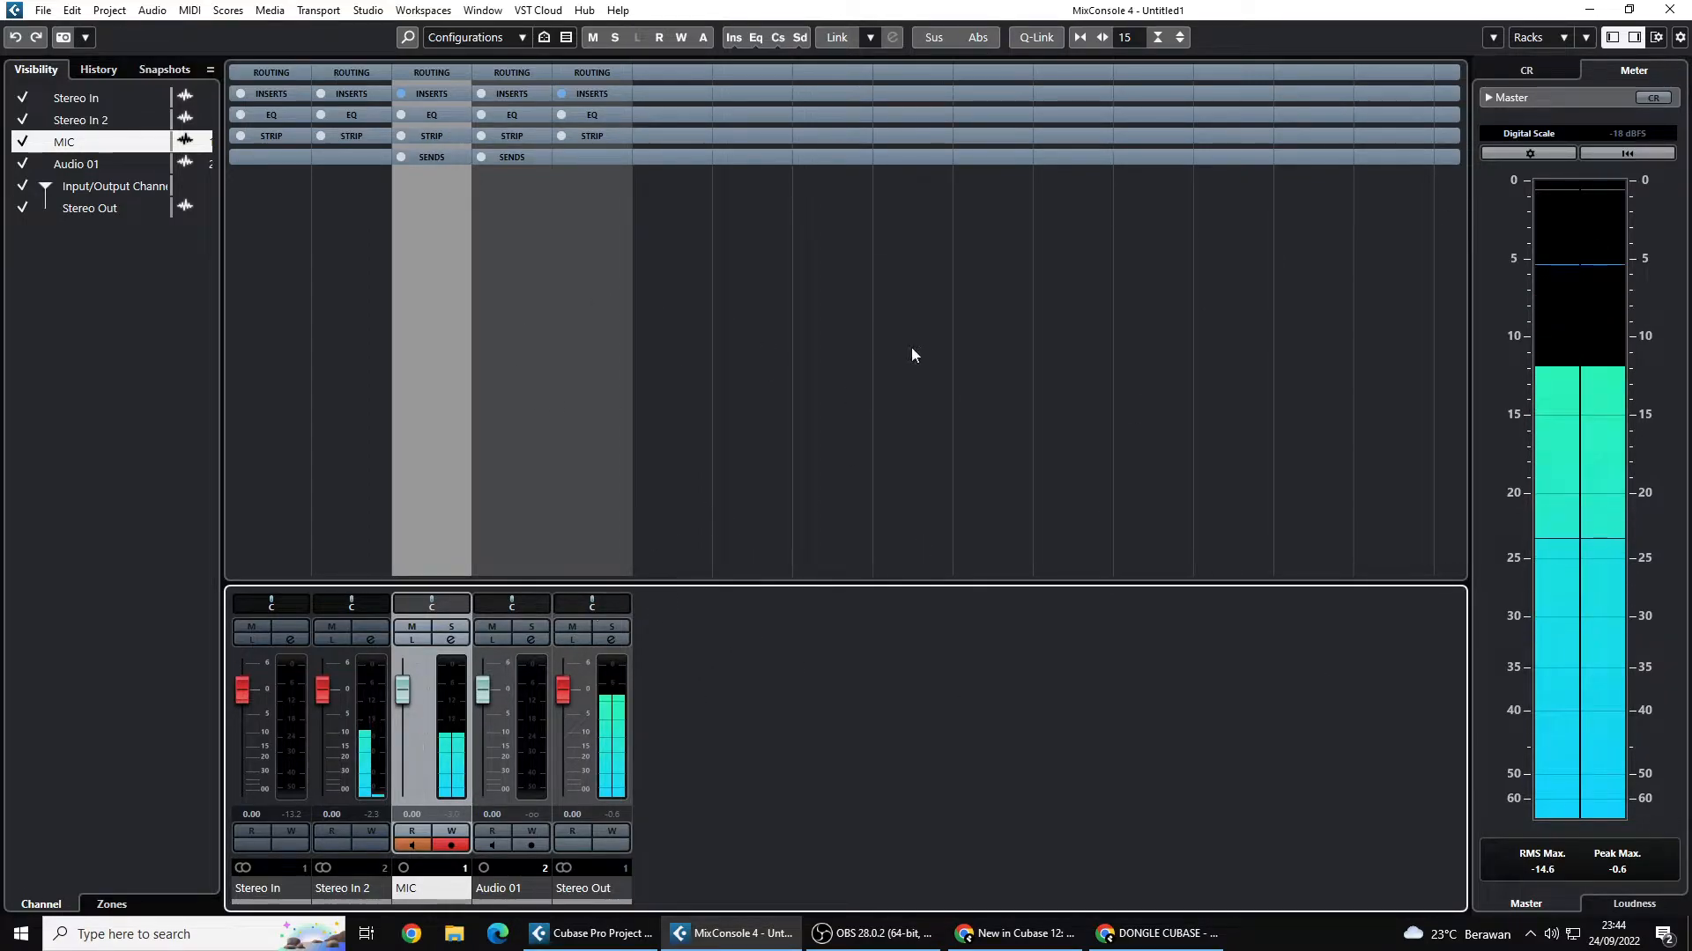
click(1668, 10)
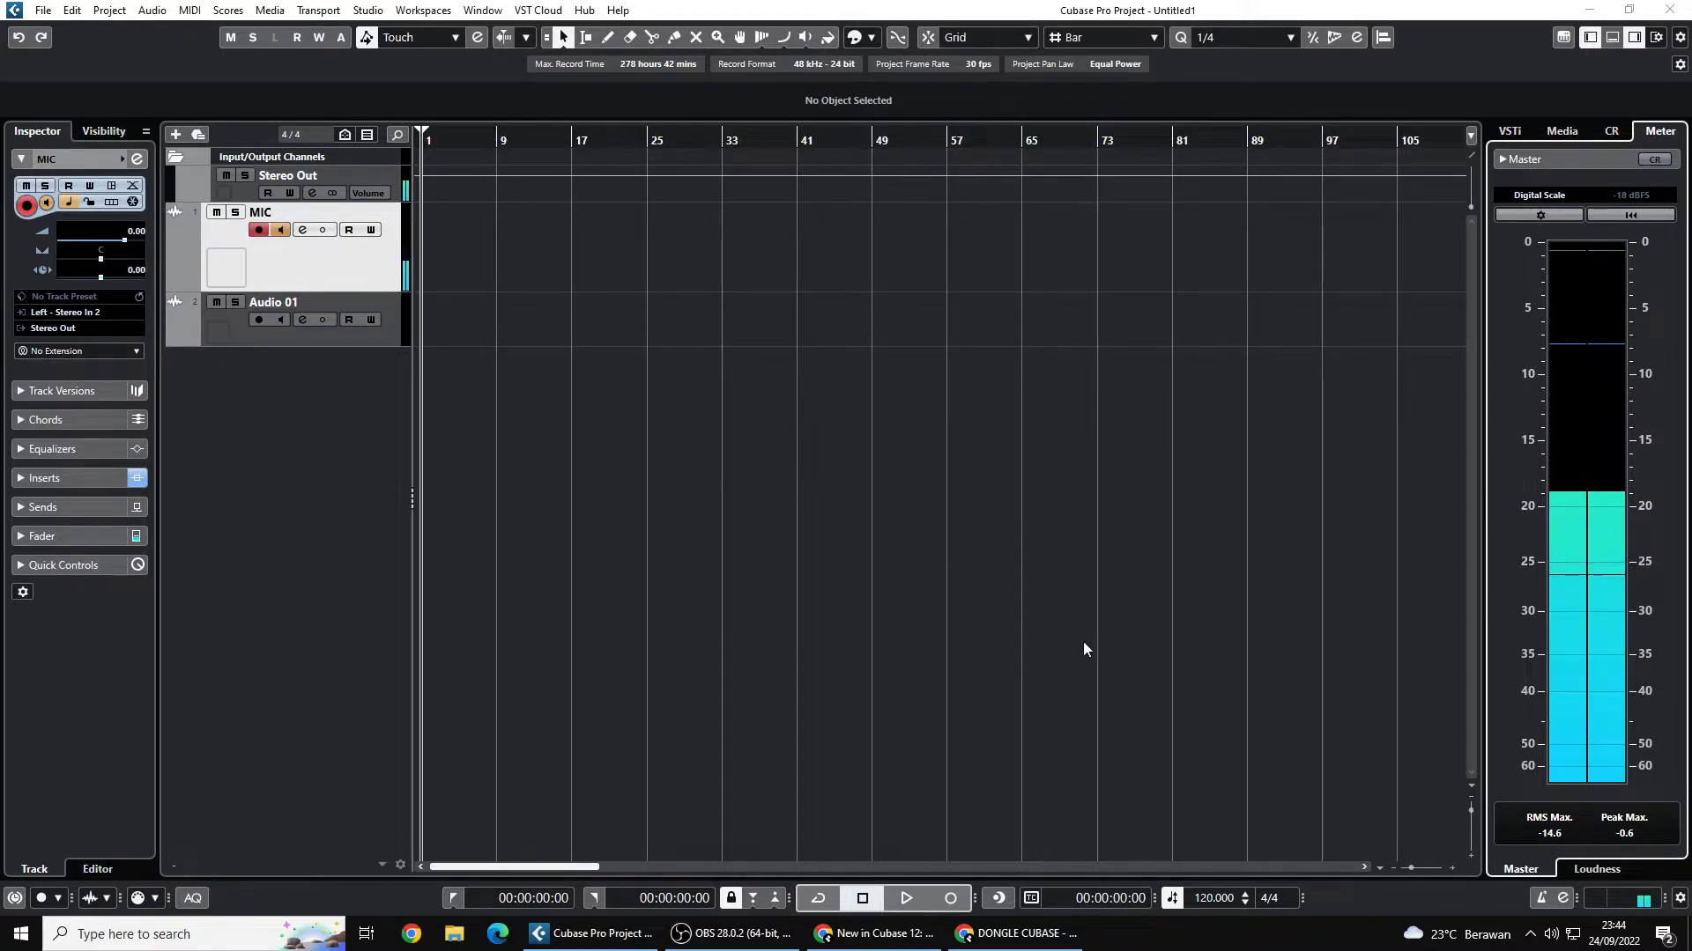
- Reset the master meter's maximum values and view MixConsole 4 once more before closing it
click(1561, 837)
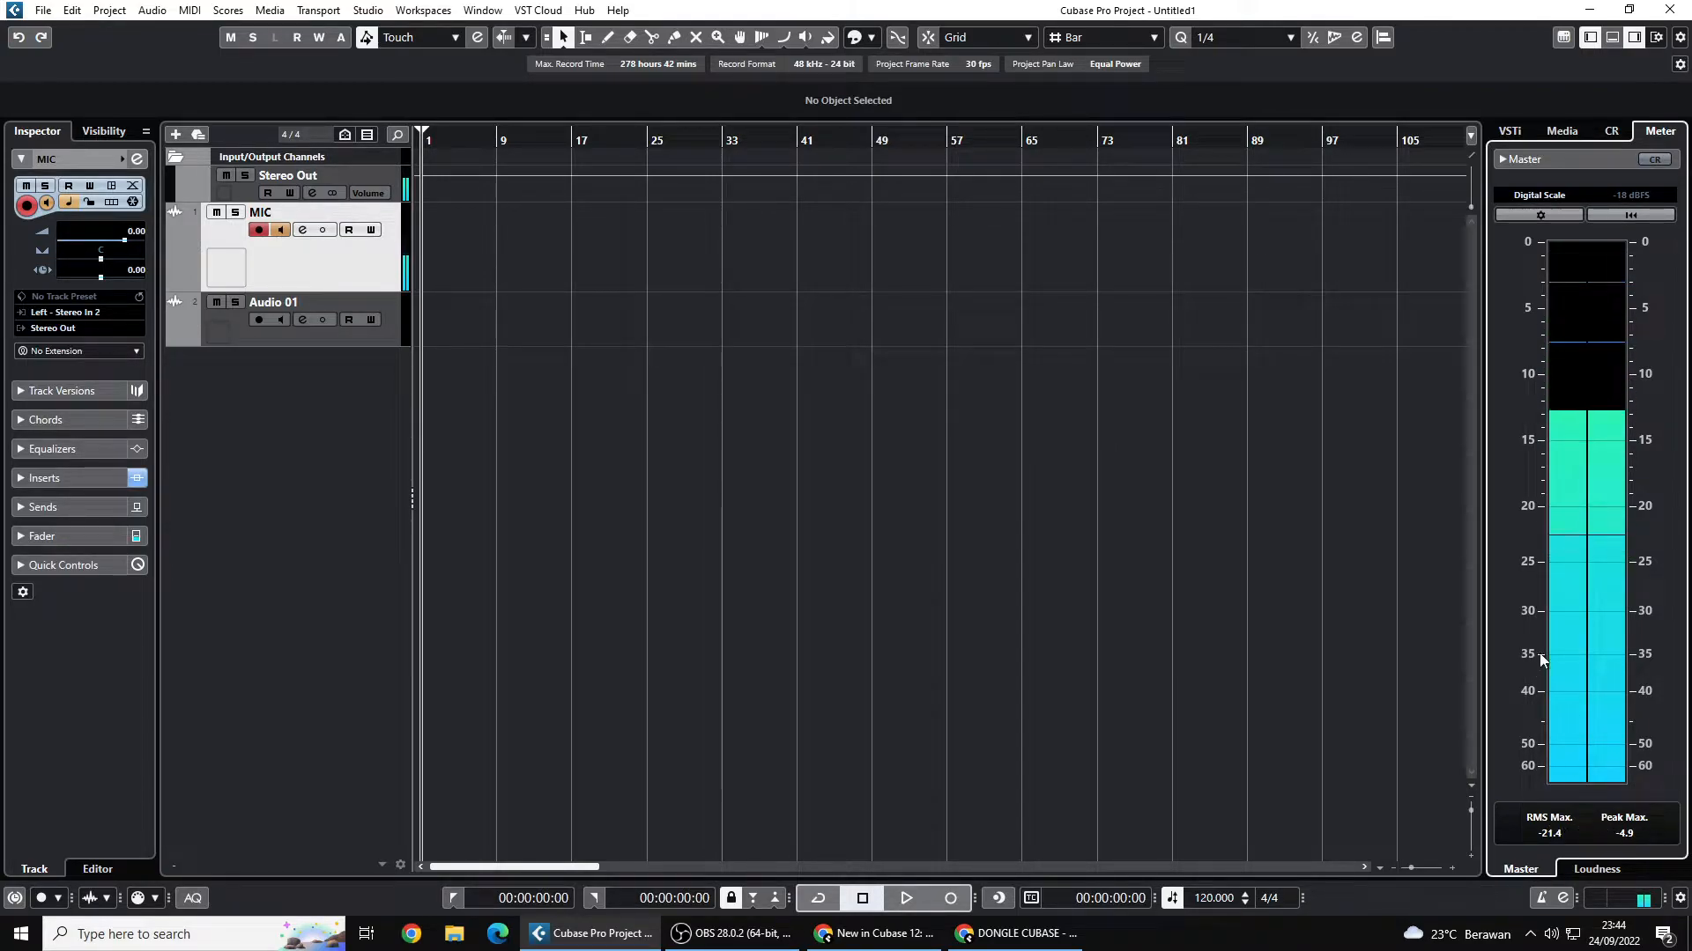
key(F3)
key(F3)
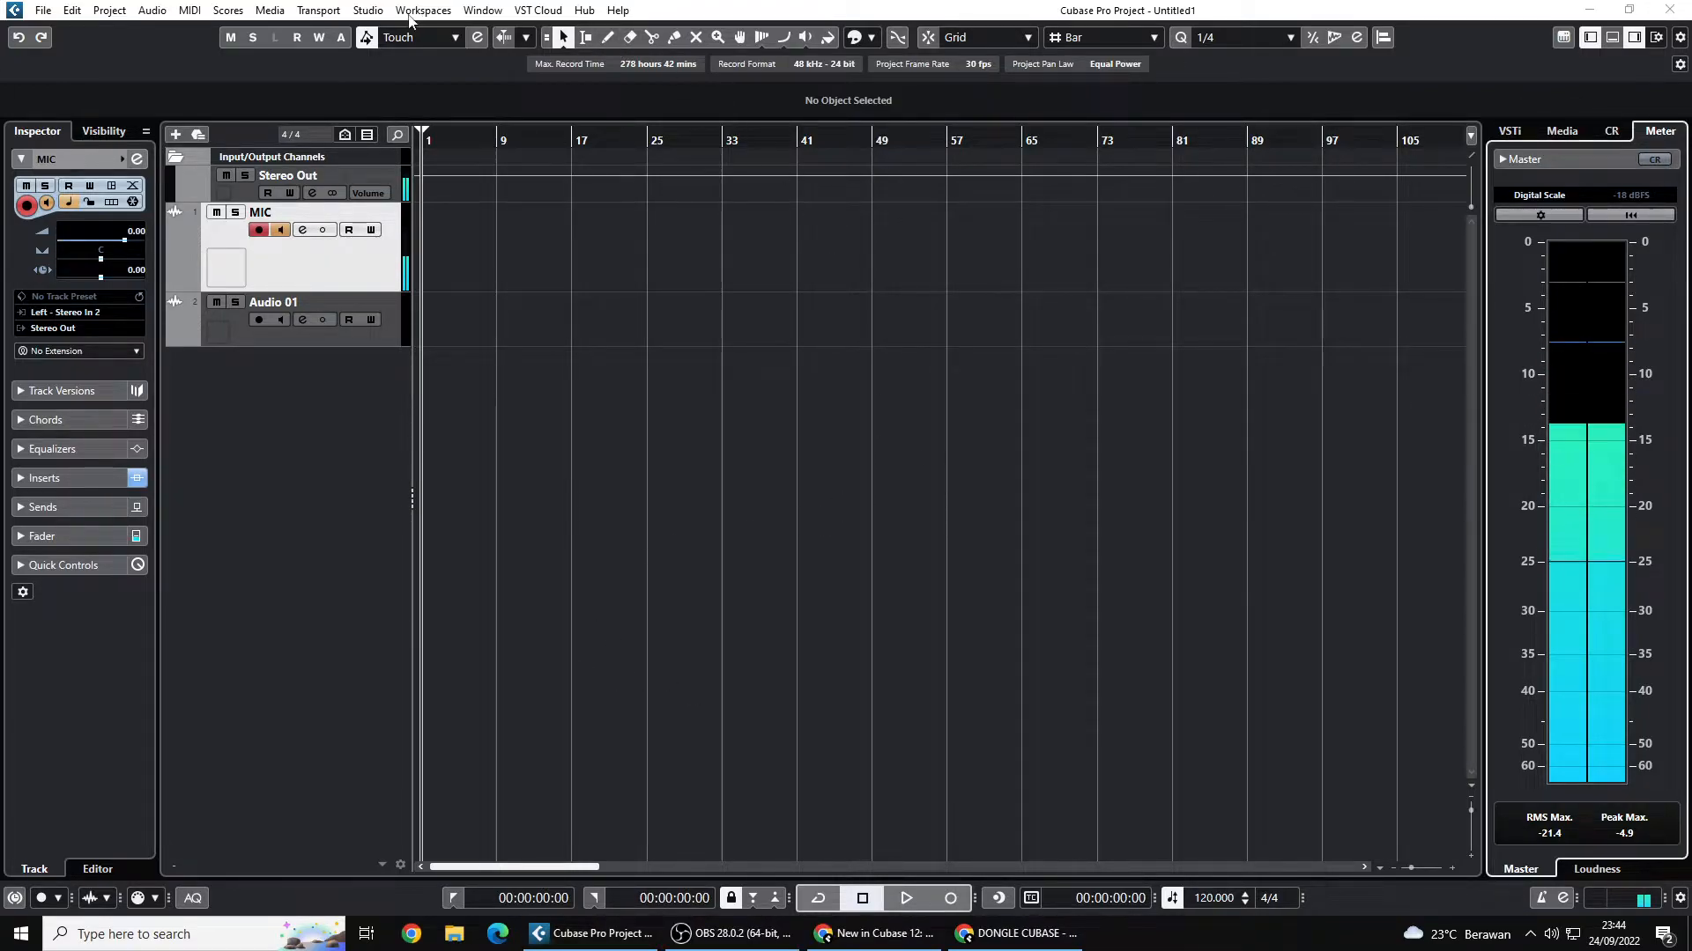
click(368, 10)
click(391, 115)
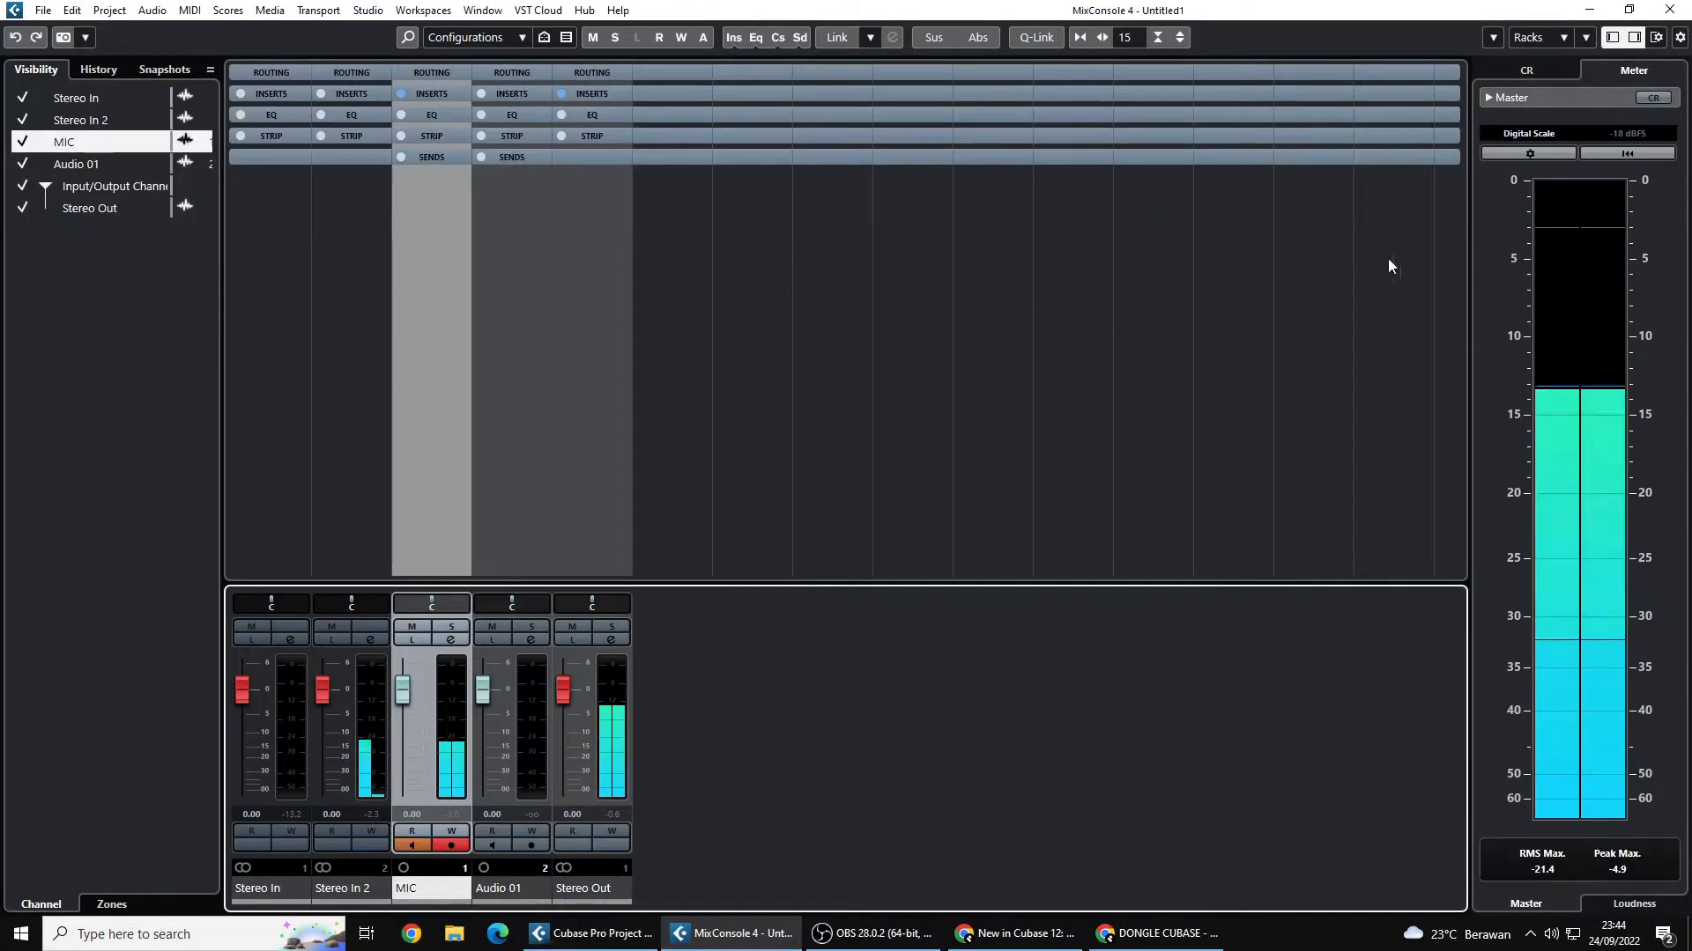
click(1670, 10)
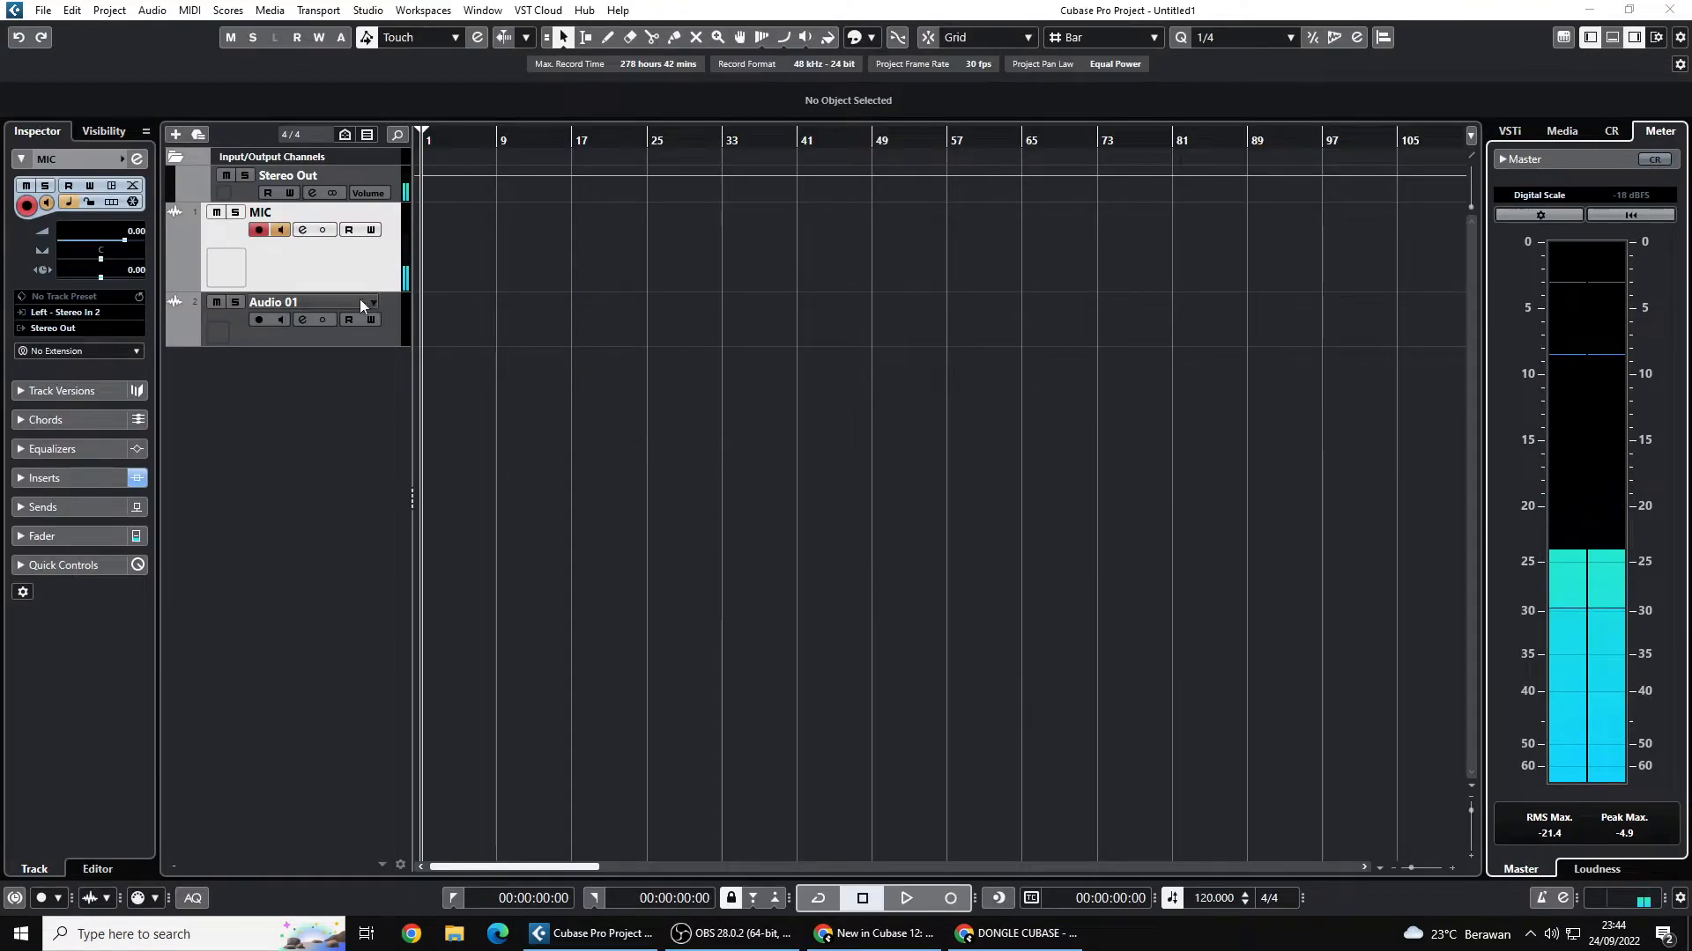
- Shrink the MIC track to a thin strip and reduce the height of the Audio 01 track
drag(355, 291, 351, 216)
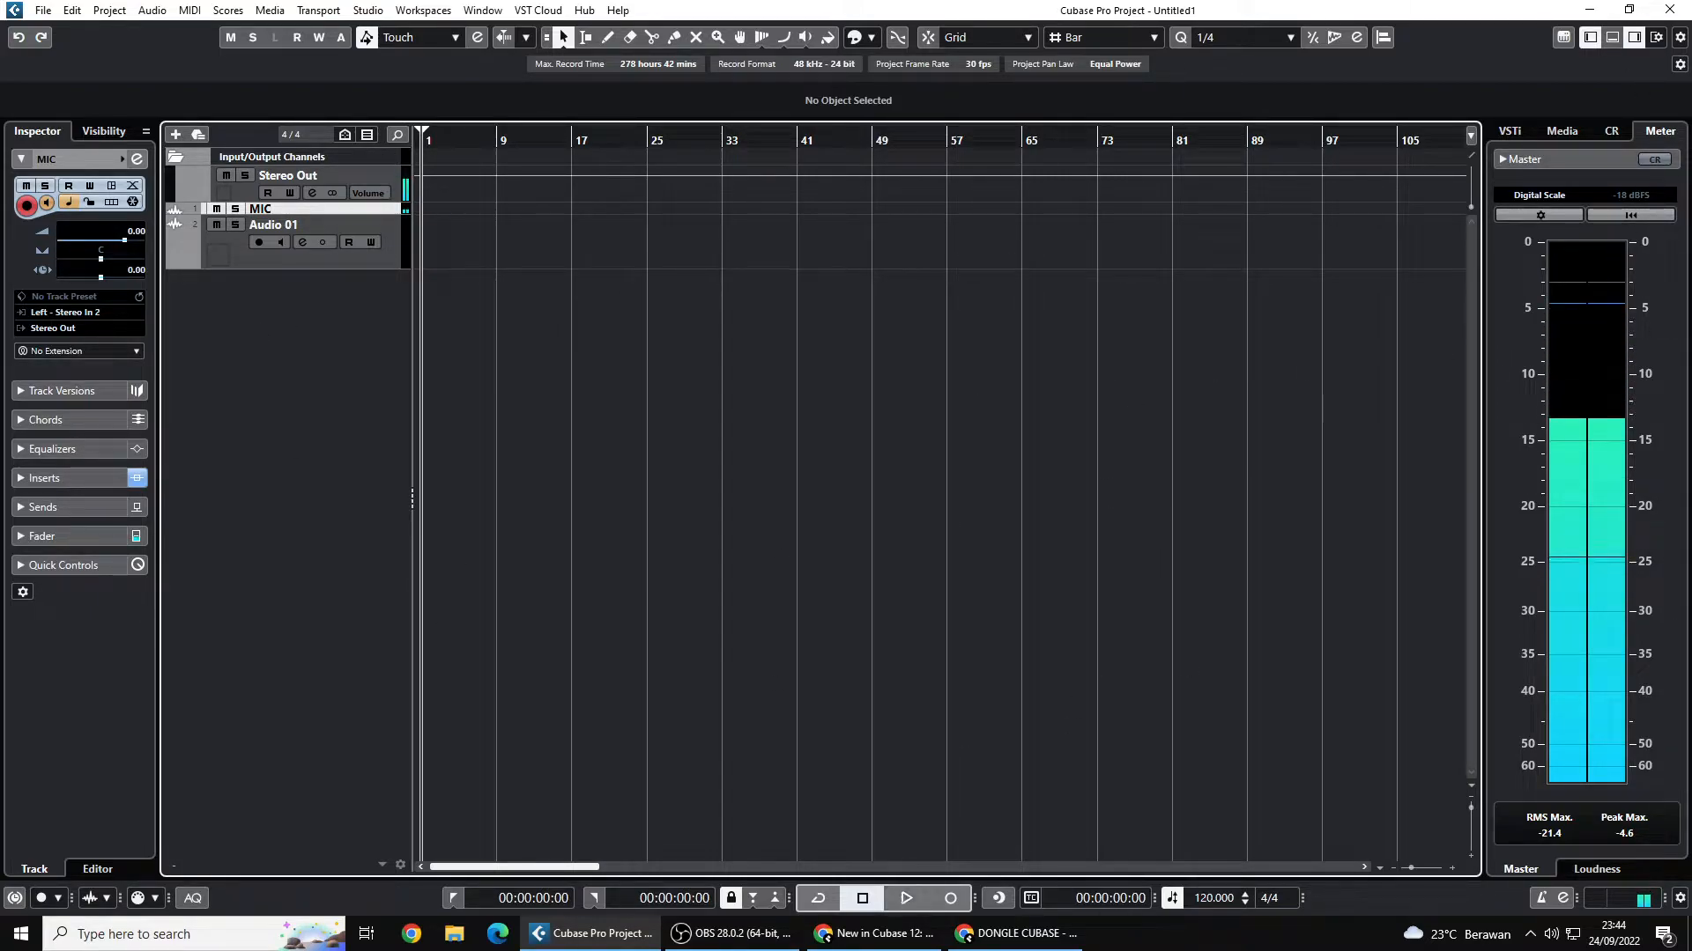
click(276, 256)
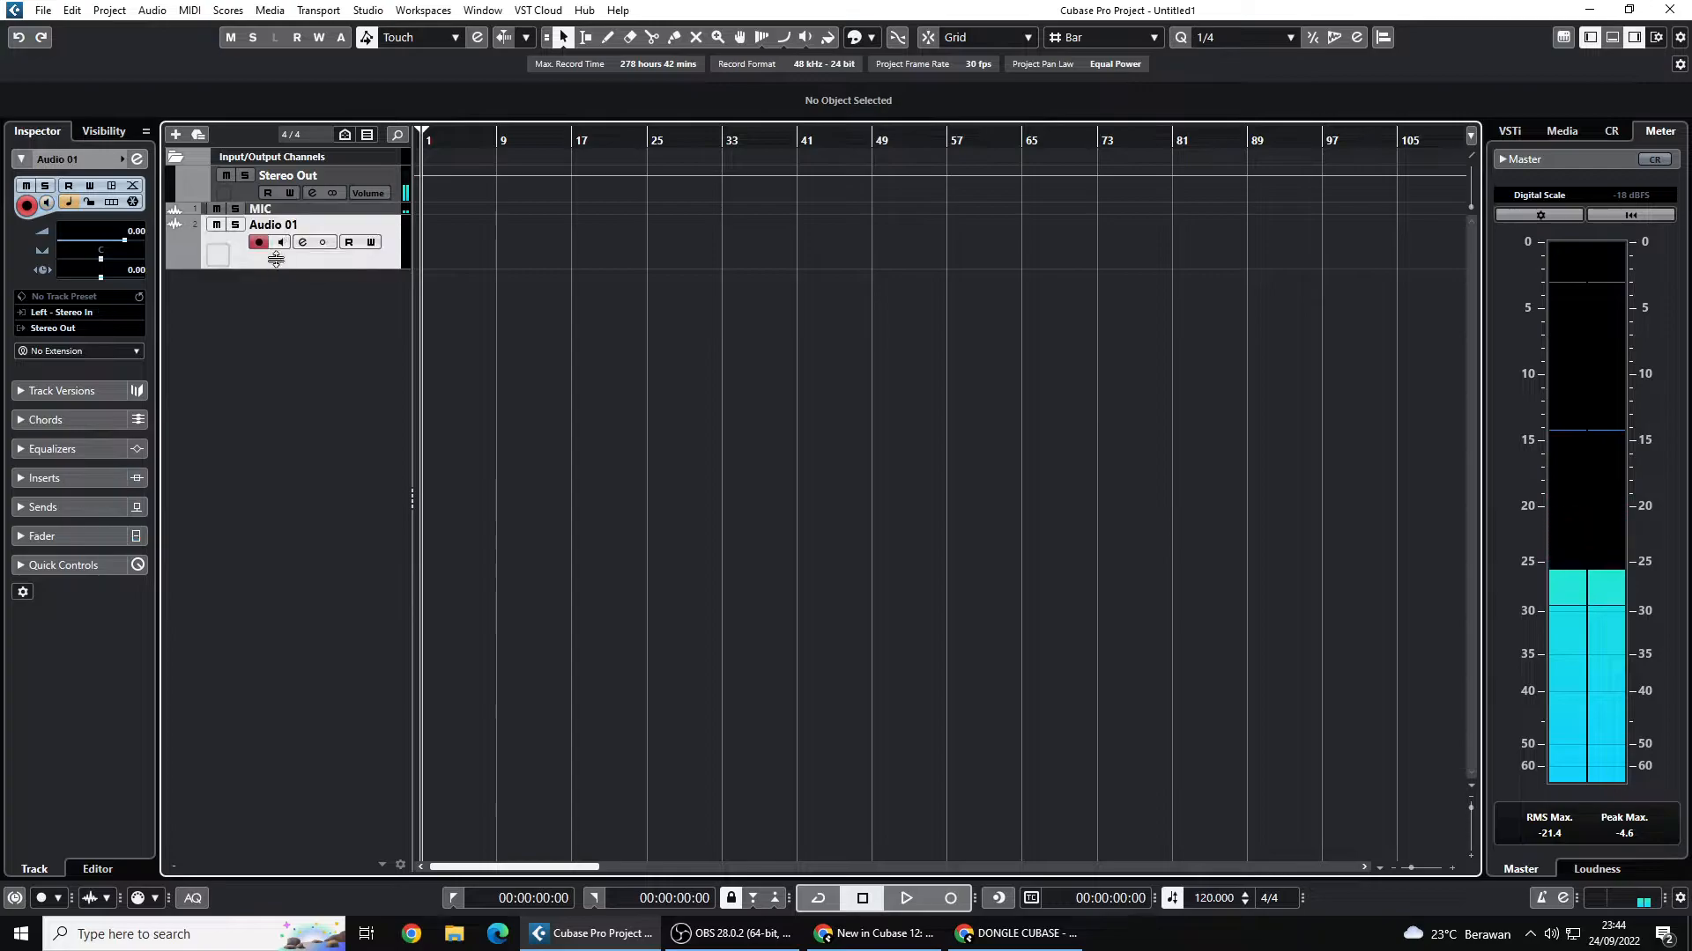
drag(308, 291, 279, 321)
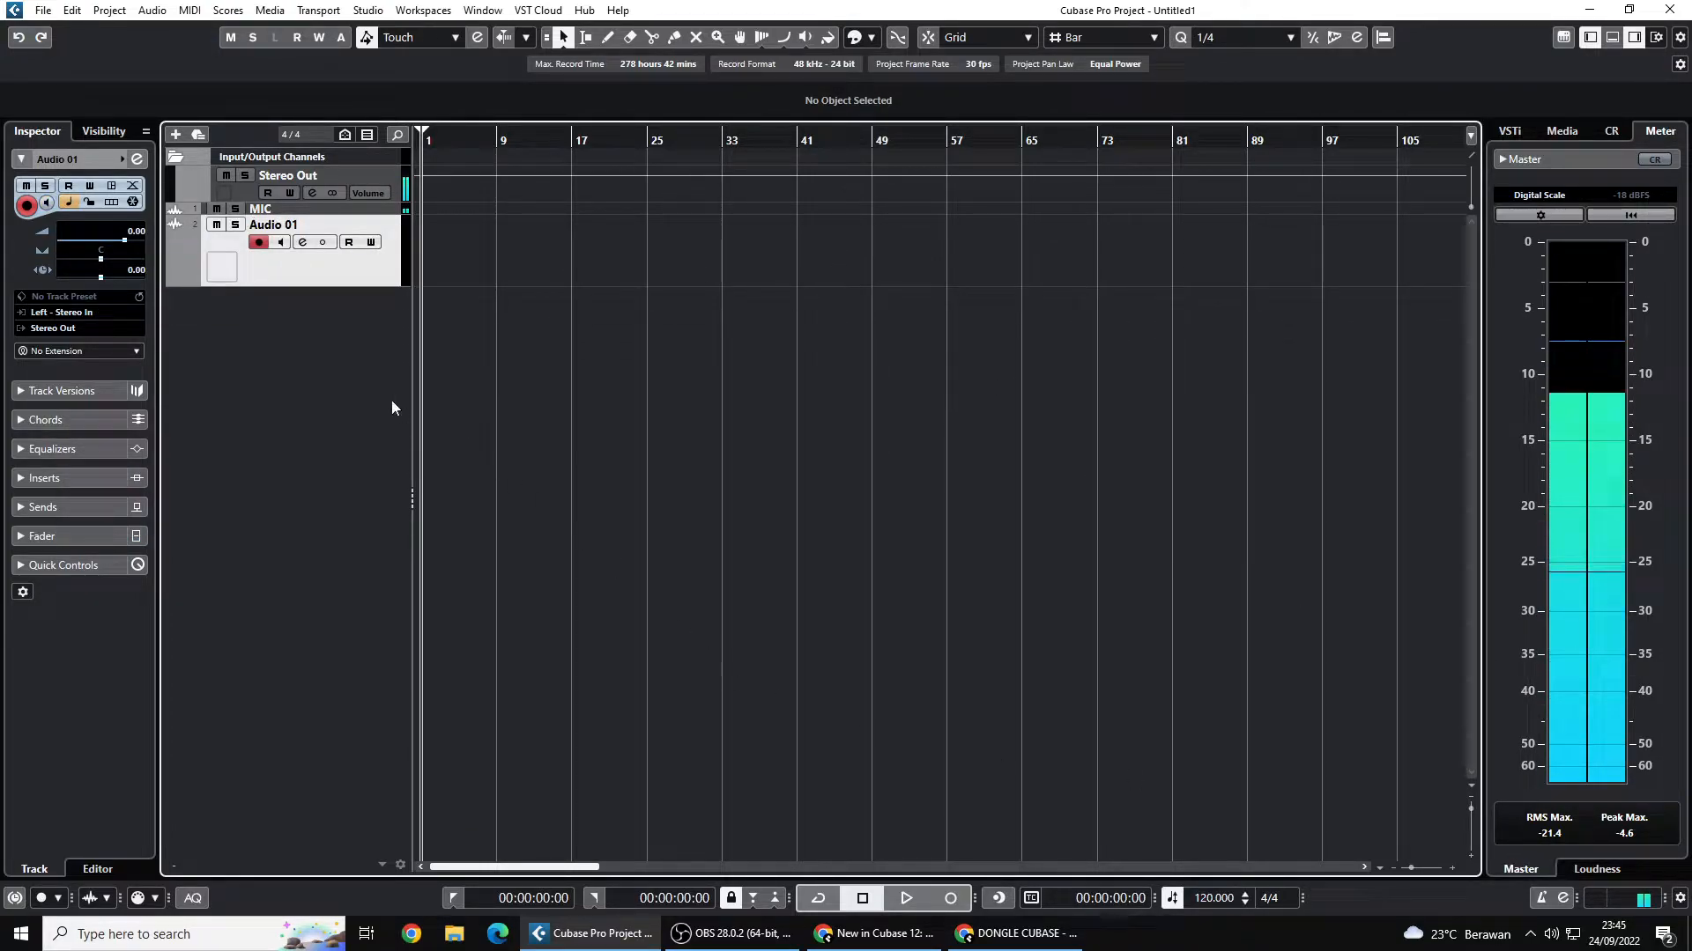
drag(328, 286, 322, 252)
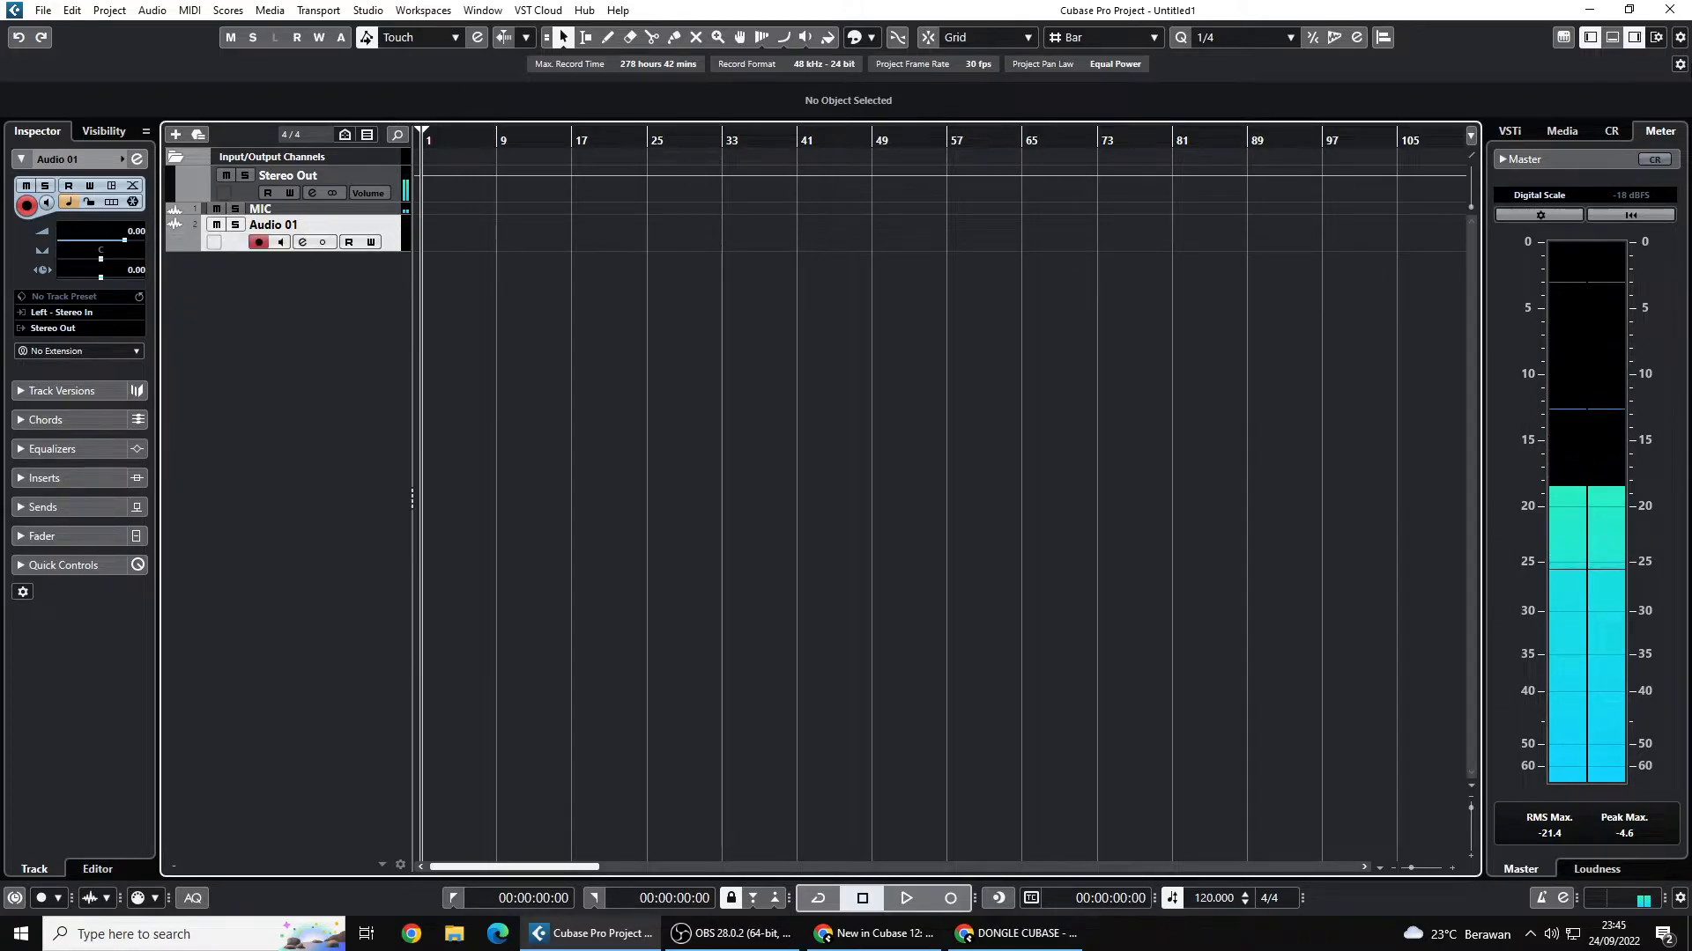
- Show the lower zone again and enlarge the height of the Audio 01 track
click(1612, 37)
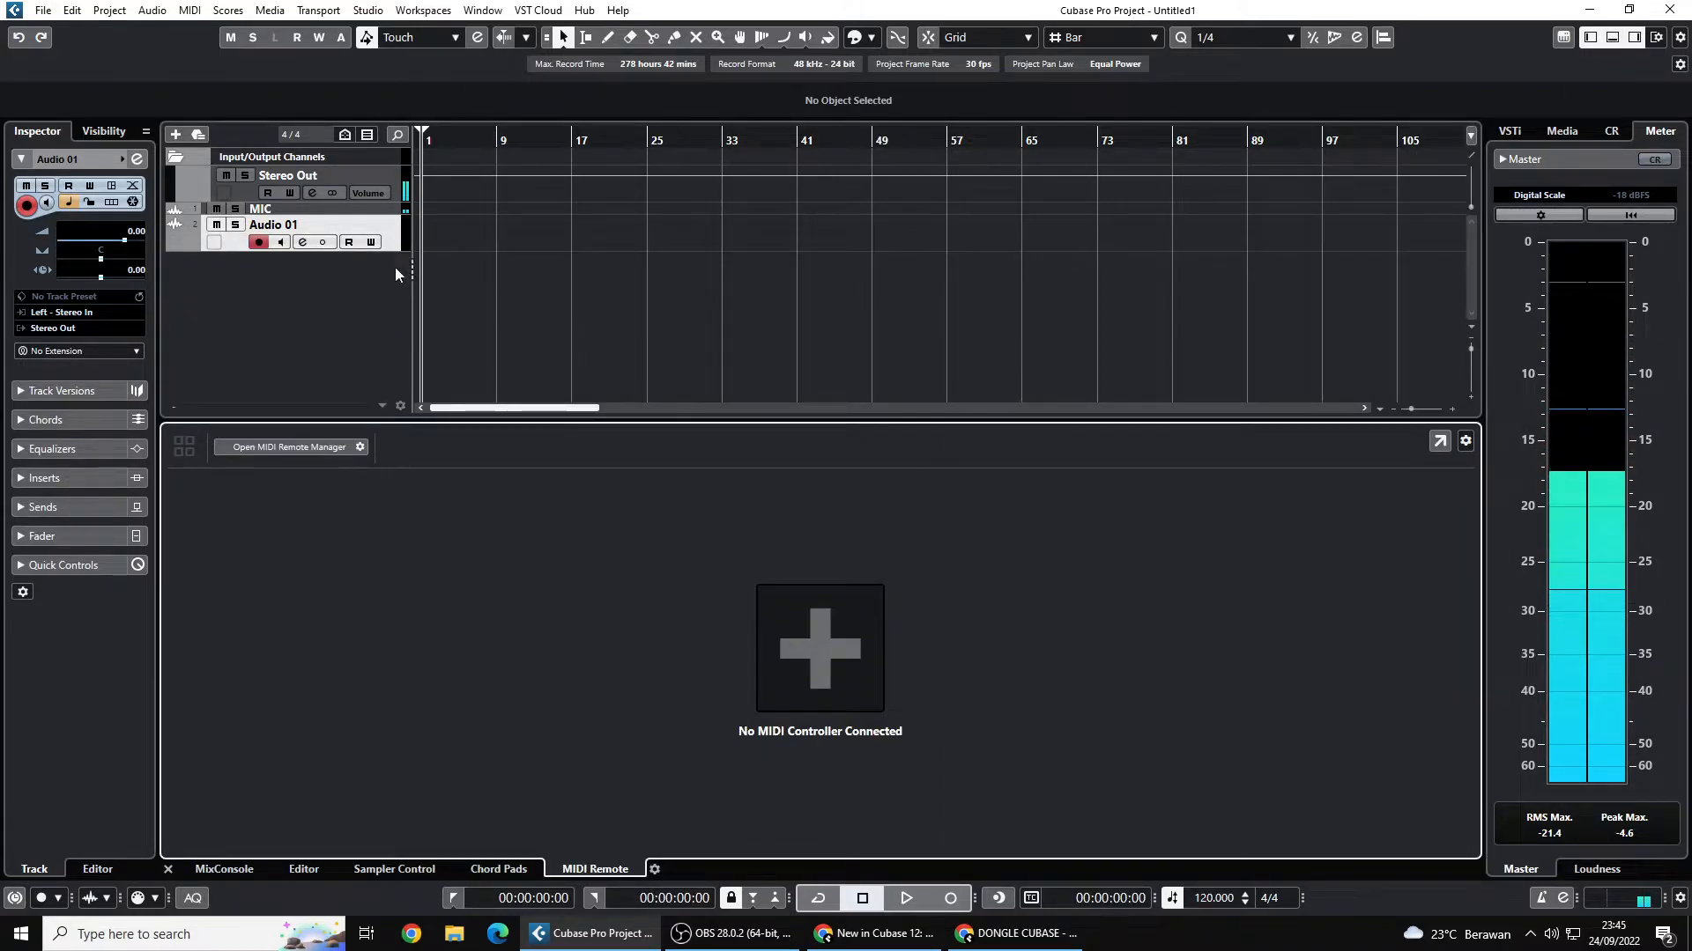
drag(369, 252, 407, 357)
key(h)
key(h)
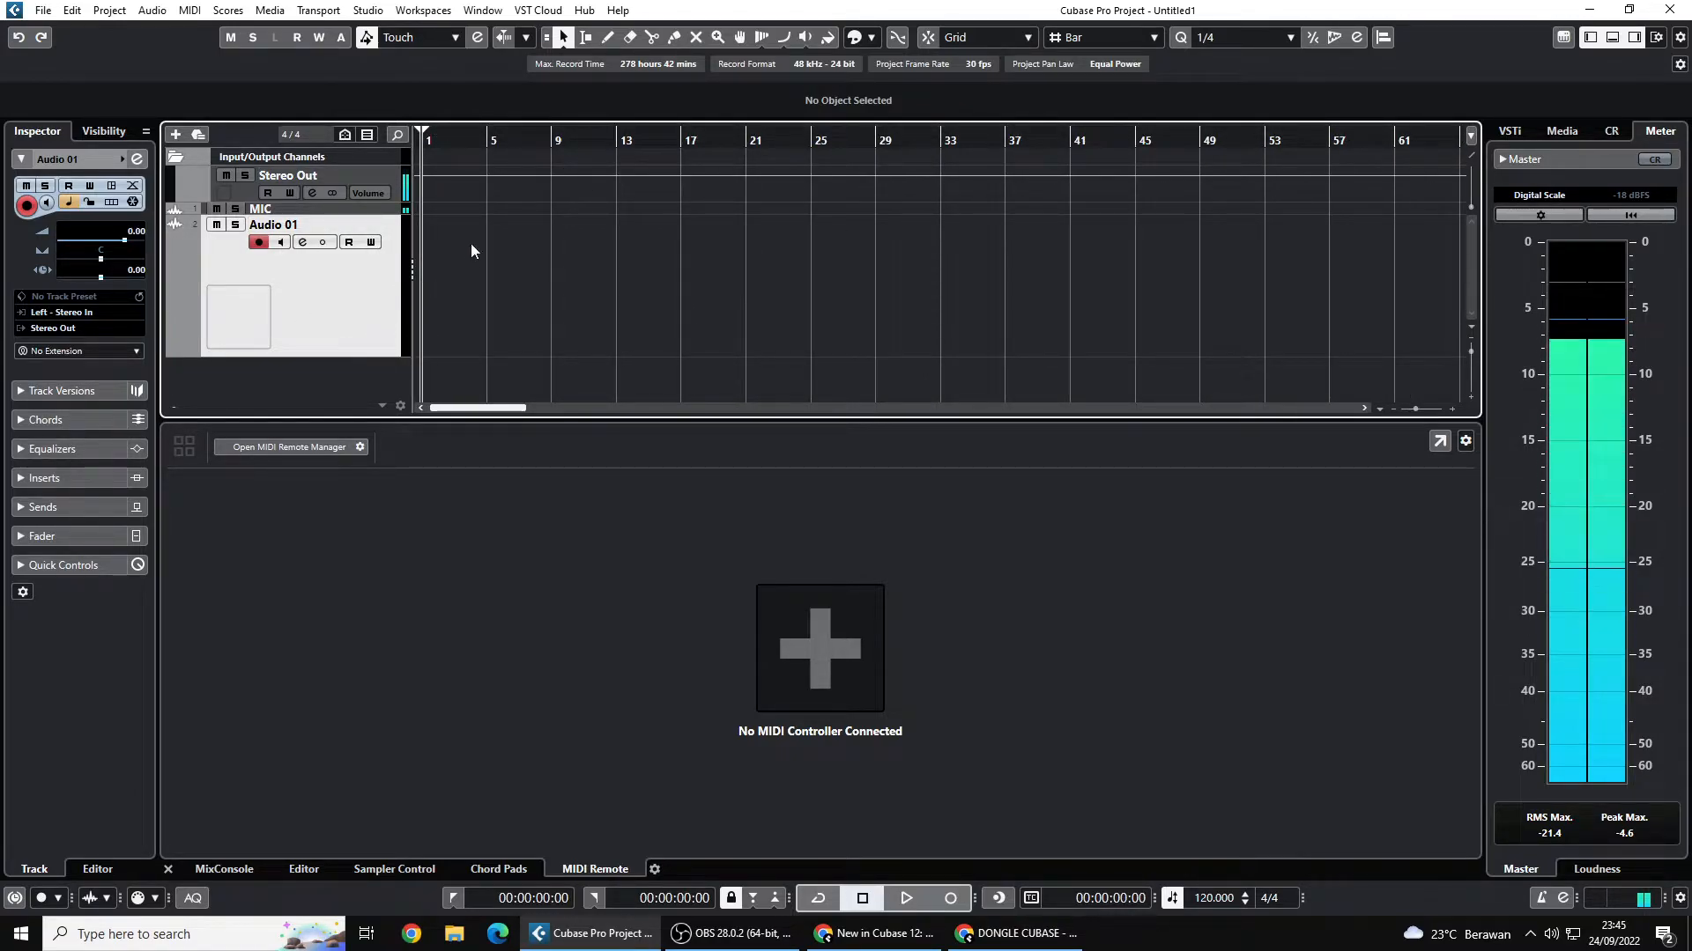
- Set the Audio 01 input to Left of Stereo In 2 and record a take about 3 bars long
click(46, 313)
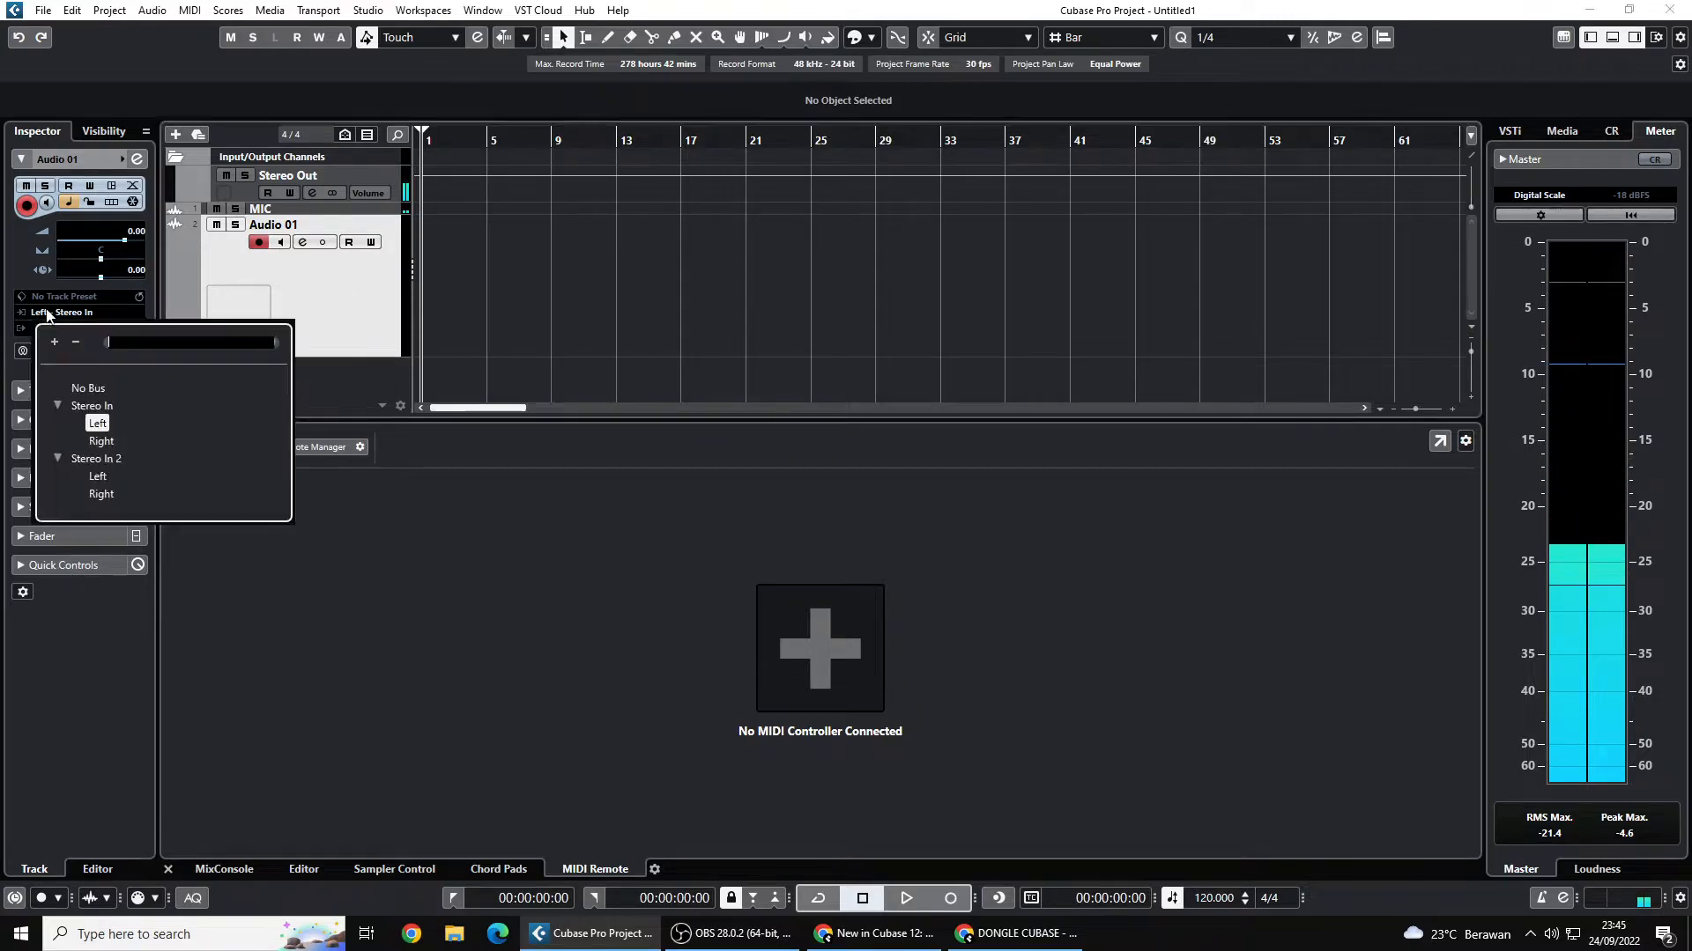
click(126, 477)
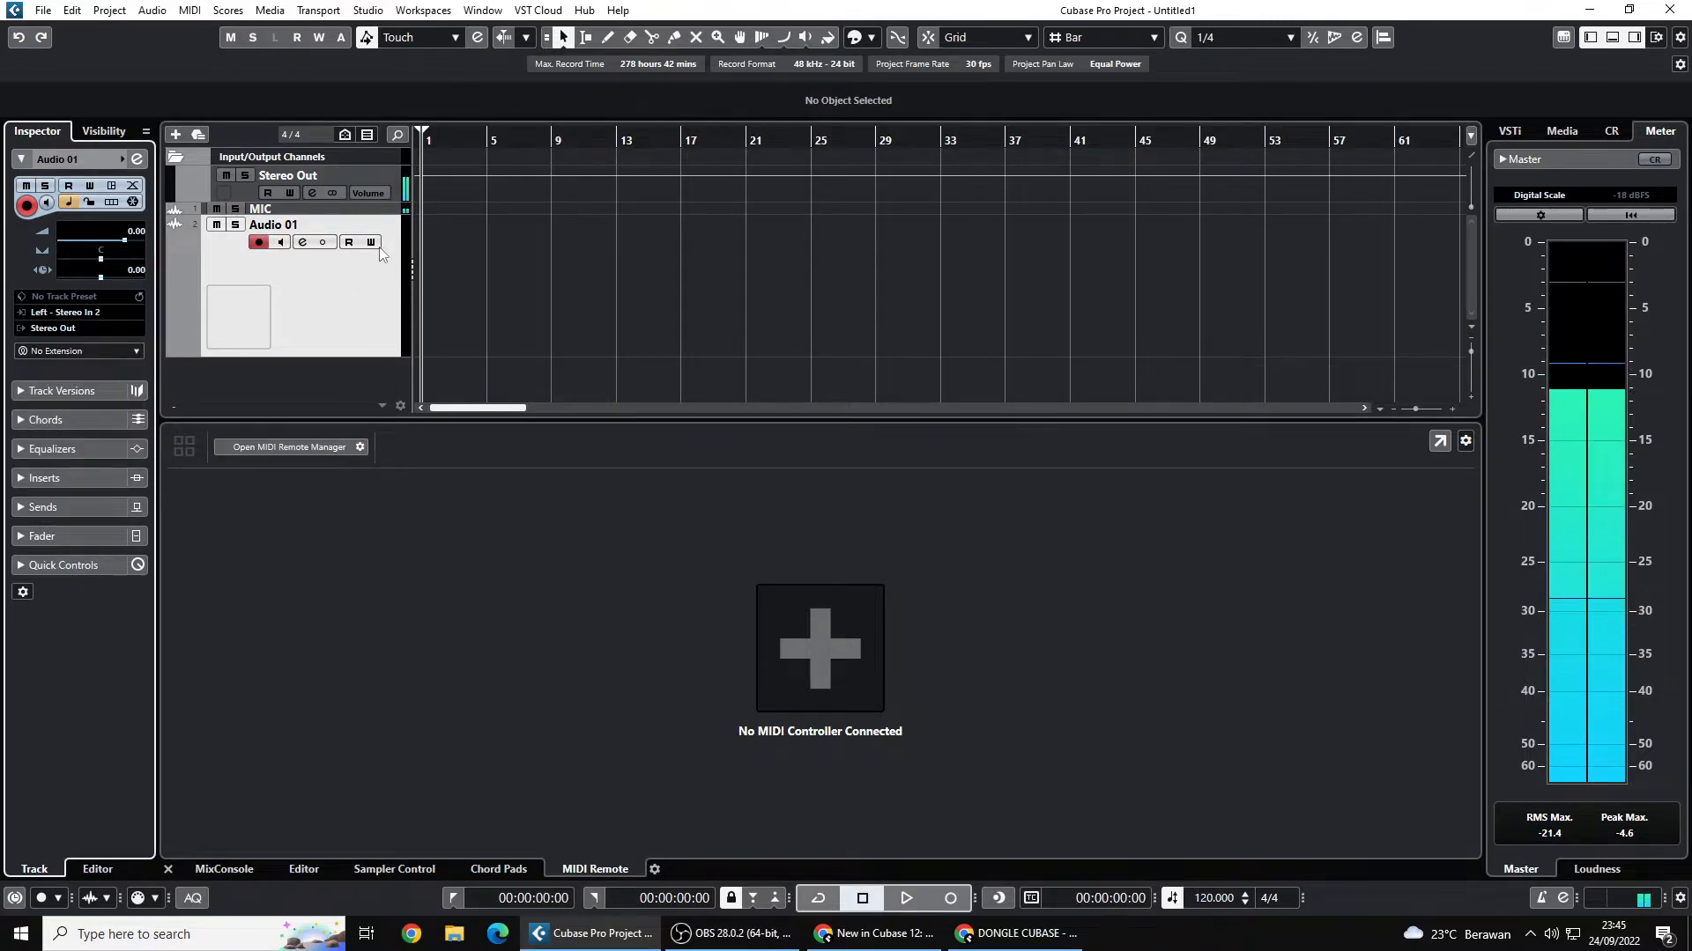
key(KP_Multiply)
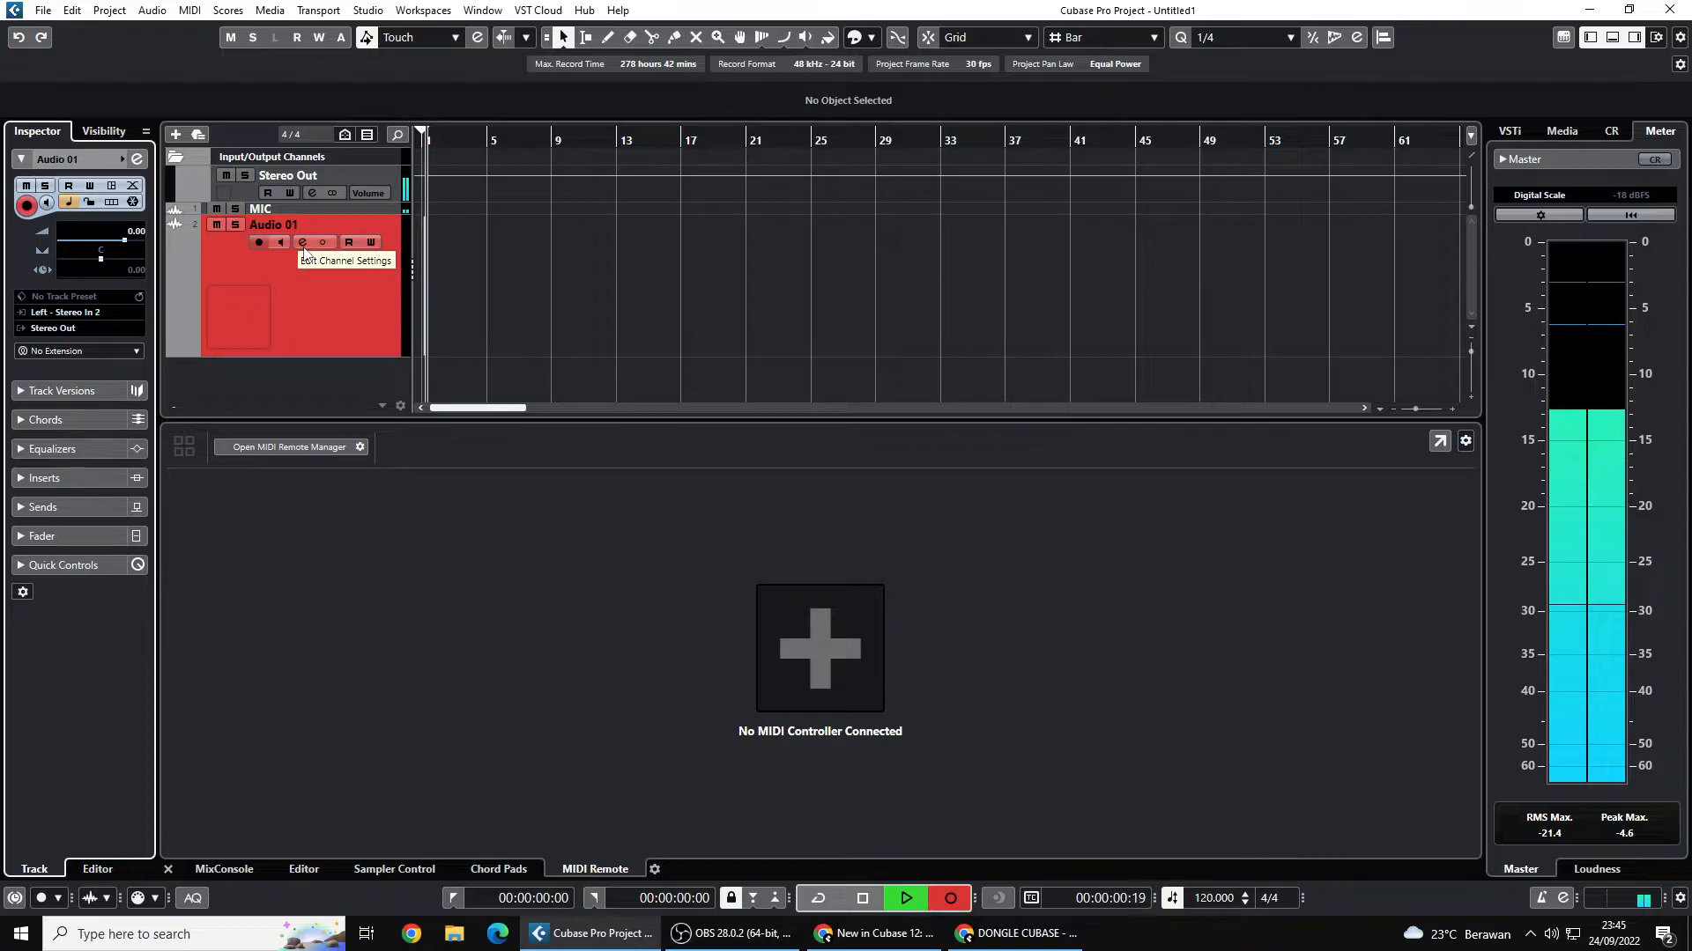
key(h)
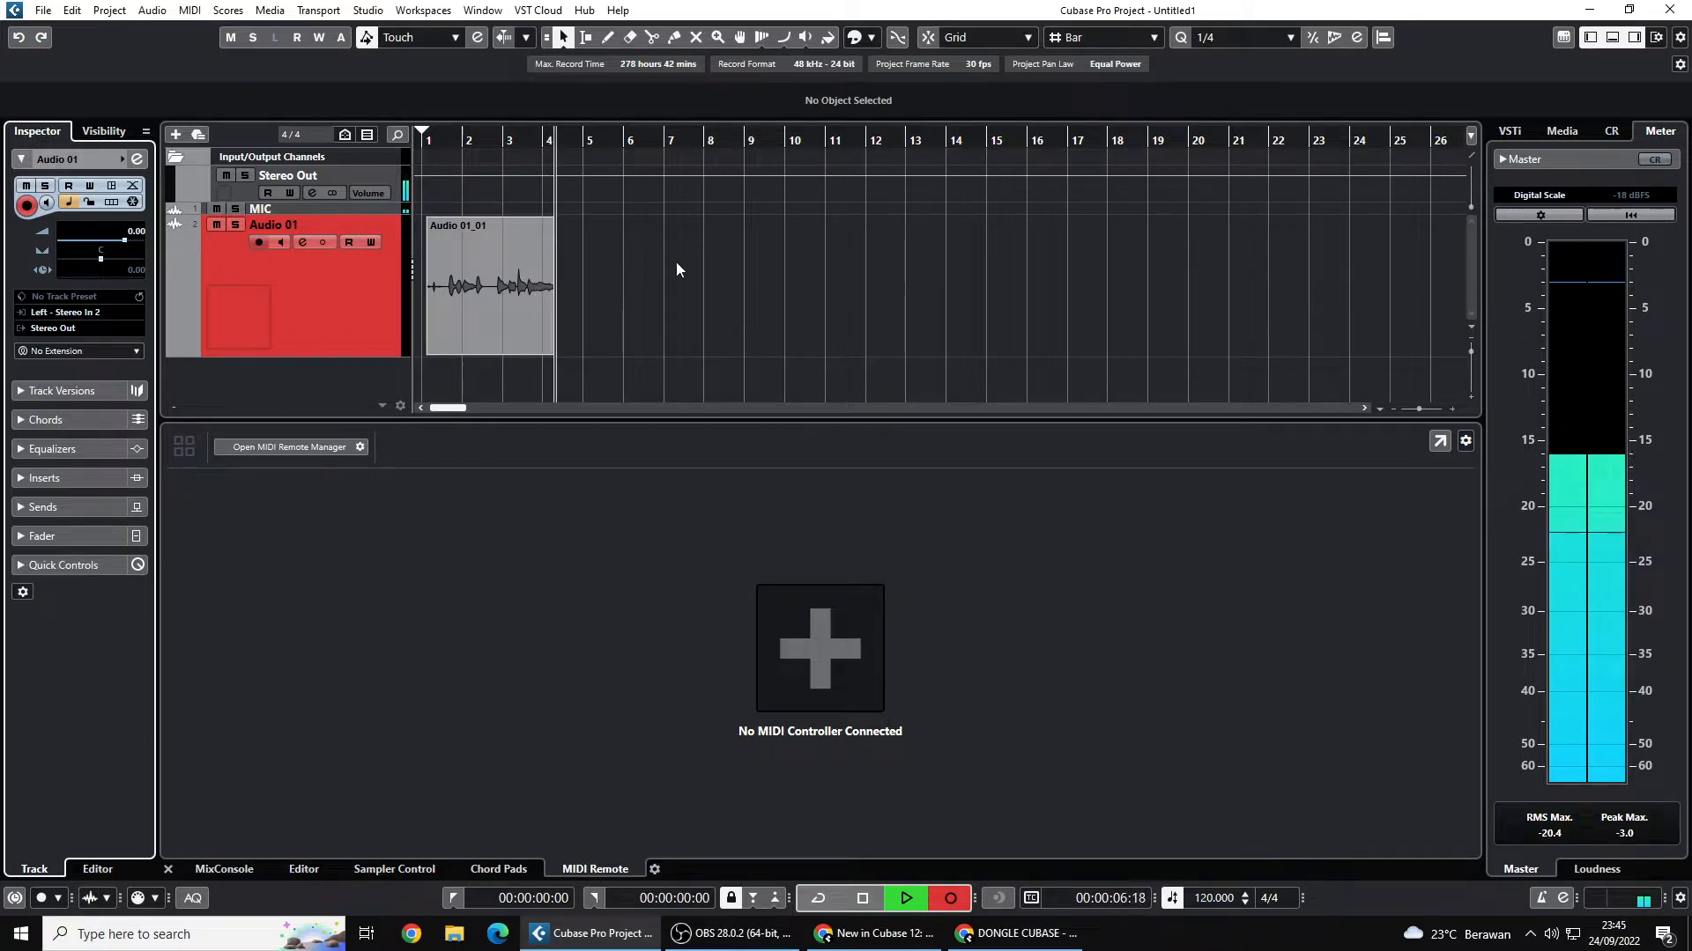
key(space)
- Open the recorded Audio 01 event for editing, apply the Melodyne extension to it, and view its detected notes
click(477, 141)
double_click(526, 328)
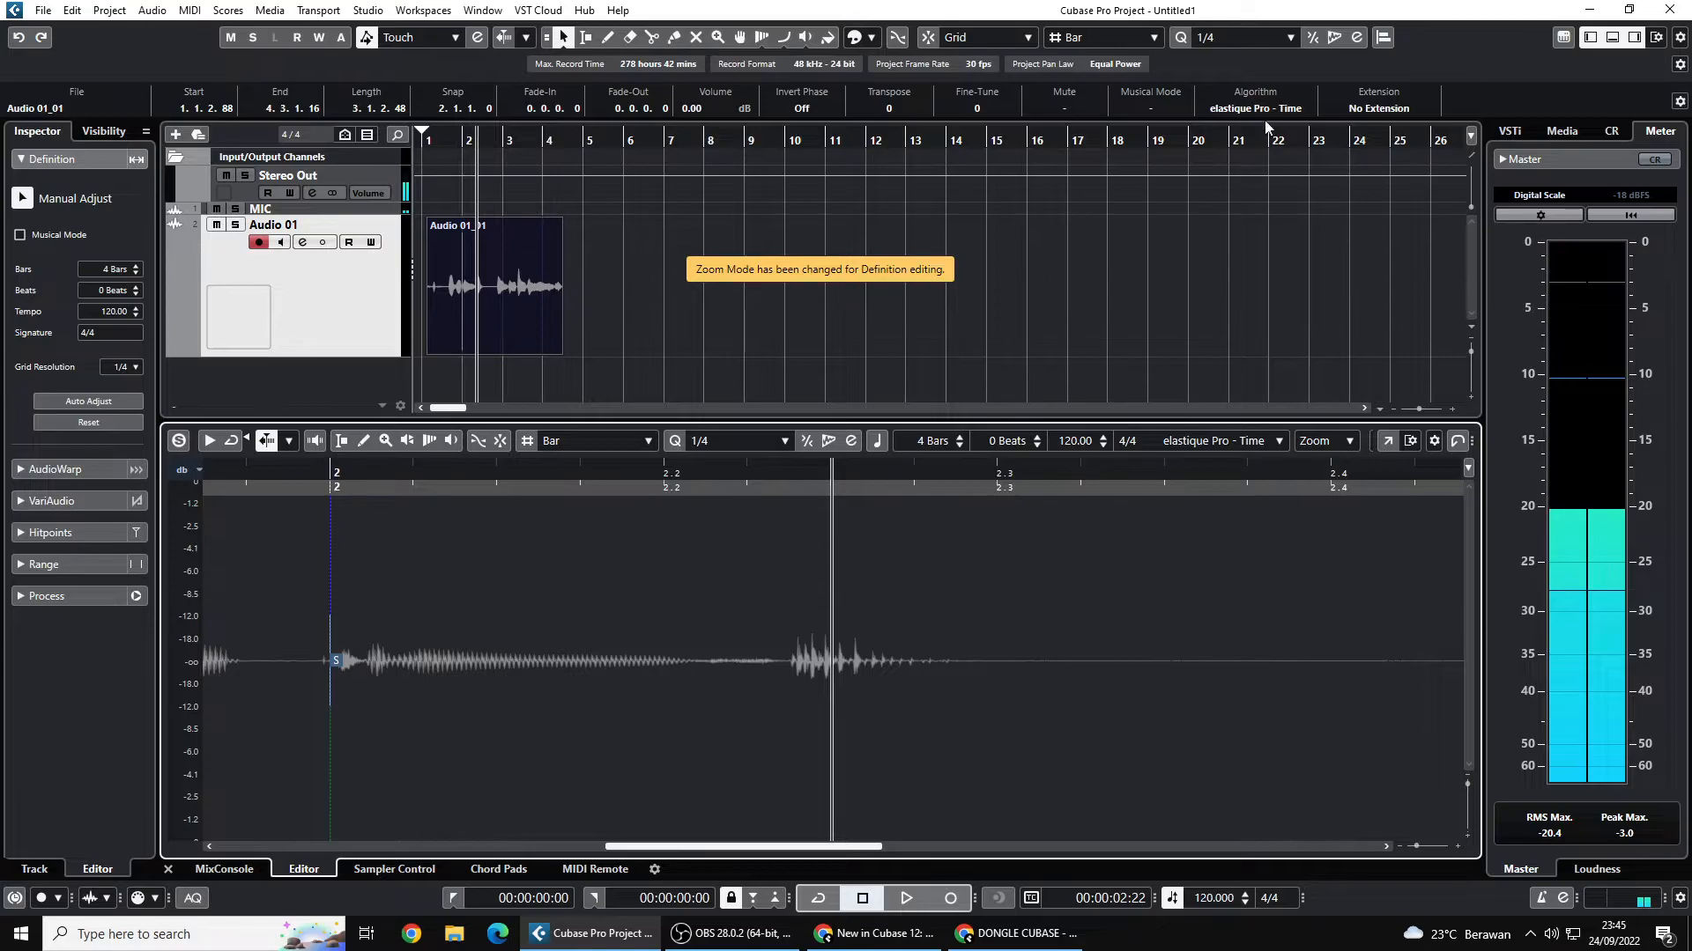
click(1345, 110)
click(659, 638)
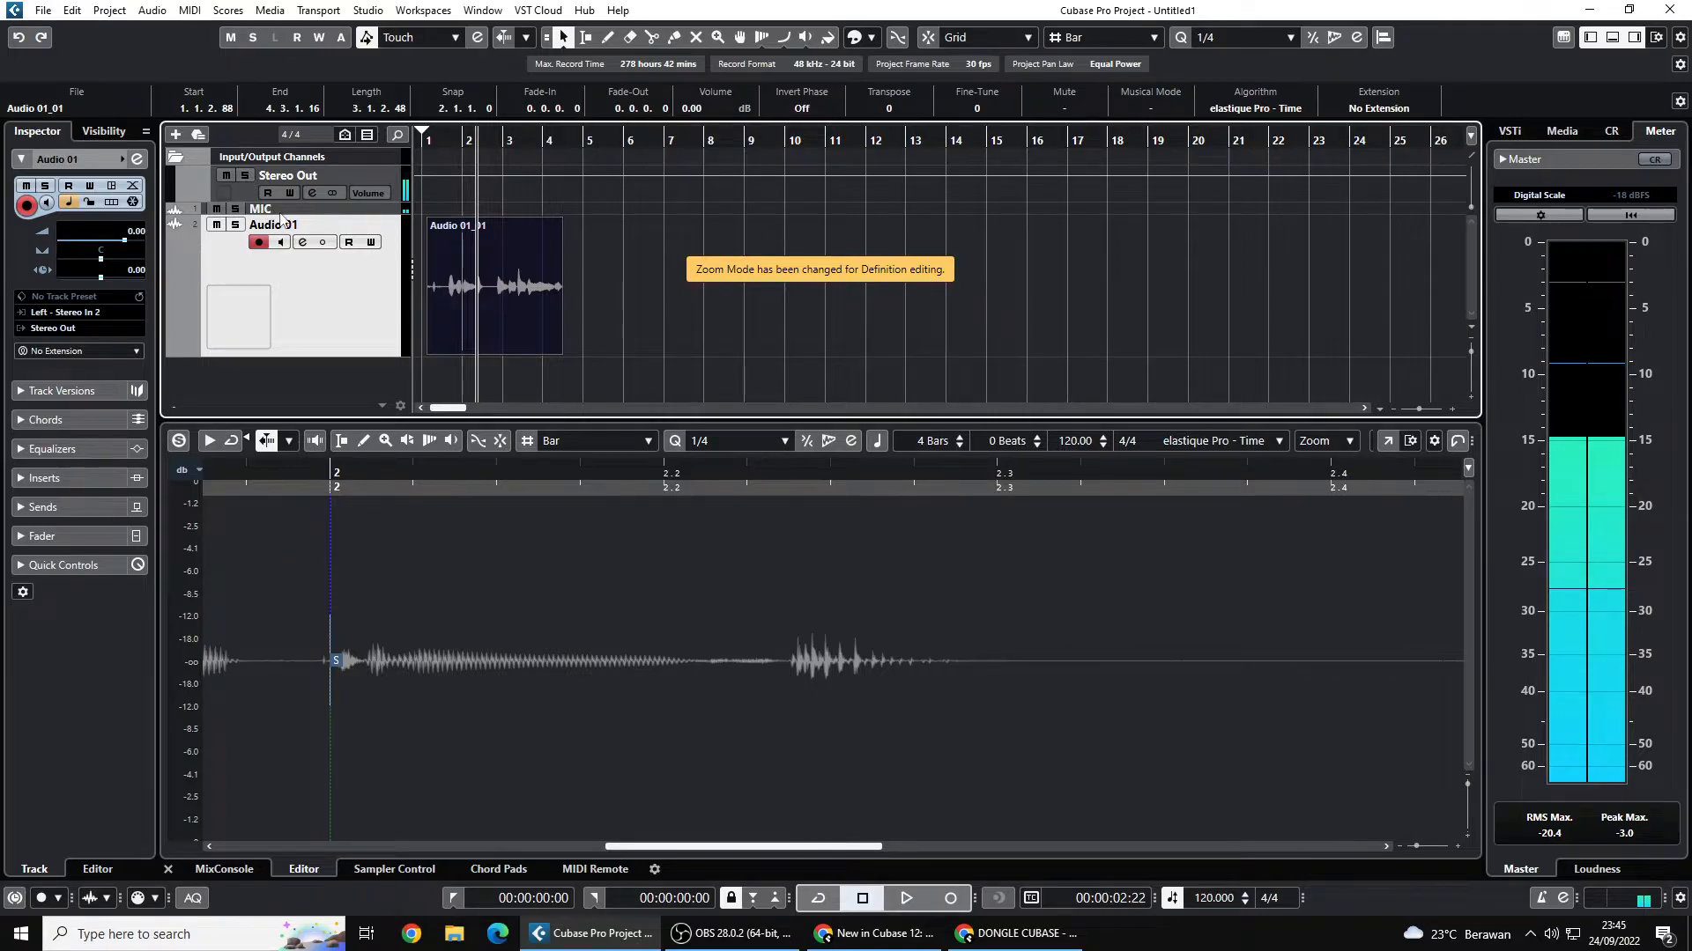
scroll(727, 642, up, 1)
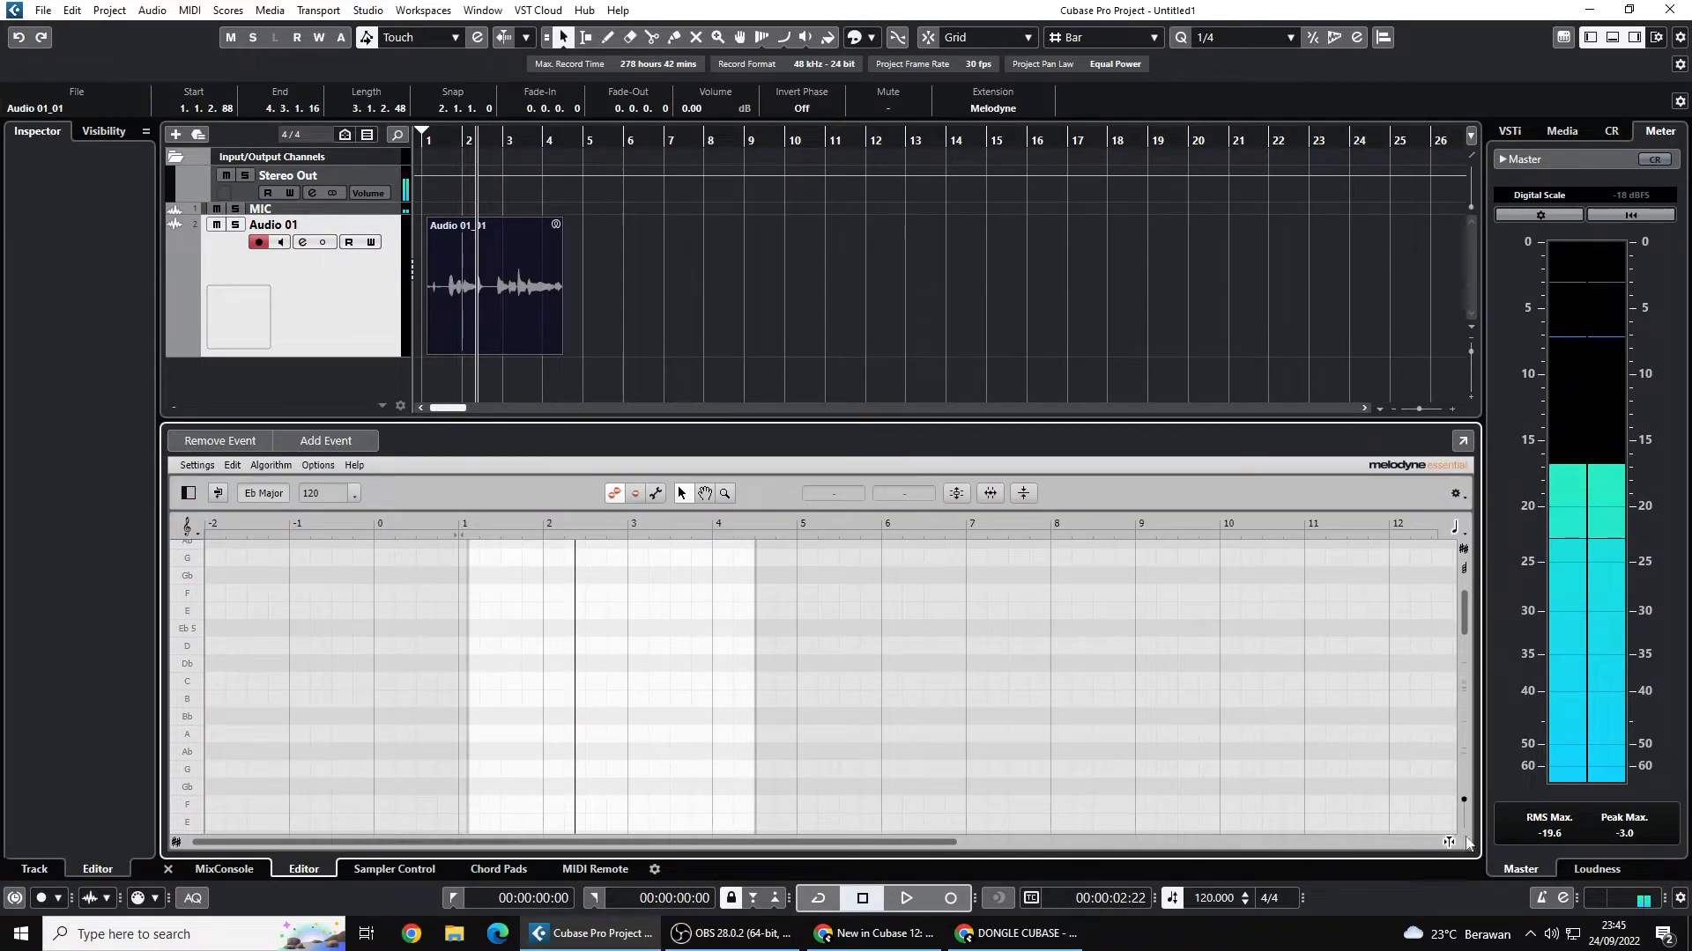
scroll(807, 703, down, 5)
scroll(712, 681, down, 4)
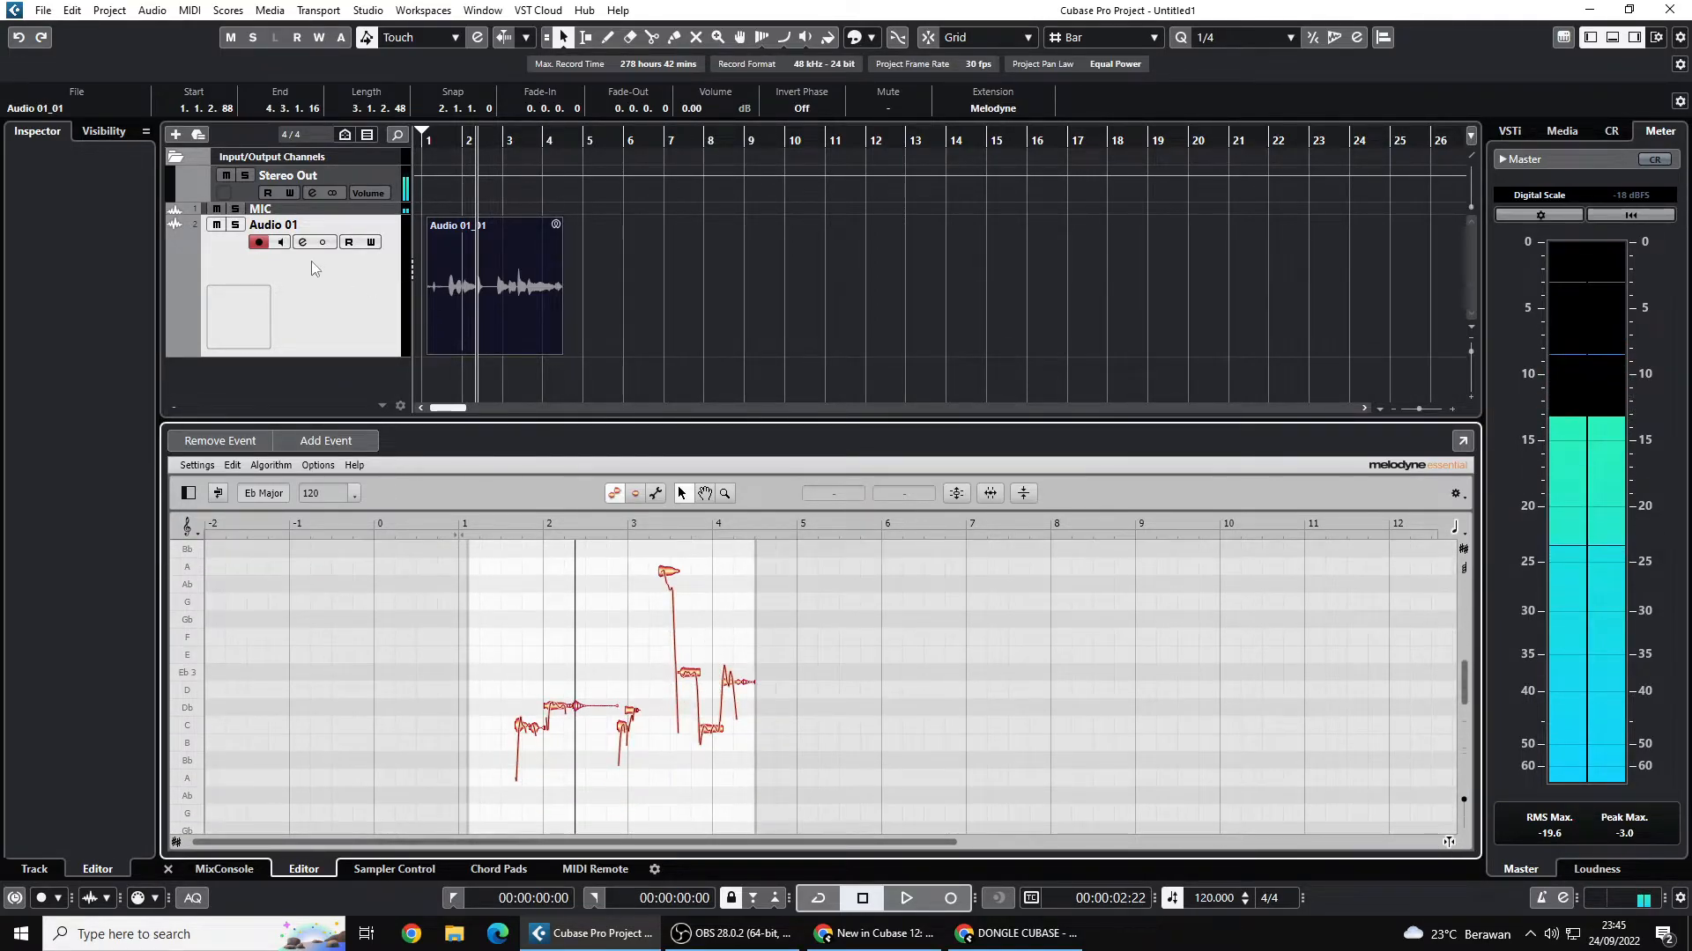
- Add the Melodyne plug-in to the first insert slot of the Audio 01 channel and close the plug-in window
click(304, 243)
click(463, 317)
text(Melod)
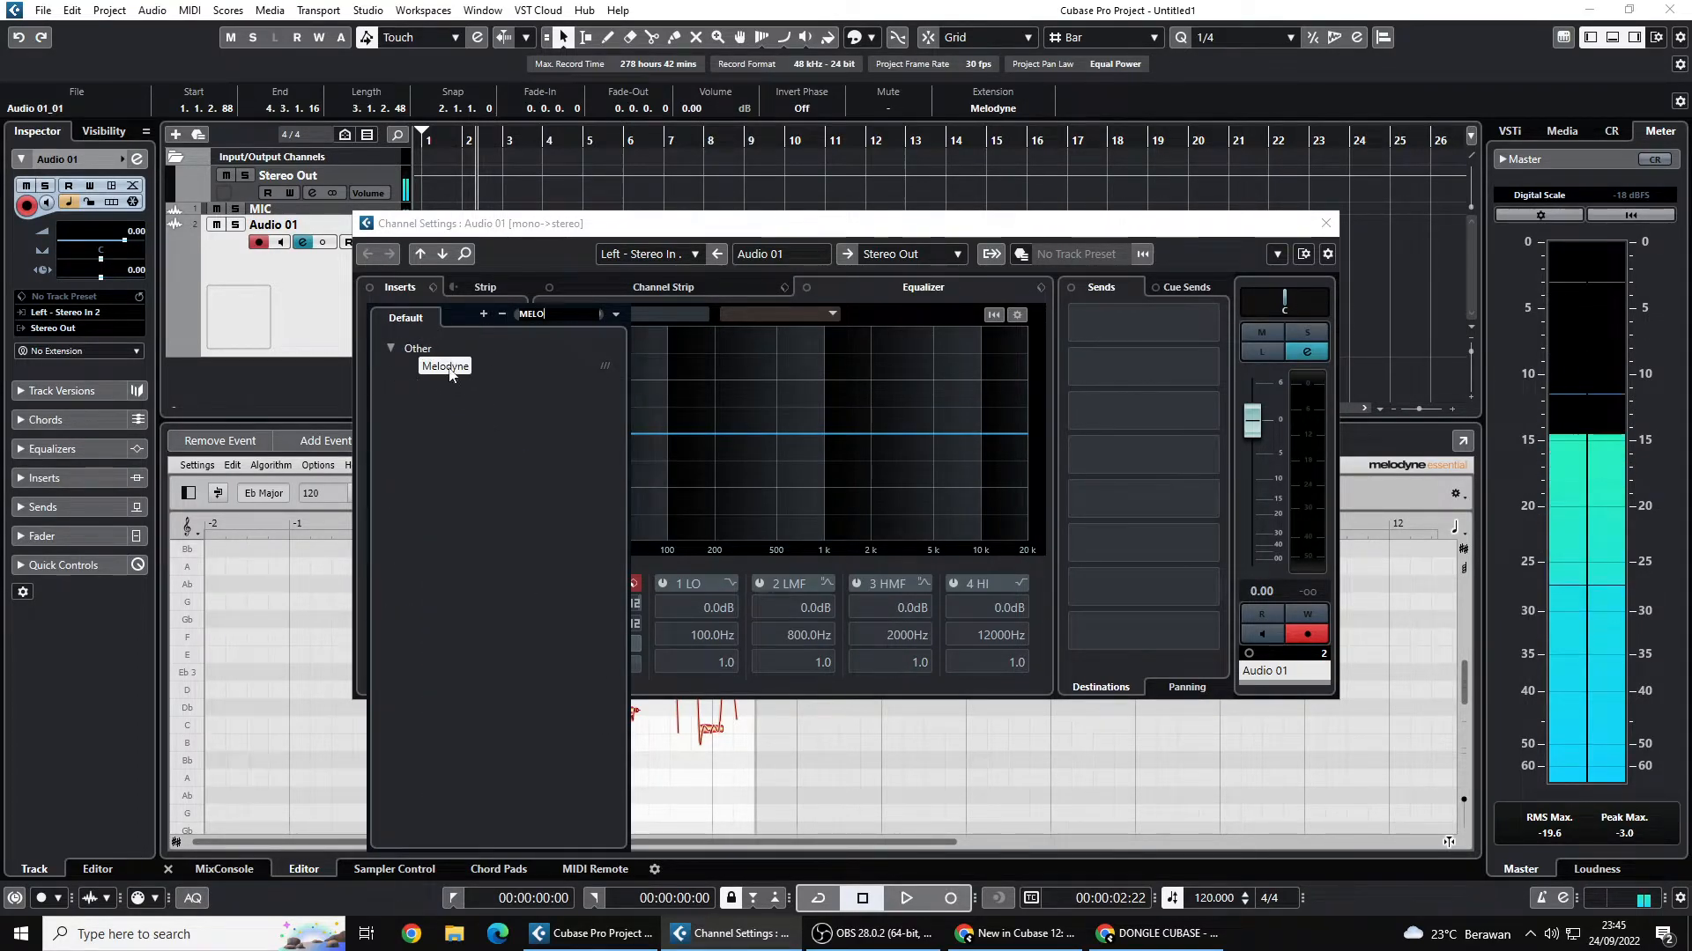
click(449, 367)
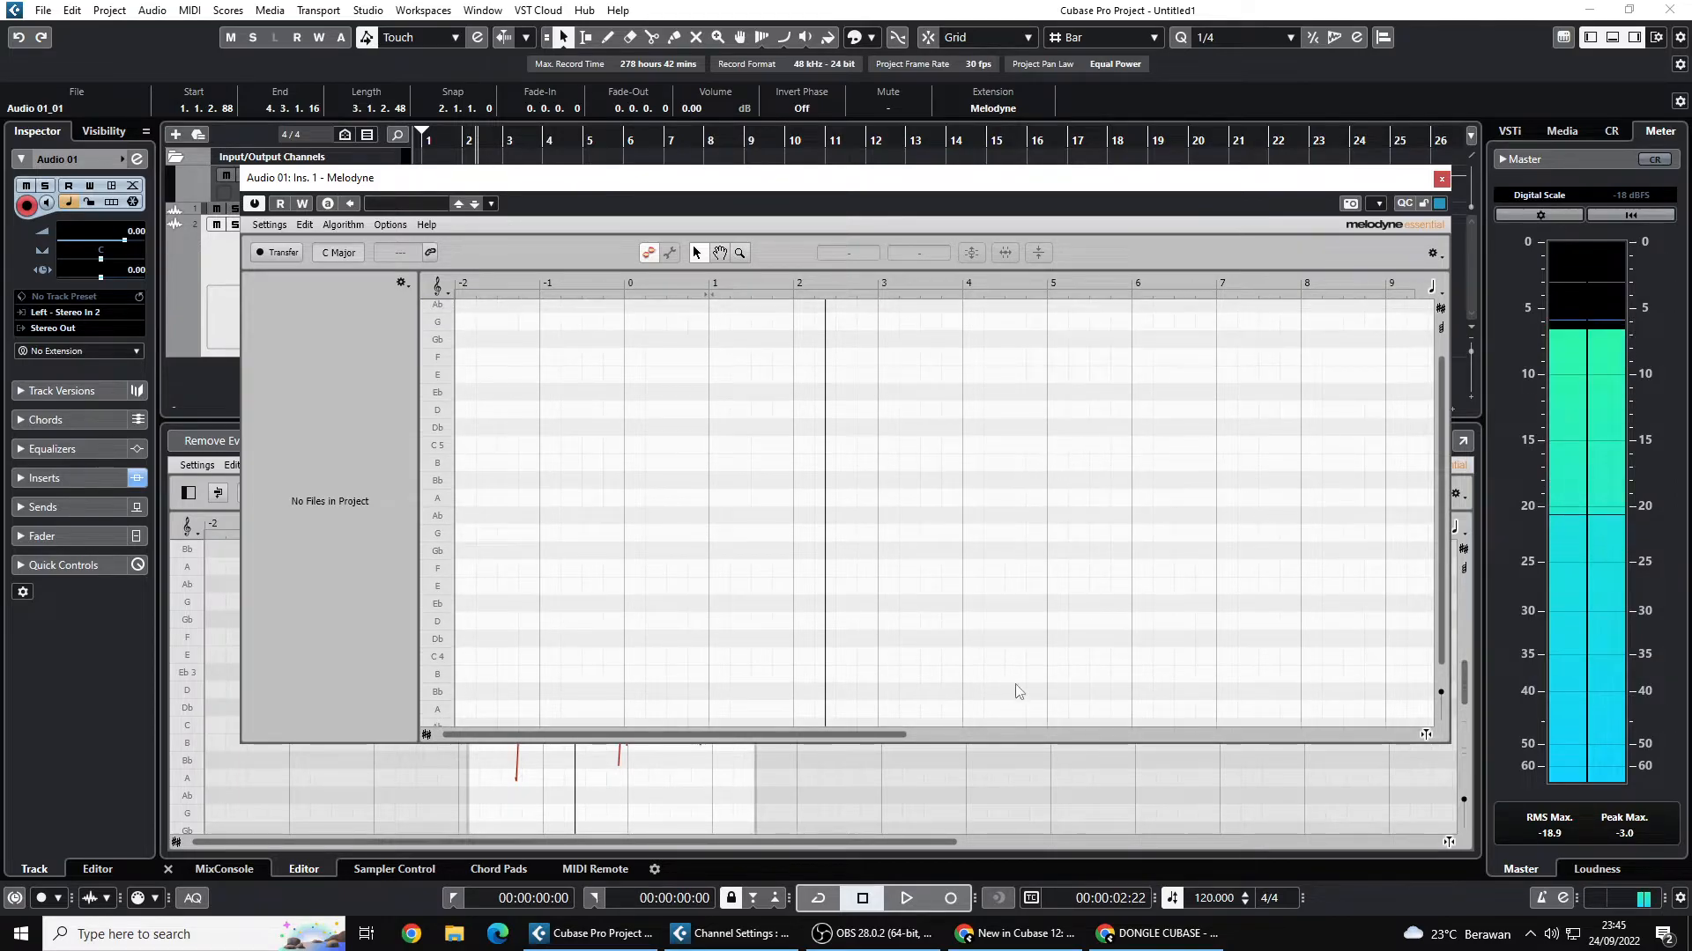
mouse_move(814, 735)
mouse_down()
mouse_move(1087, 735)
mouse_move(806, 735)
mouse_up()
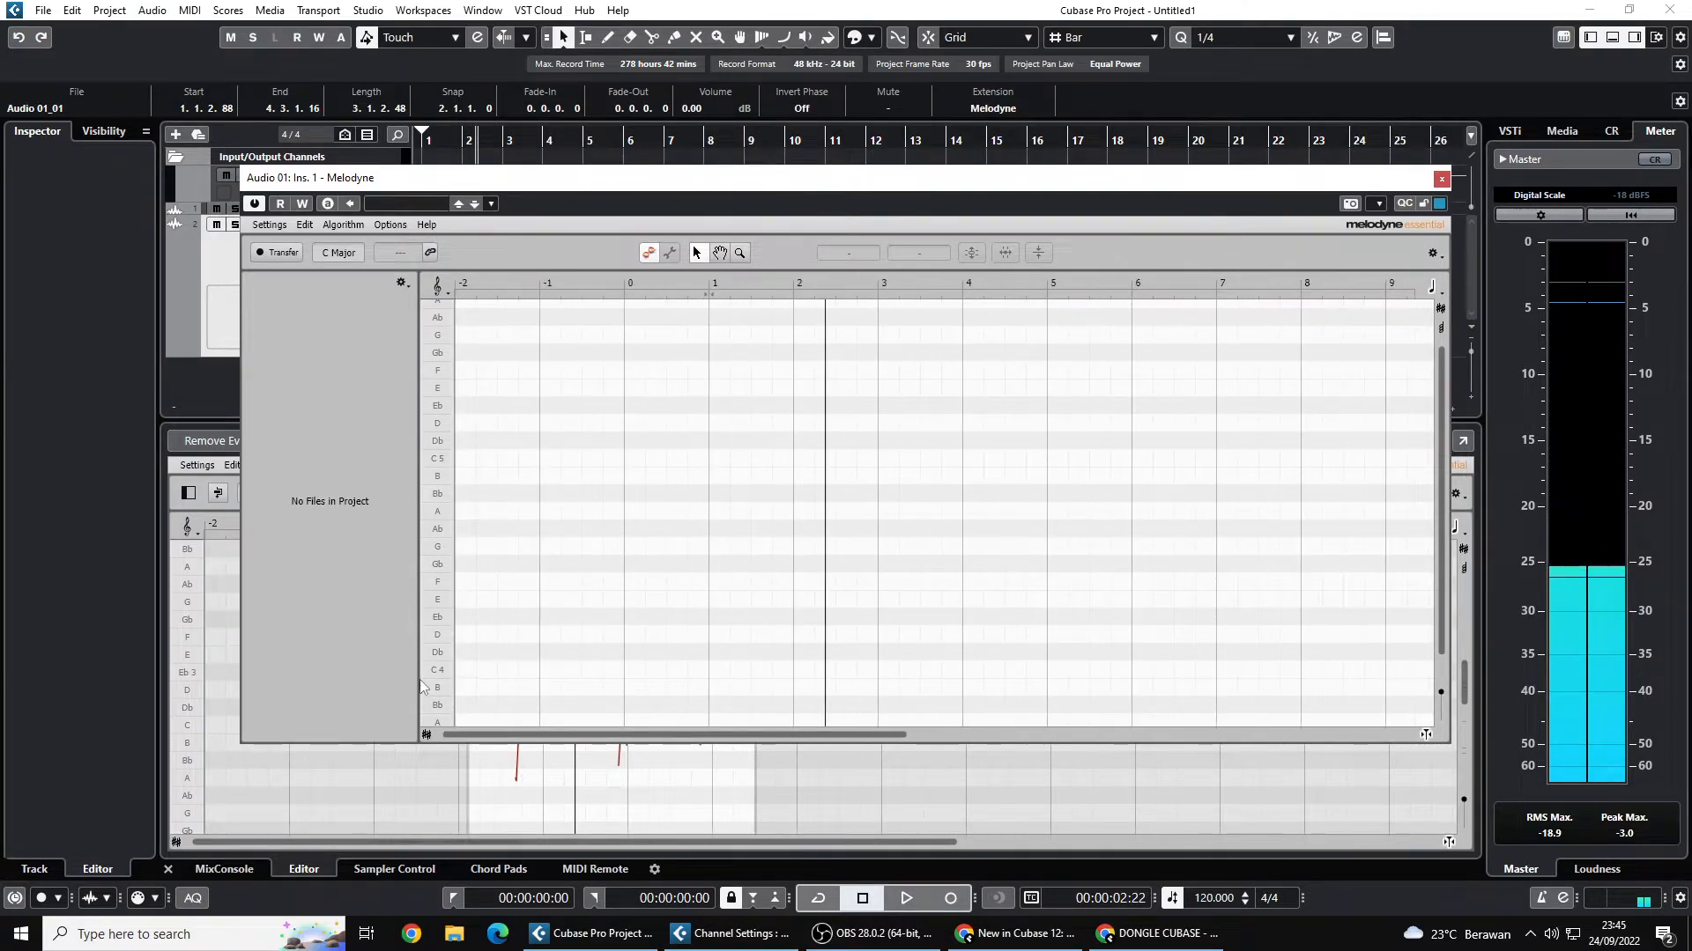
click(1440, 180)
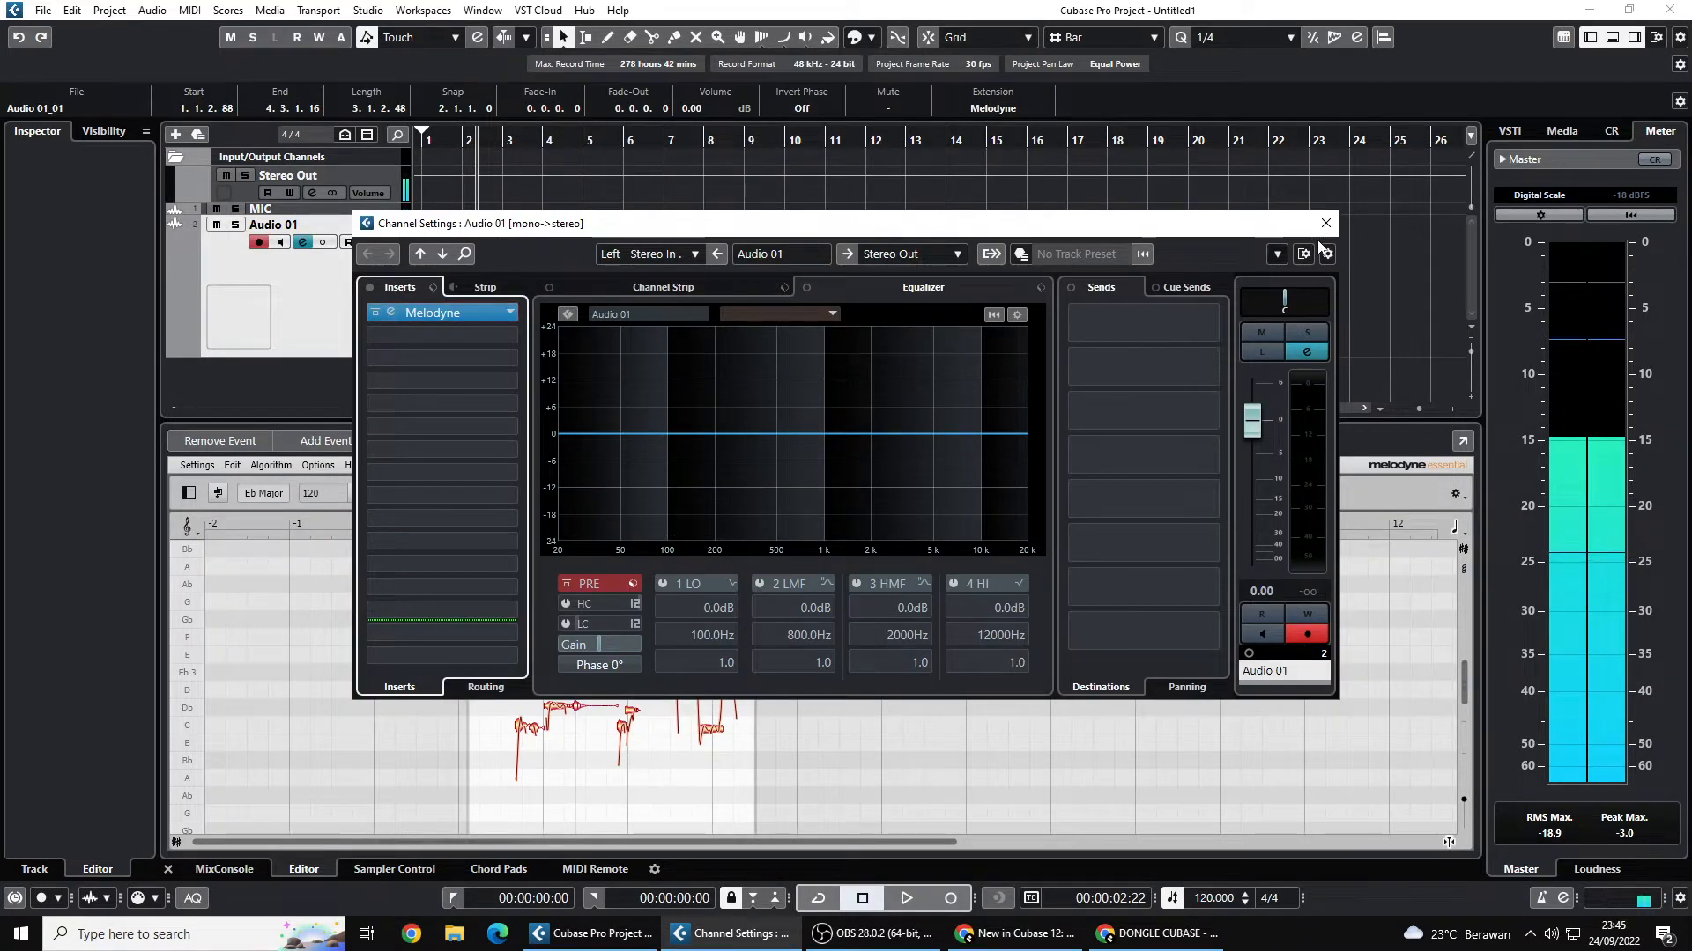
- Close the Audio 01 channel settings, play the take in the Melodyne editor, and select its highest note, A 3
click(1332, 226)
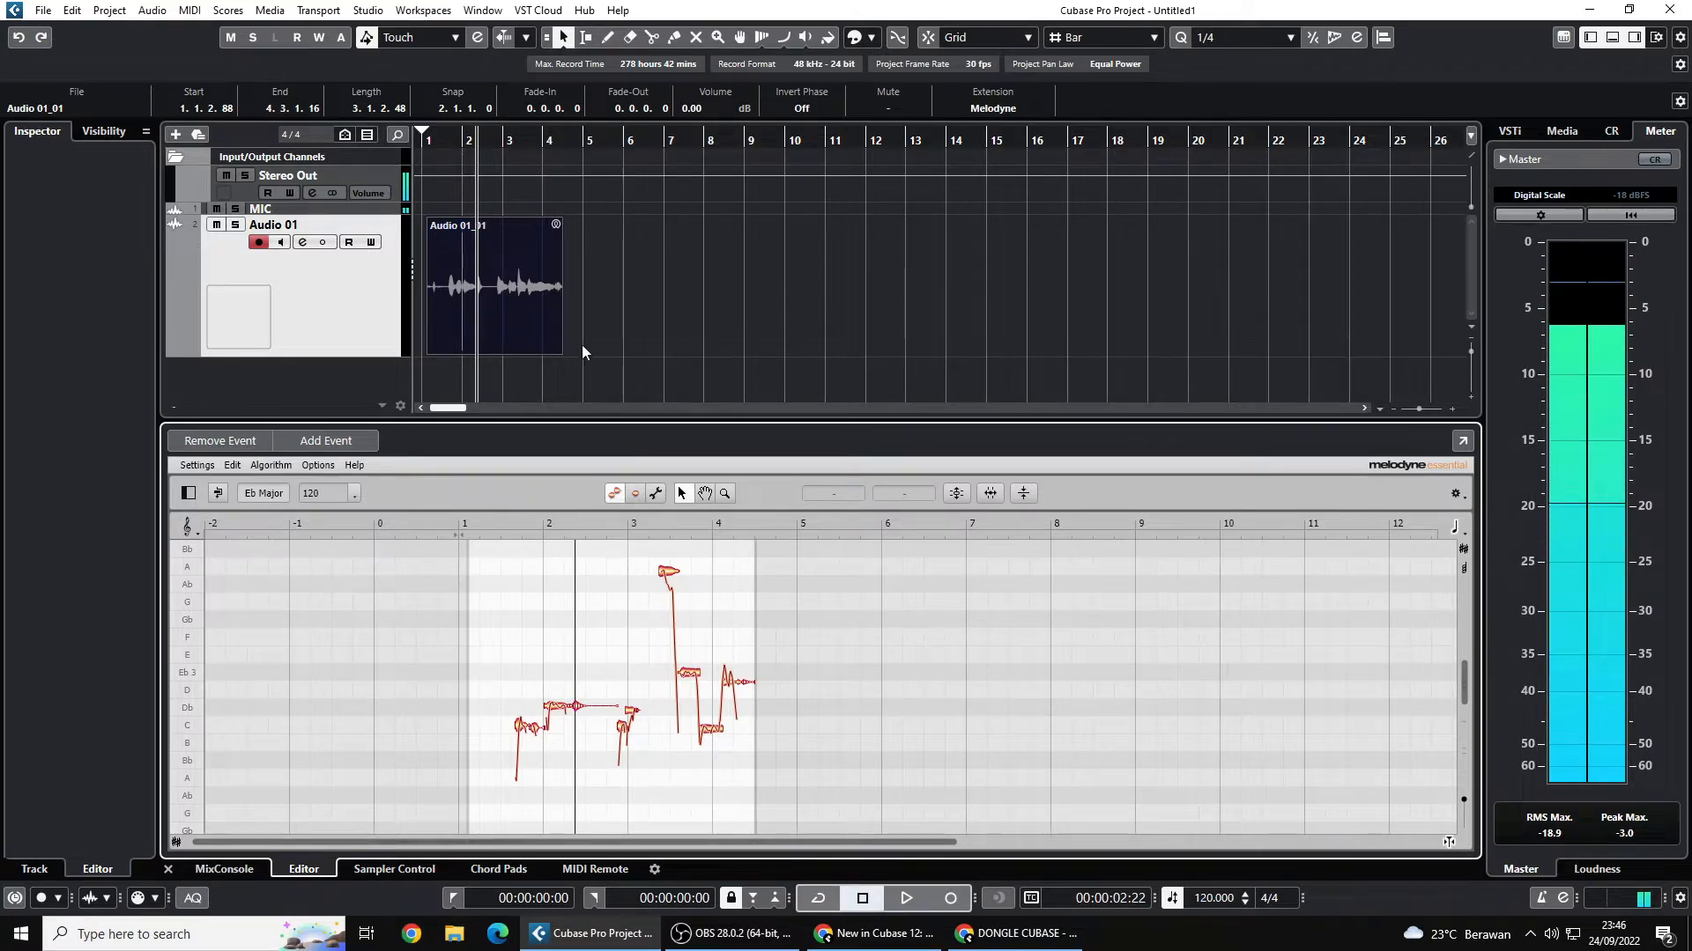
scroll(691, 559, up, 1)
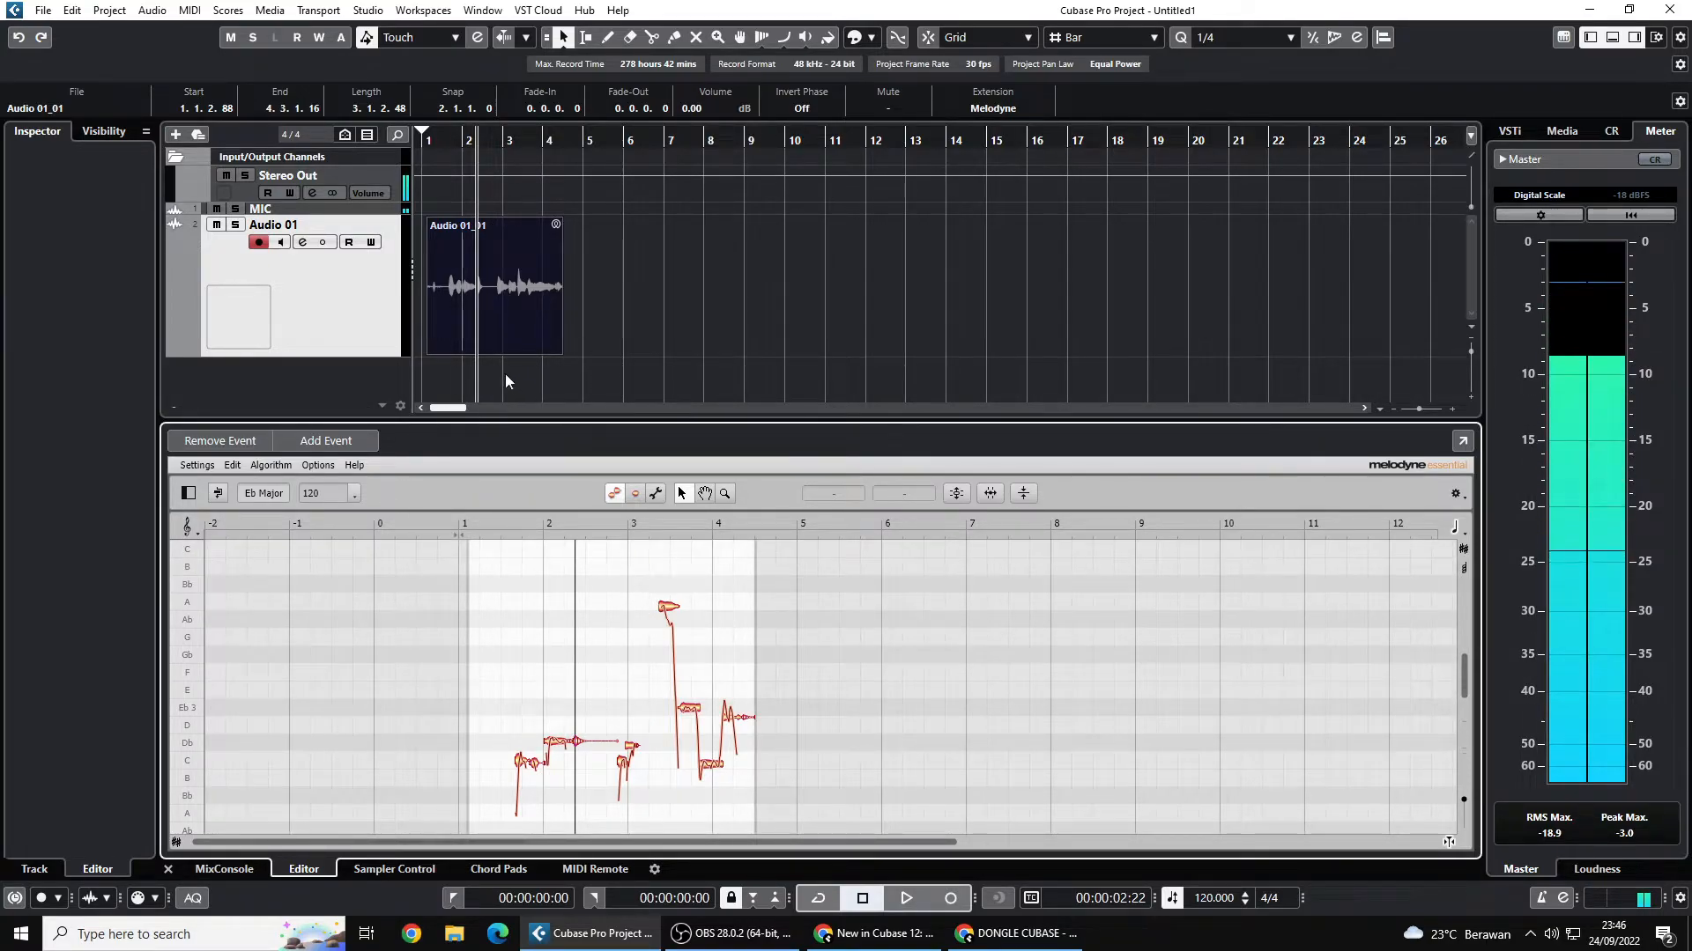
double_click(516, 522)
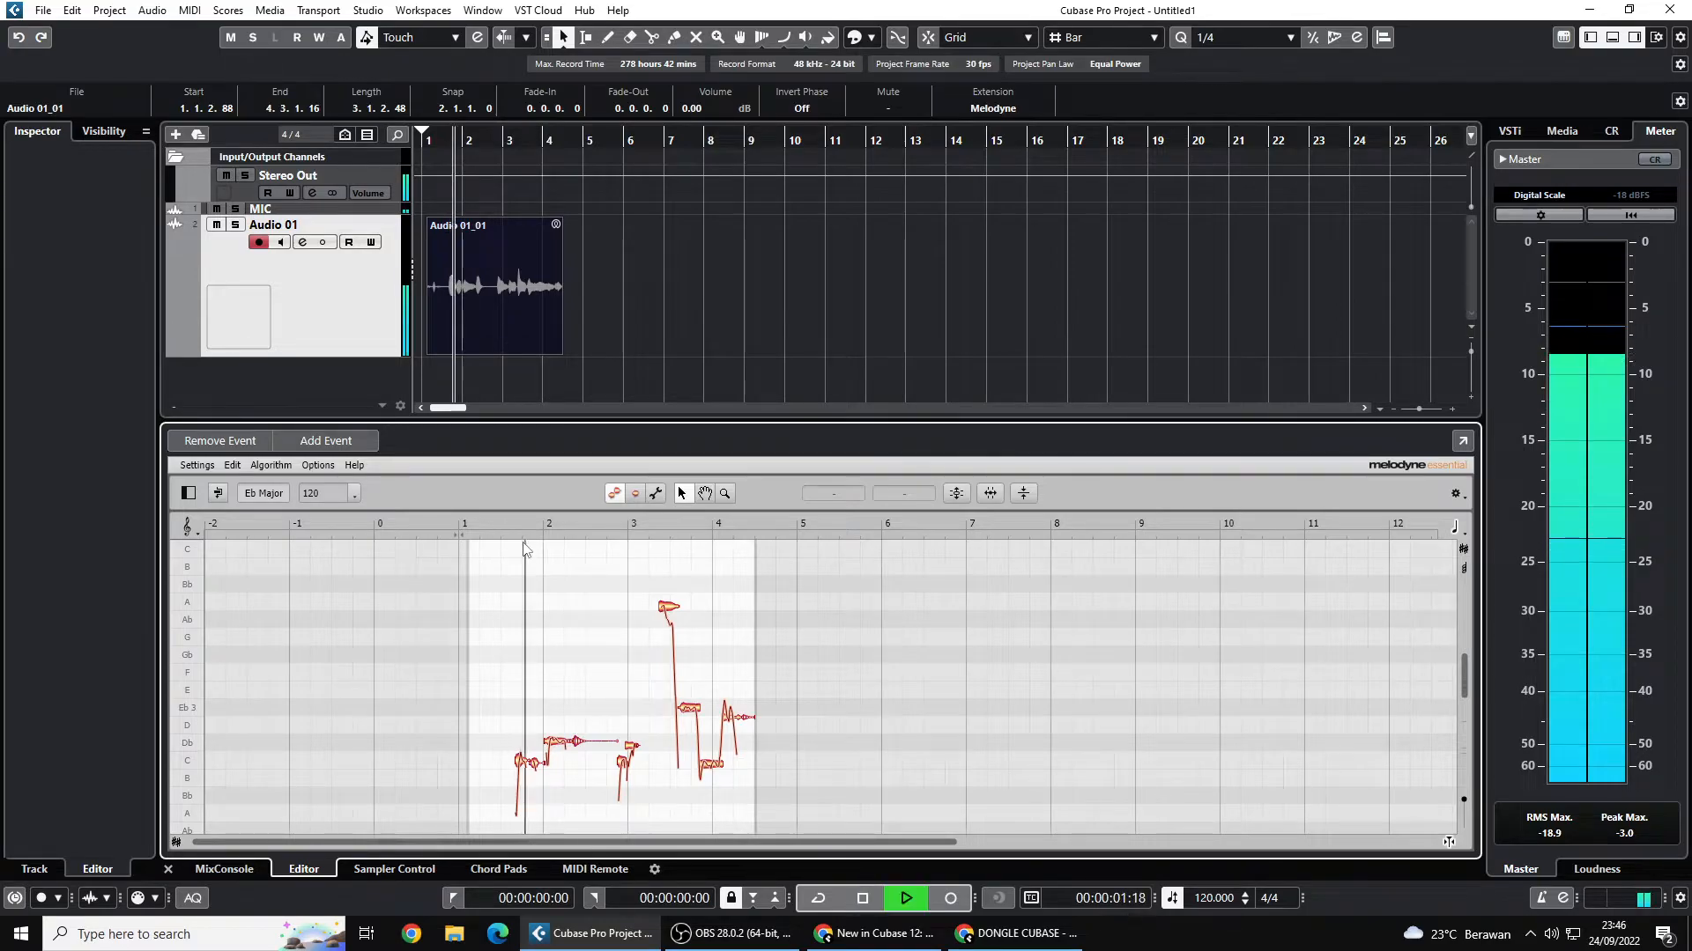
key(space)
drag(668, 607, 669, 607)
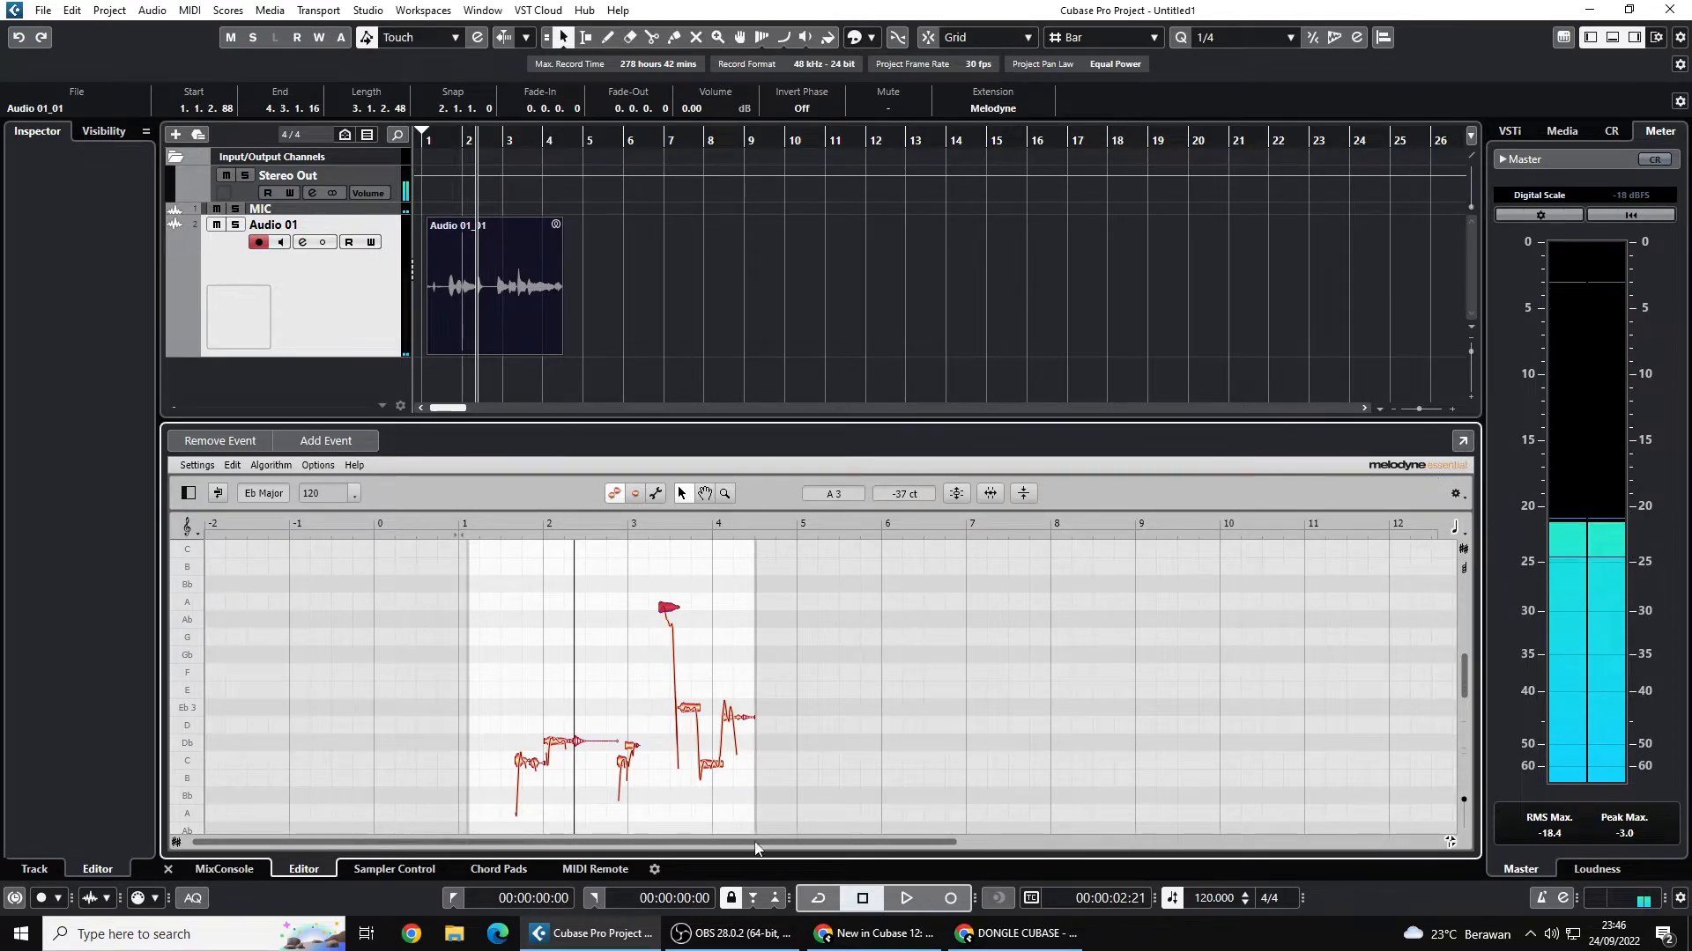
- Switch to the New in Cubase 12 page in Chrome, view the Cubase Pro 12 purchase options, and close them
mouse_move(892, 936)
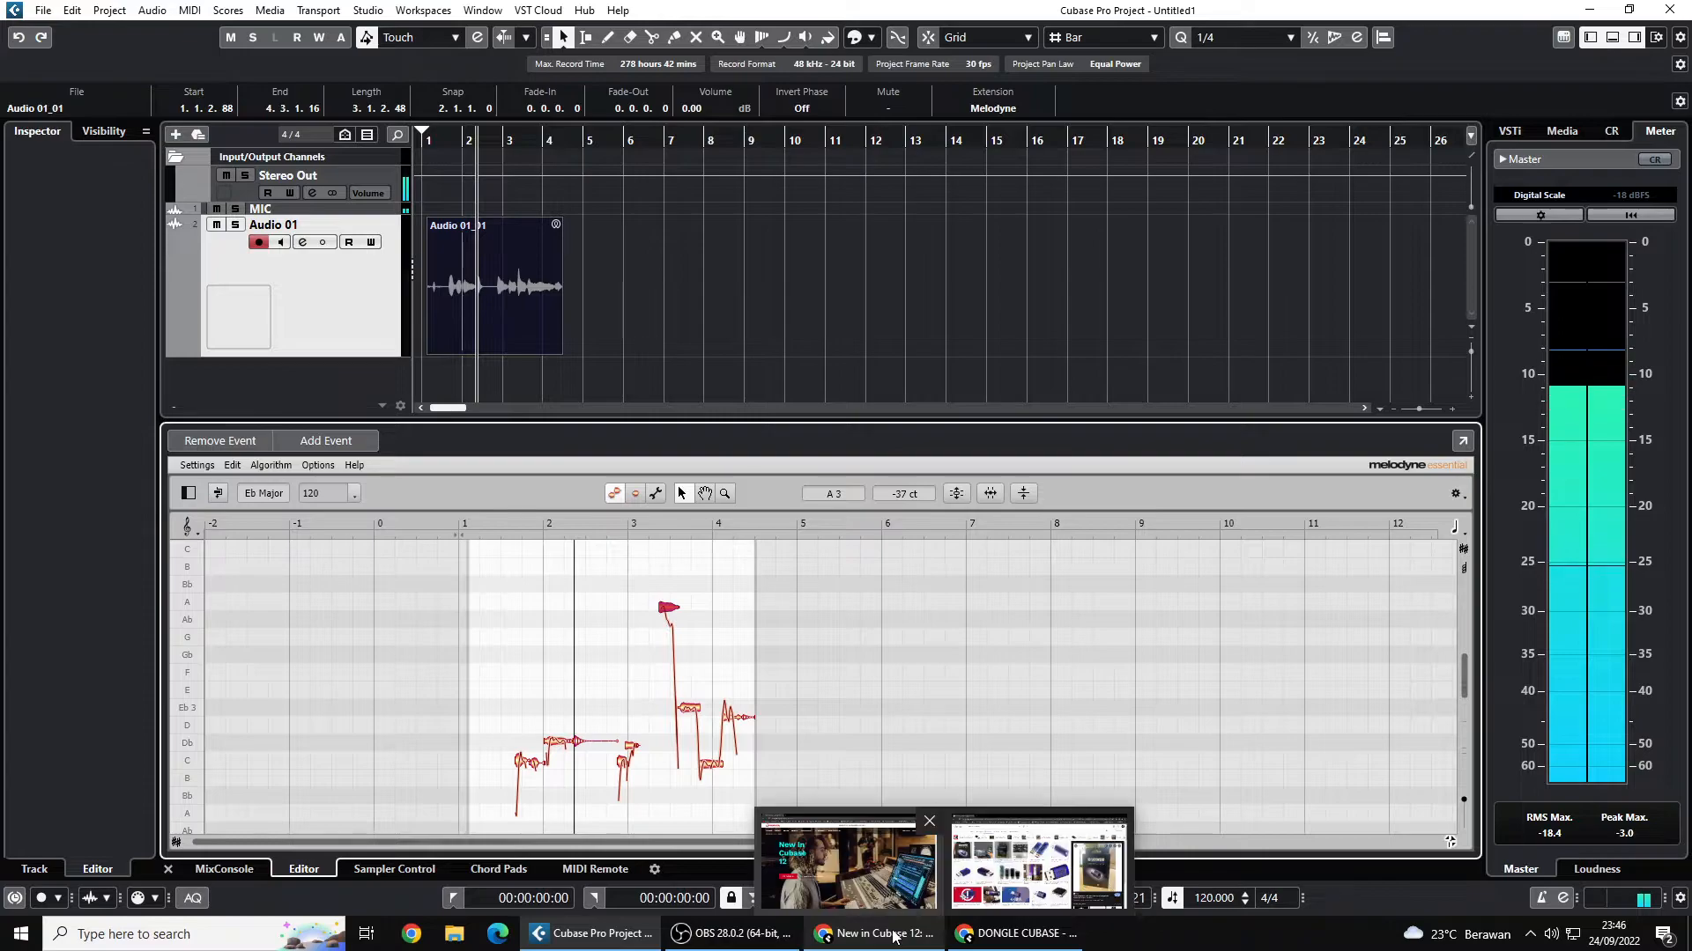
click(1053, 377)
click(877, 934)
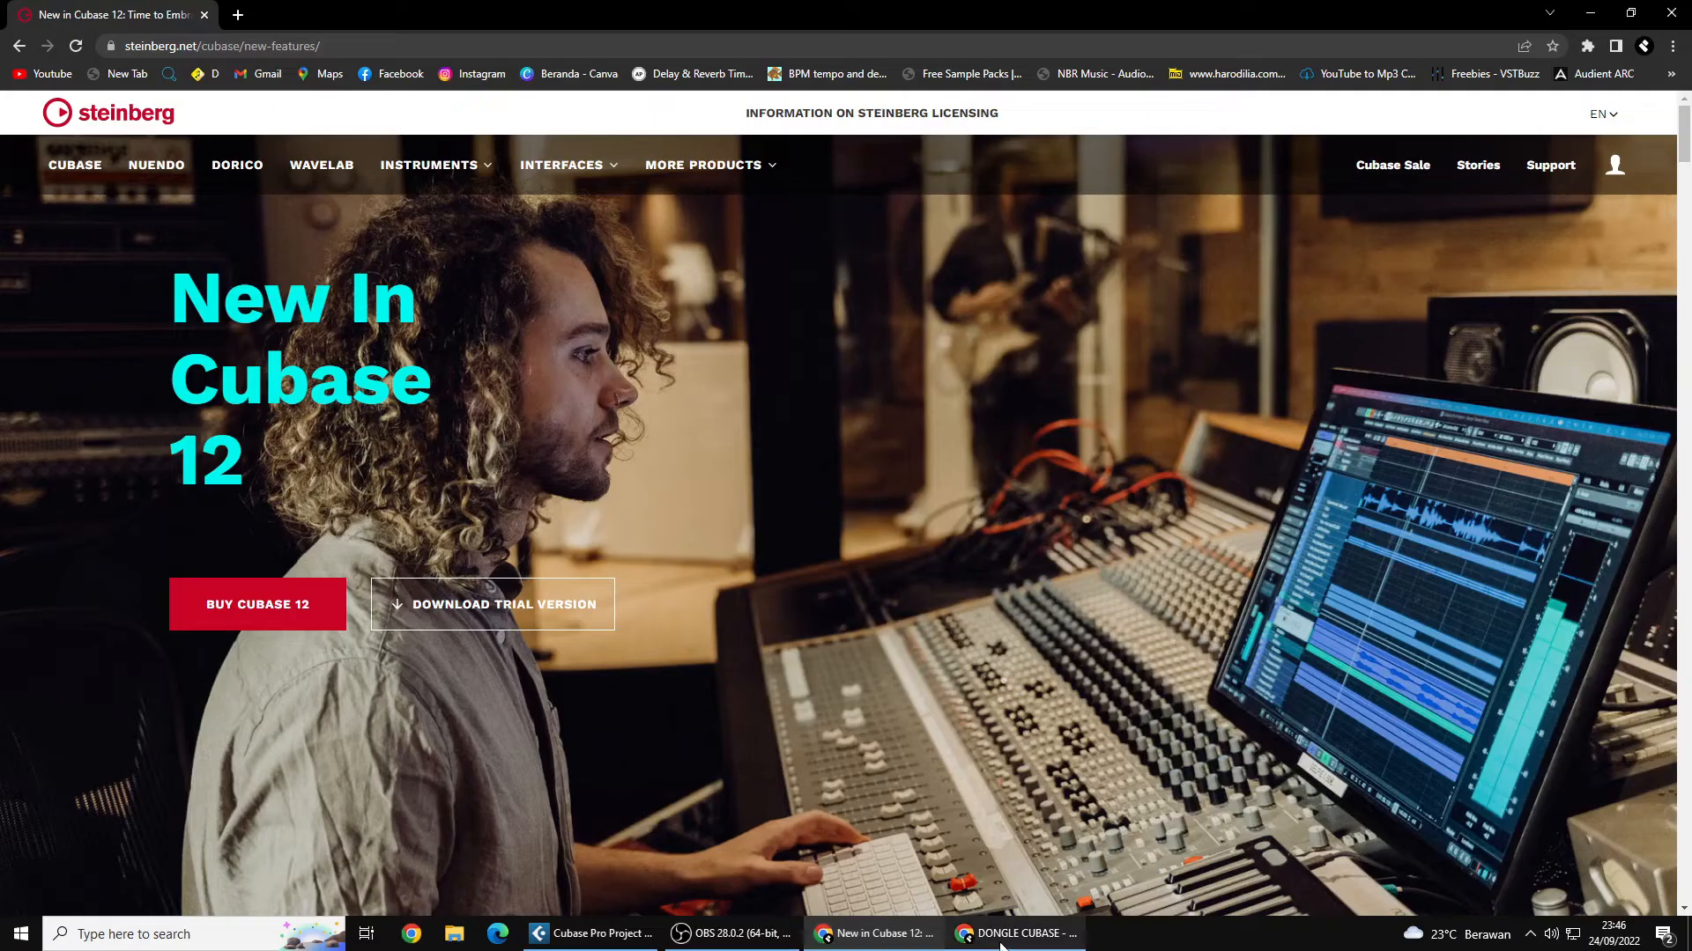
click(289, 601)
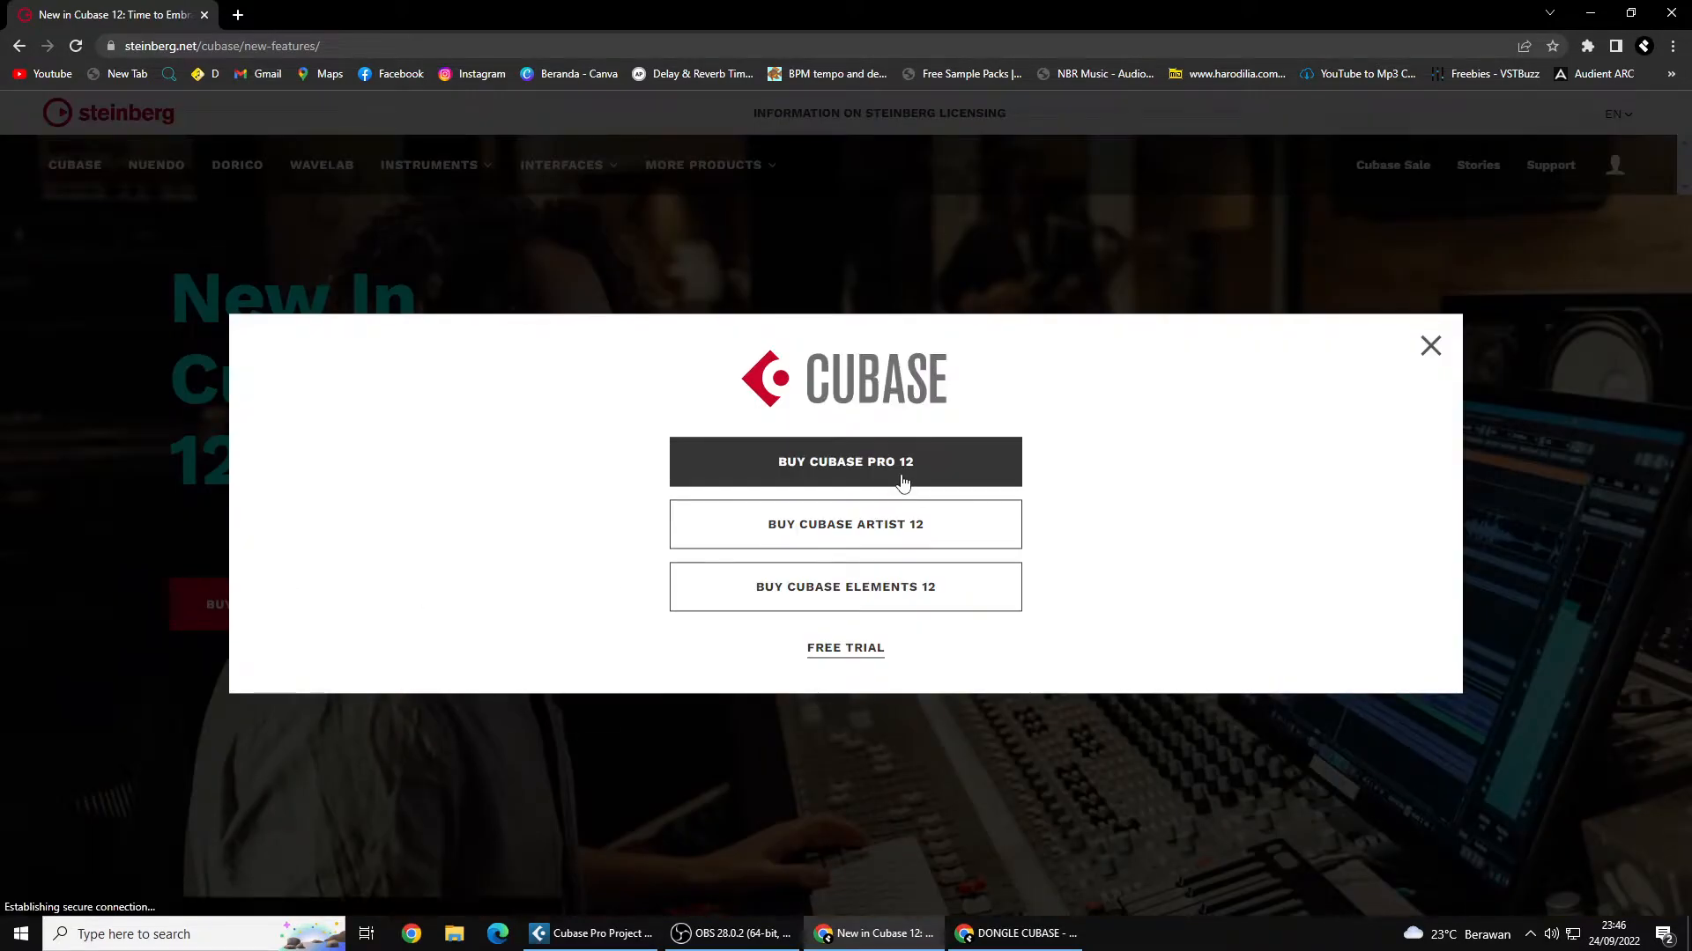
click(902, 482)
scroll(598, 577, down, 2)
scroll(1174, 240, up, 2)
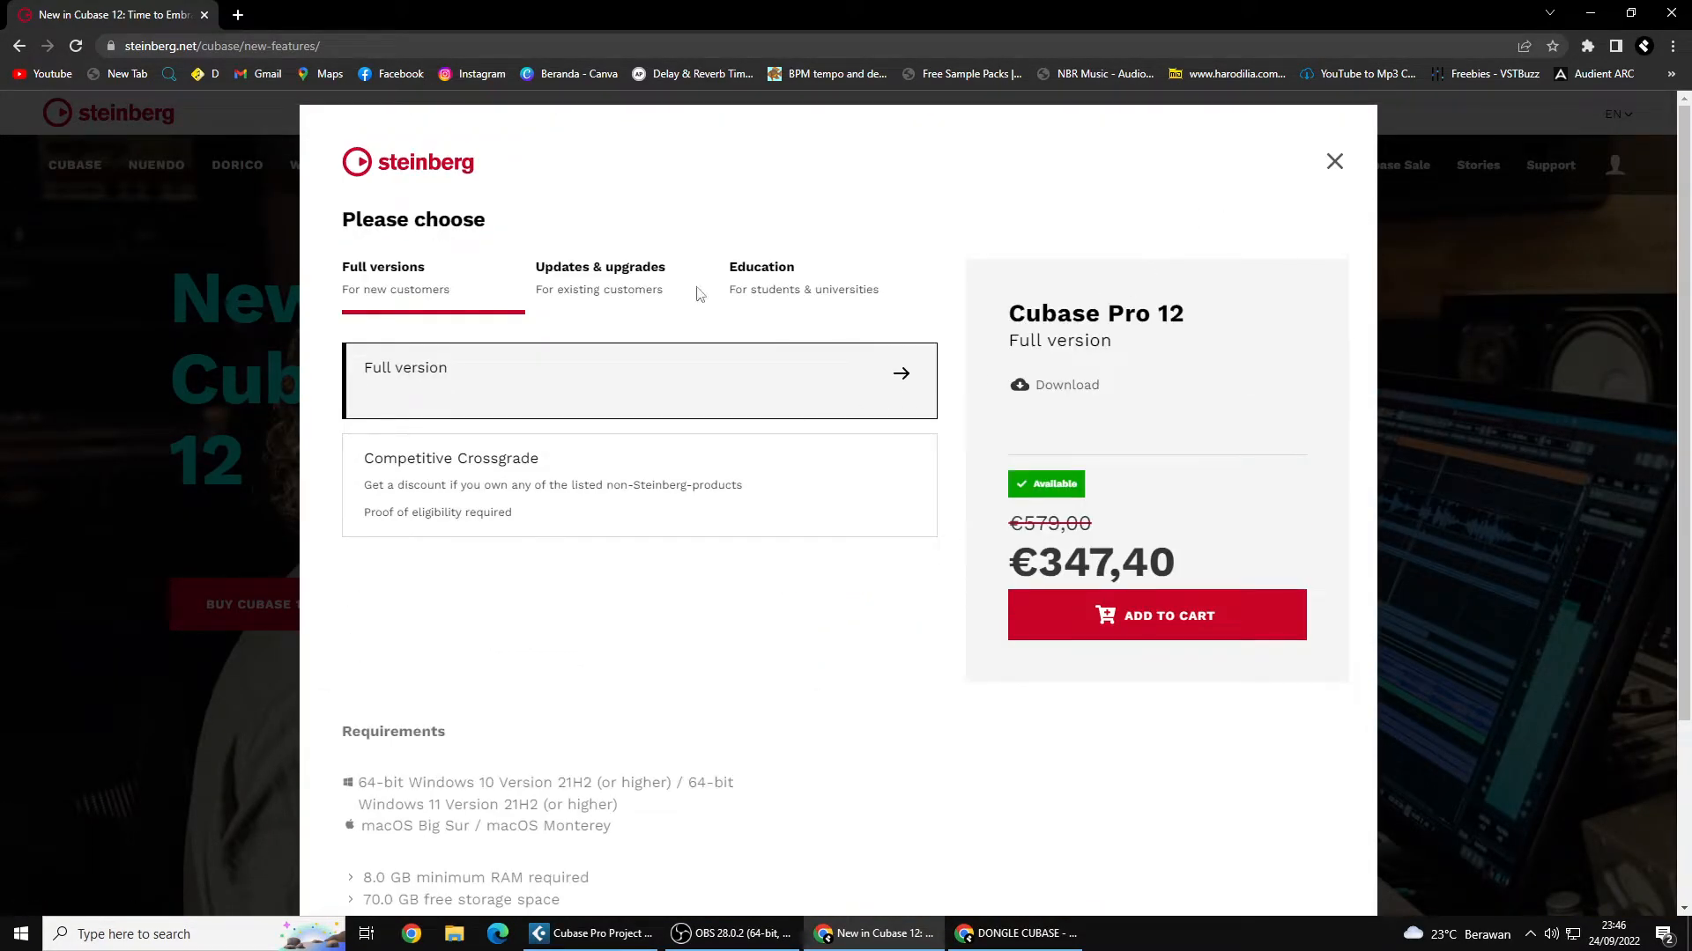
click(660, 286)
click(1333, 164)
- Look through the new Cubase 12 features and show Steinberg's list of further products
scroll(873, 564, down, 10)
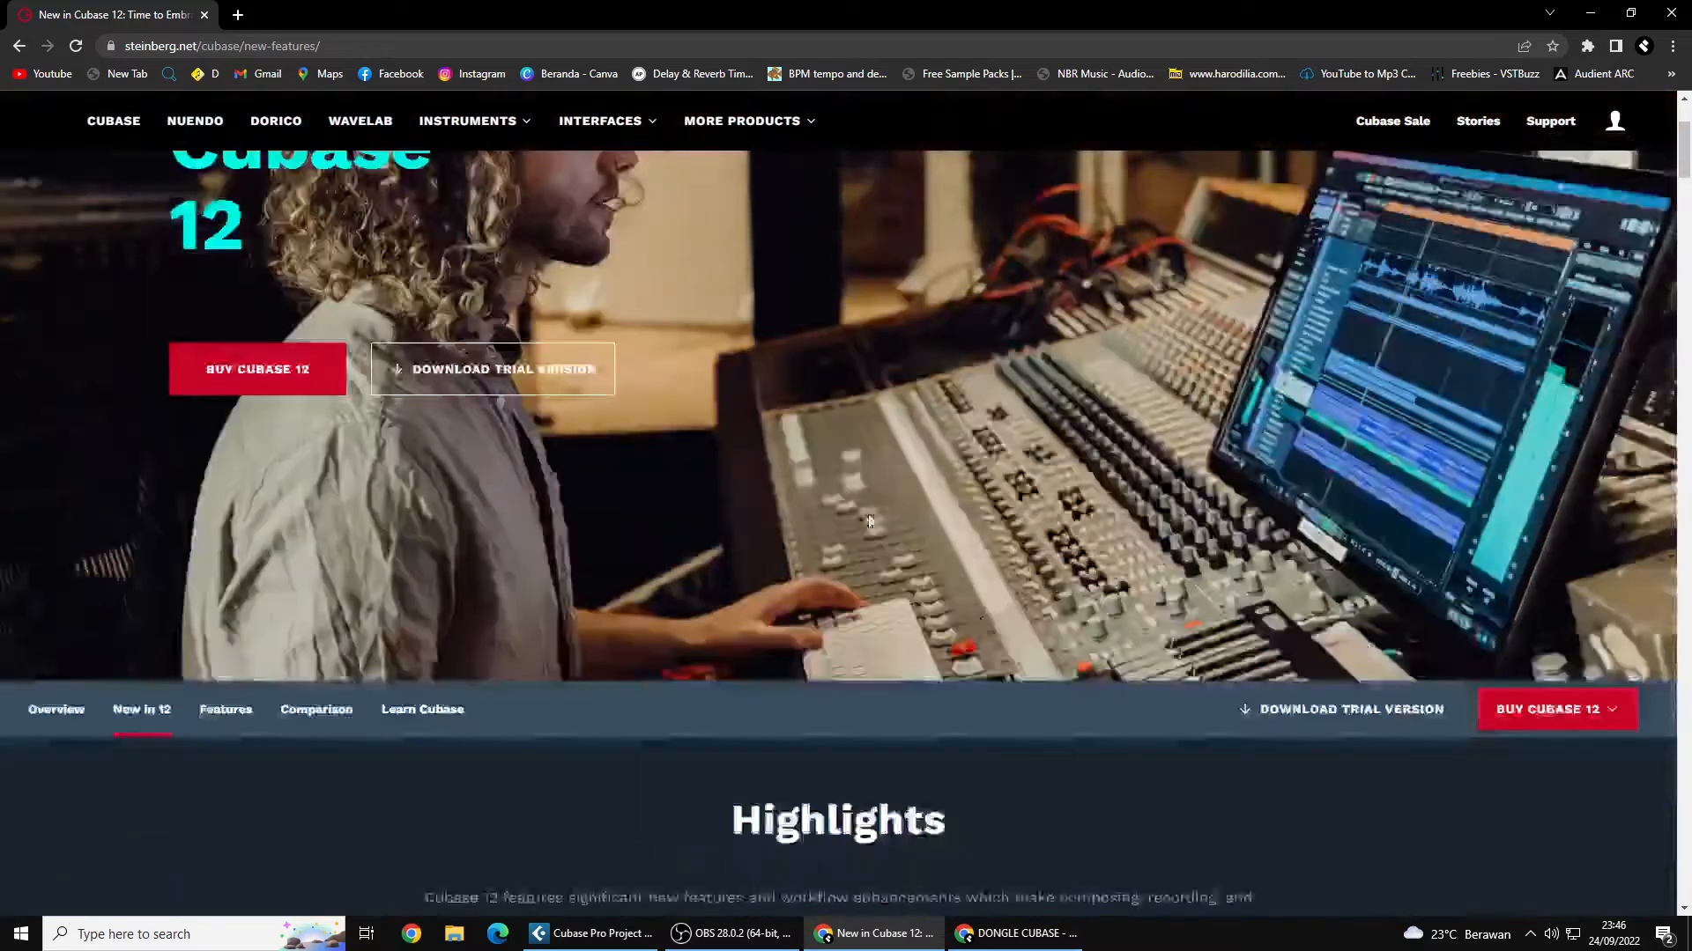
scroll(879, 586, down, 5)
scroll(802, 546, up, 2)
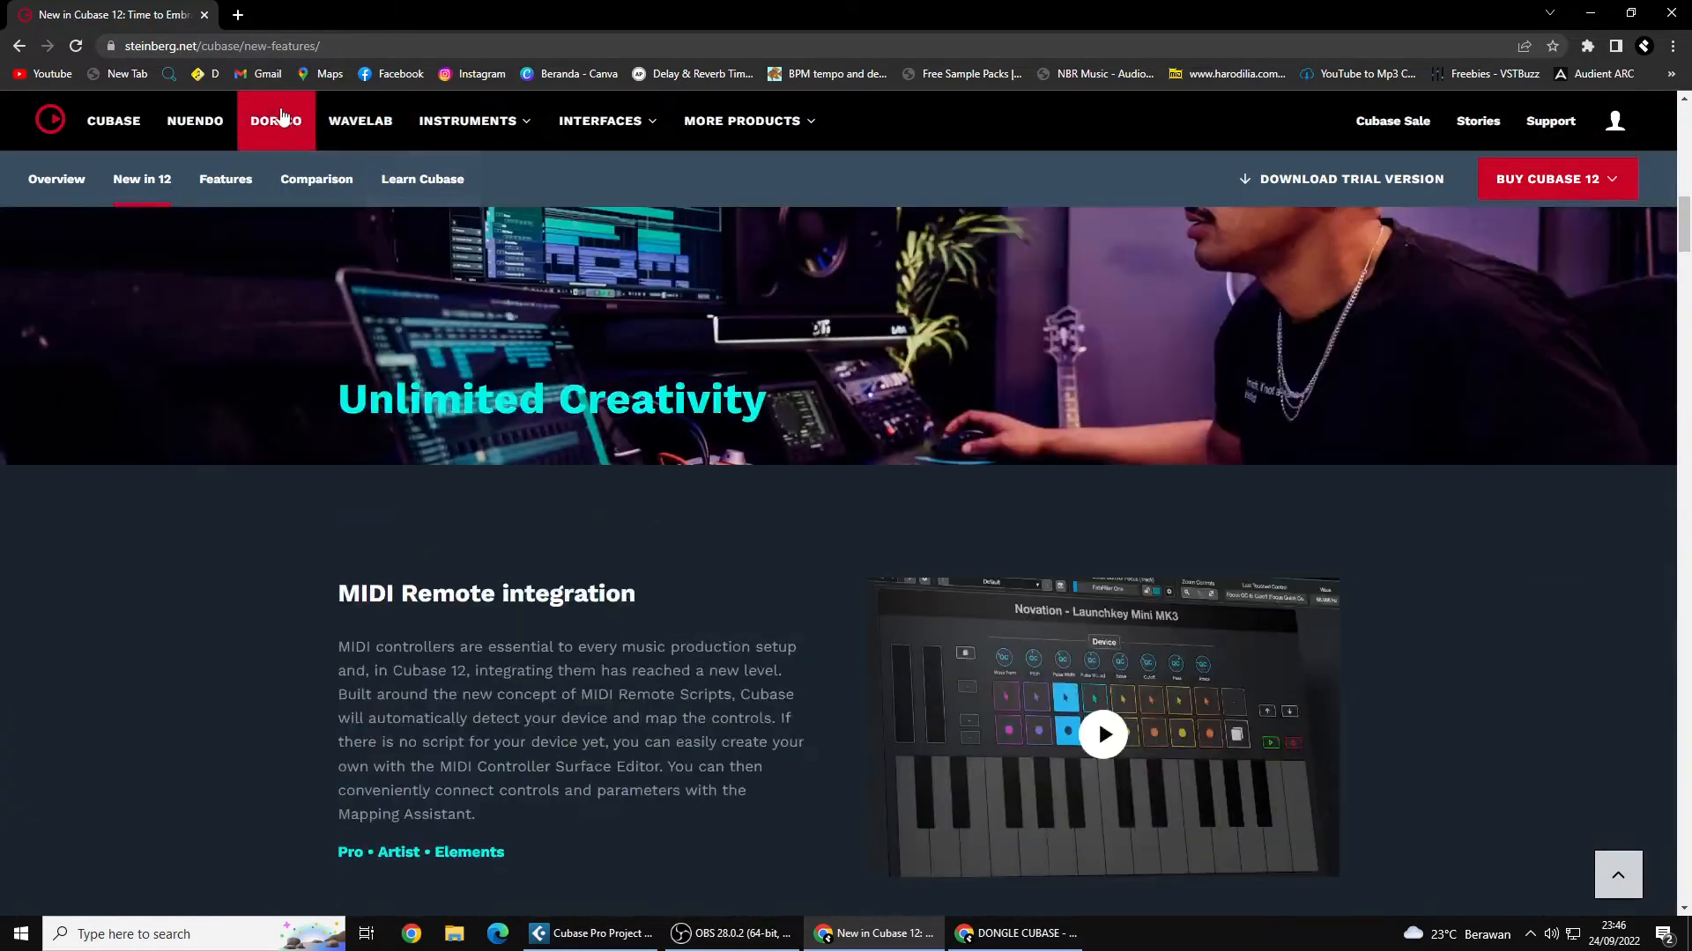
click(696, 133)
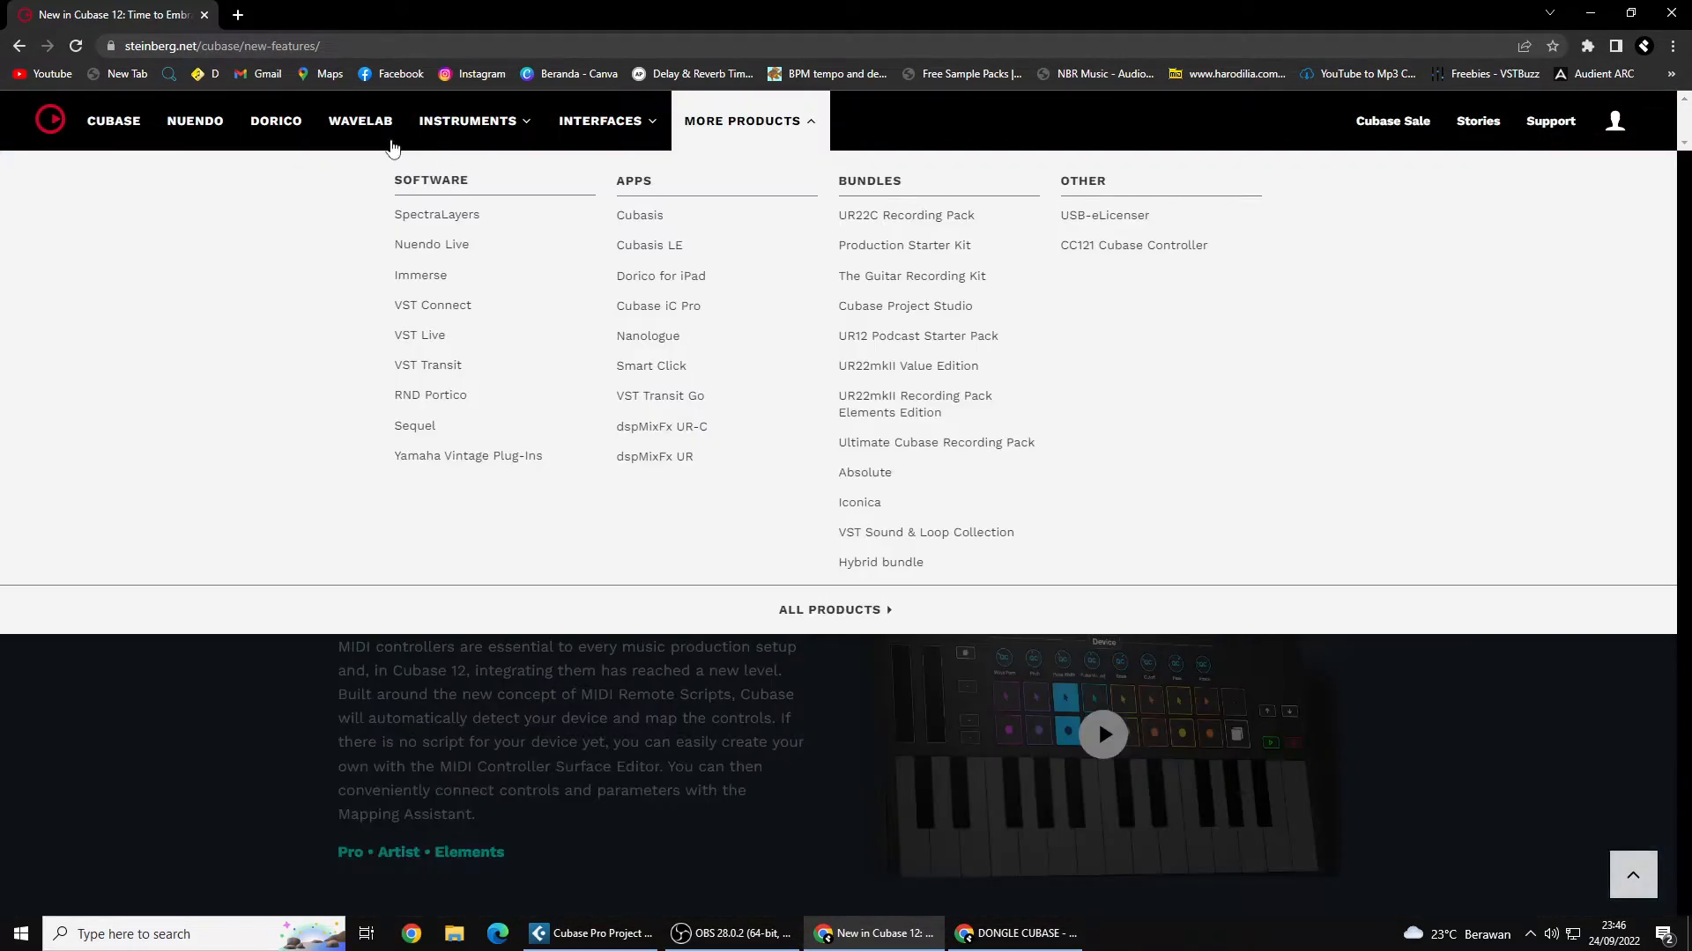
- Search Google for "CUBASE 12 BONUS\" in a new browser tab
click(236, 15)
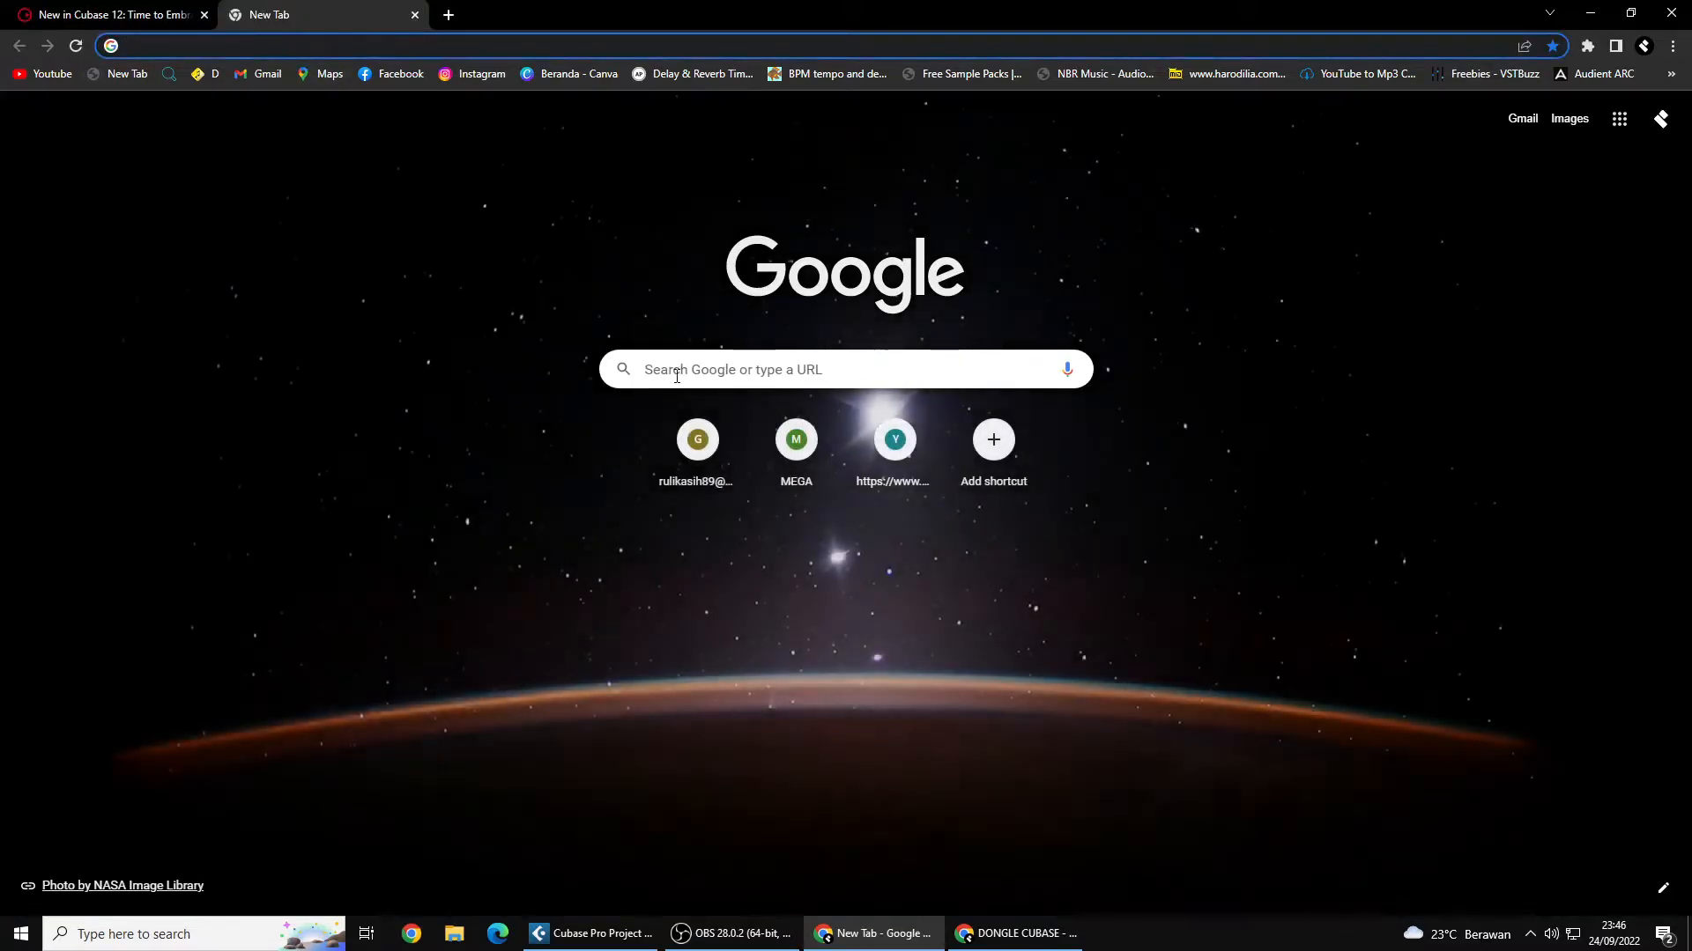
click(674, 374)
text(C)
key(BackSpace)
text(CUBASE 12 )
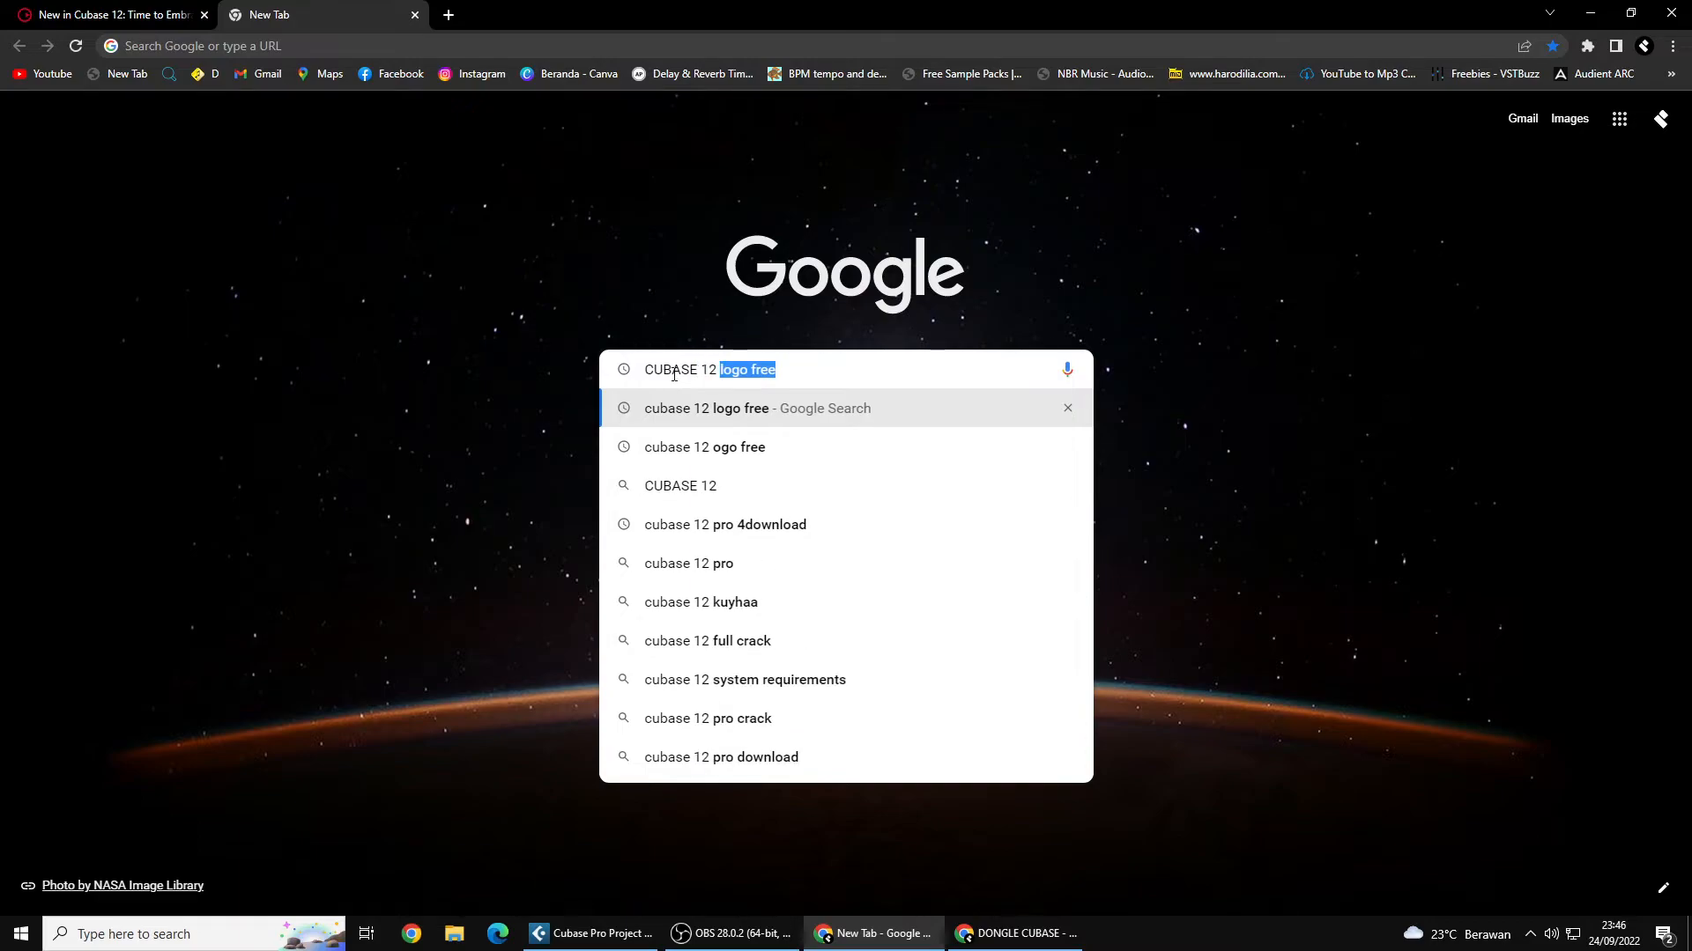
text(B)
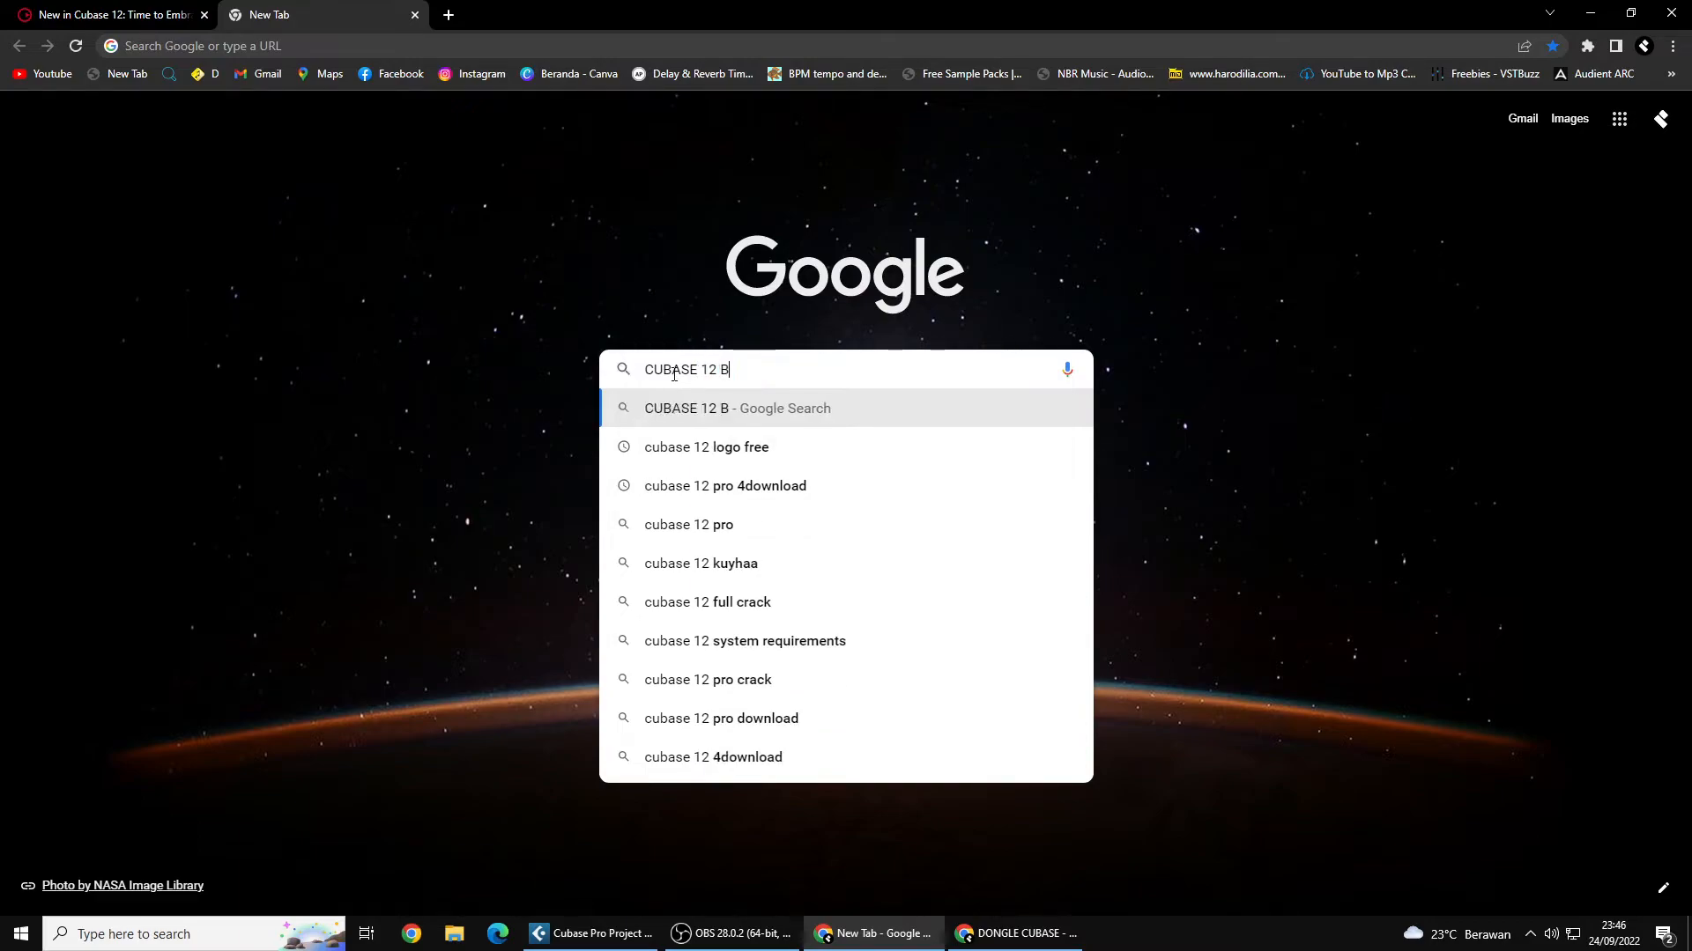
text(ONUS\)
key(Return)
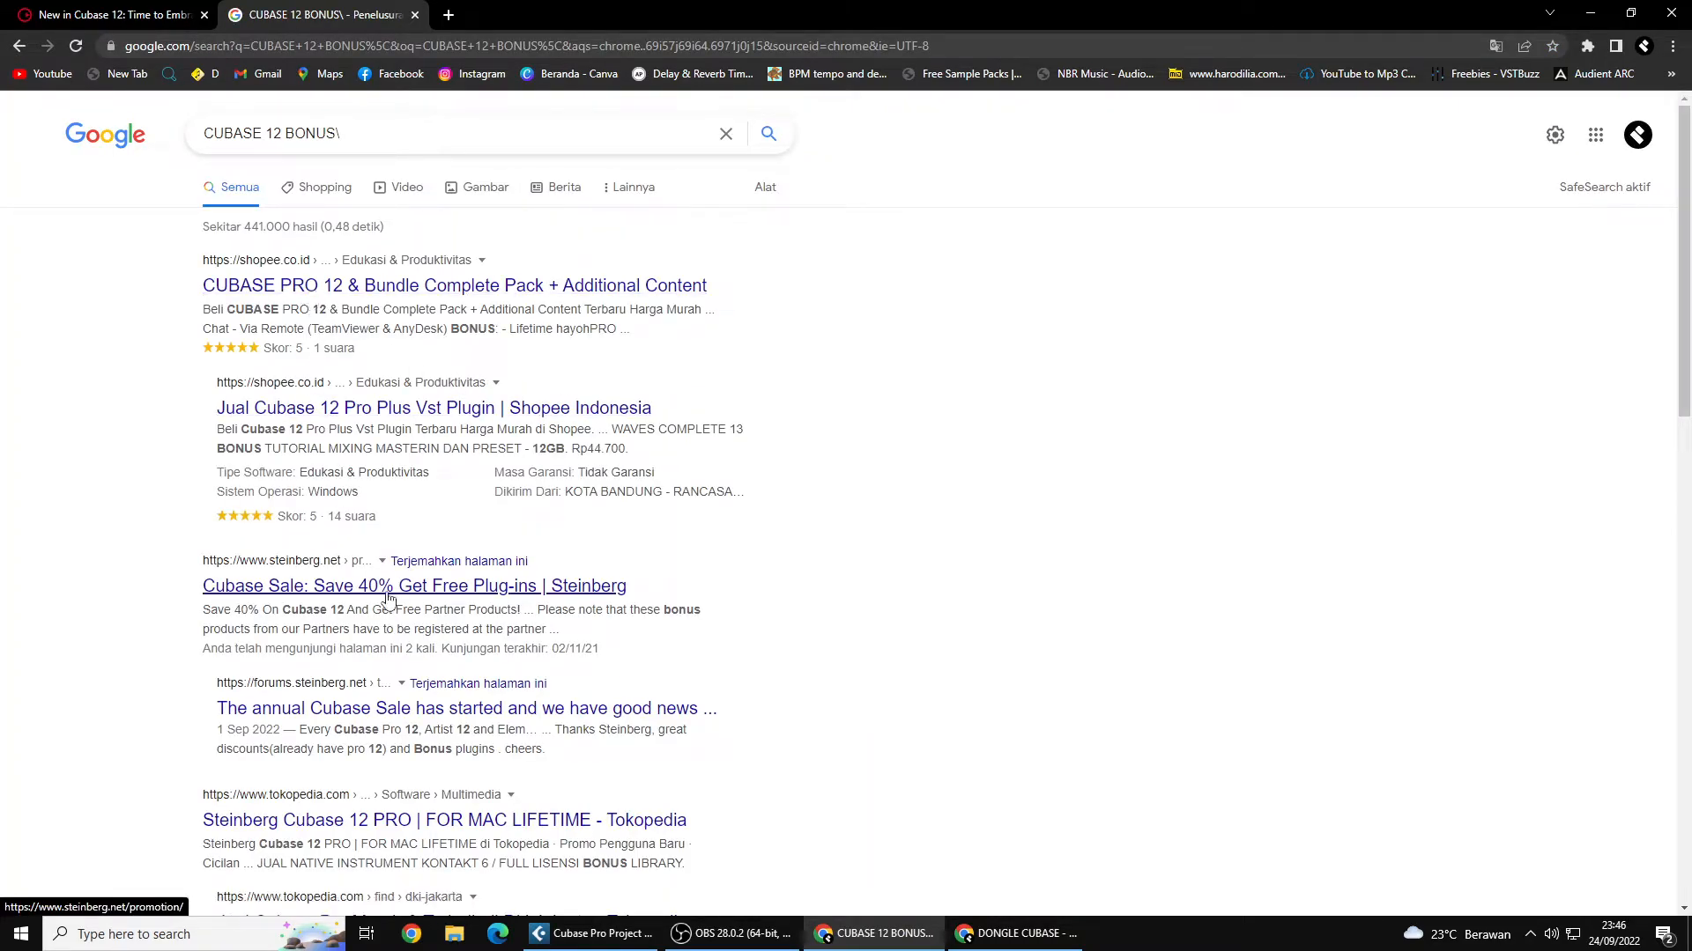
- Open Steinberg's Cubase Sale page from the search results and go to the free partner products
click(279, 588)
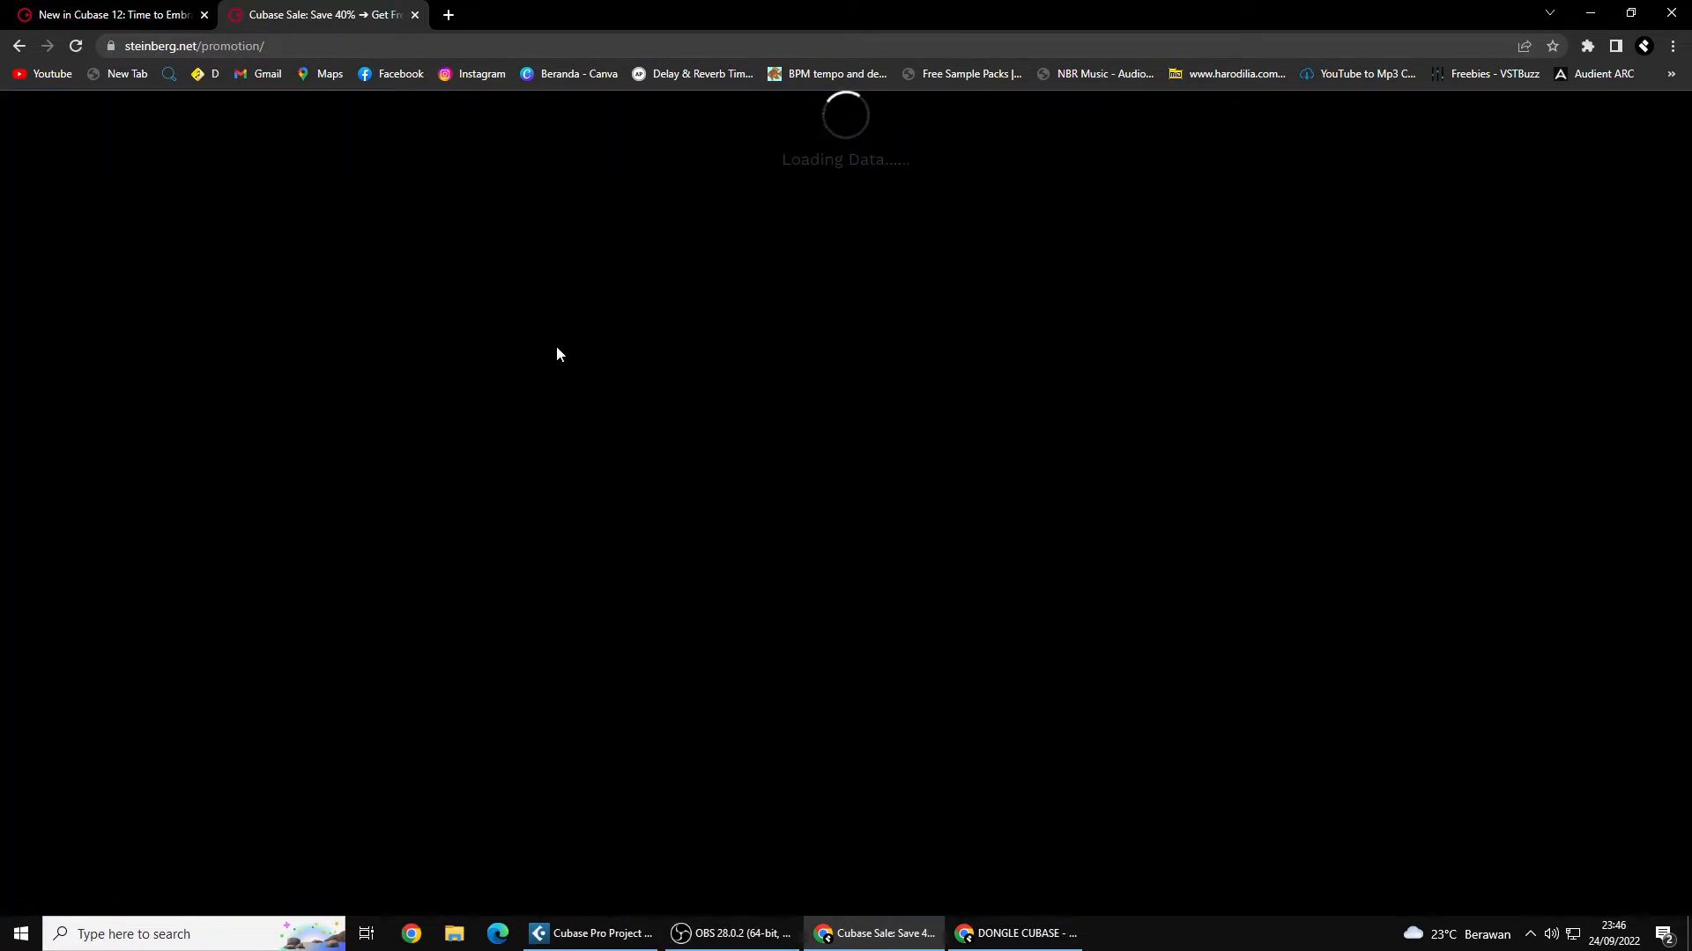
scroll(916, 495, down, 9)
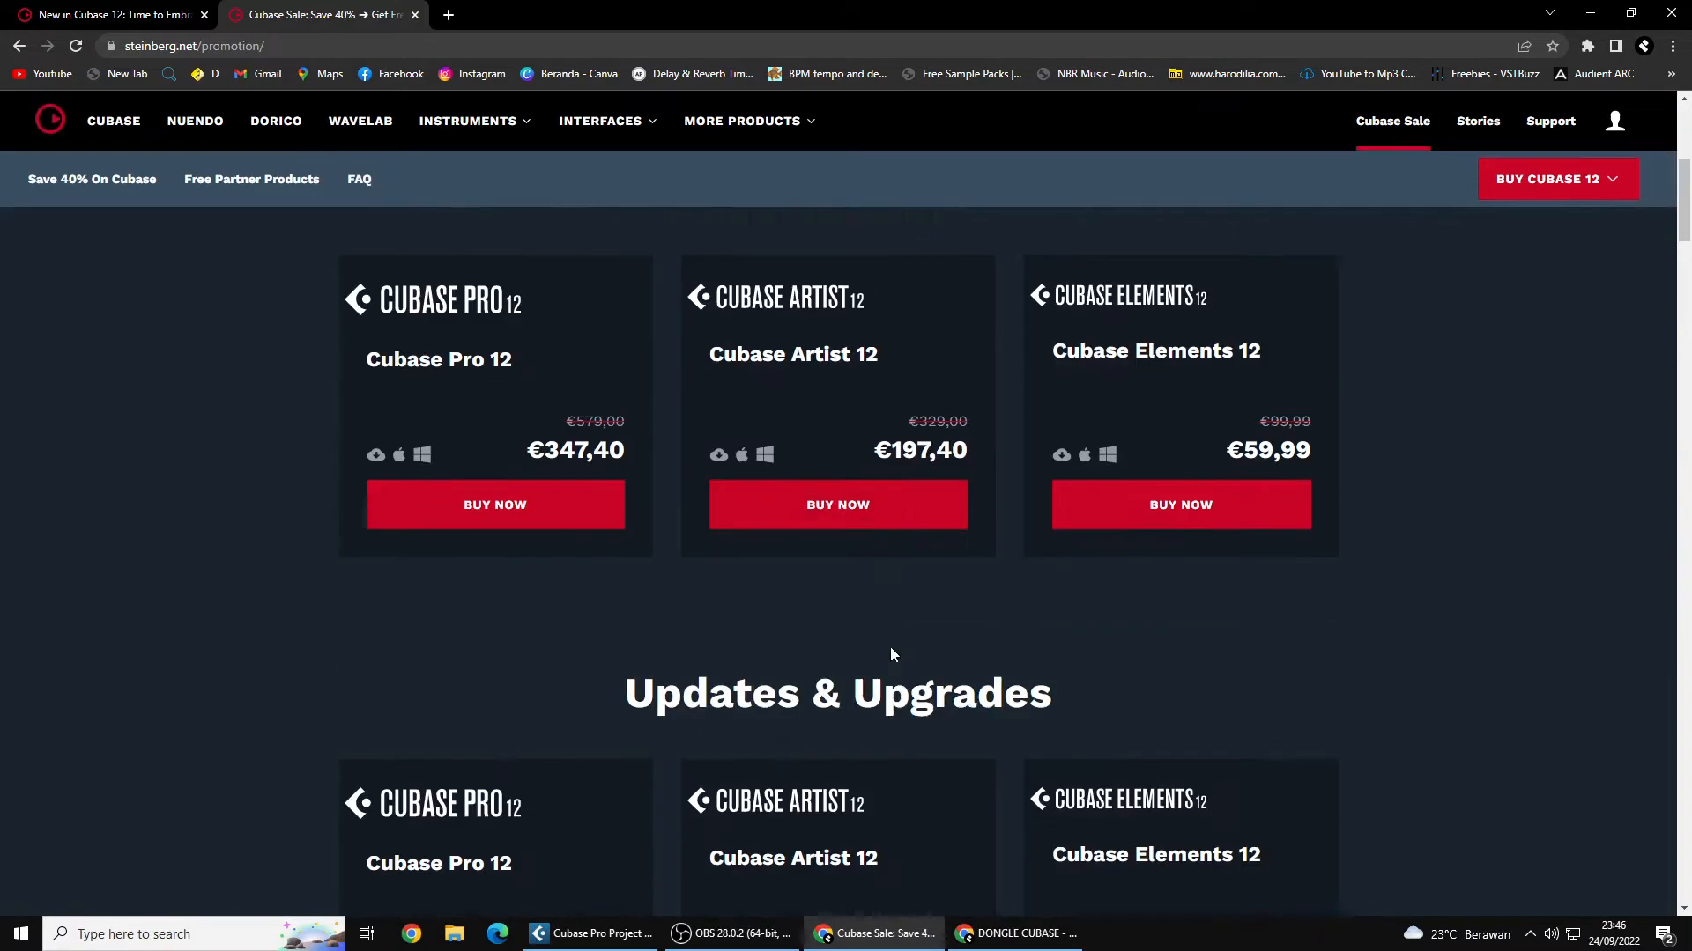
scroll(907, 648, down, 20)
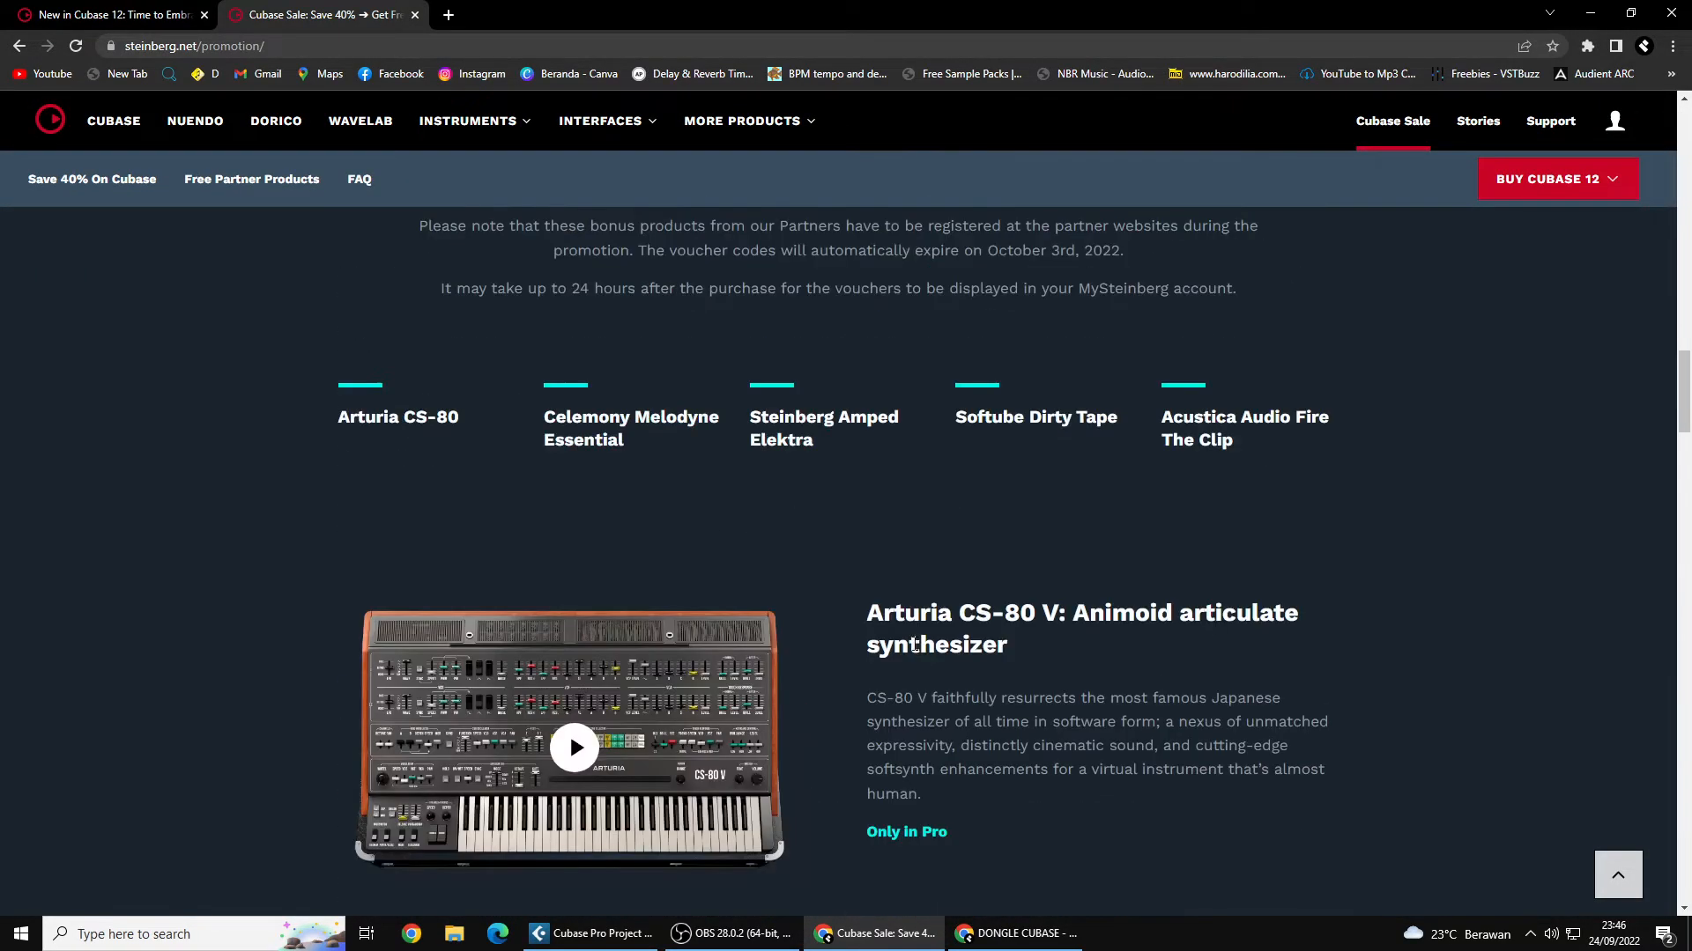
scroll(915, 644, down, 2)
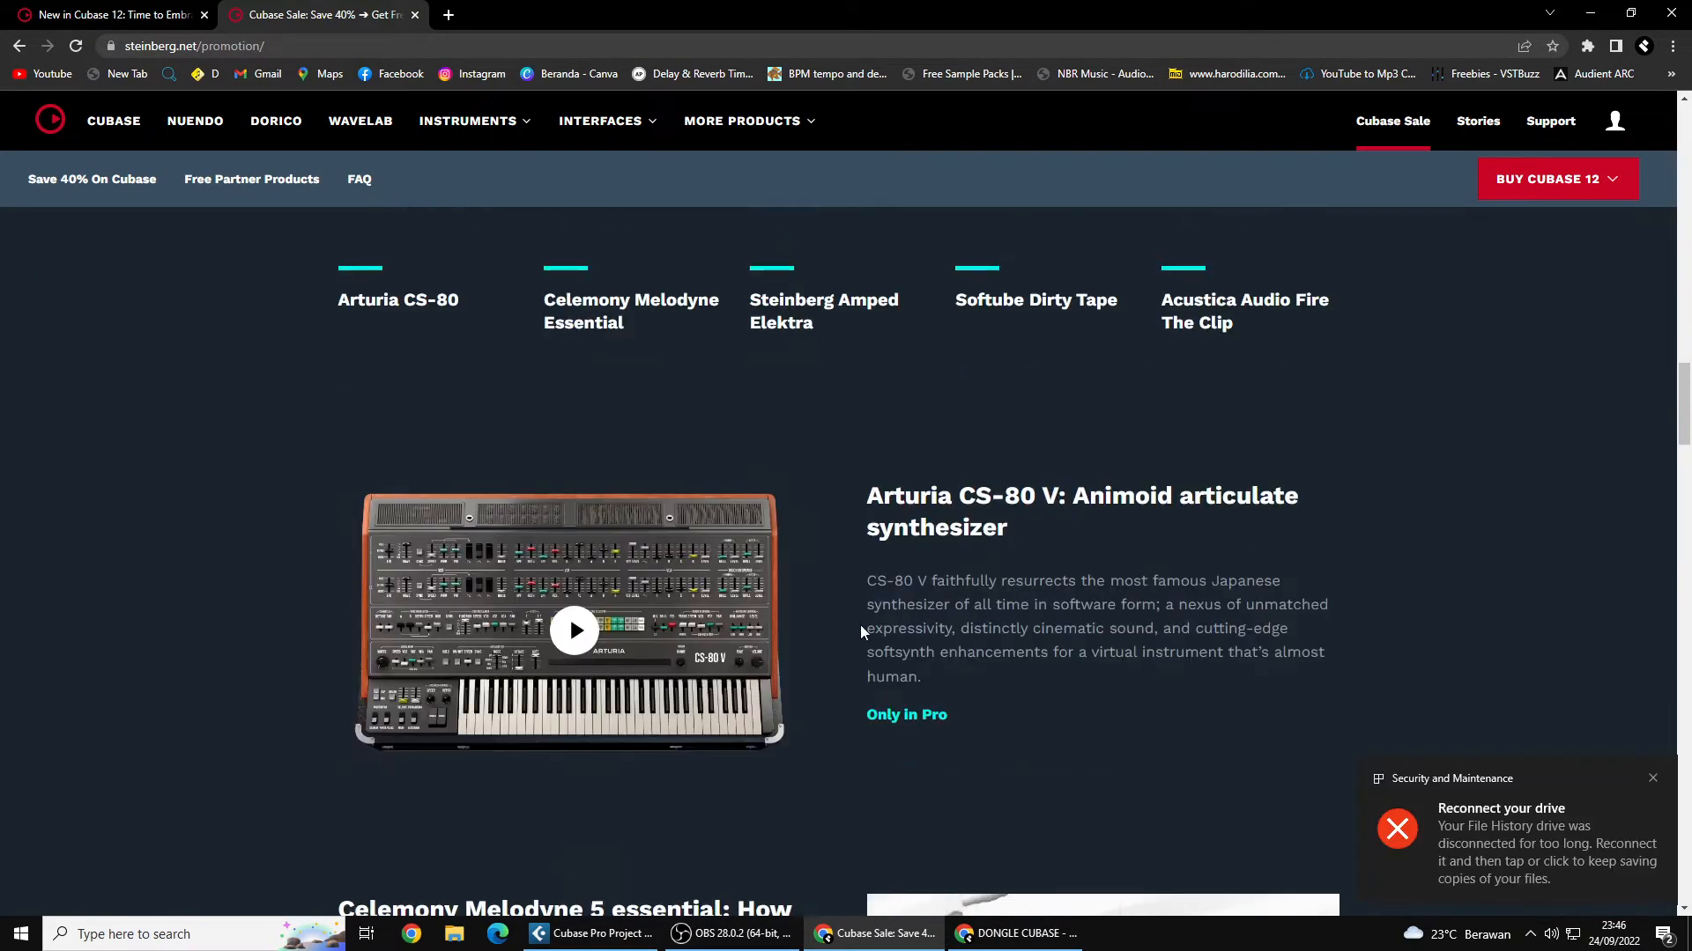
- Dismiss the system notification, highlight the Arturia CS-80 V heading, and open and close its video
click(1652, 781)
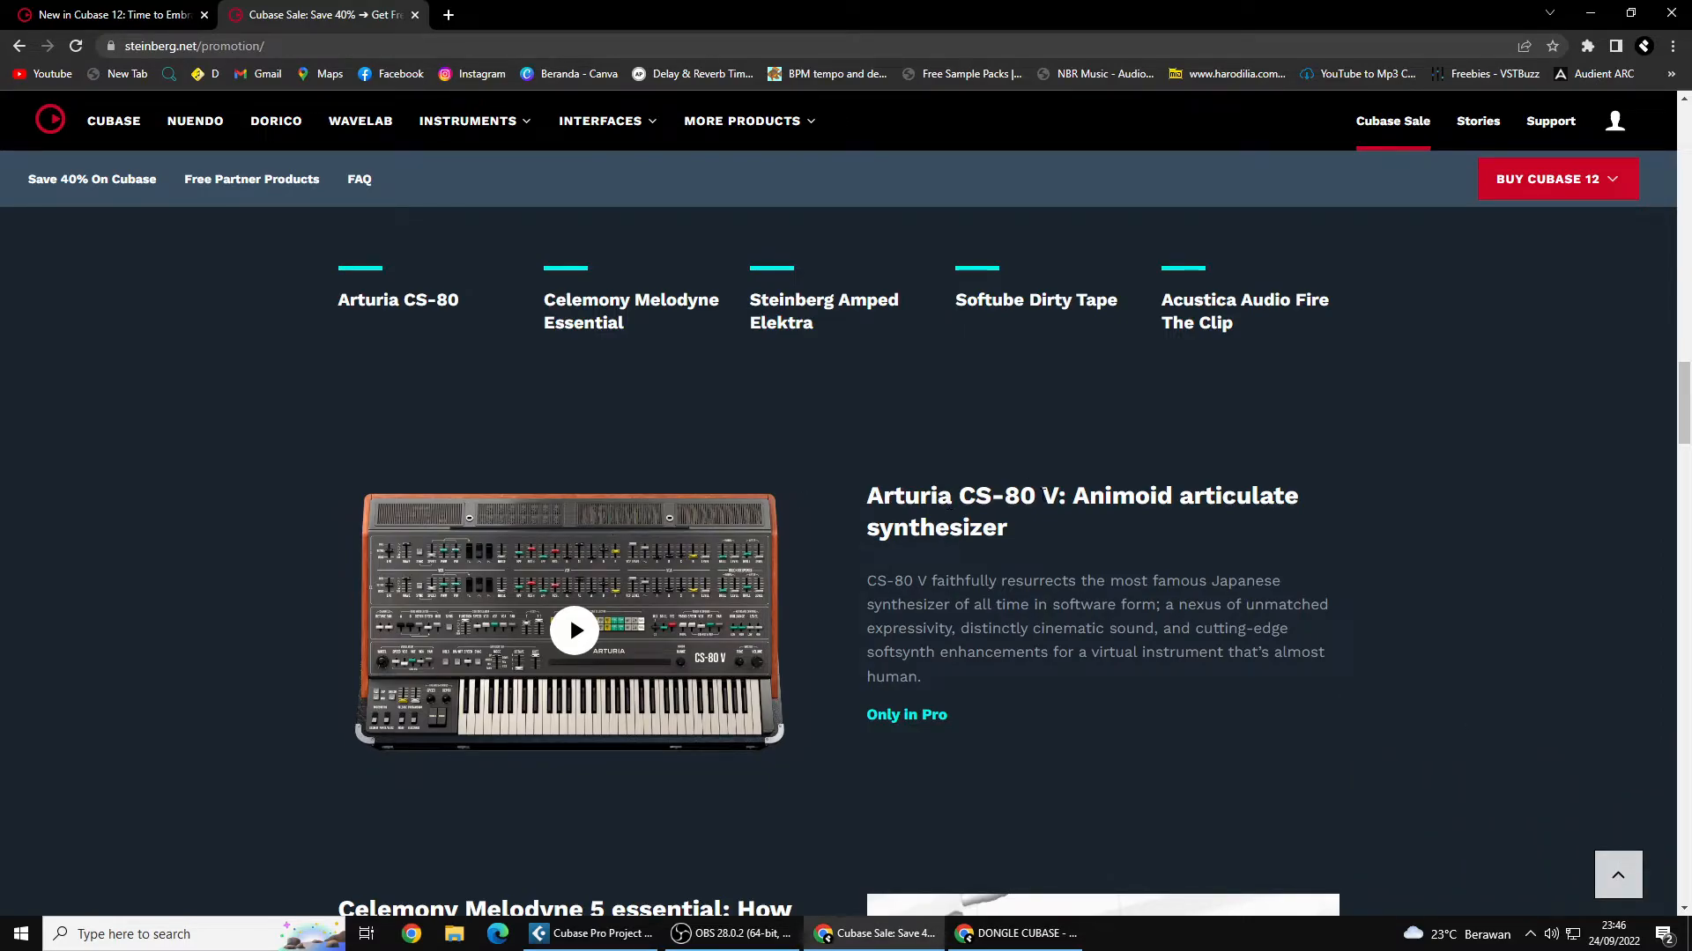
drag(1025, 546, 828, 520)
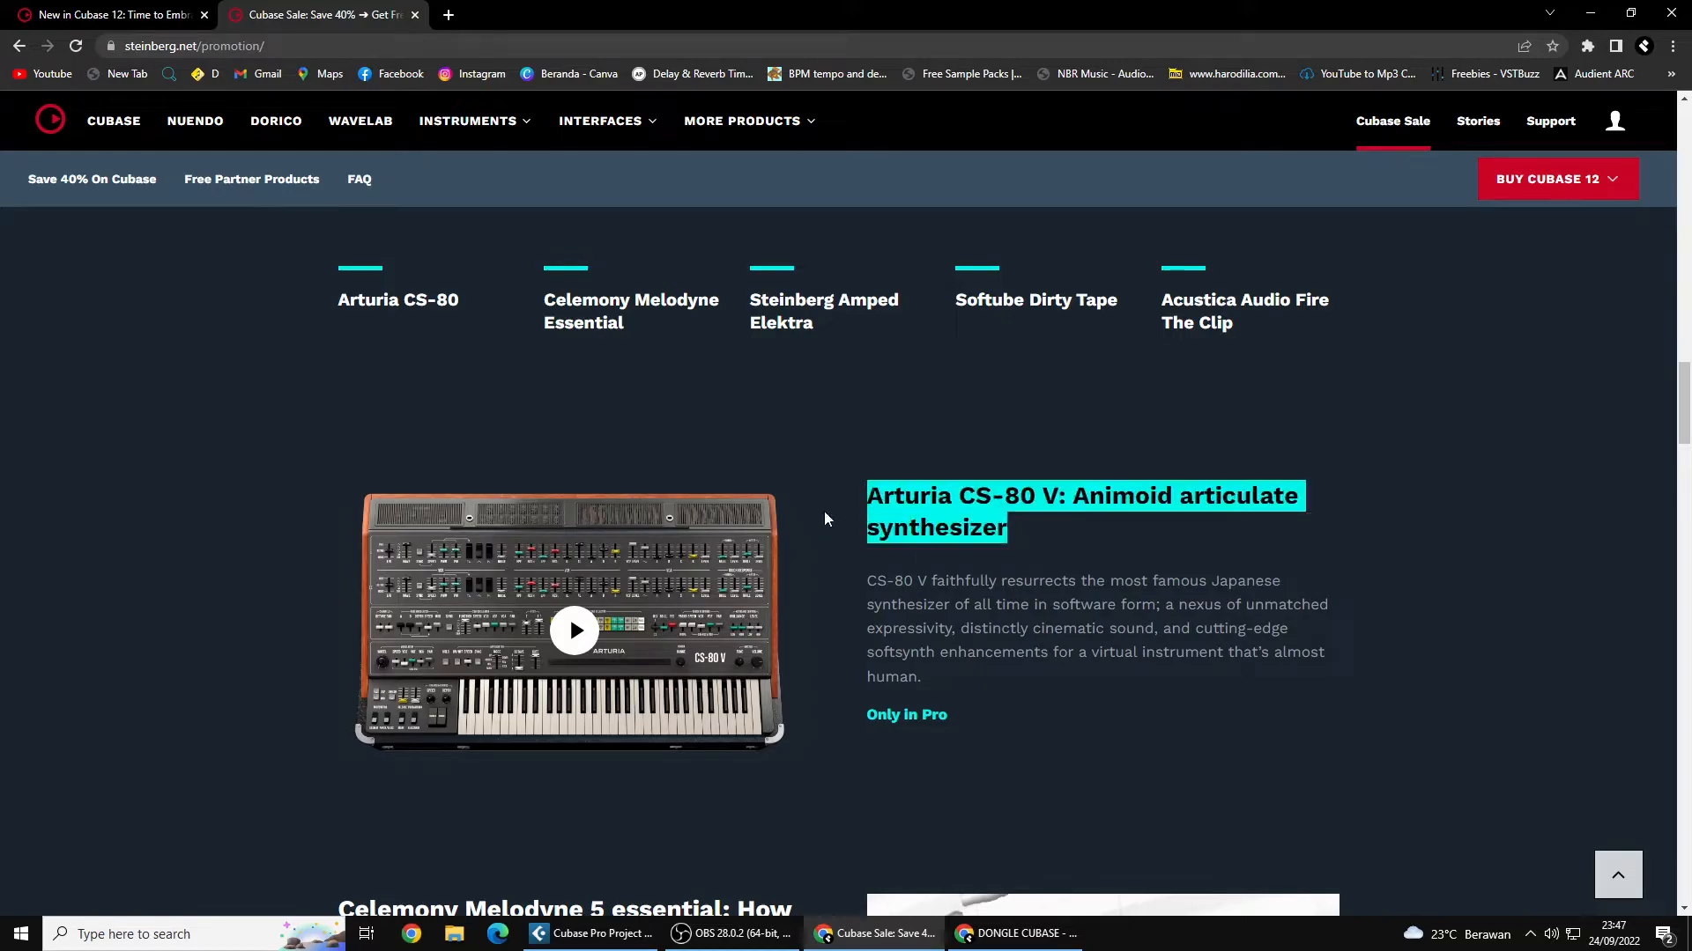
scroll(890, 528, down, 2)
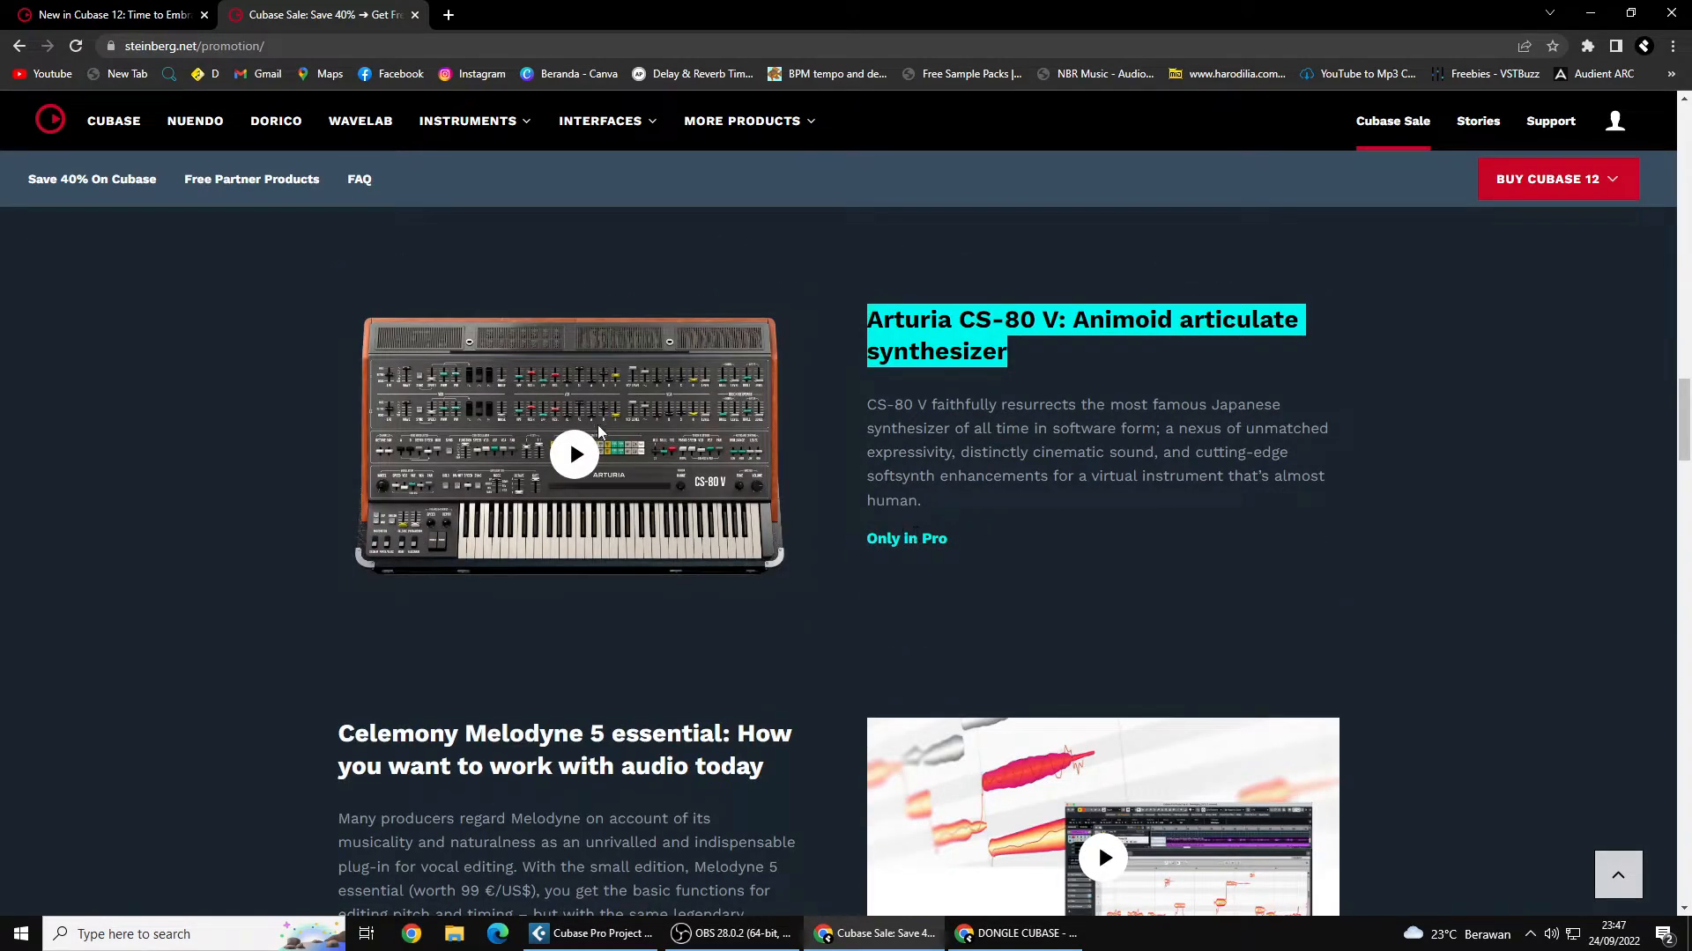
click(574, 451)
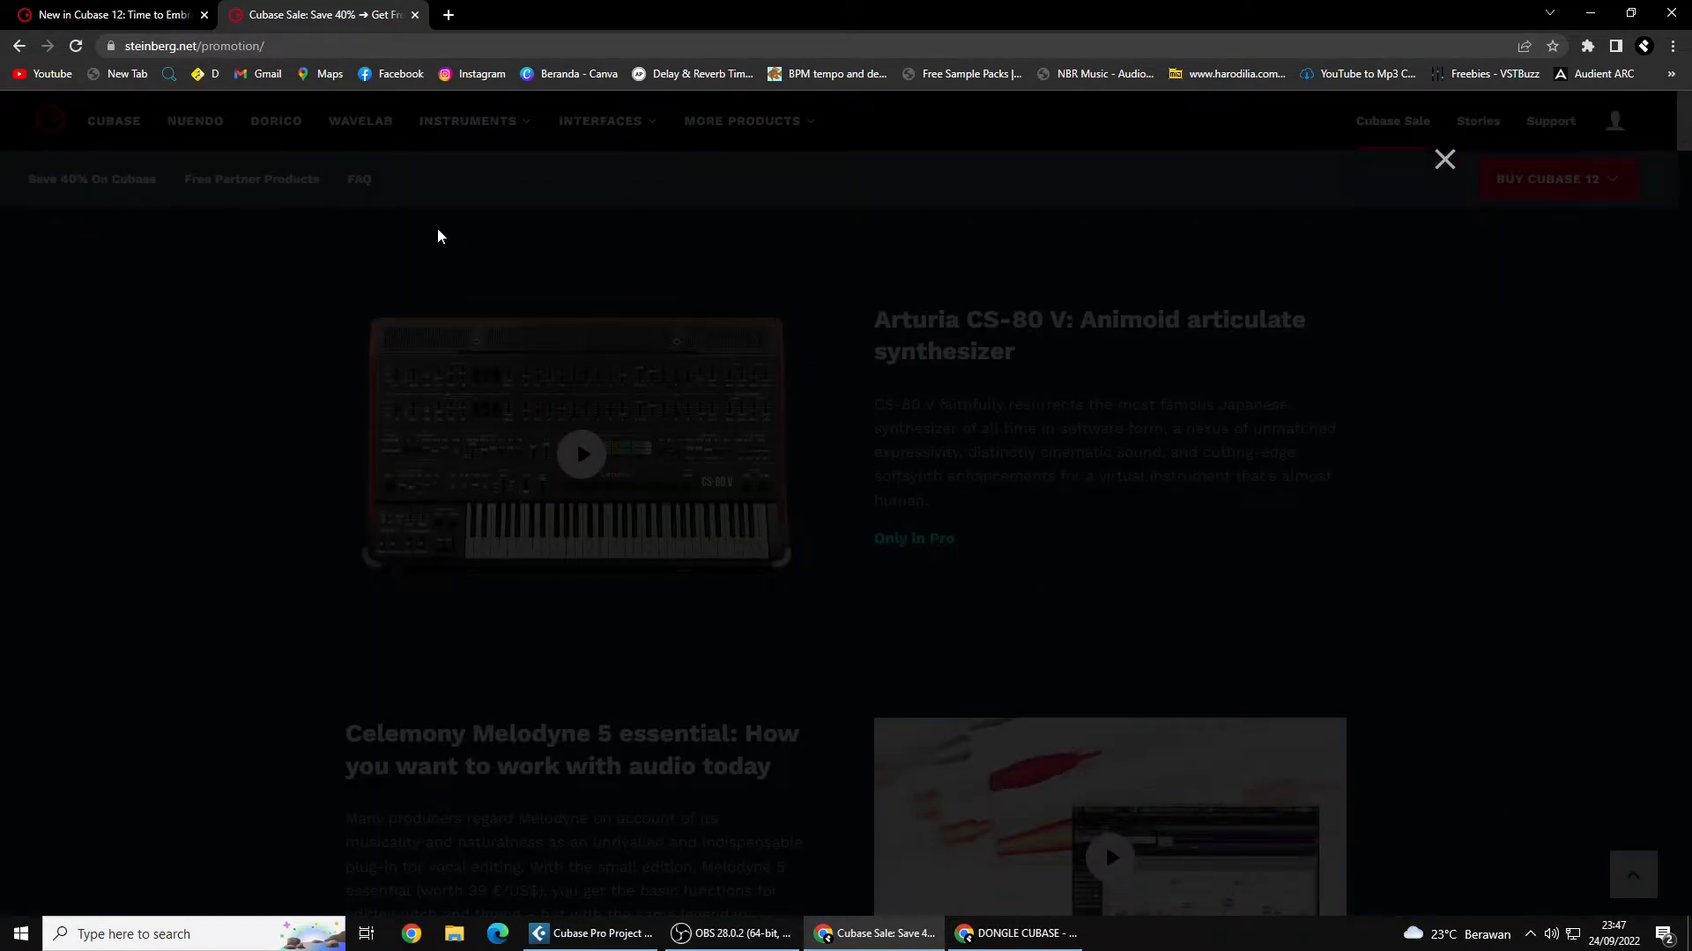
click(1445, 162)
- Examine the Celemony Melodyne 5 essential offer and highlight its stated worth in the description
scroll(891, 544, down, 3)
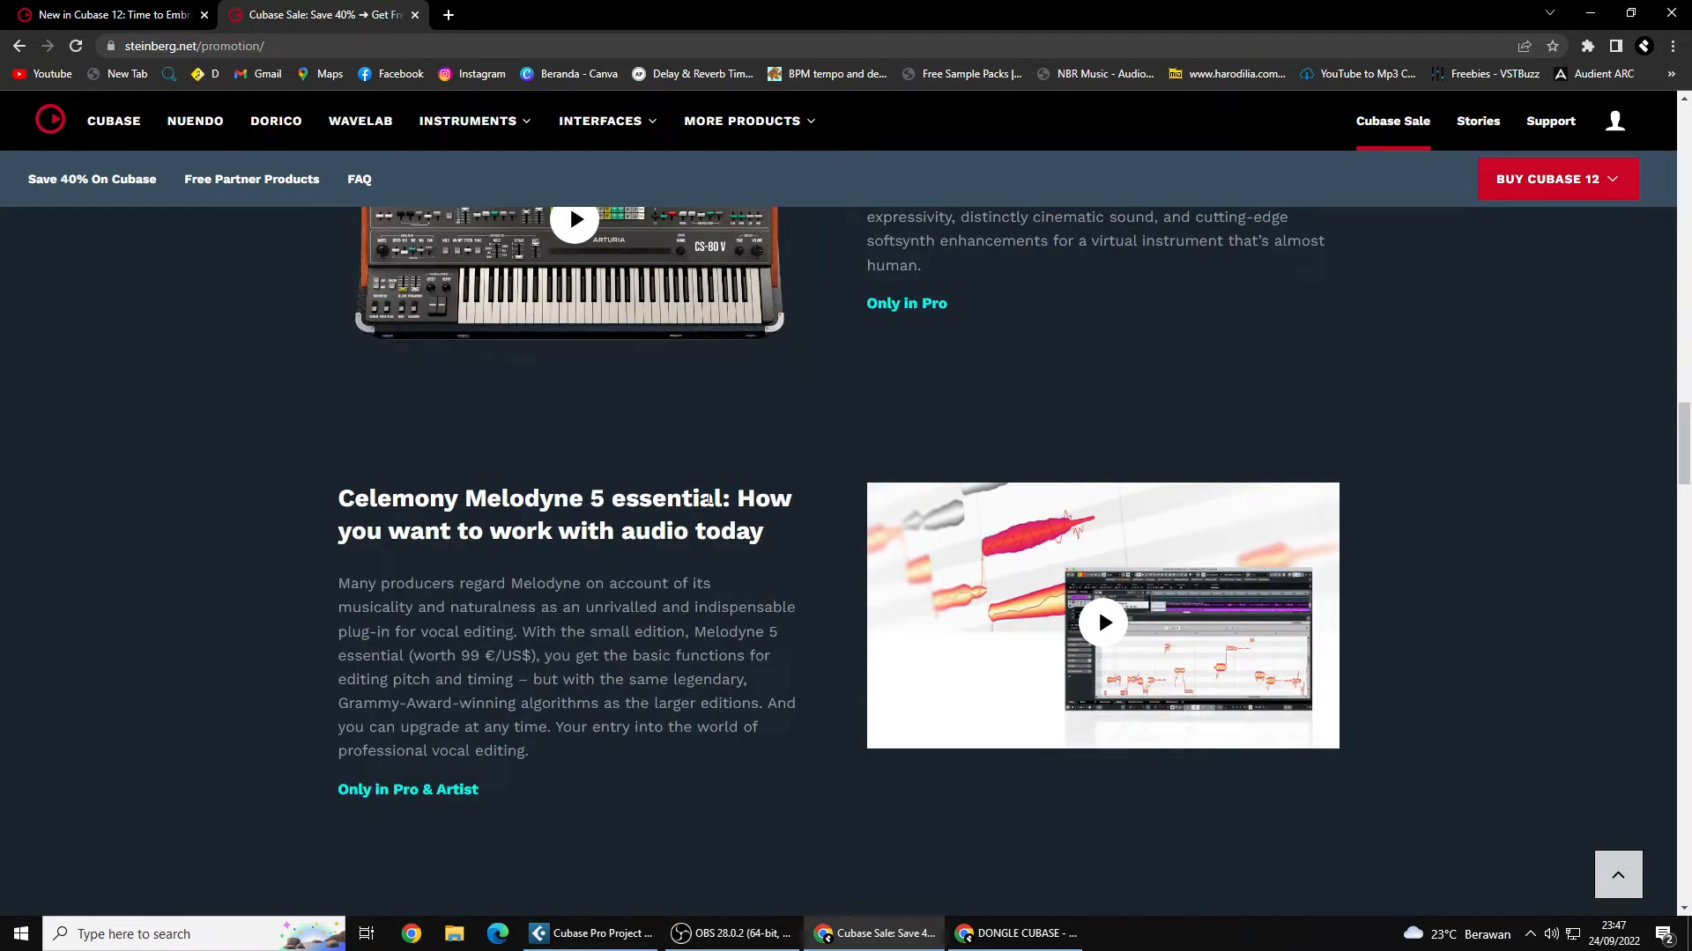
scroll(771, 499, down, 1)
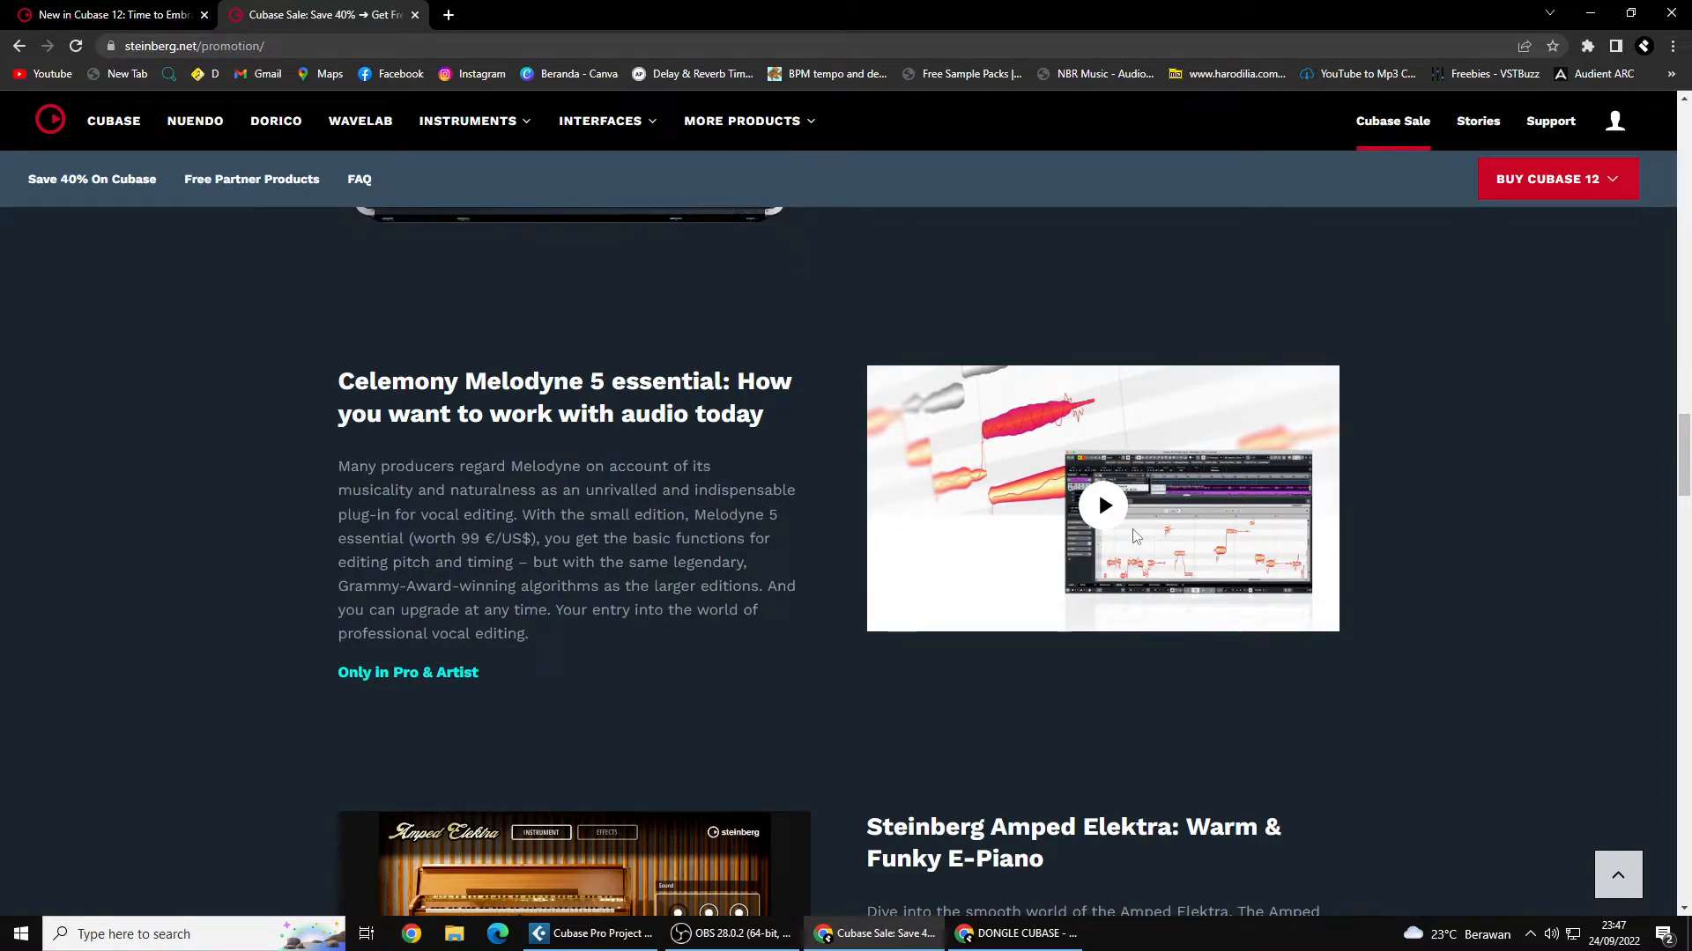
scroll(1152, 476, down, 3)
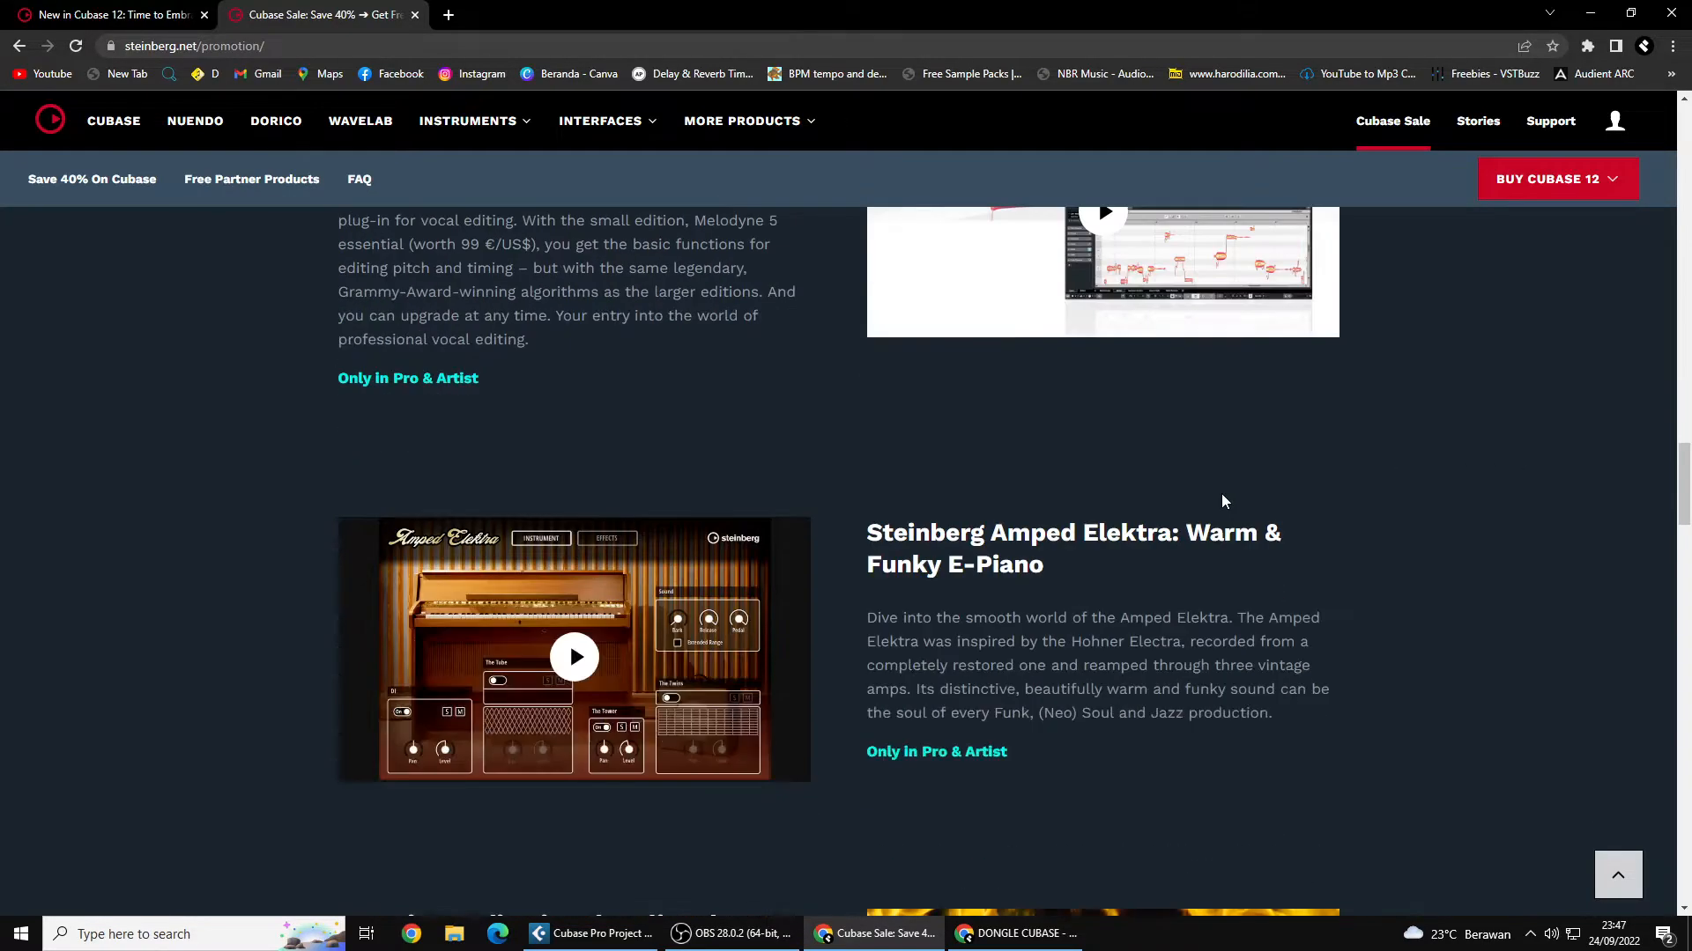
scroll(1009, 472, up, 4)
scroll(1004, 483, down, 2)
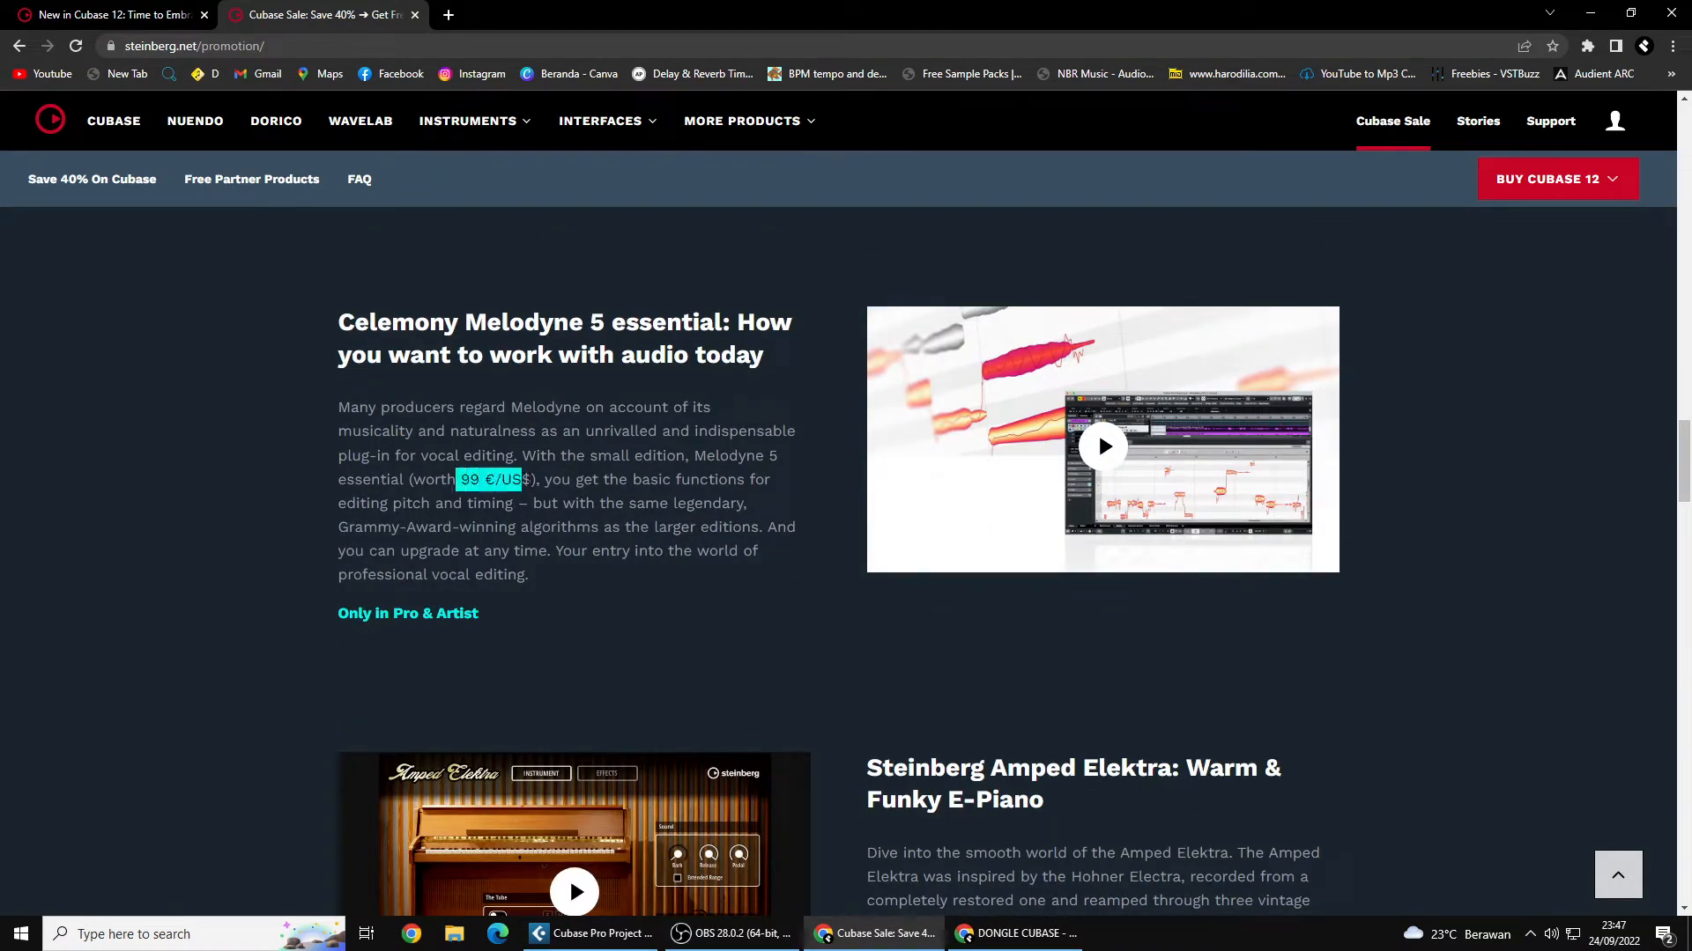
scroll(550, 481, up, 6)
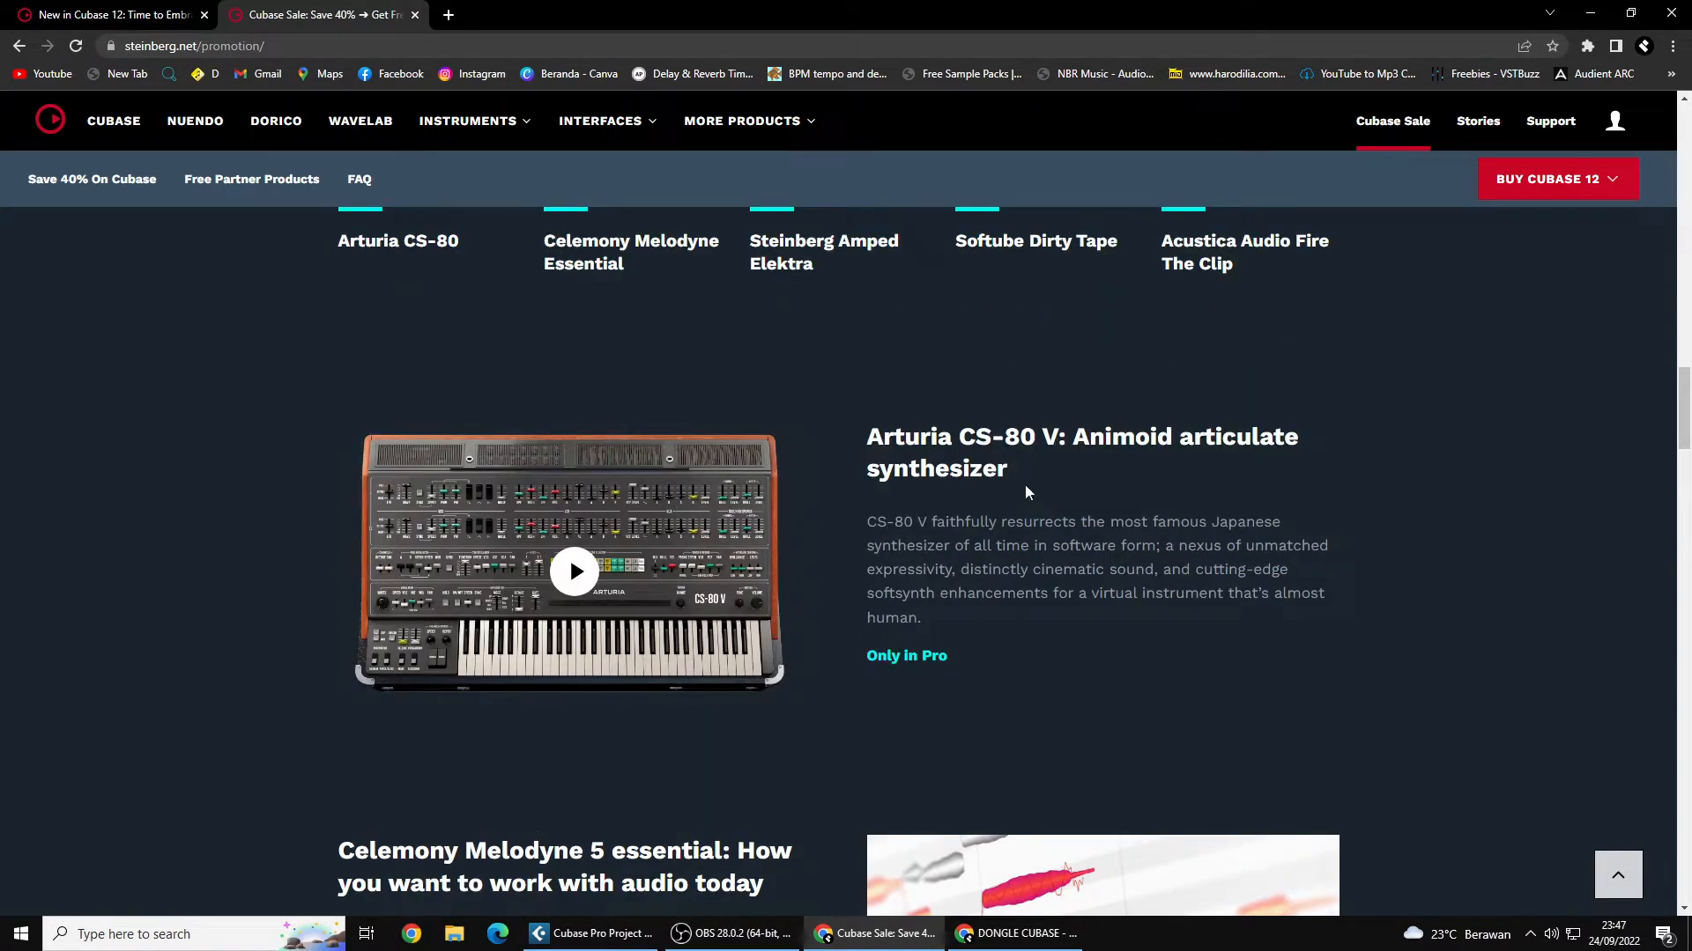
- Highlight the Arturia CS-80 V heading again and show which Cubase 12 editions can be bought
drag(1028, 489, 807, 447)
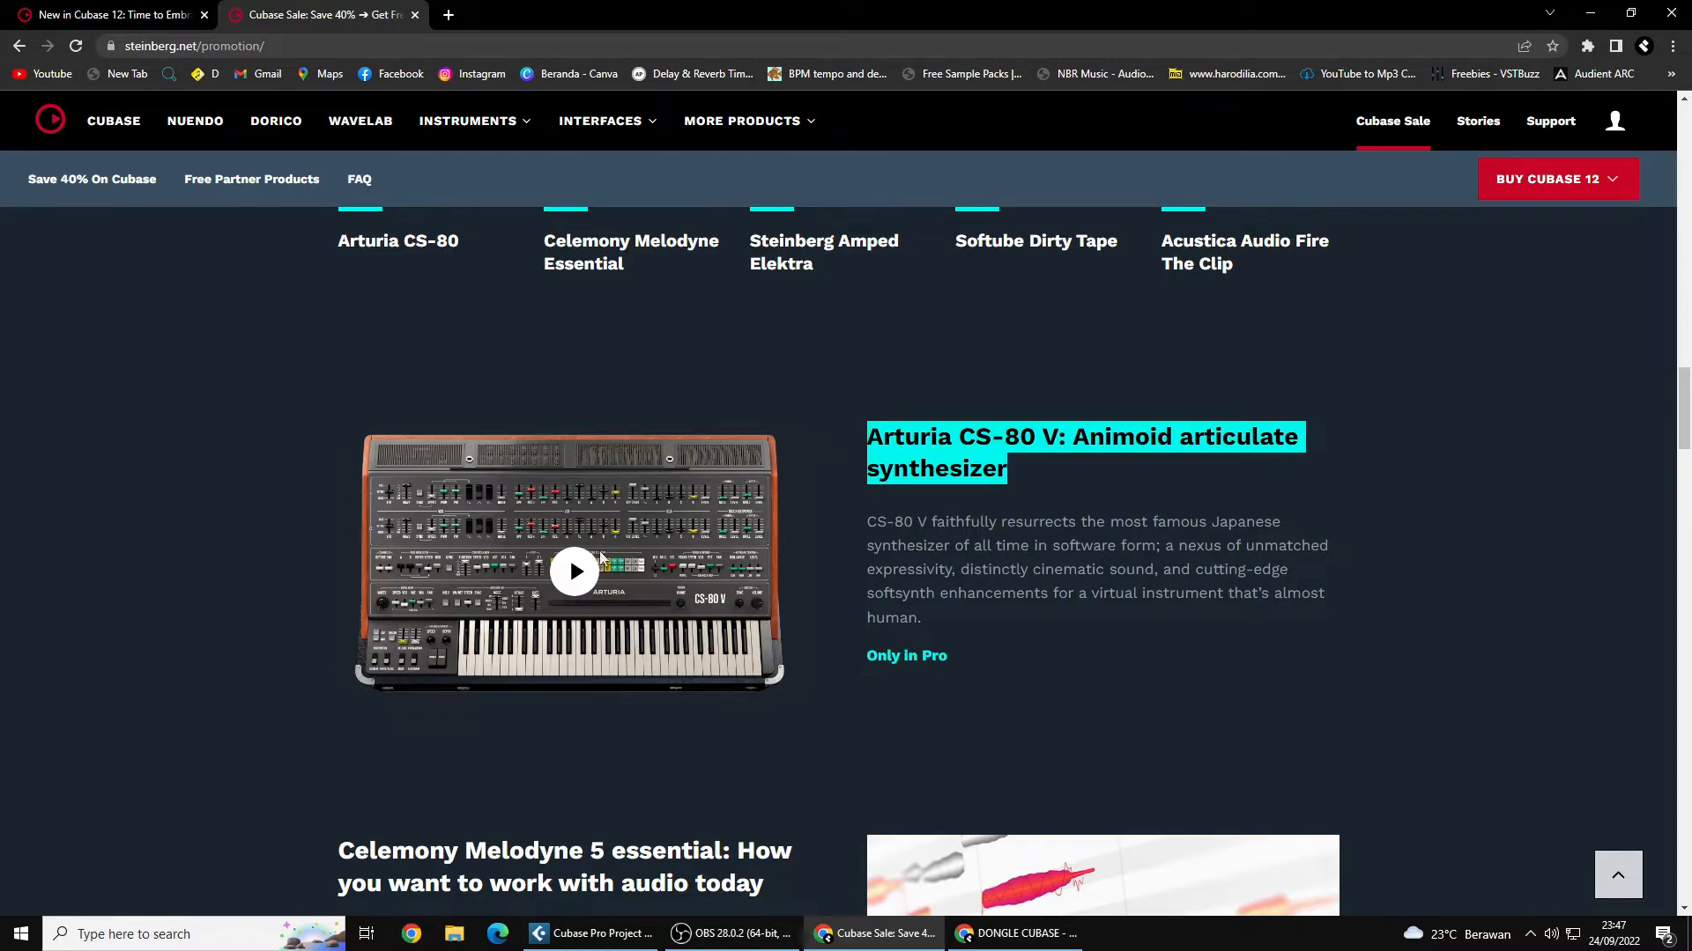
scroll(693, 577, down, 2)
scroll(693, 577, up, 3)
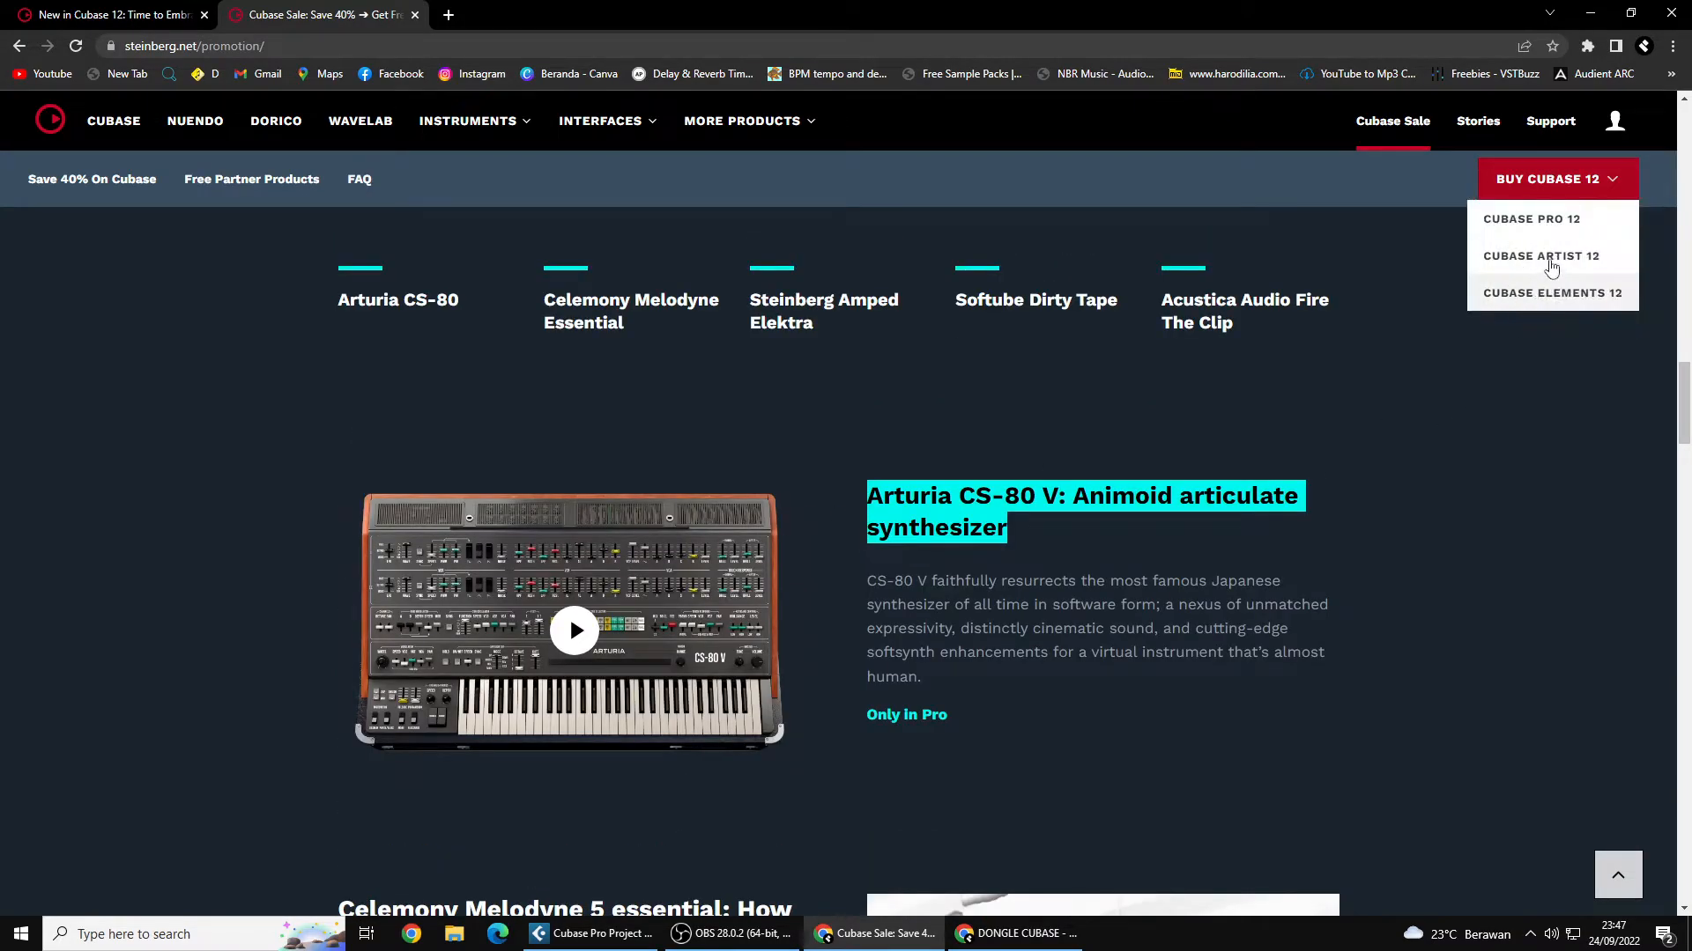
click(837, 528)
- Highlight the Melodyne offer's "Only in Pro & Artist" note and compare it with the Cubase 12 editions for sale
scroll(833, 578, down, 2)
scroll(793, 574, down, 4)
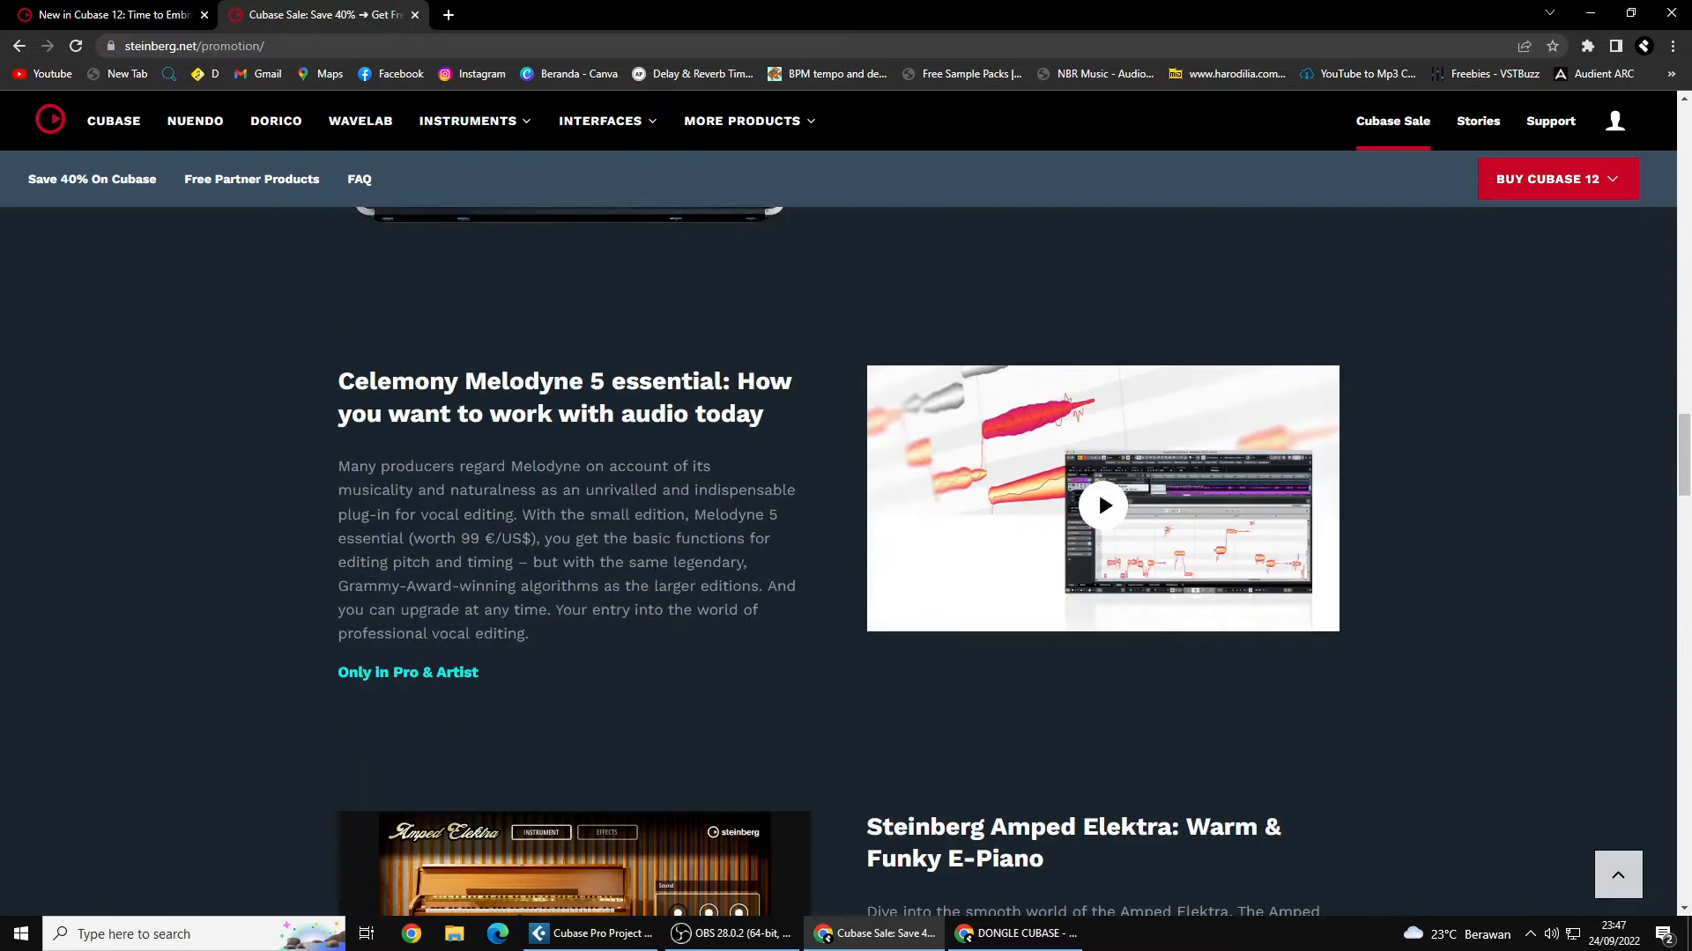
drag(340, 468, 456, 665)
drag(338, 674, 549, 686)
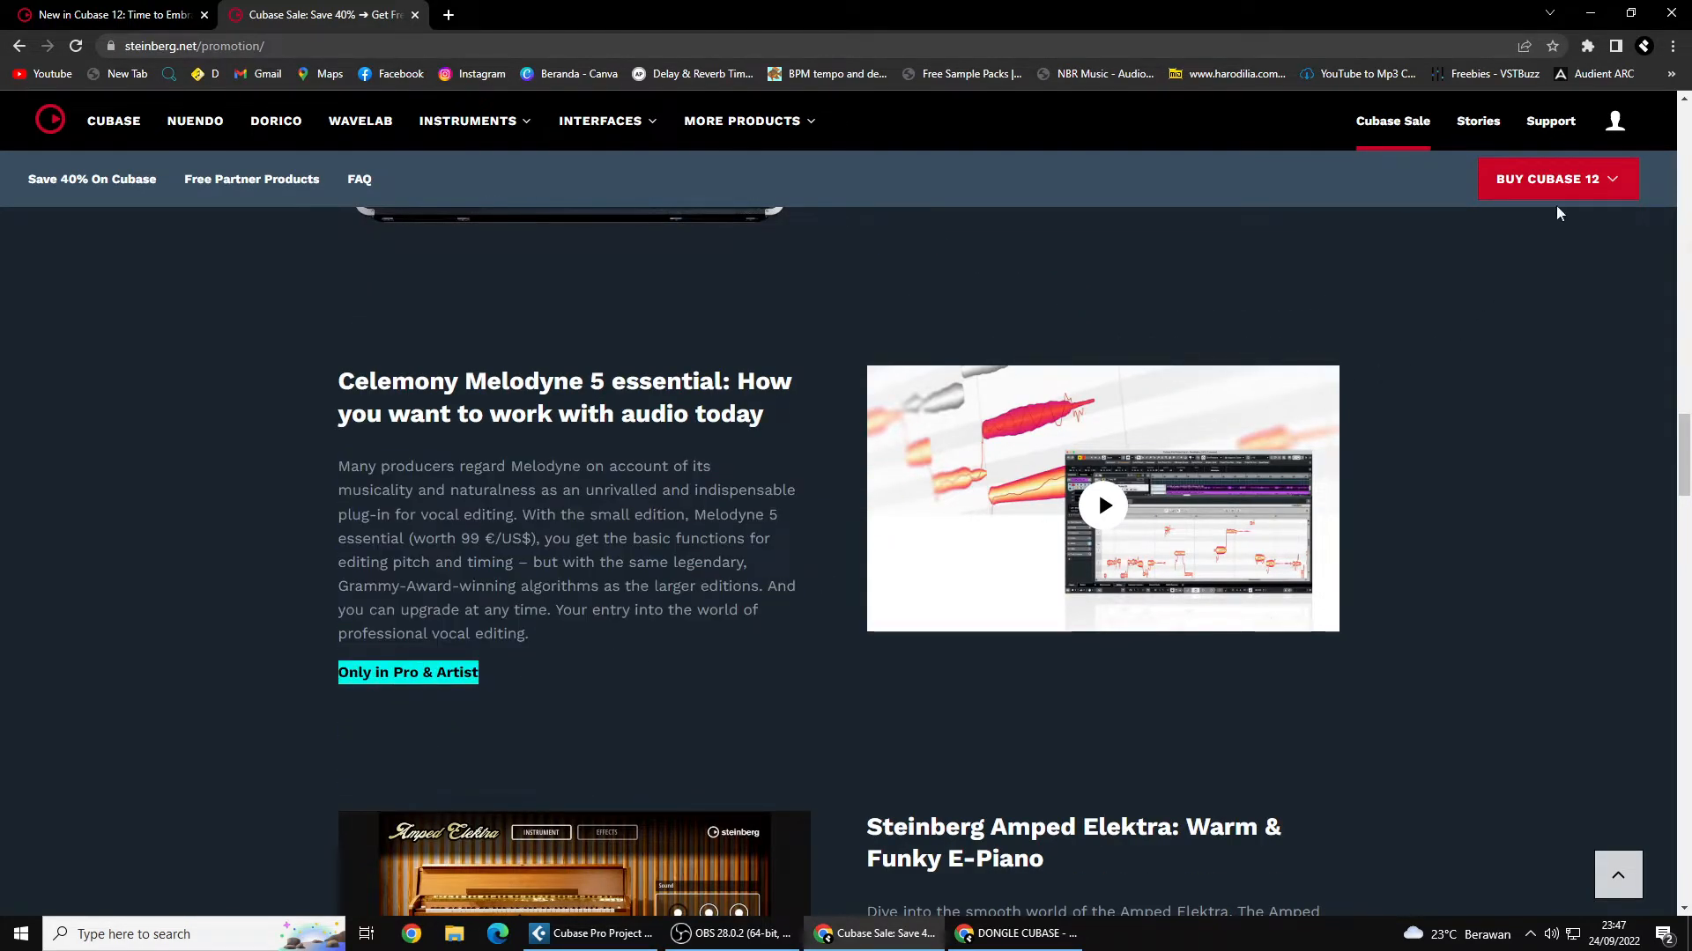
mouse_move(1551, 180)
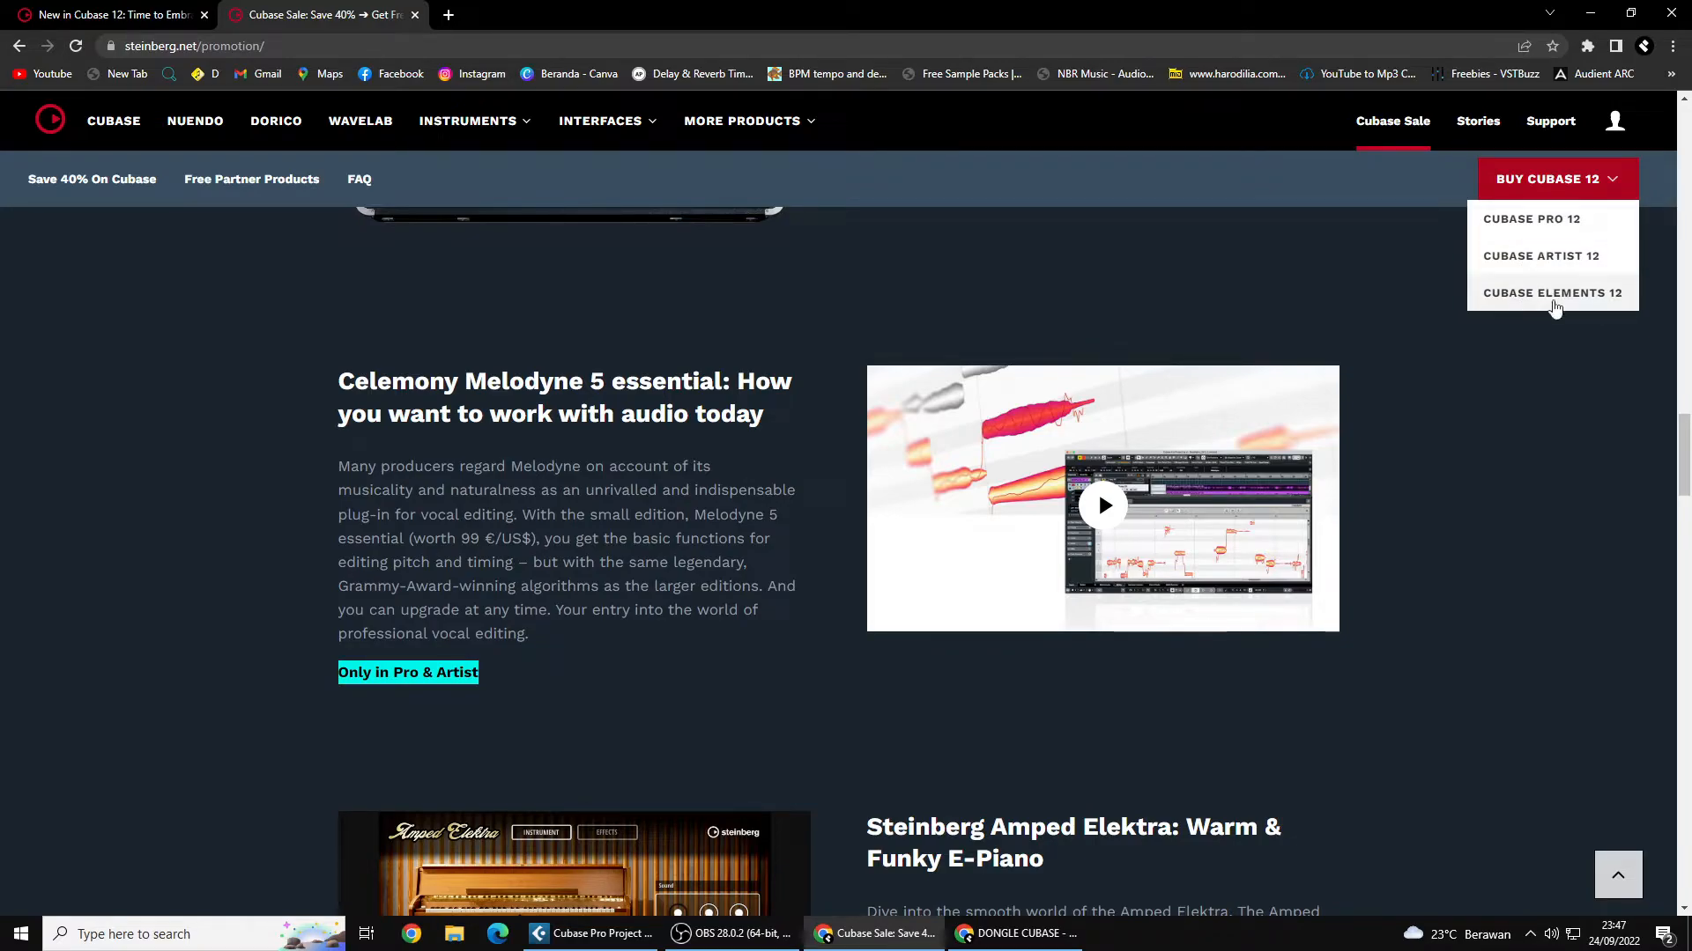
click(703, 620)
- Show the Steinberg Amped Elektra offer, and open and close its video
scroll(703, 621, down, 5)
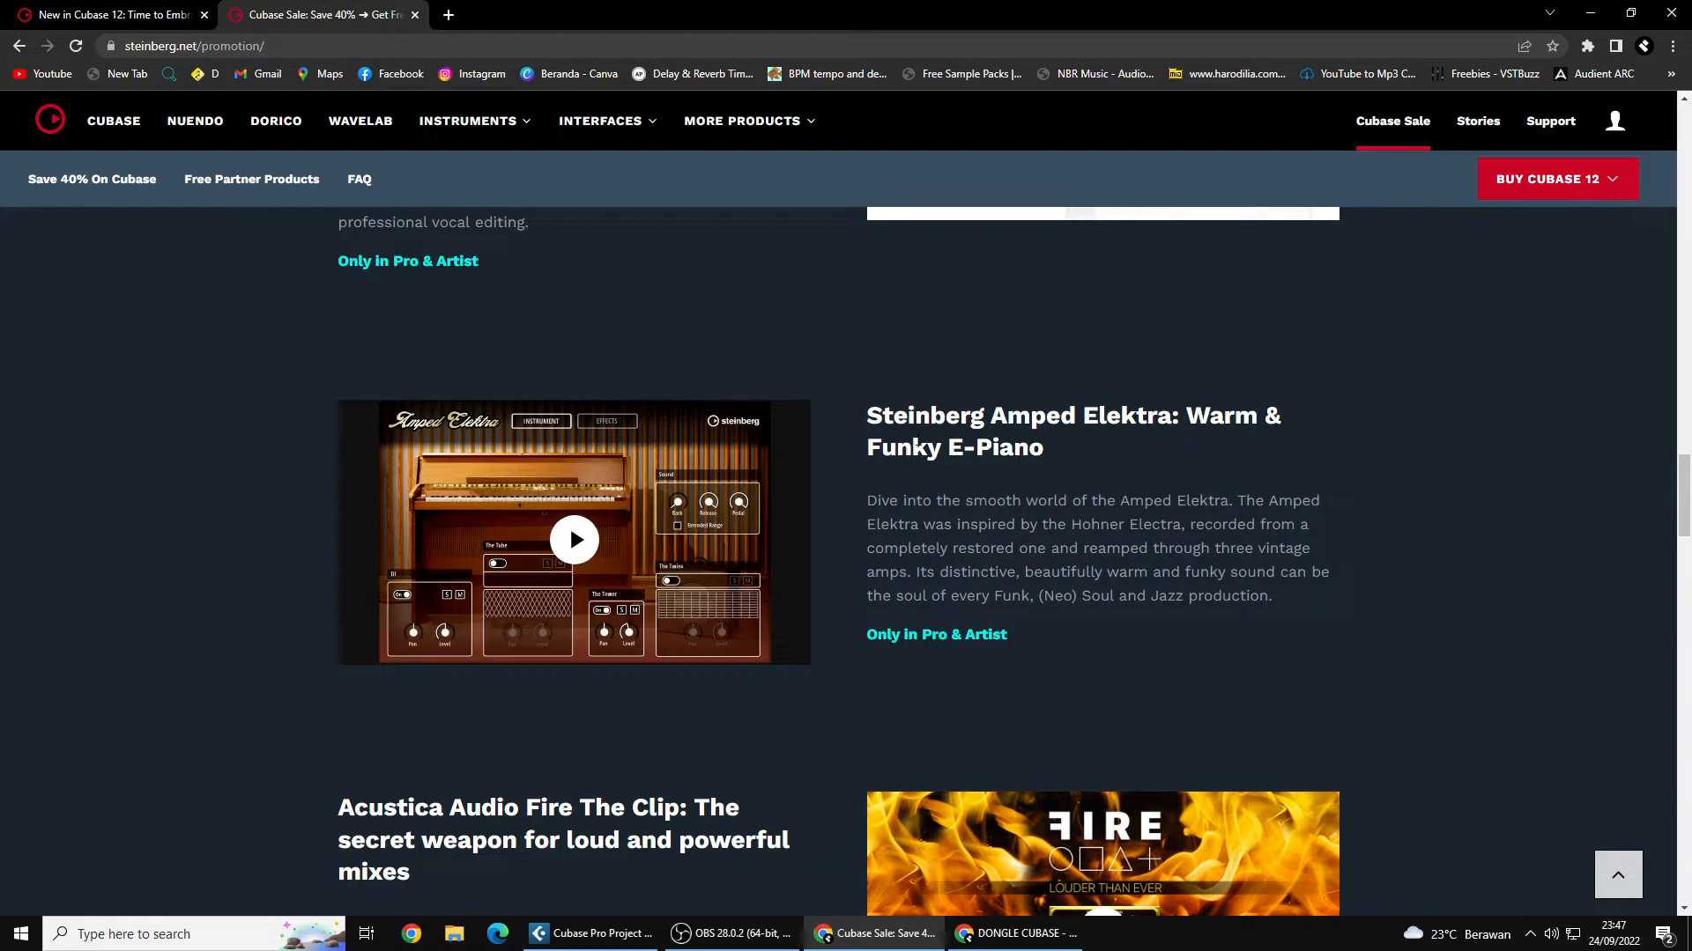
click(571, 528)
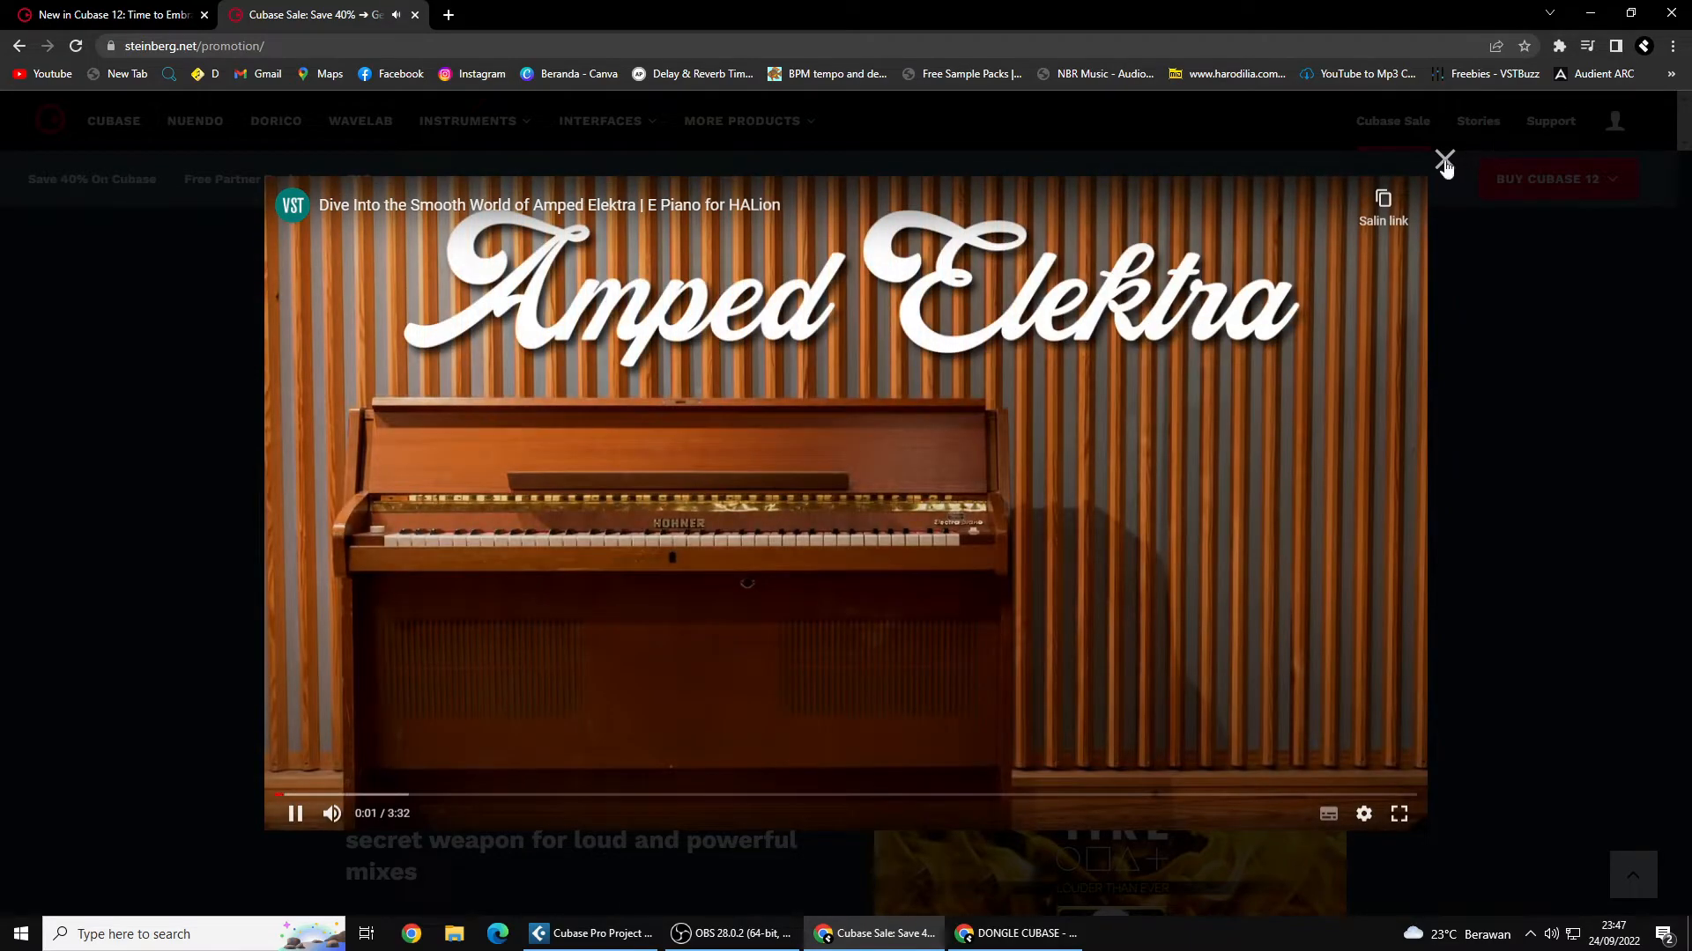
click(1444, 161)
- Show the Acustica Audio Fire The Clip offer, and open and close its video
scroll(911, 555, down, 3)
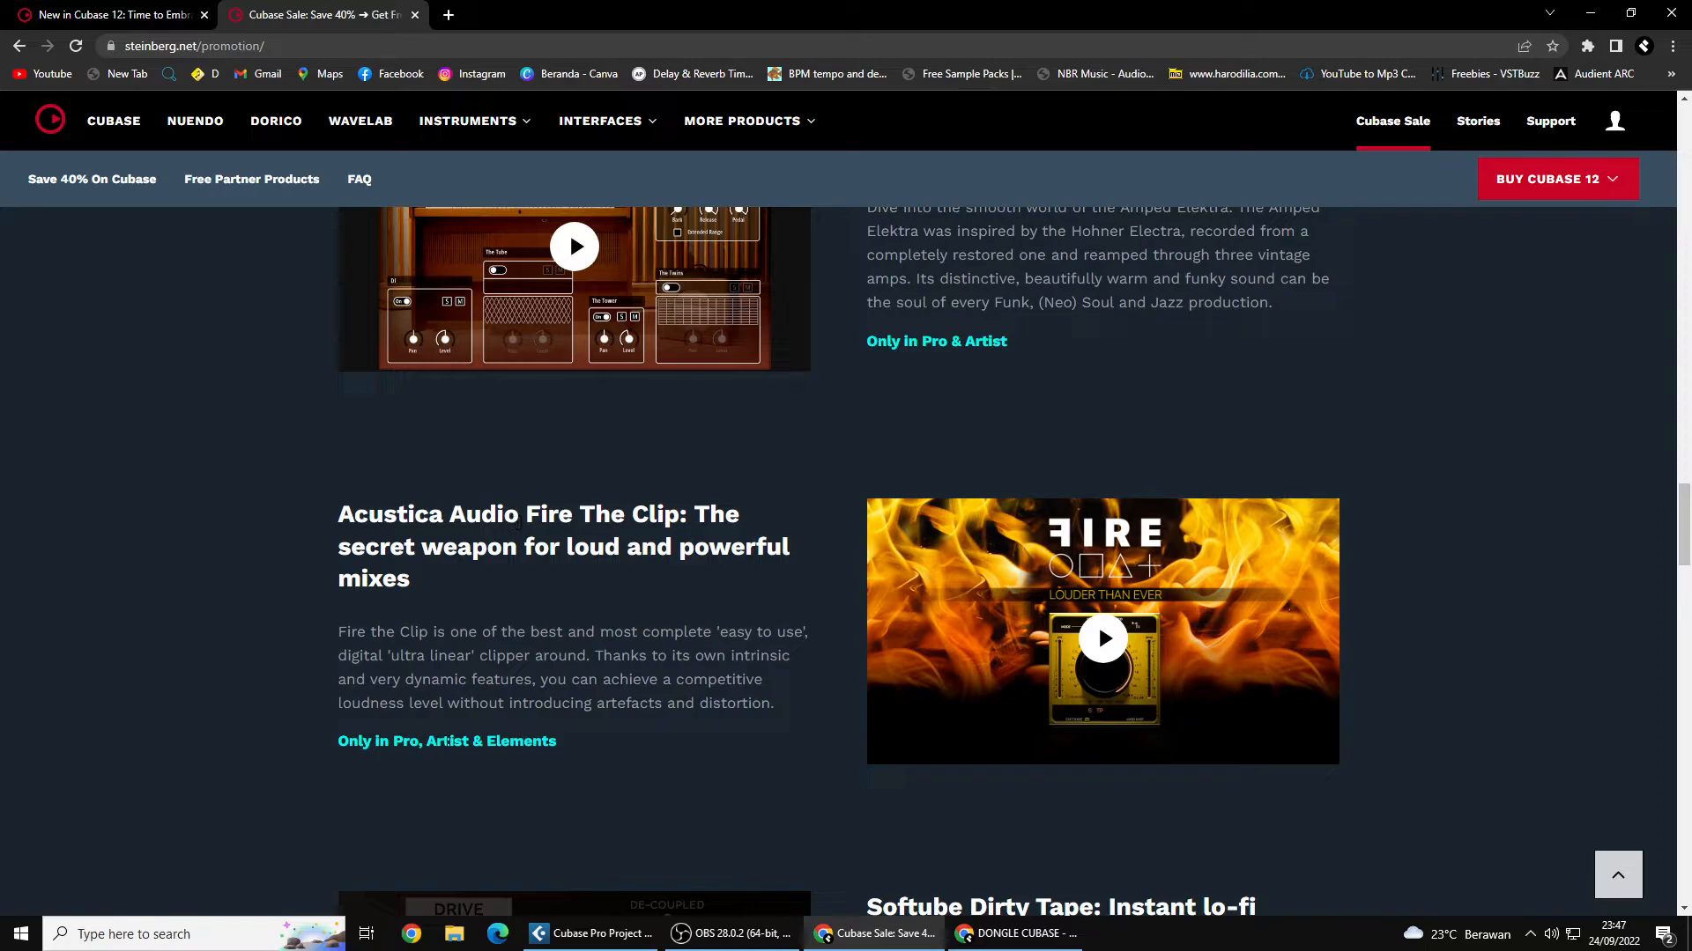
click(1076, 631)
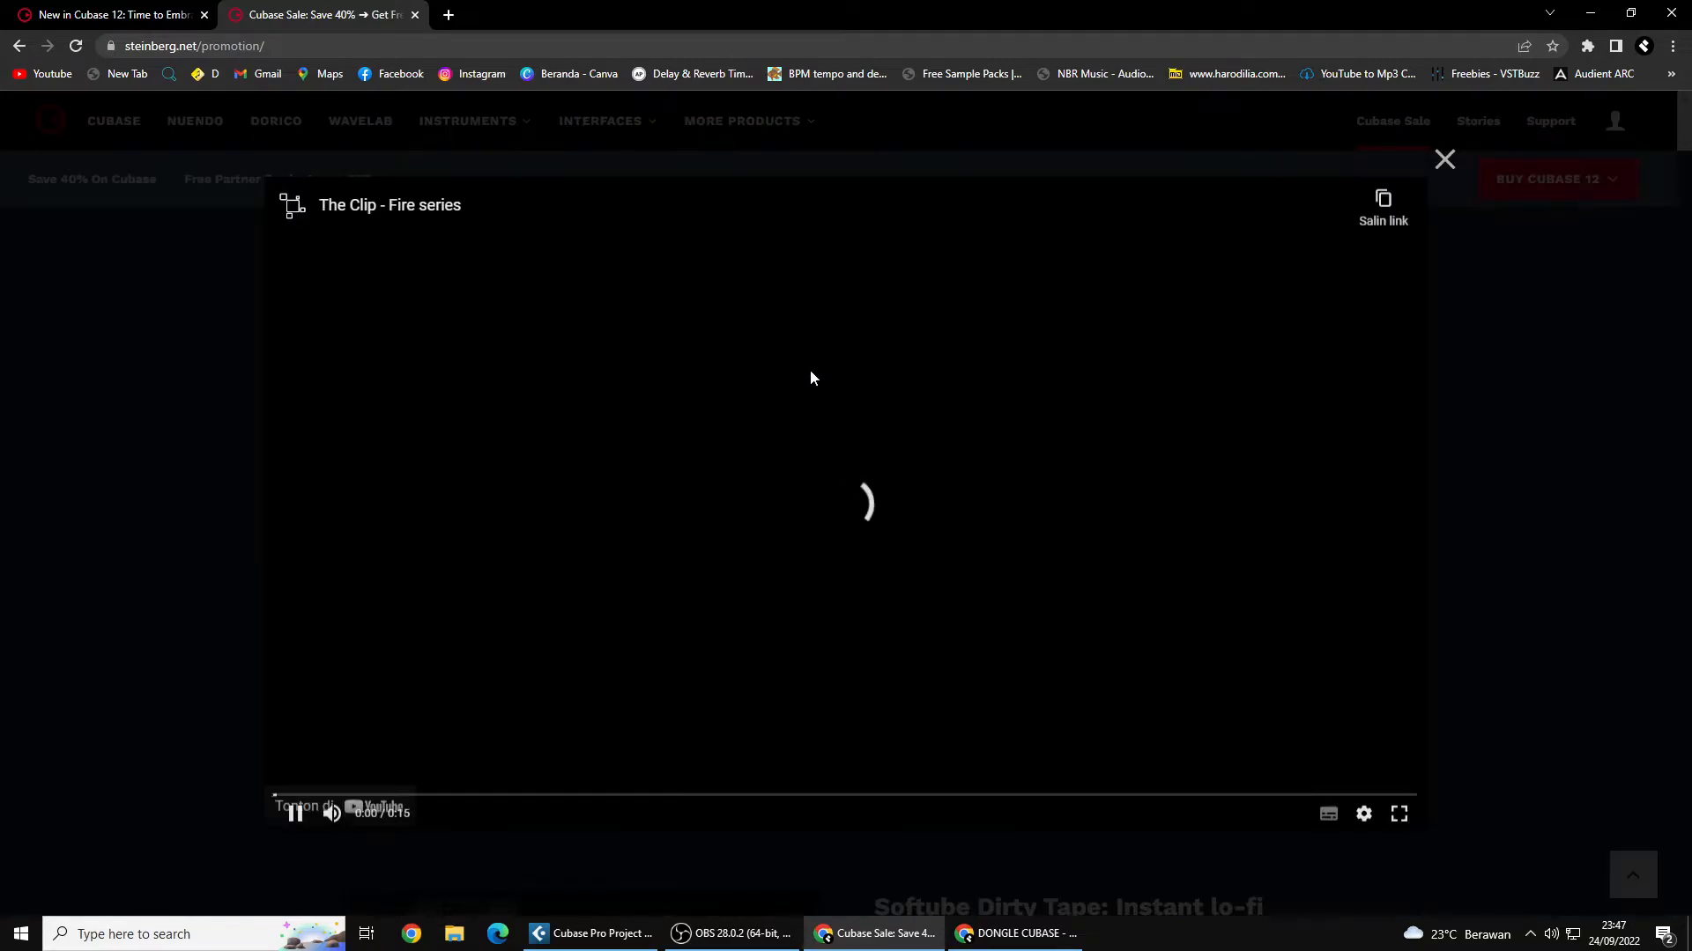
click(1445, 159)
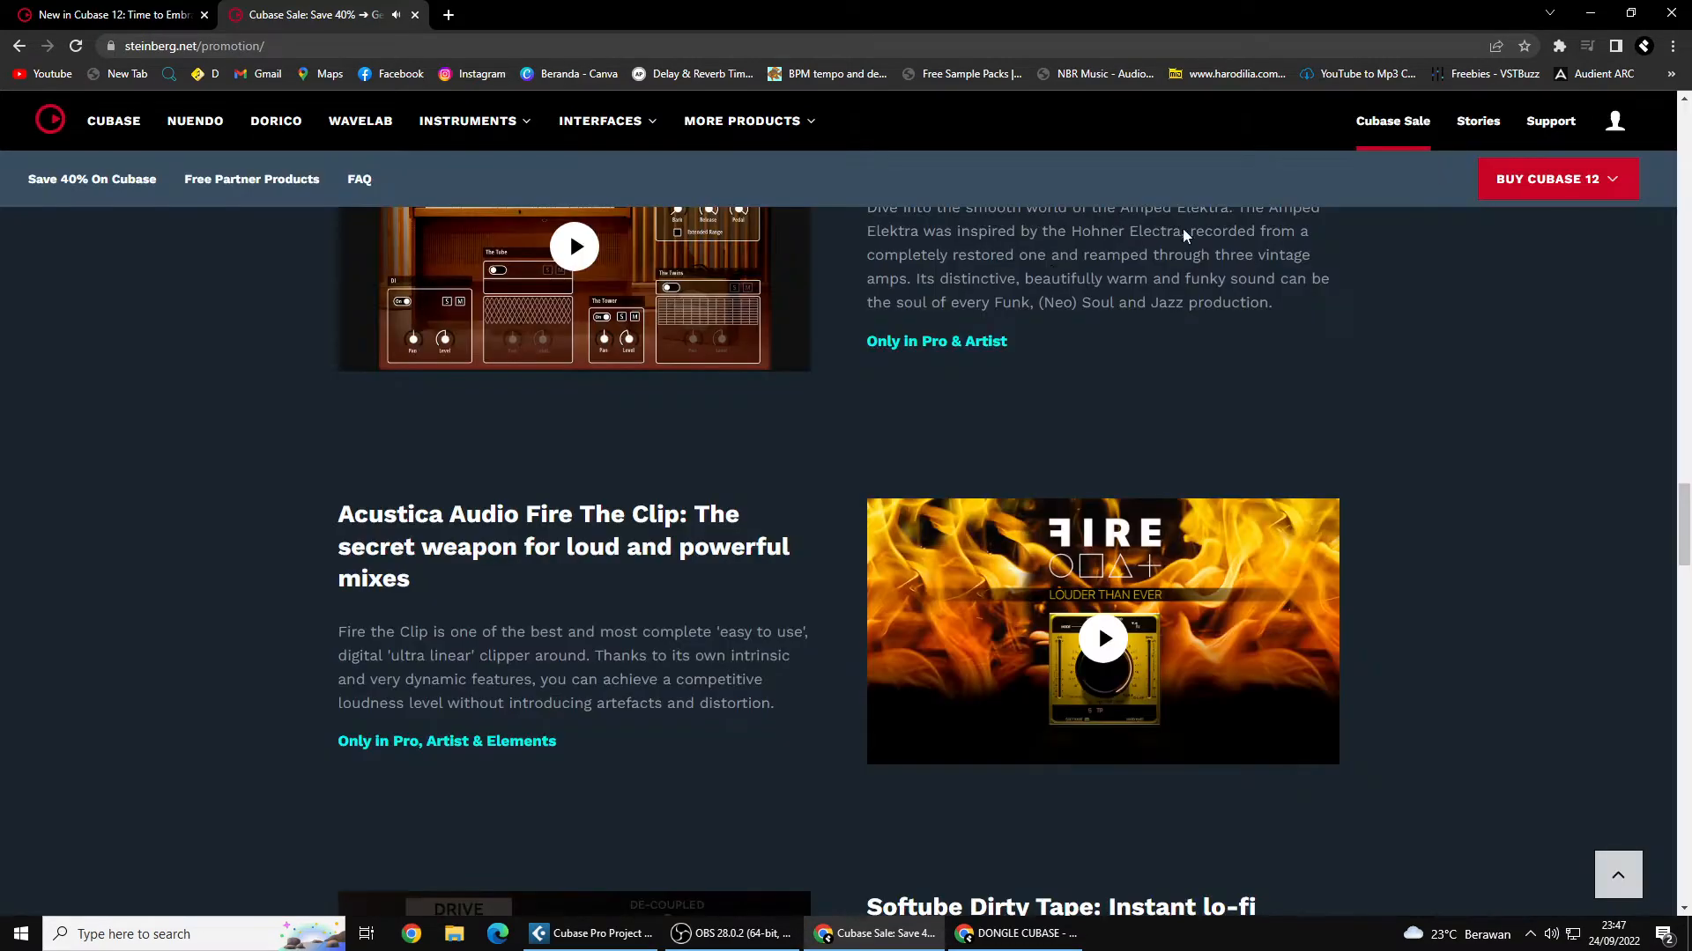
scroll(1110, 648, down, 1)
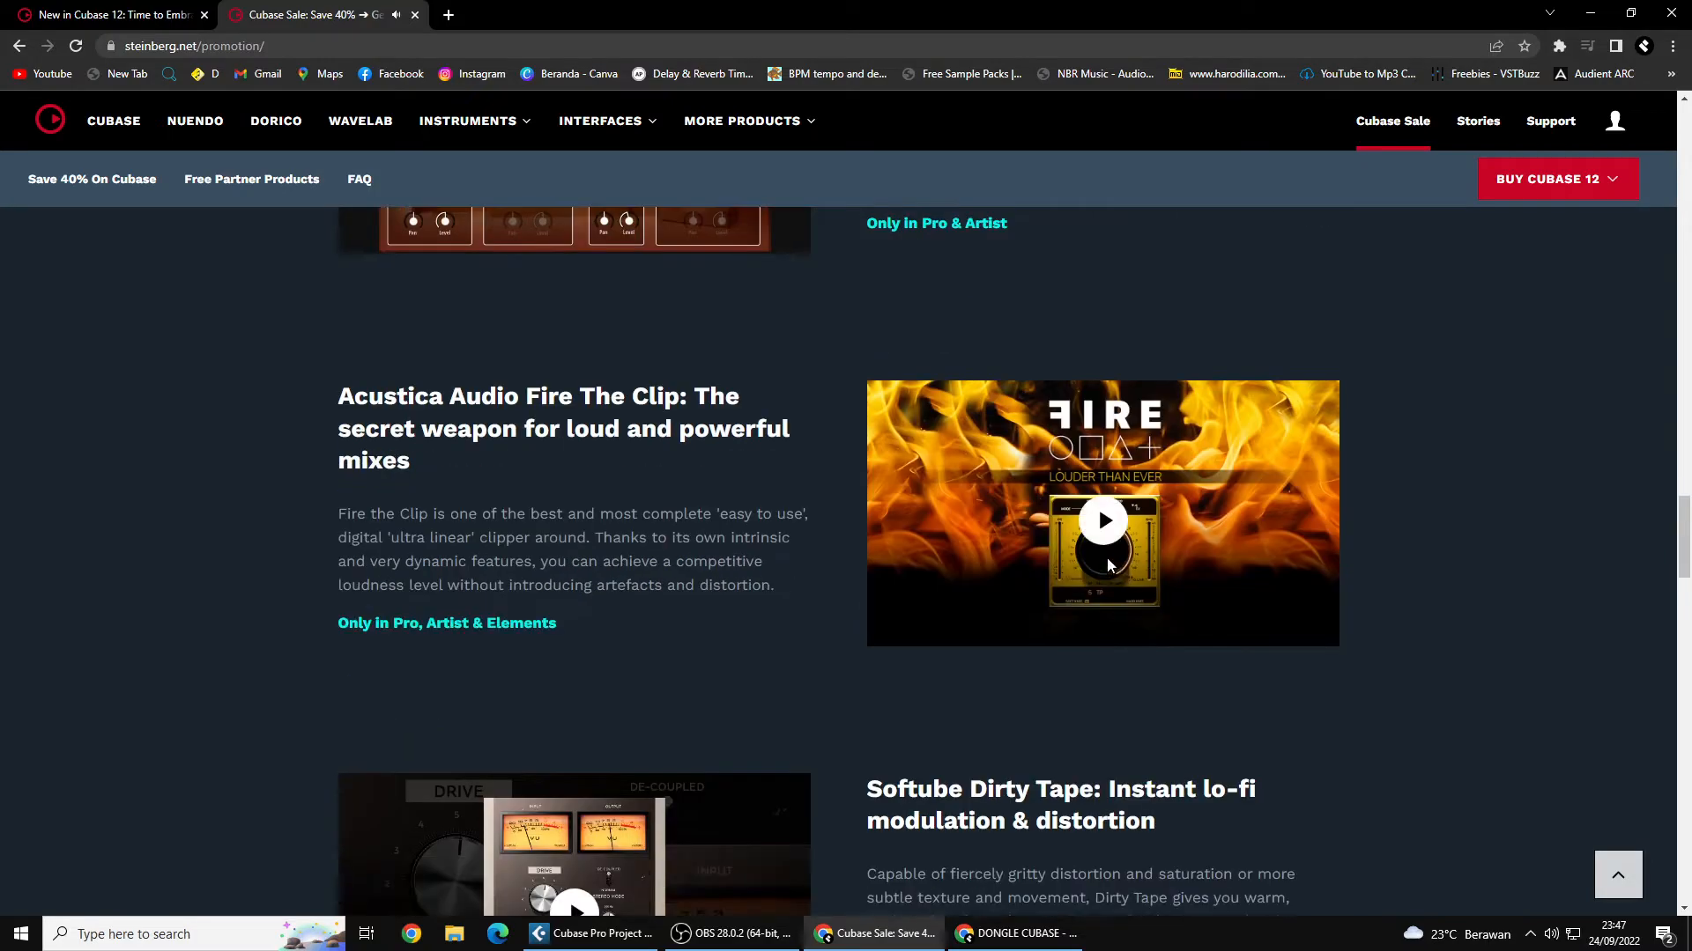
- Review the Softube Dirty Tape offer and return to the overview of all bonus partner products
scroll(1093, 638, down, 2)
scroll(981, 618, down, 2)
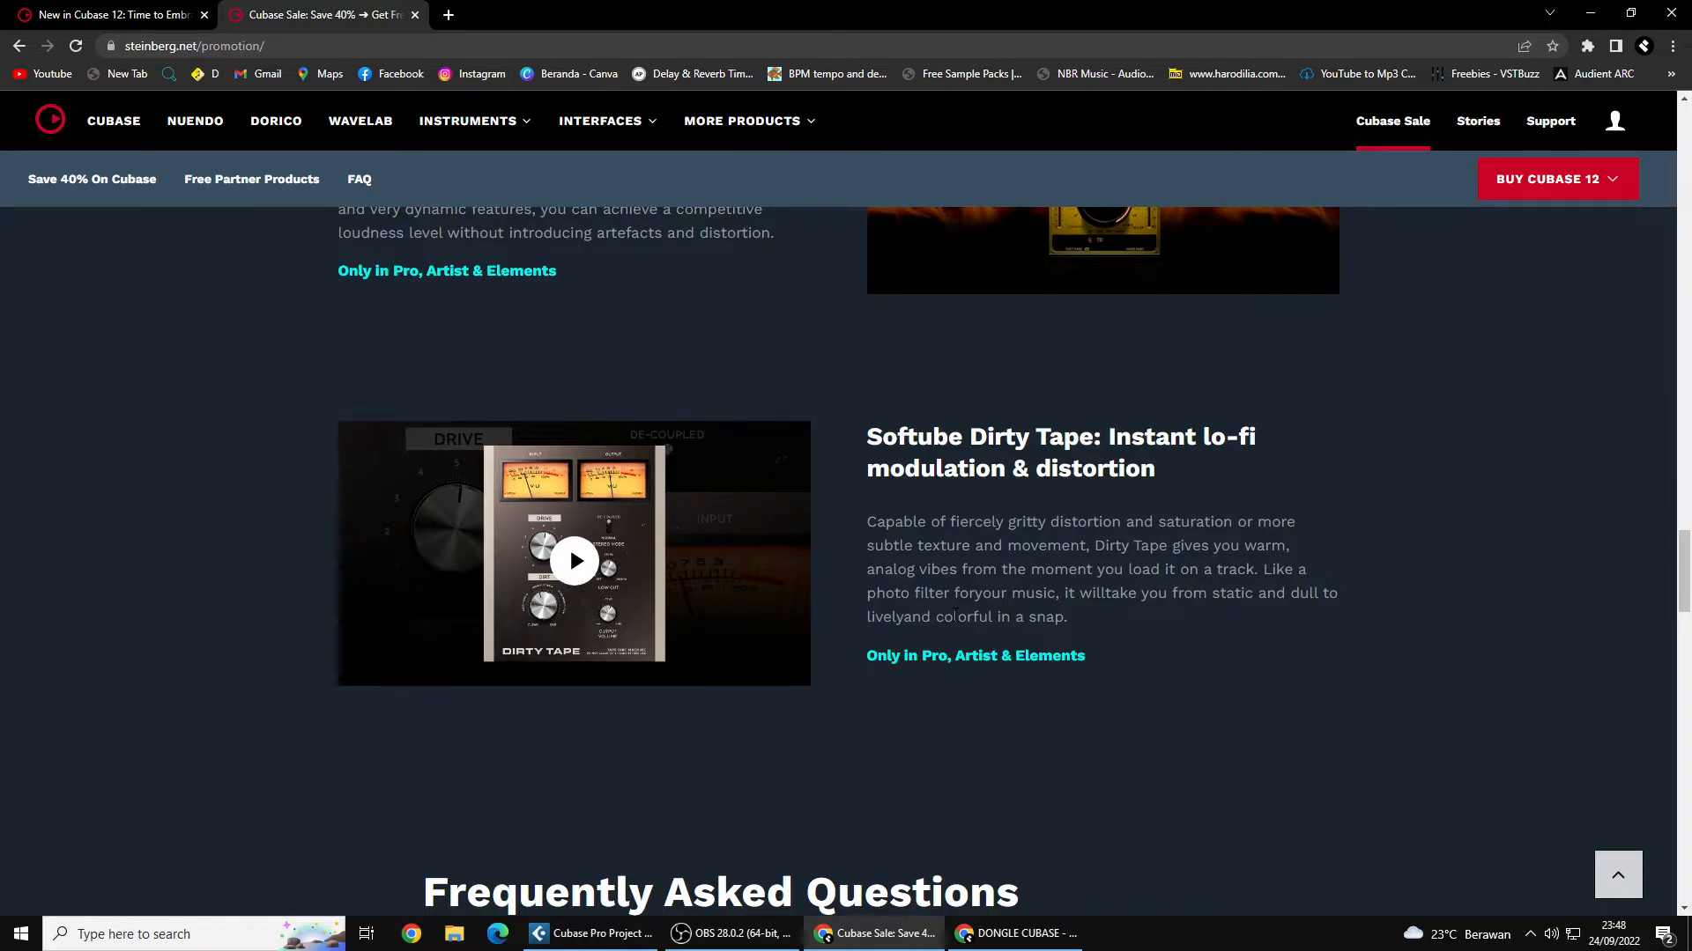
scroll(835, 597, down, 7)
scroll(835, 598, up, 9)
scroll(840, 579, up, 8)
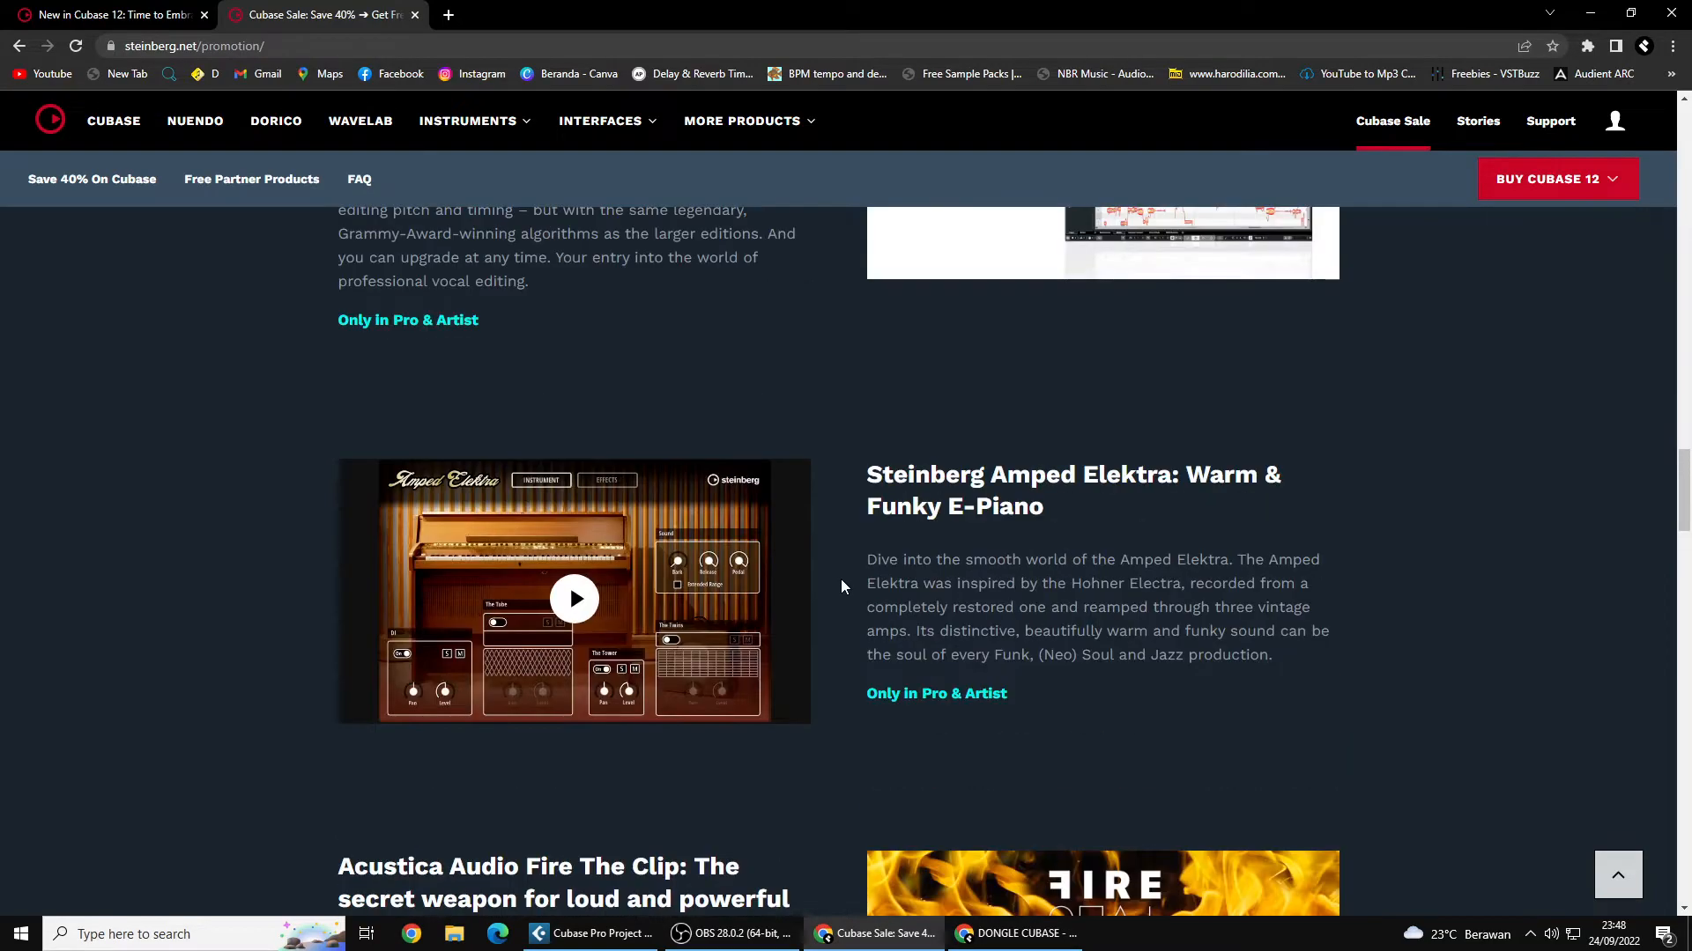
scroll(842, 578, up, 3)
scroll(971, 493, up, 10)
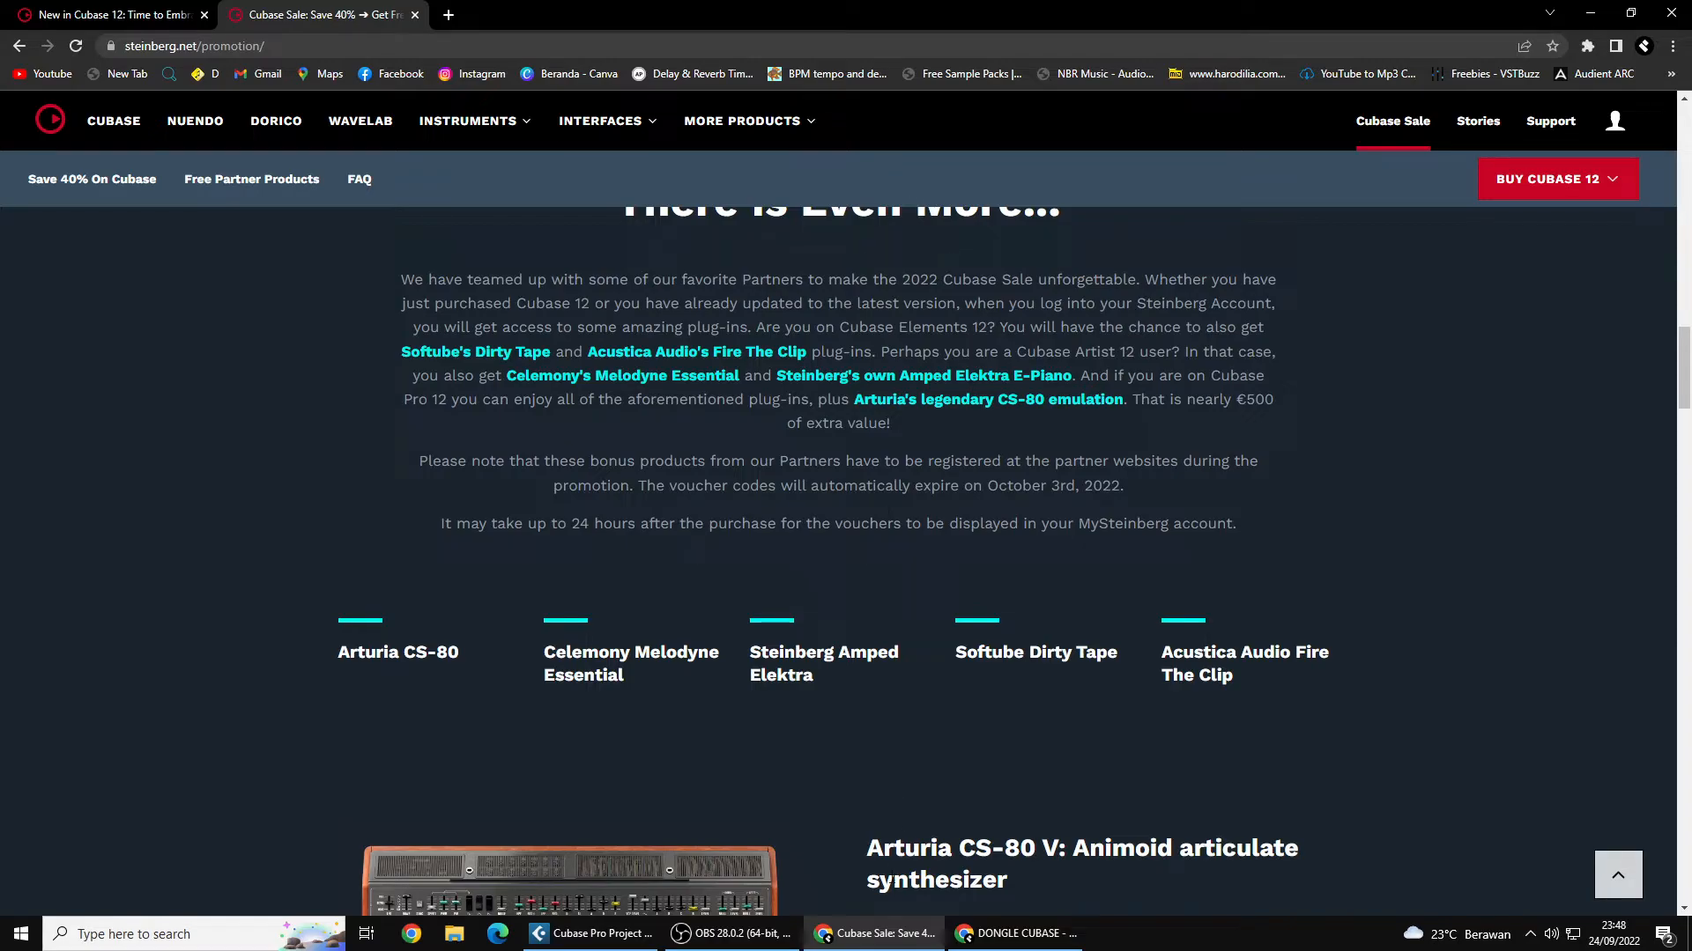
- Switch to Cubase, select all notes in the Melodyne editor, and close the lower zone
click(592, 933)
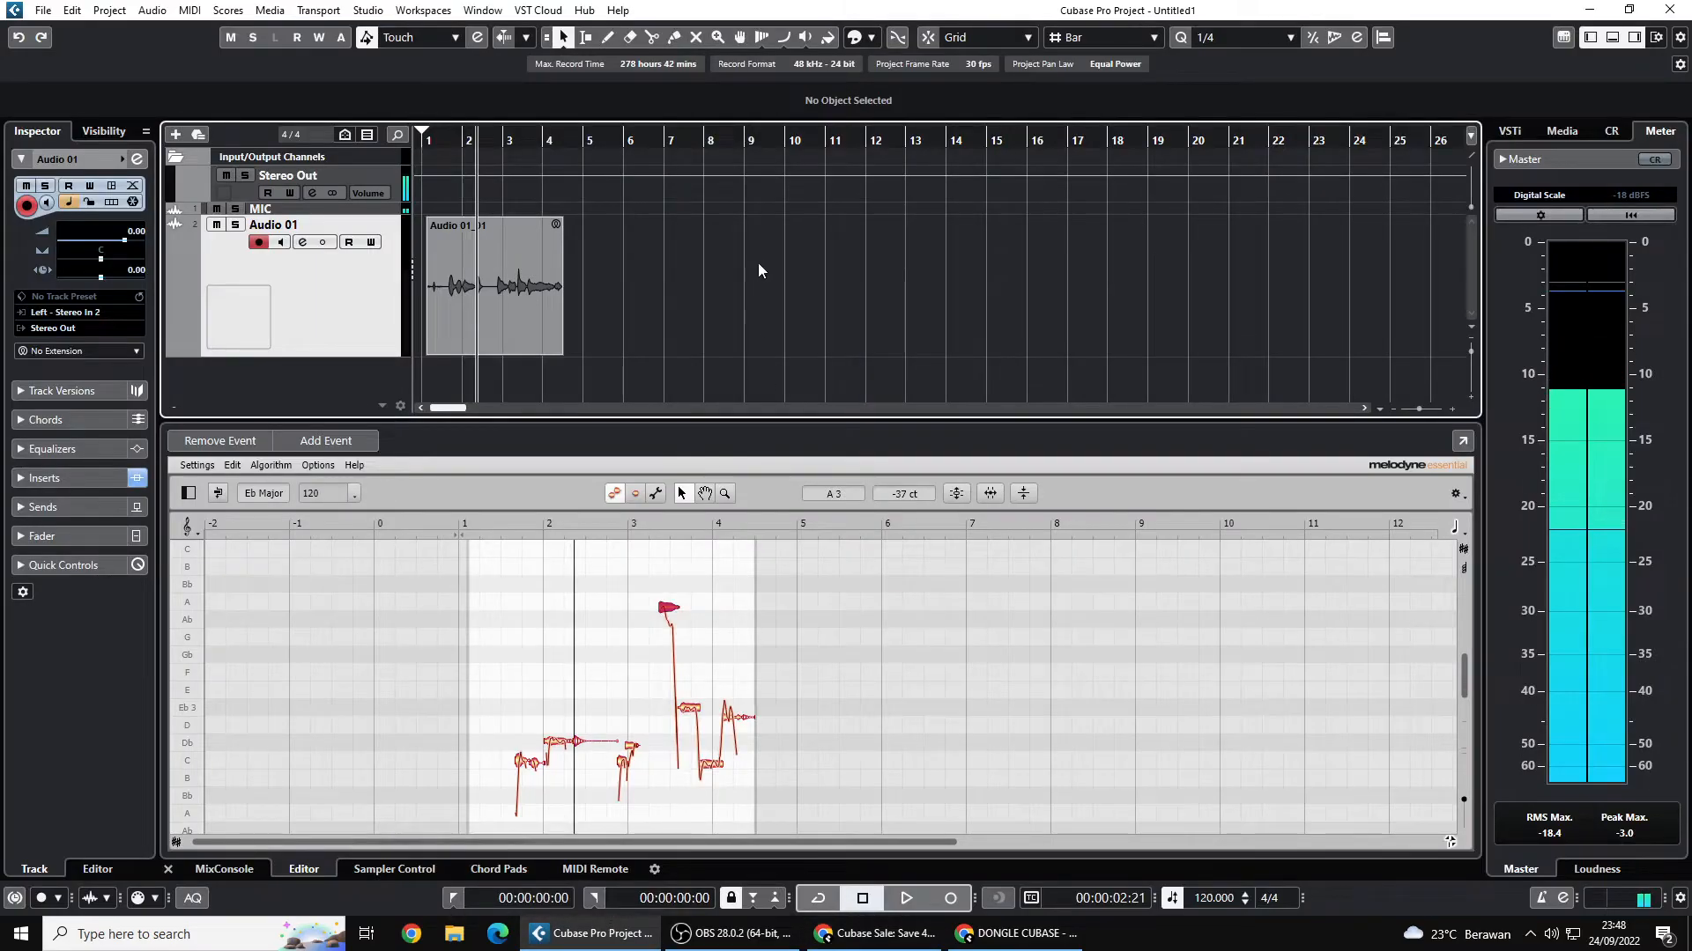
scroll(608, 643, down, 2)
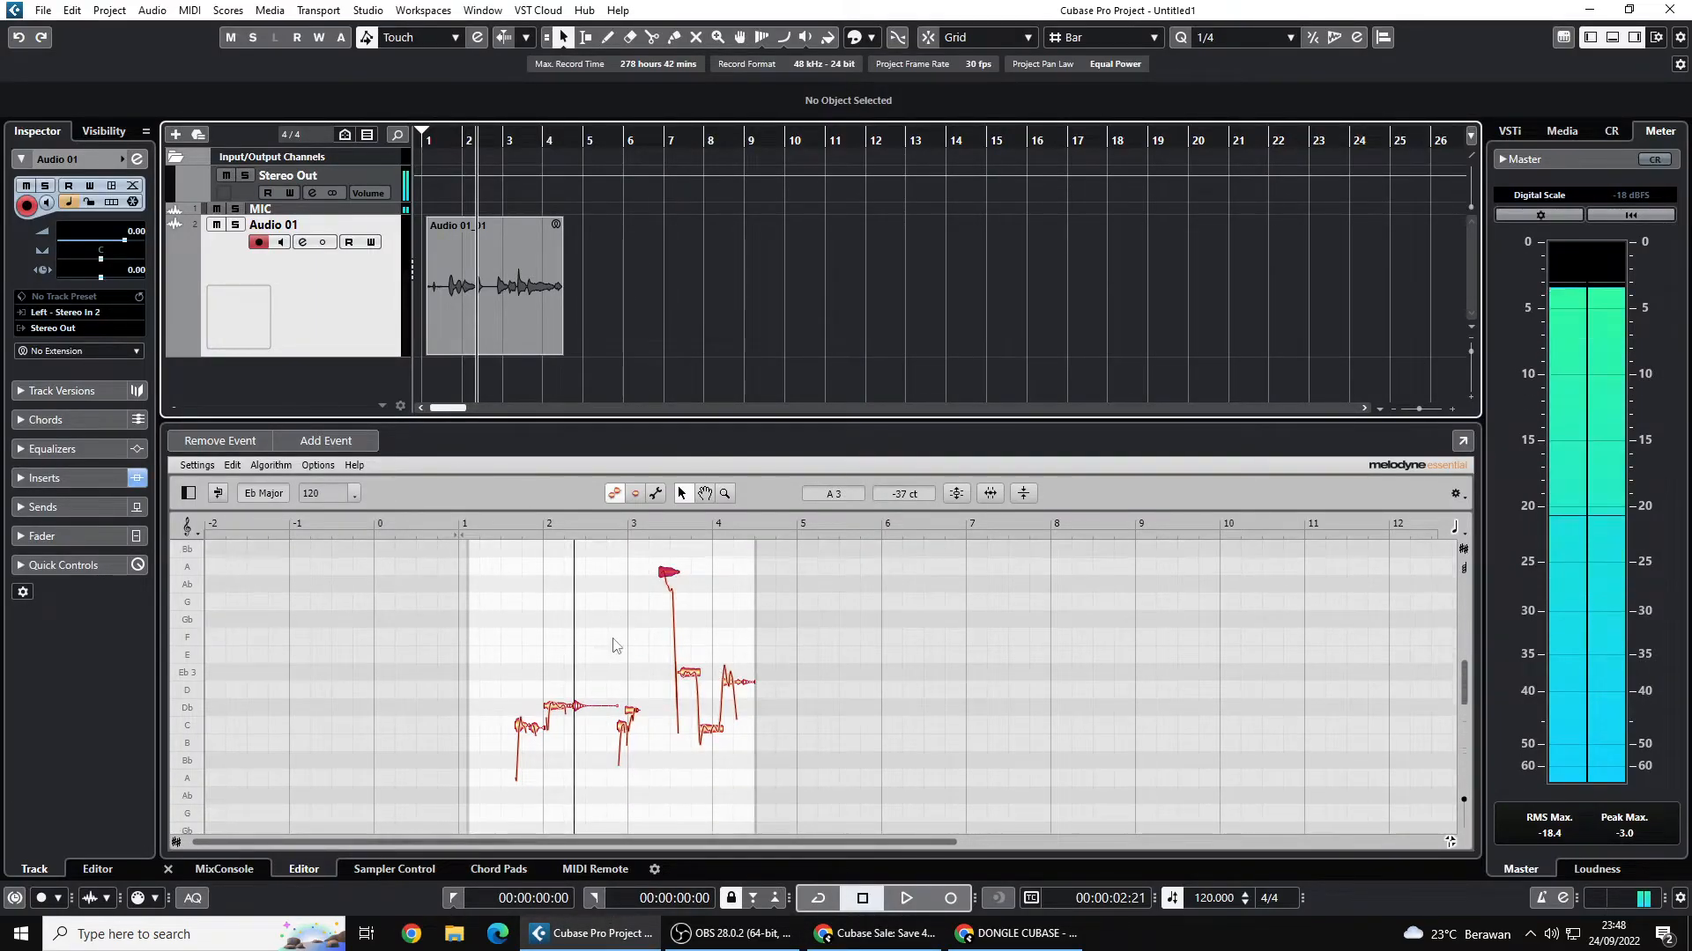
scroll(646, 637, up, 1)
drag(434, 597, 895, 891)
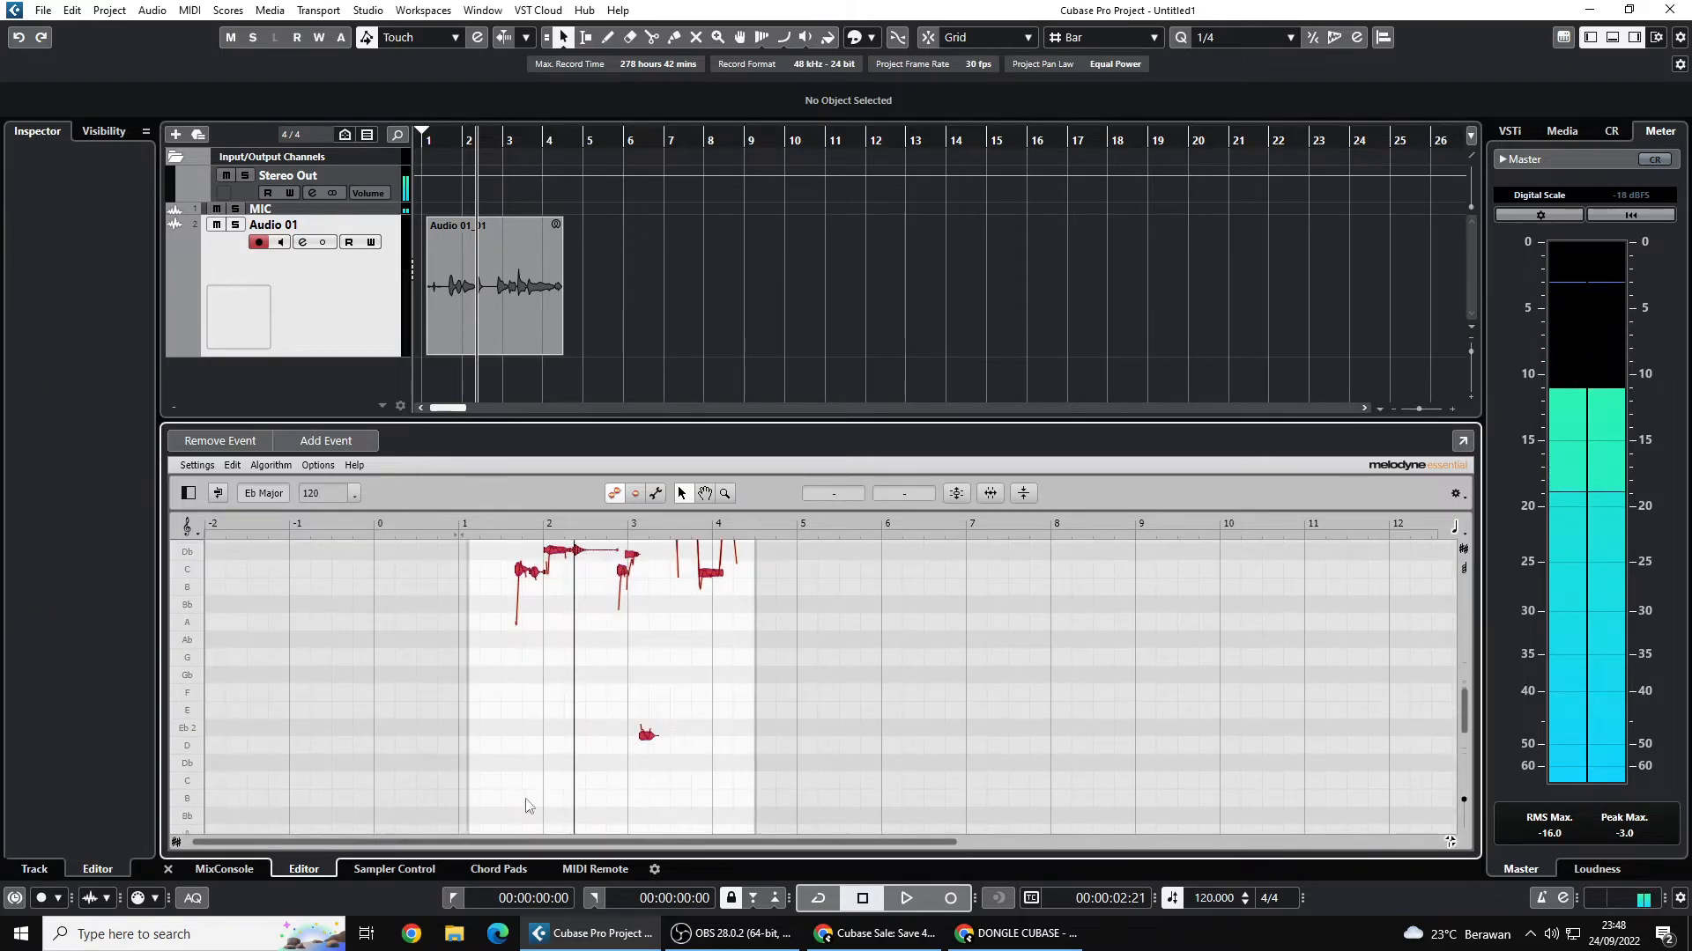
click(173, 870)
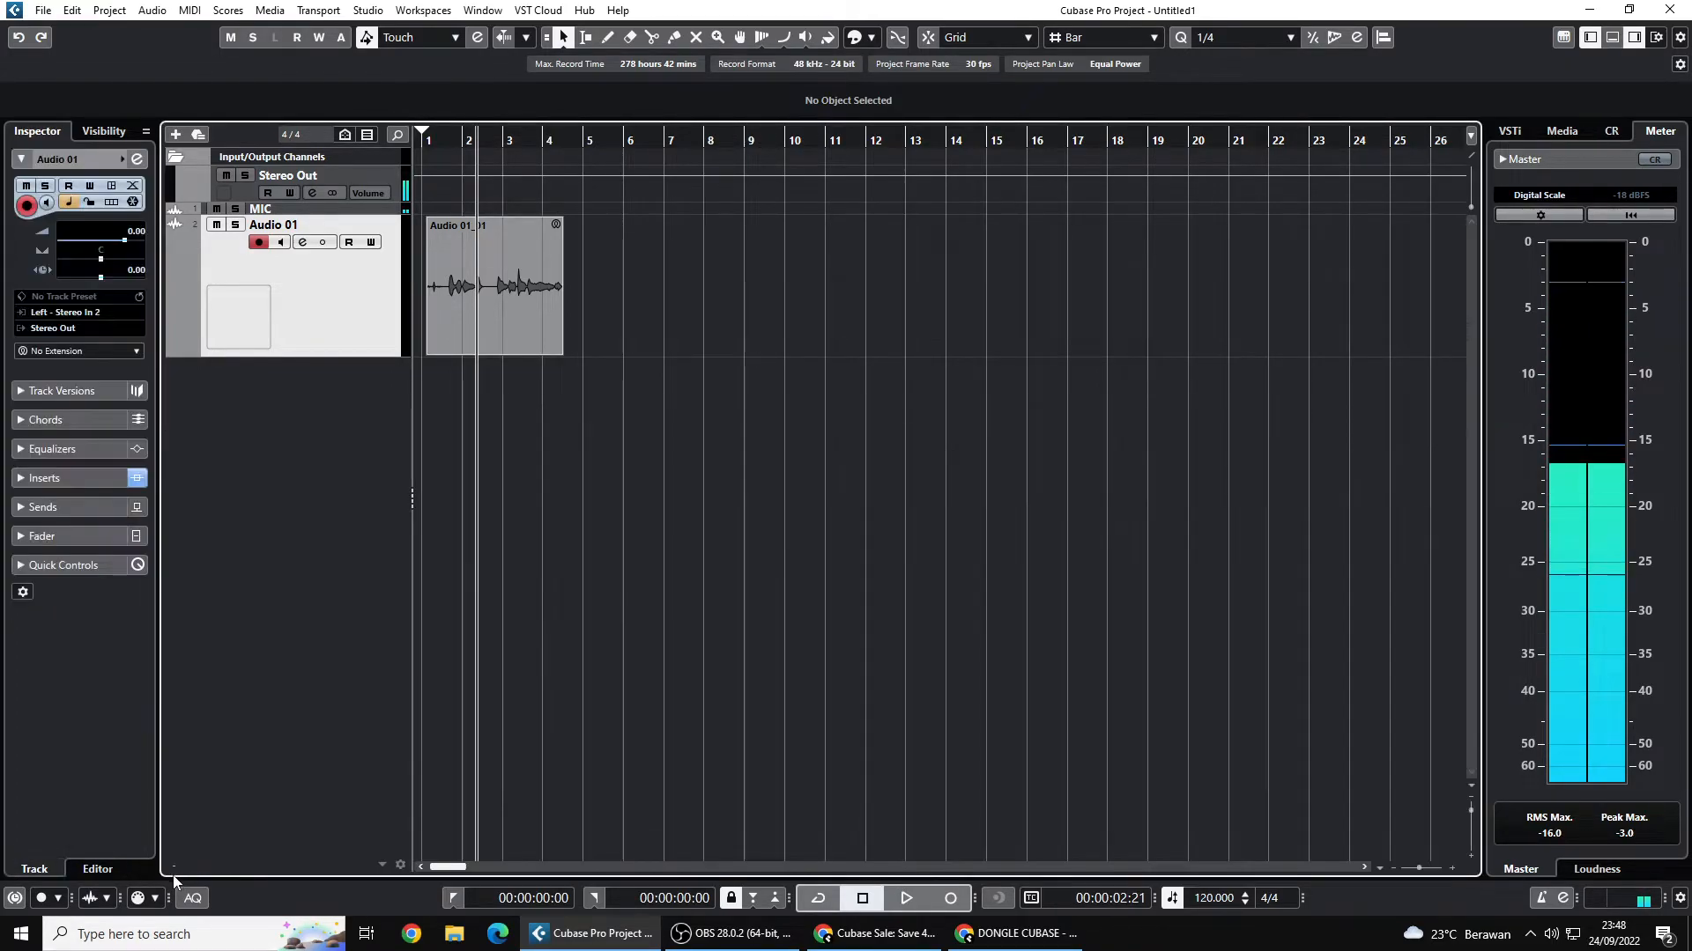
- Reduce the height of the Audio 01 track and toggle the Input/Output Channels folder
scroll(539, 377, up, 5)
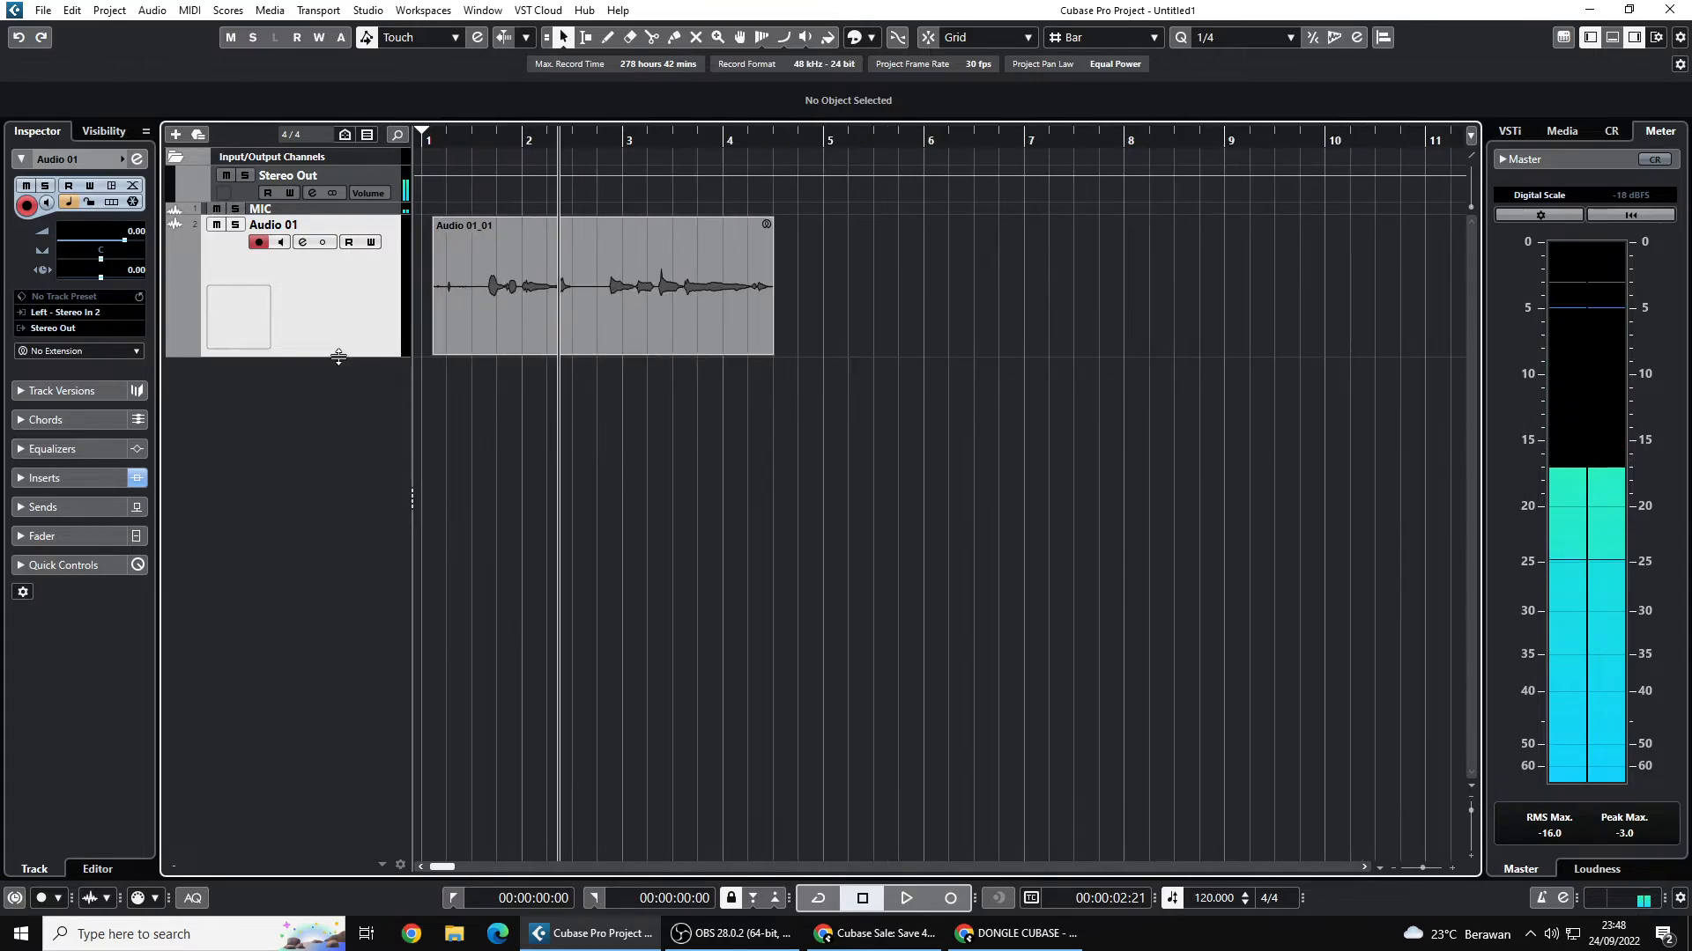
drag(340, 357, 316, 273)
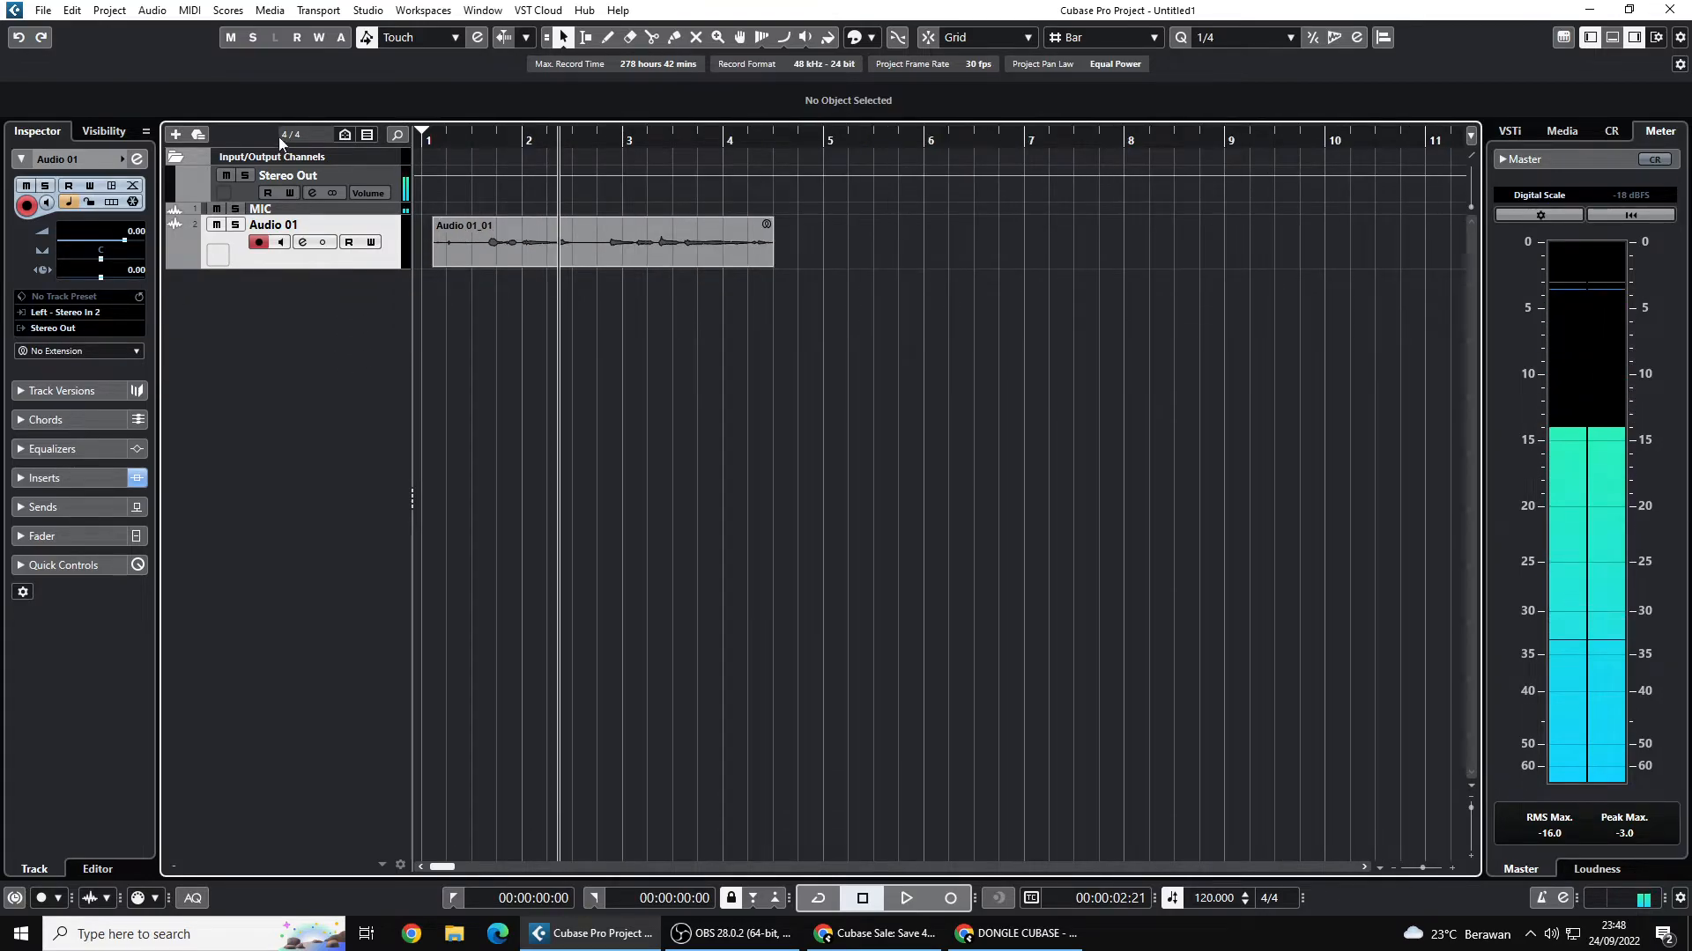
click(281, 188)
click(174, 158)
click(175, 158)
click(175, 159)
click(174, 159)
- Create a new empty project, discard it without saving, and maximize the Untitled1 project window
click(42, 10)
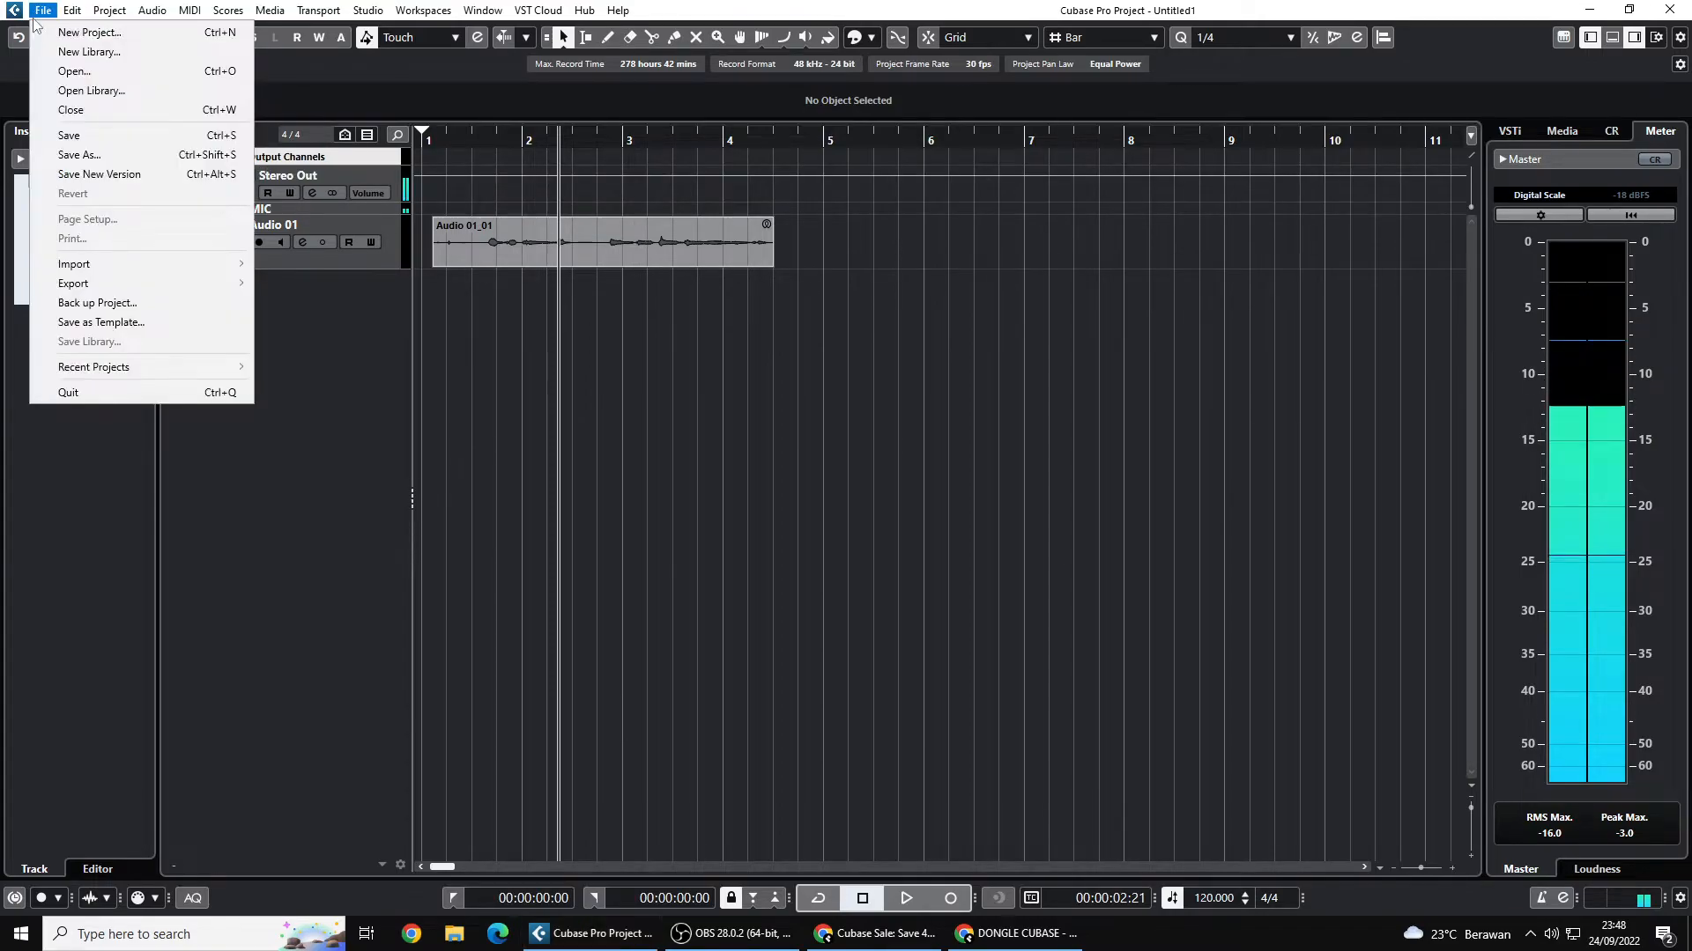
click(85, 31)
click(897, 309)
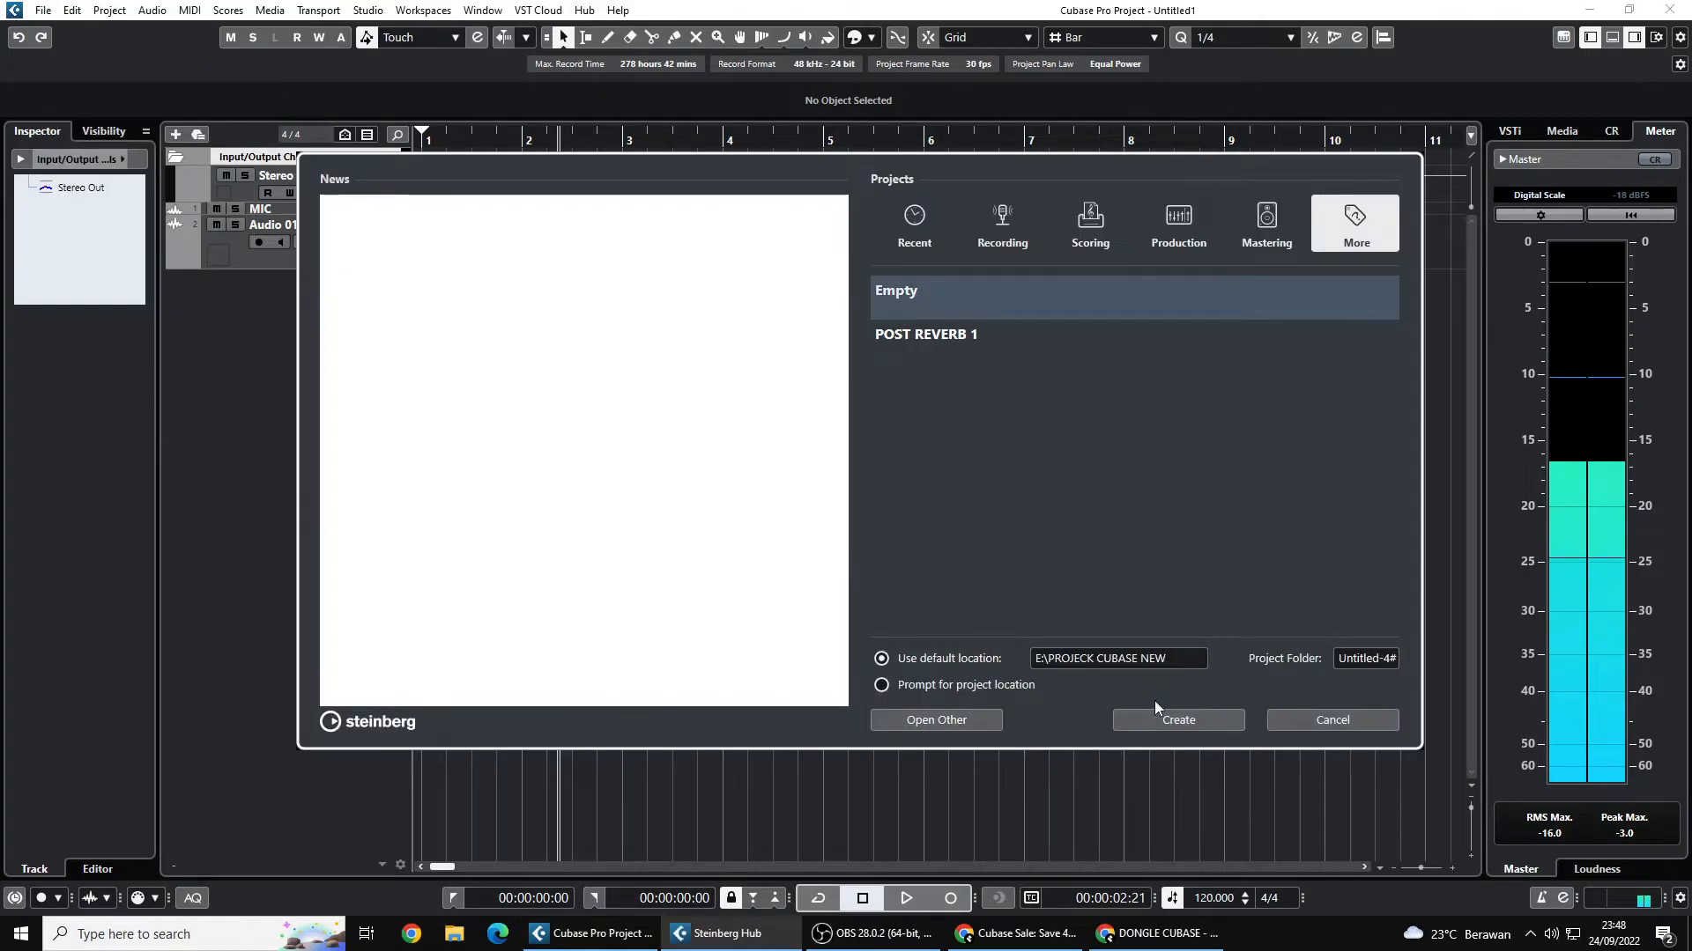
click(1158, 723)
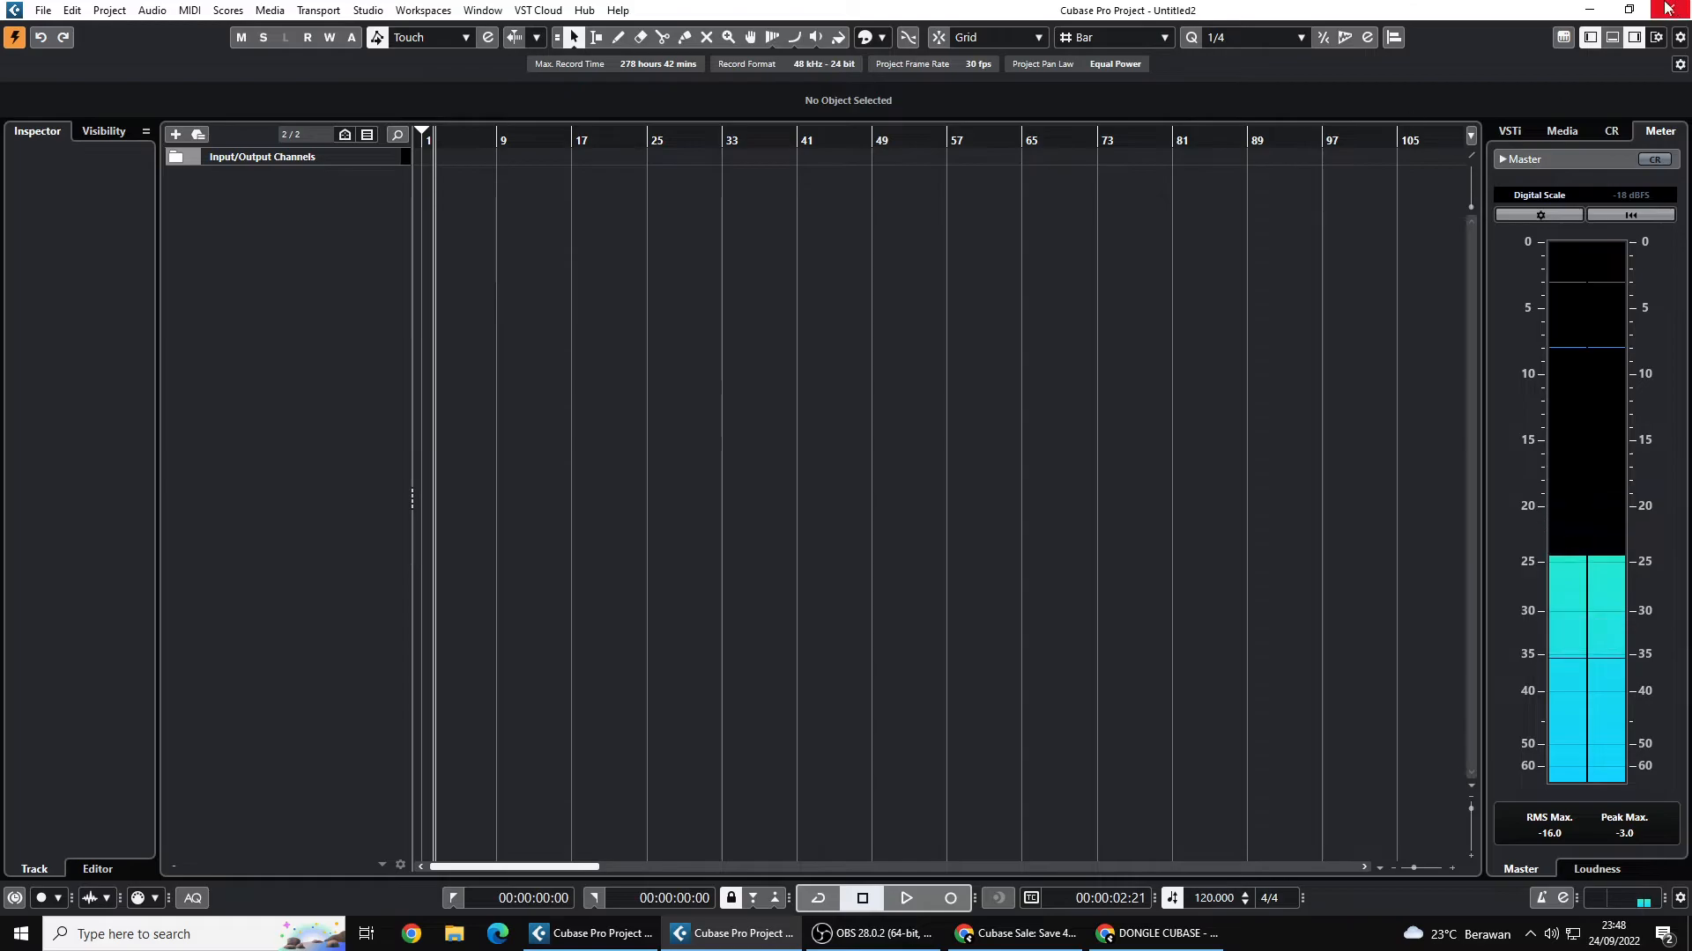
click(837, 494)
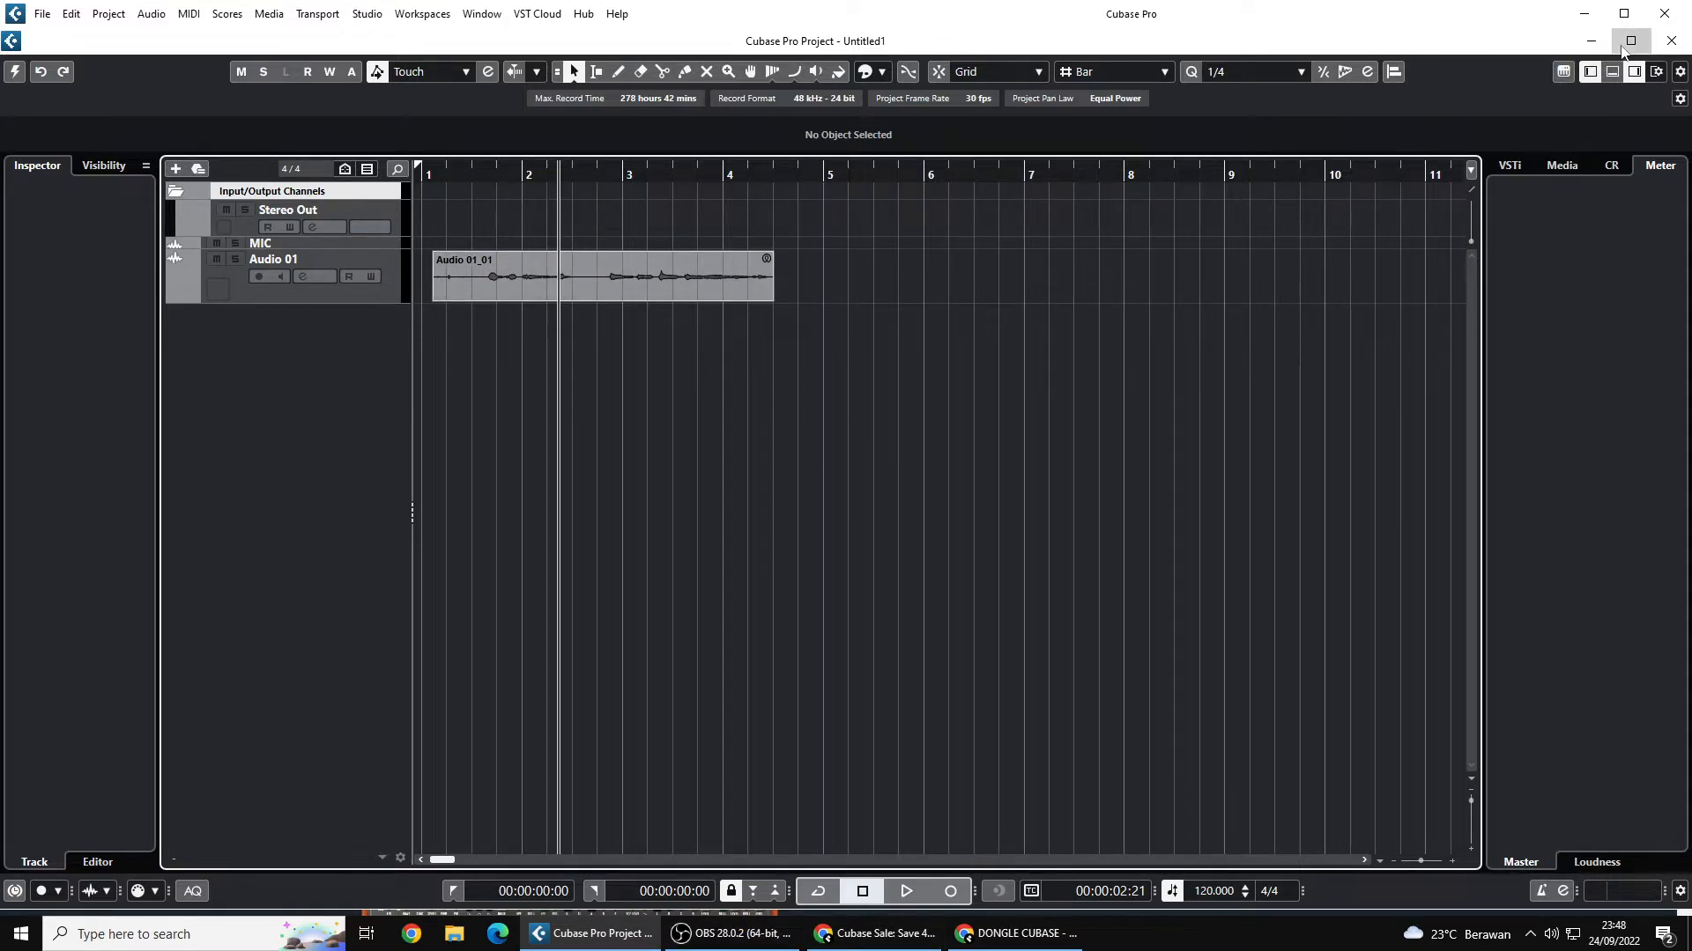
click(1631, 41)
- Increase the MIC track's height and check its context options
click(324, 211)
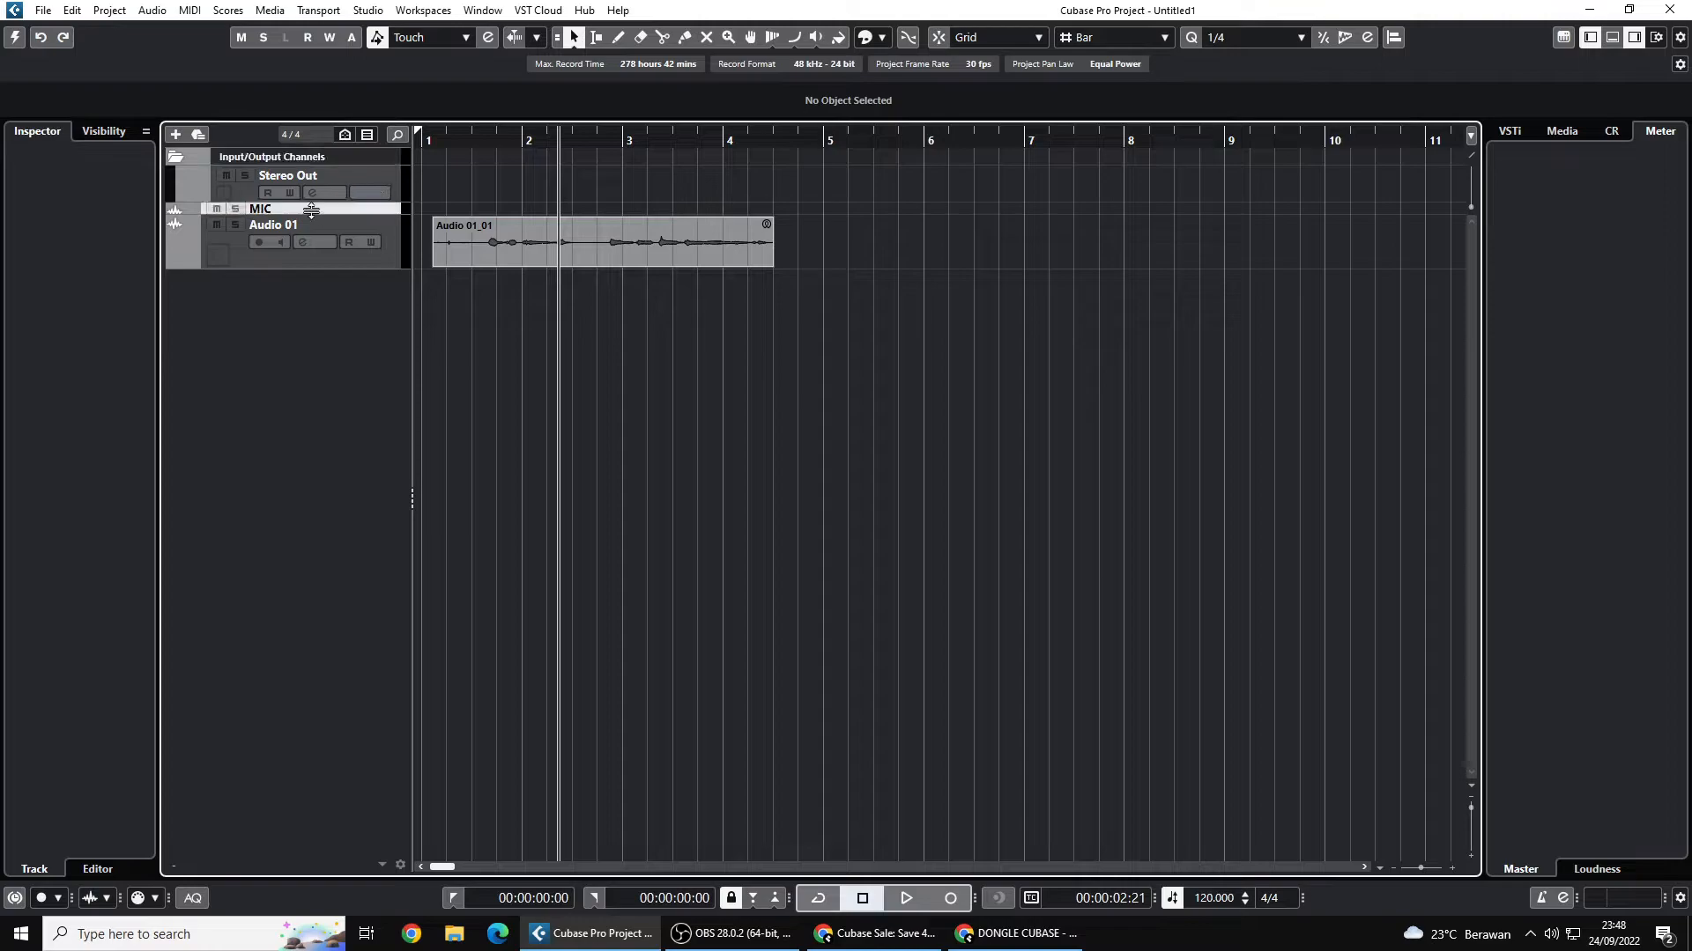
click(590, 936)
click(590, 938)
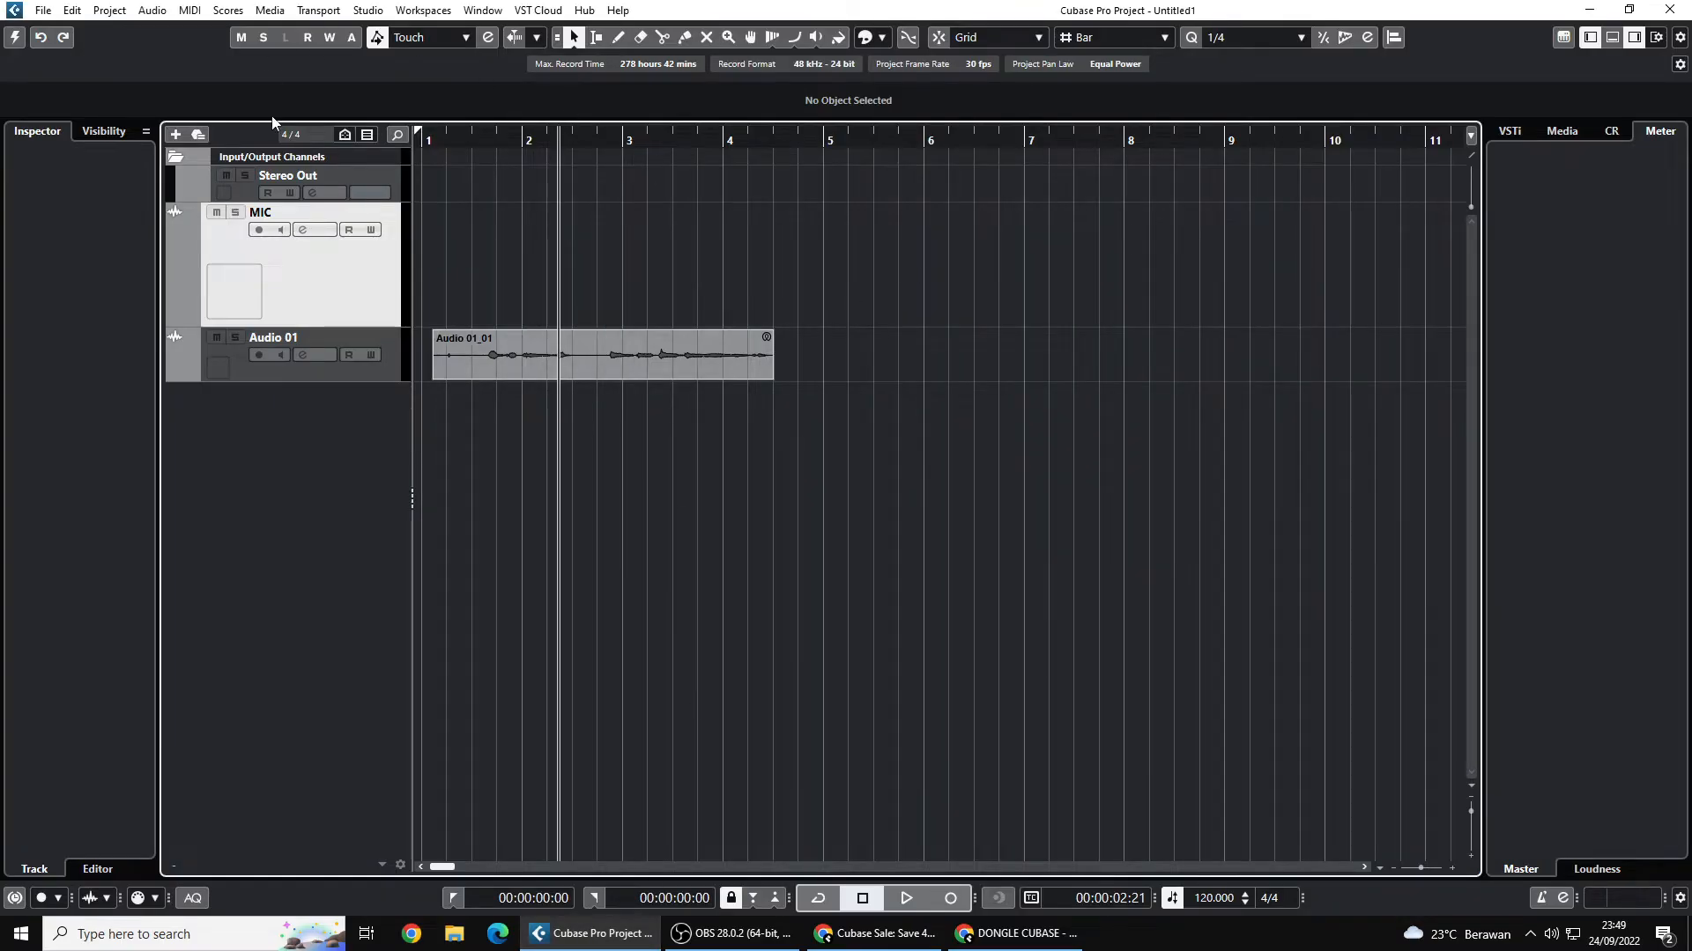
click(35, 13)
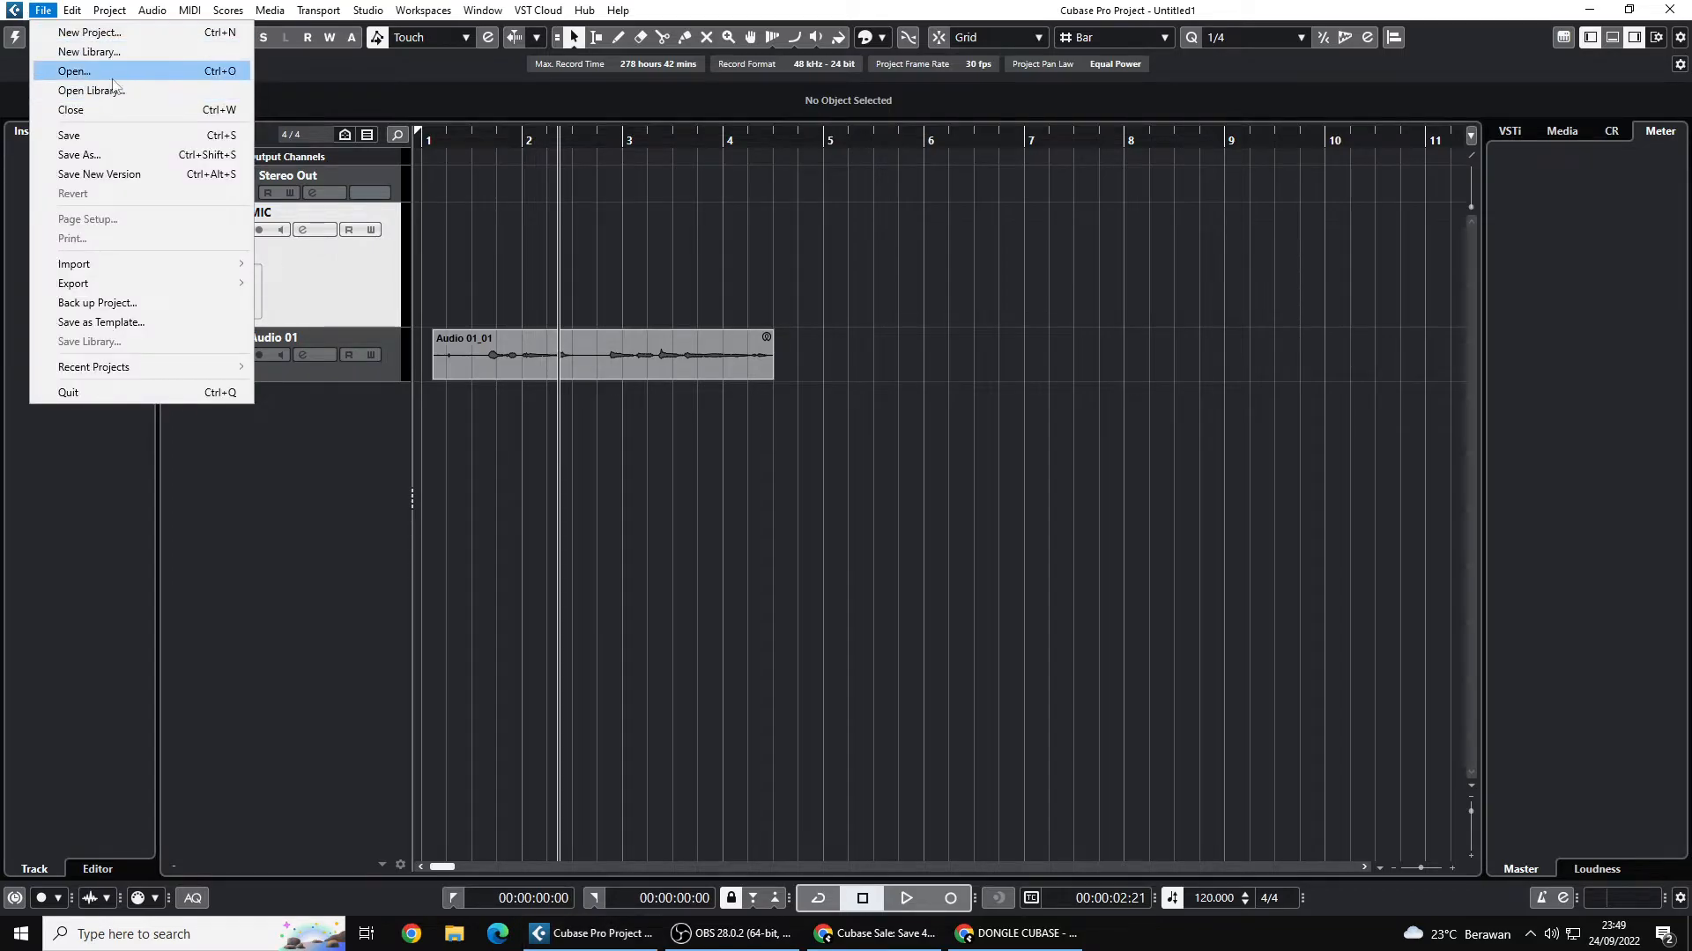
click(550, 271)
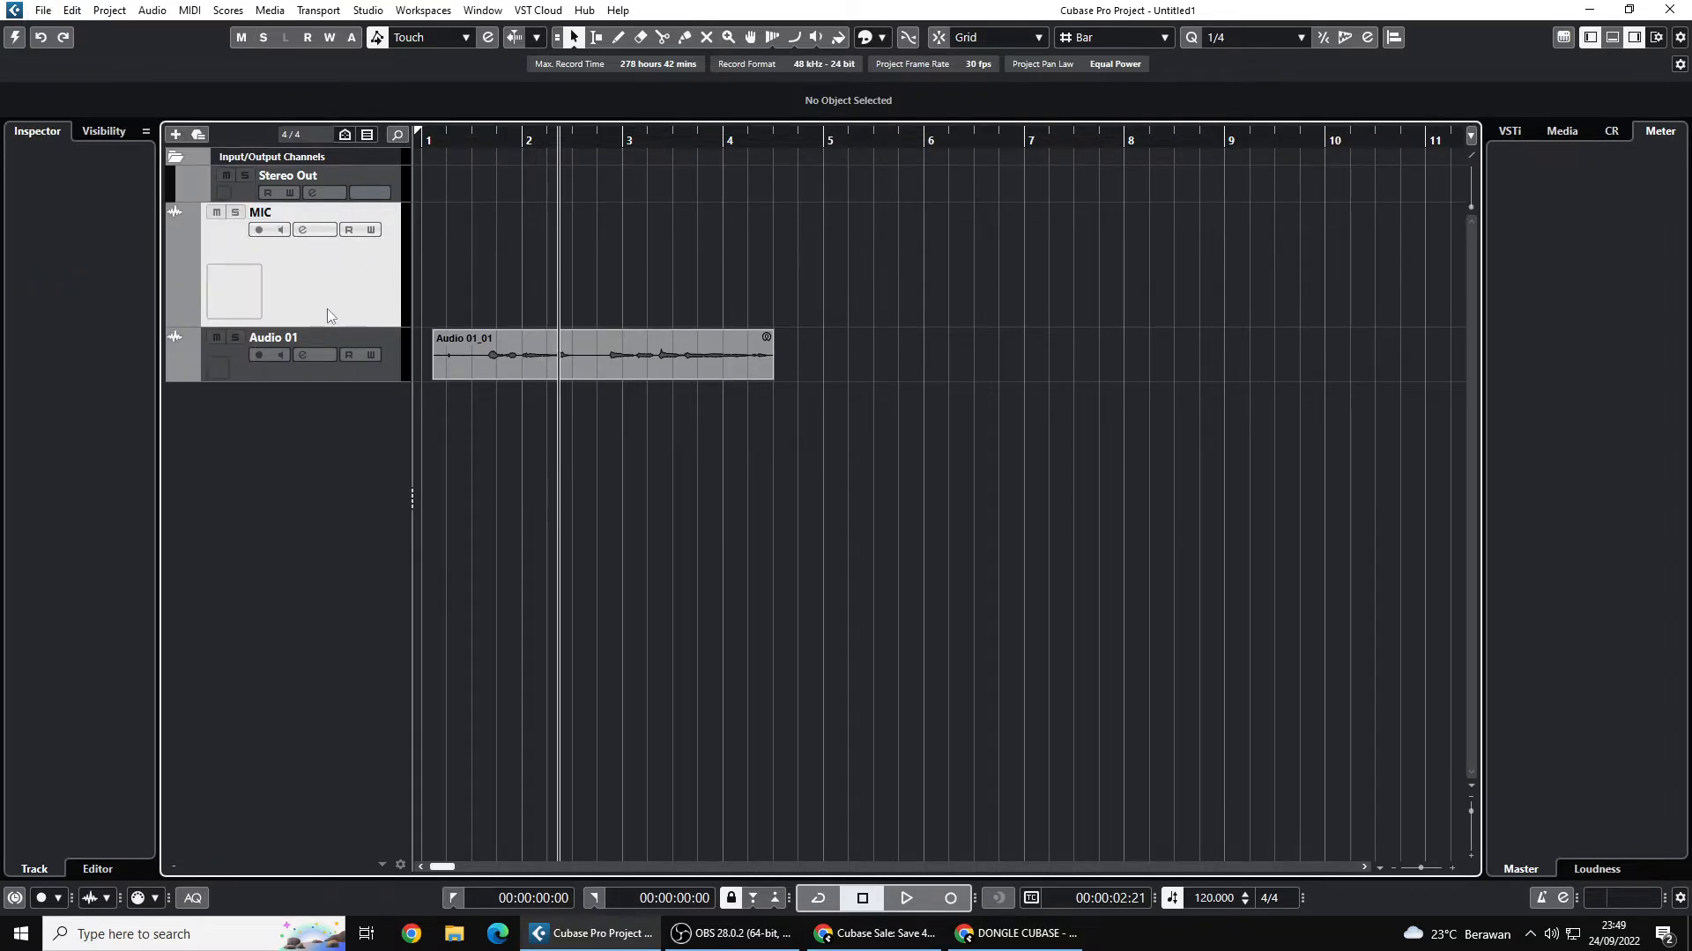
right_click(271, 263)
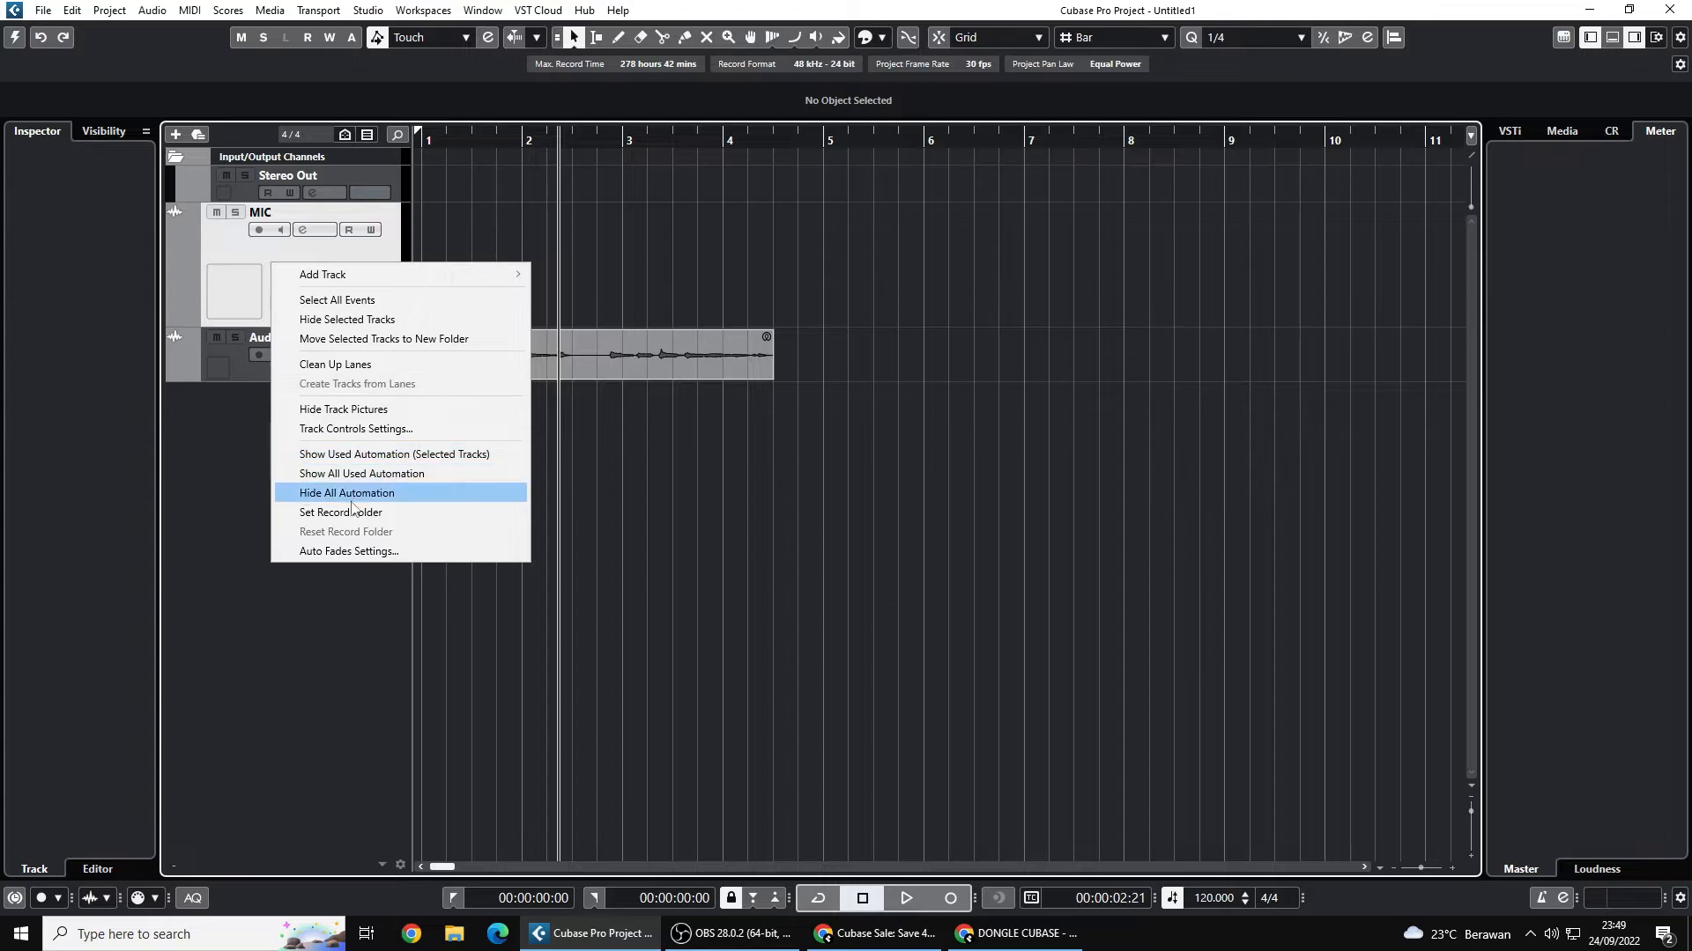
click(259, 656)
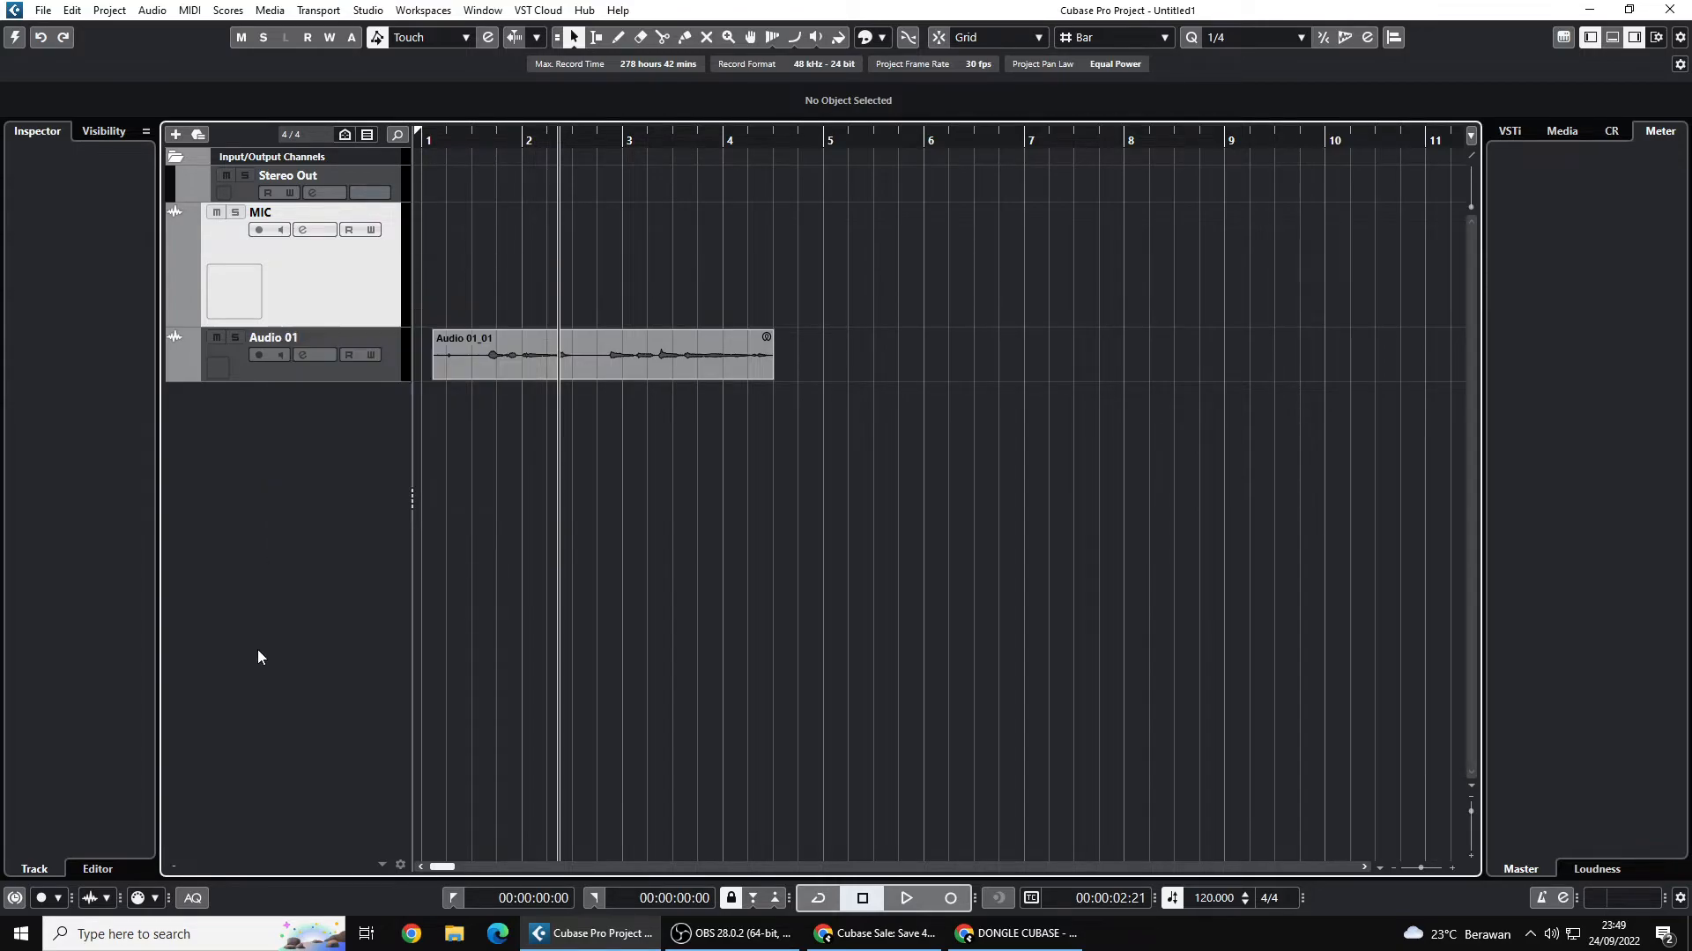
click(260, 374)
- Close the Untitled1 project without saving it
click(1669, 10)
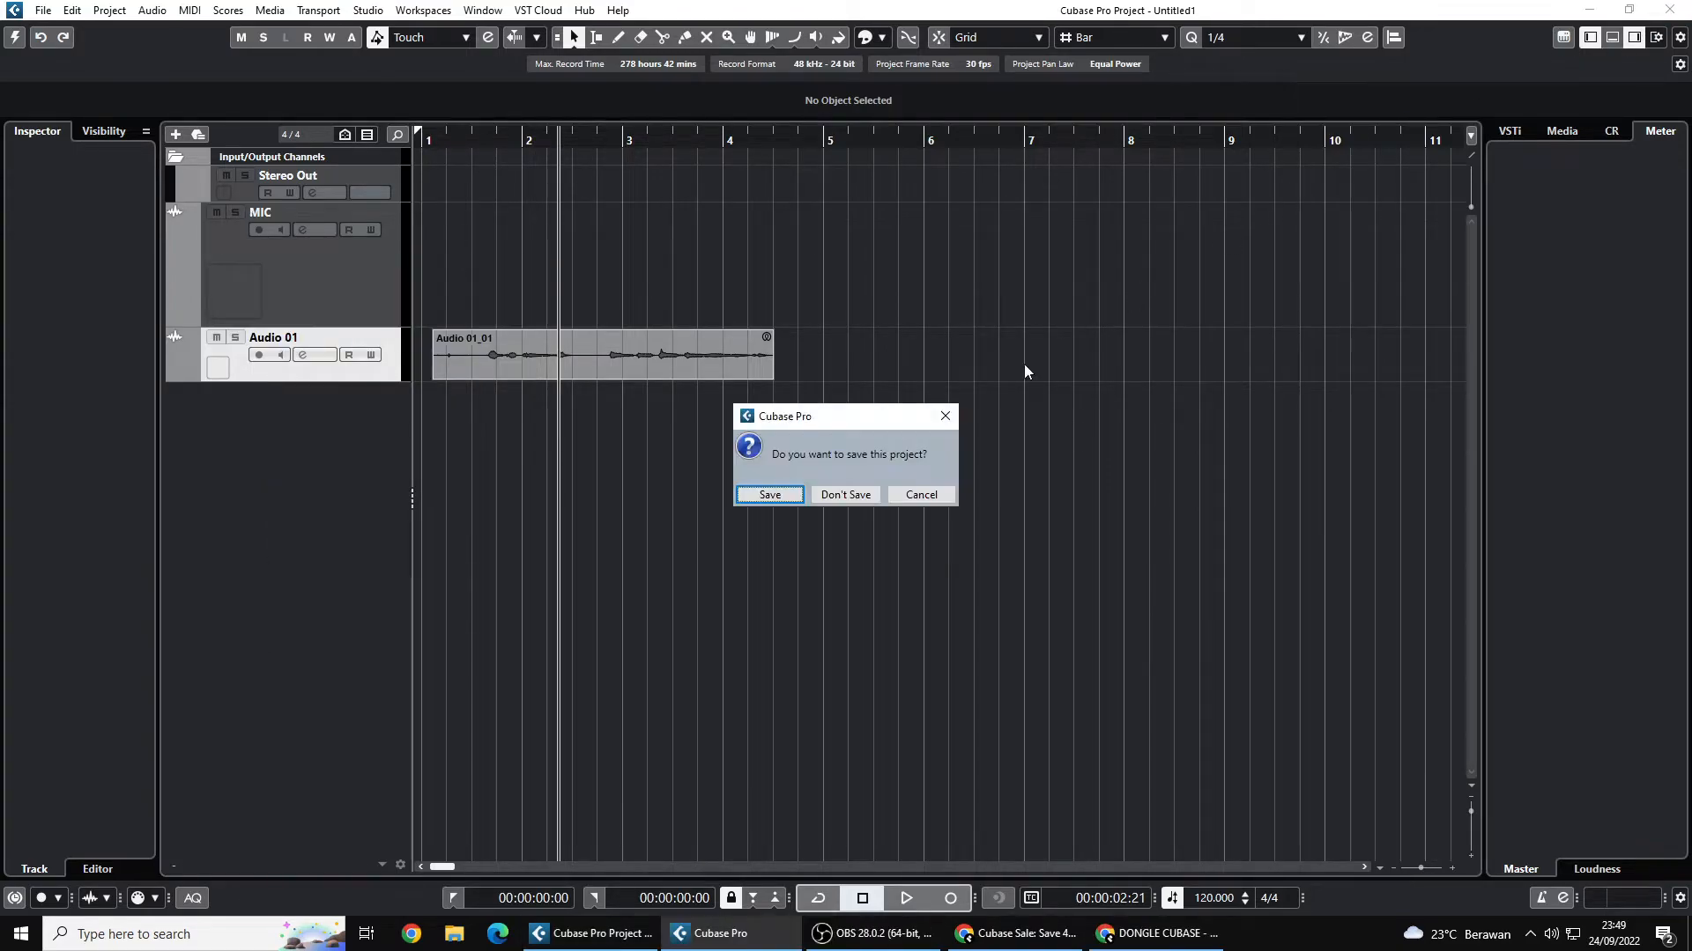
click(845, 495)
click(353, 296)
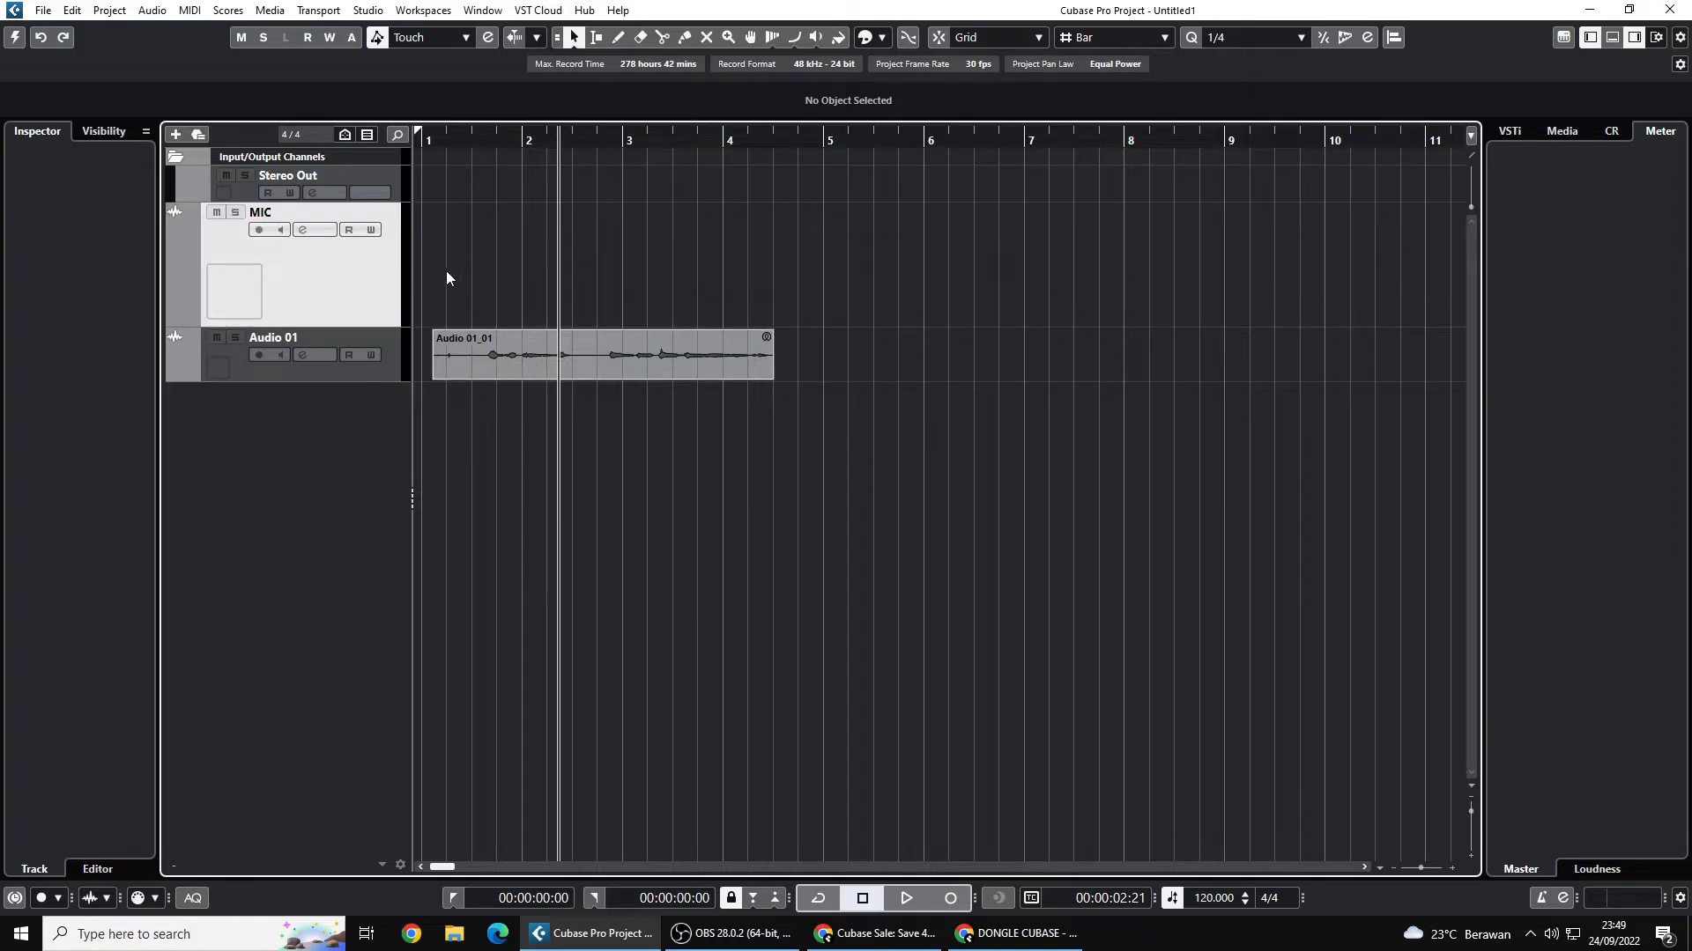
click(1670, 9)
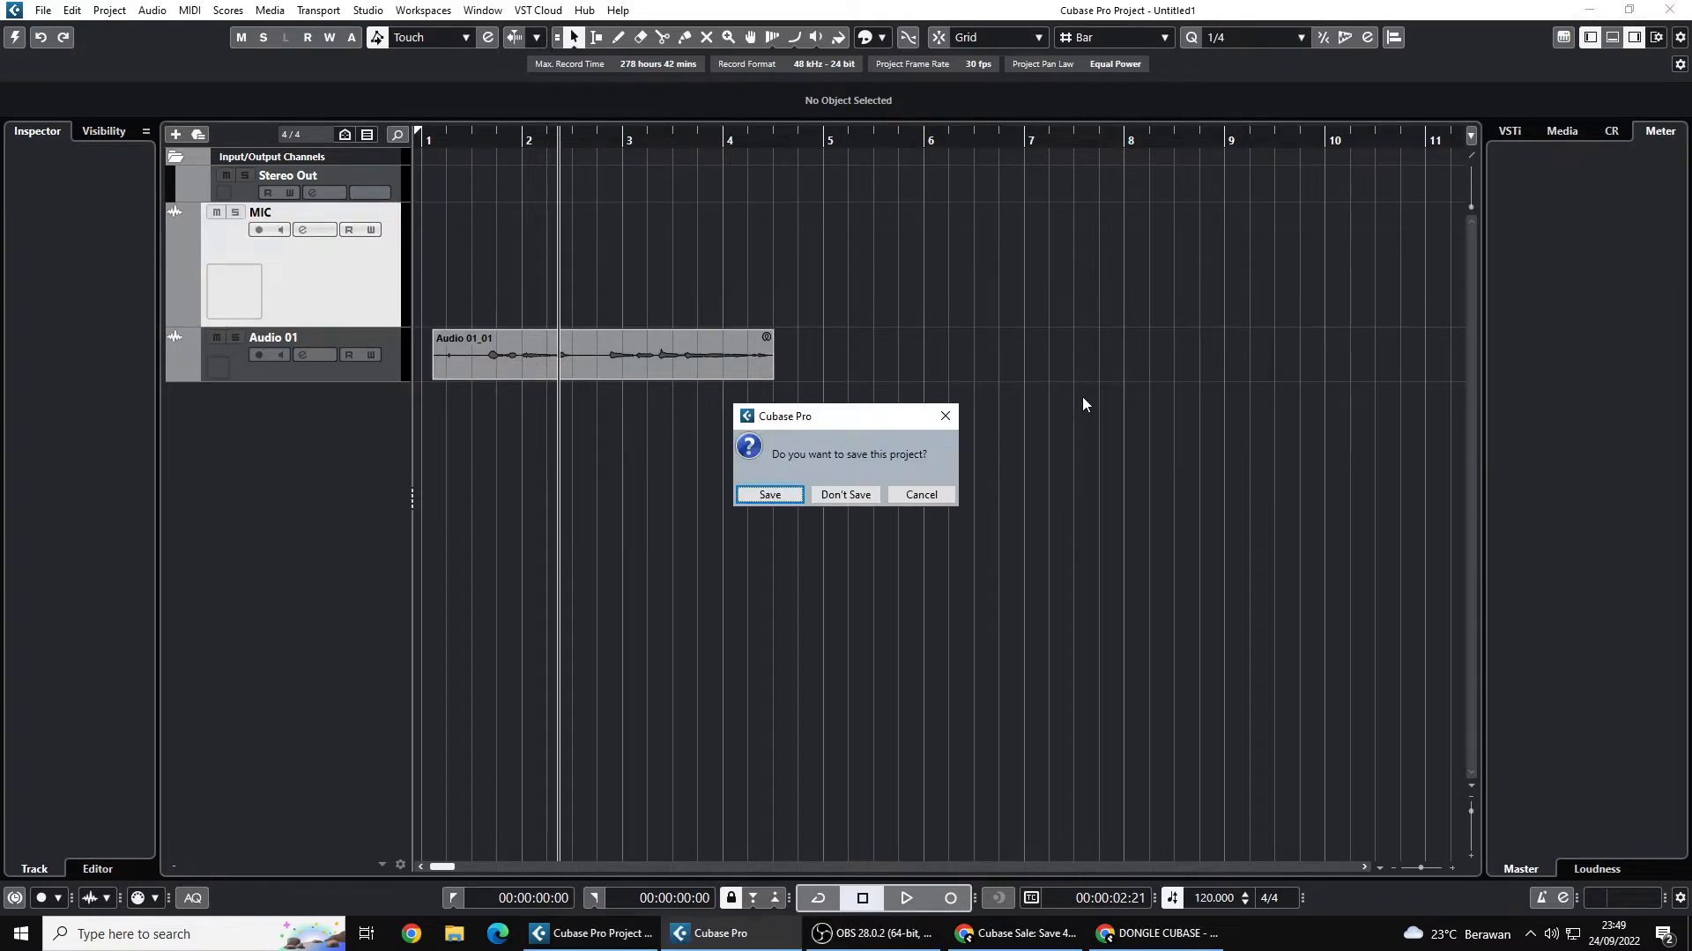
click(844, 495)
click(868, 496)
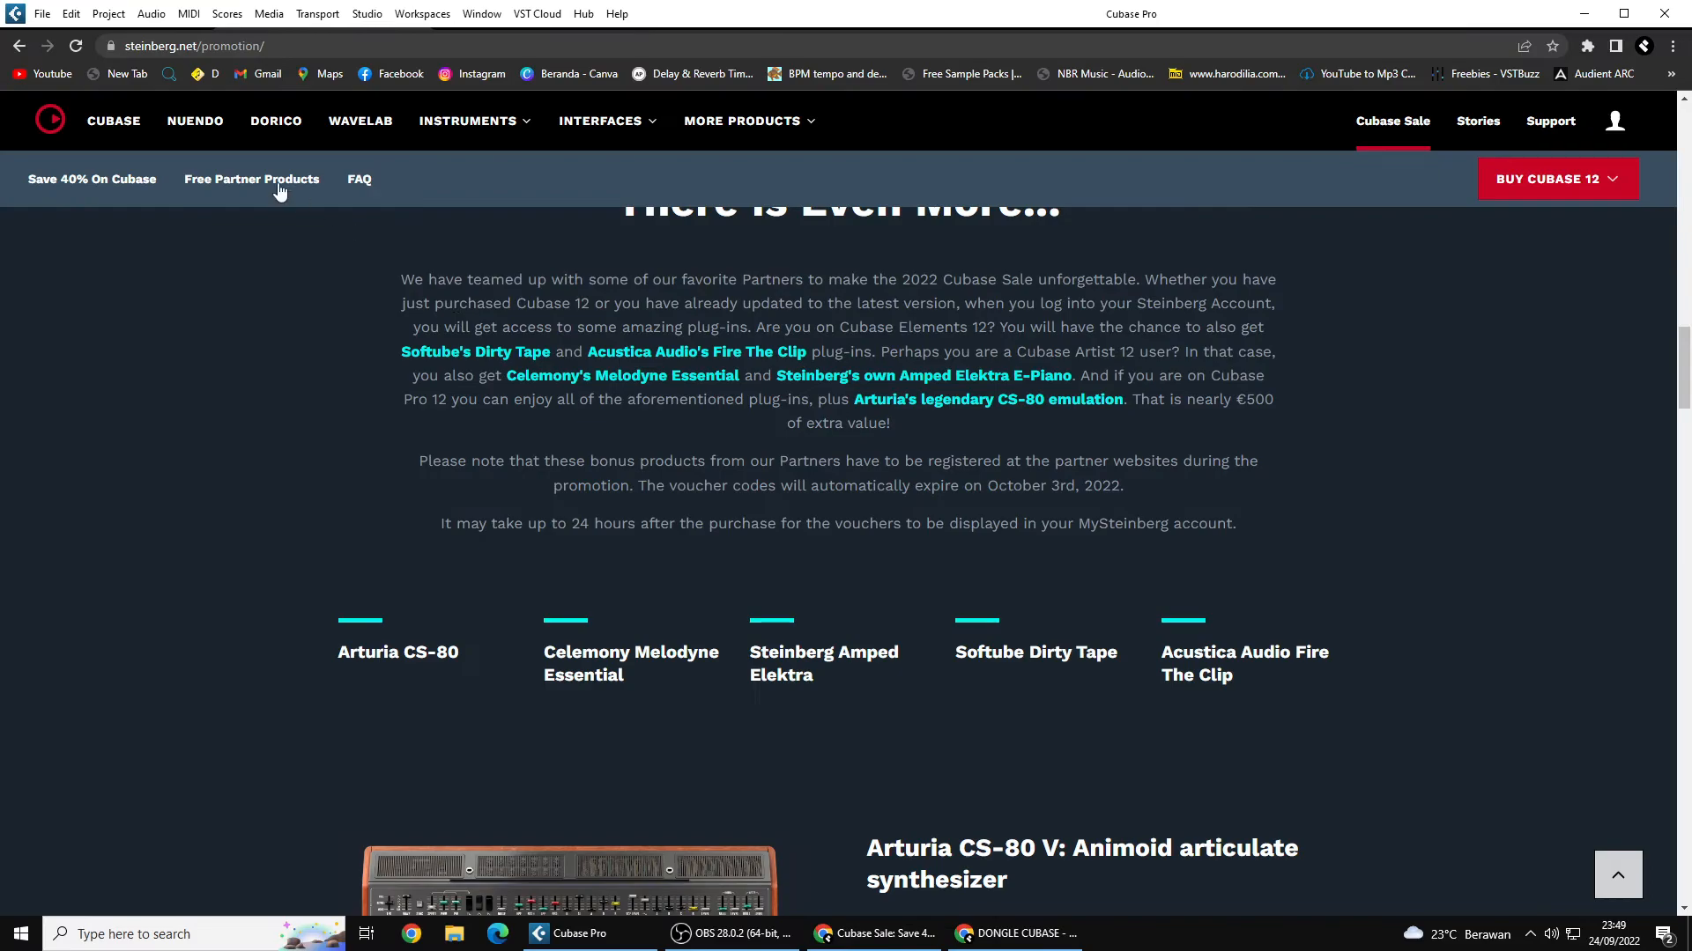
- Create a new empty project in the default location
click(43, 13)
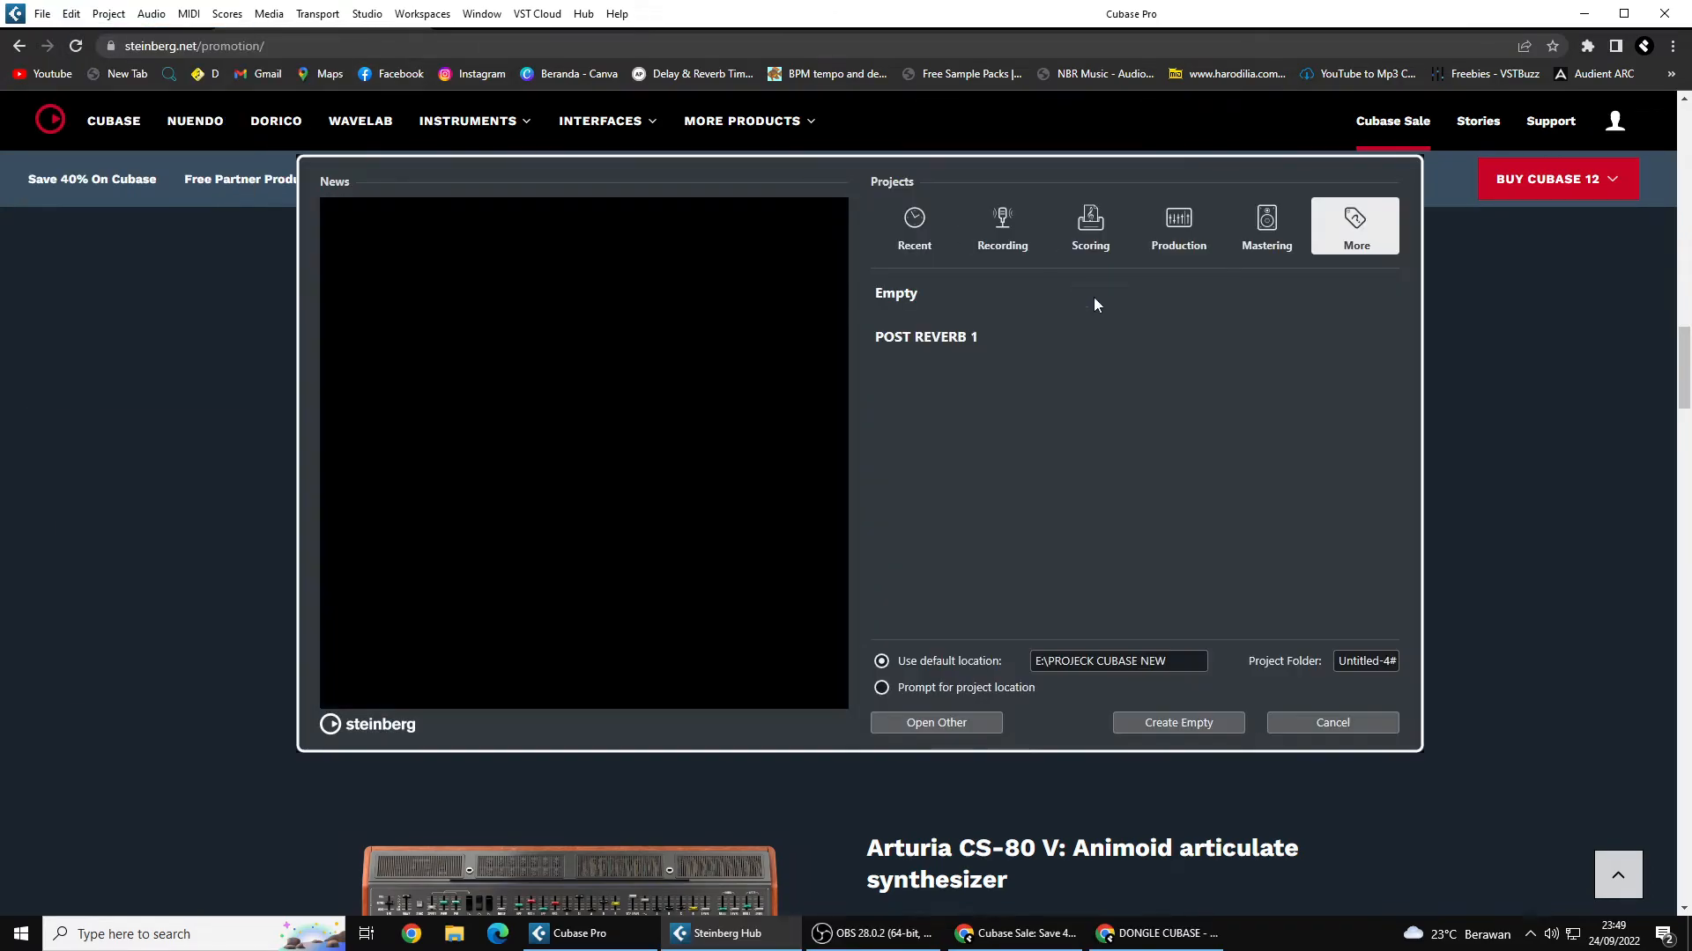
click(79, 33)
double_click(1042, 297)
- Add a mono audio track and set its input to Left - Stereo In 2
right_click(340, 211)
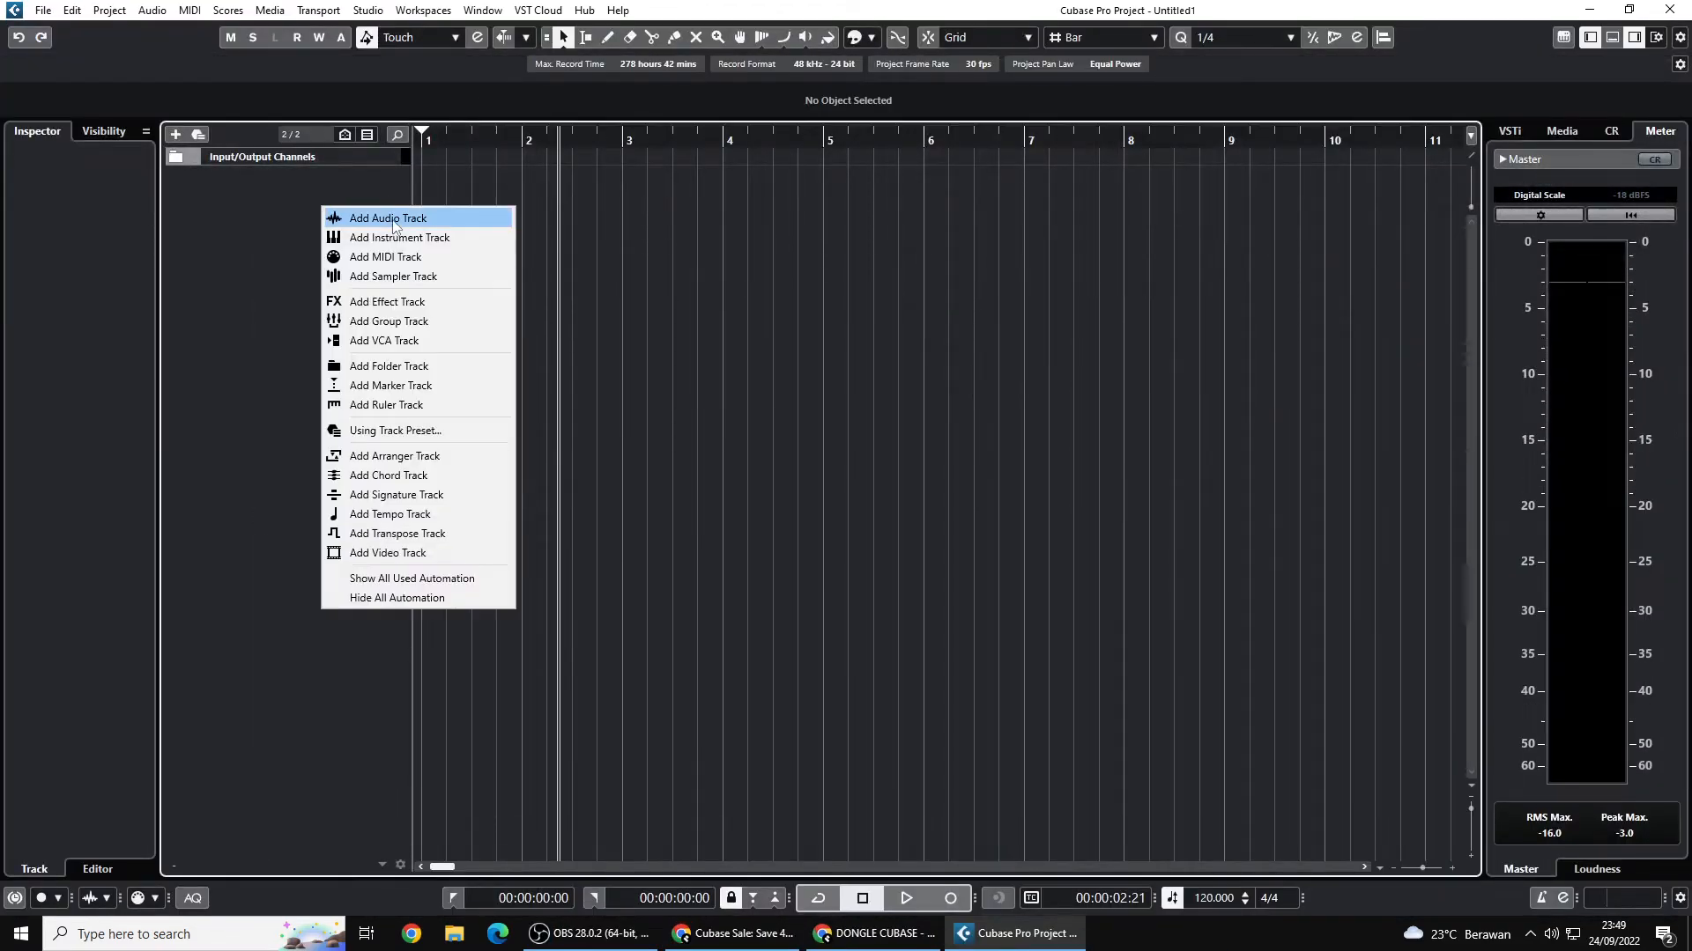
click(345, 221)
click(891, 606)
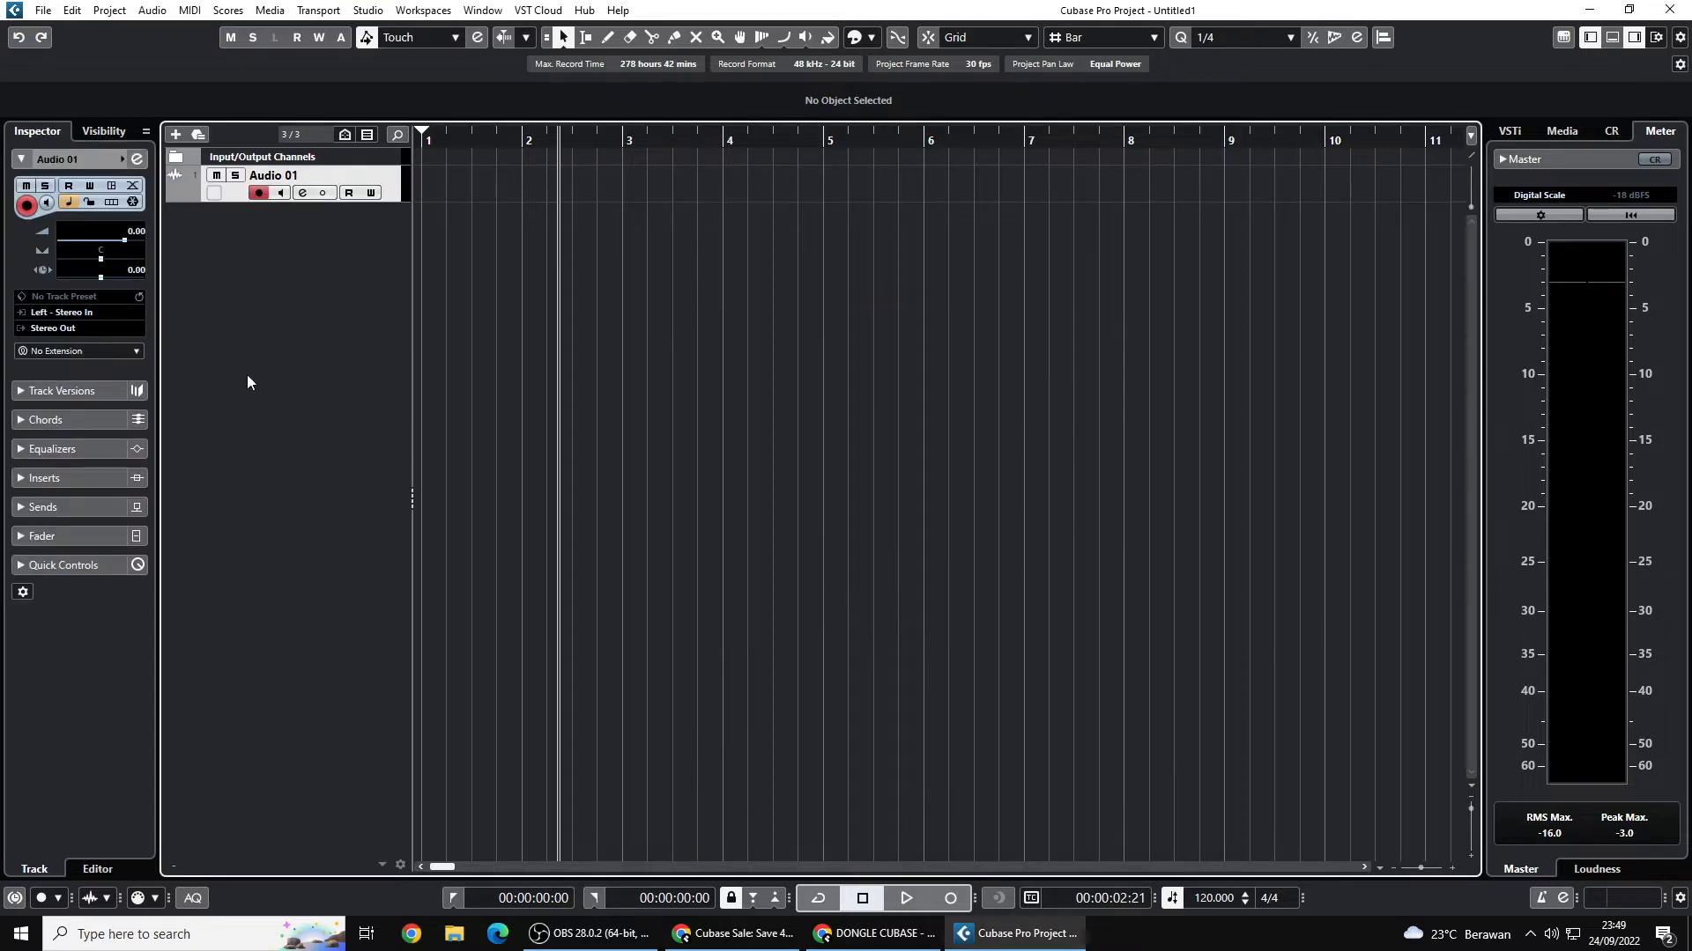
click(83, 313)
click(98, 476)
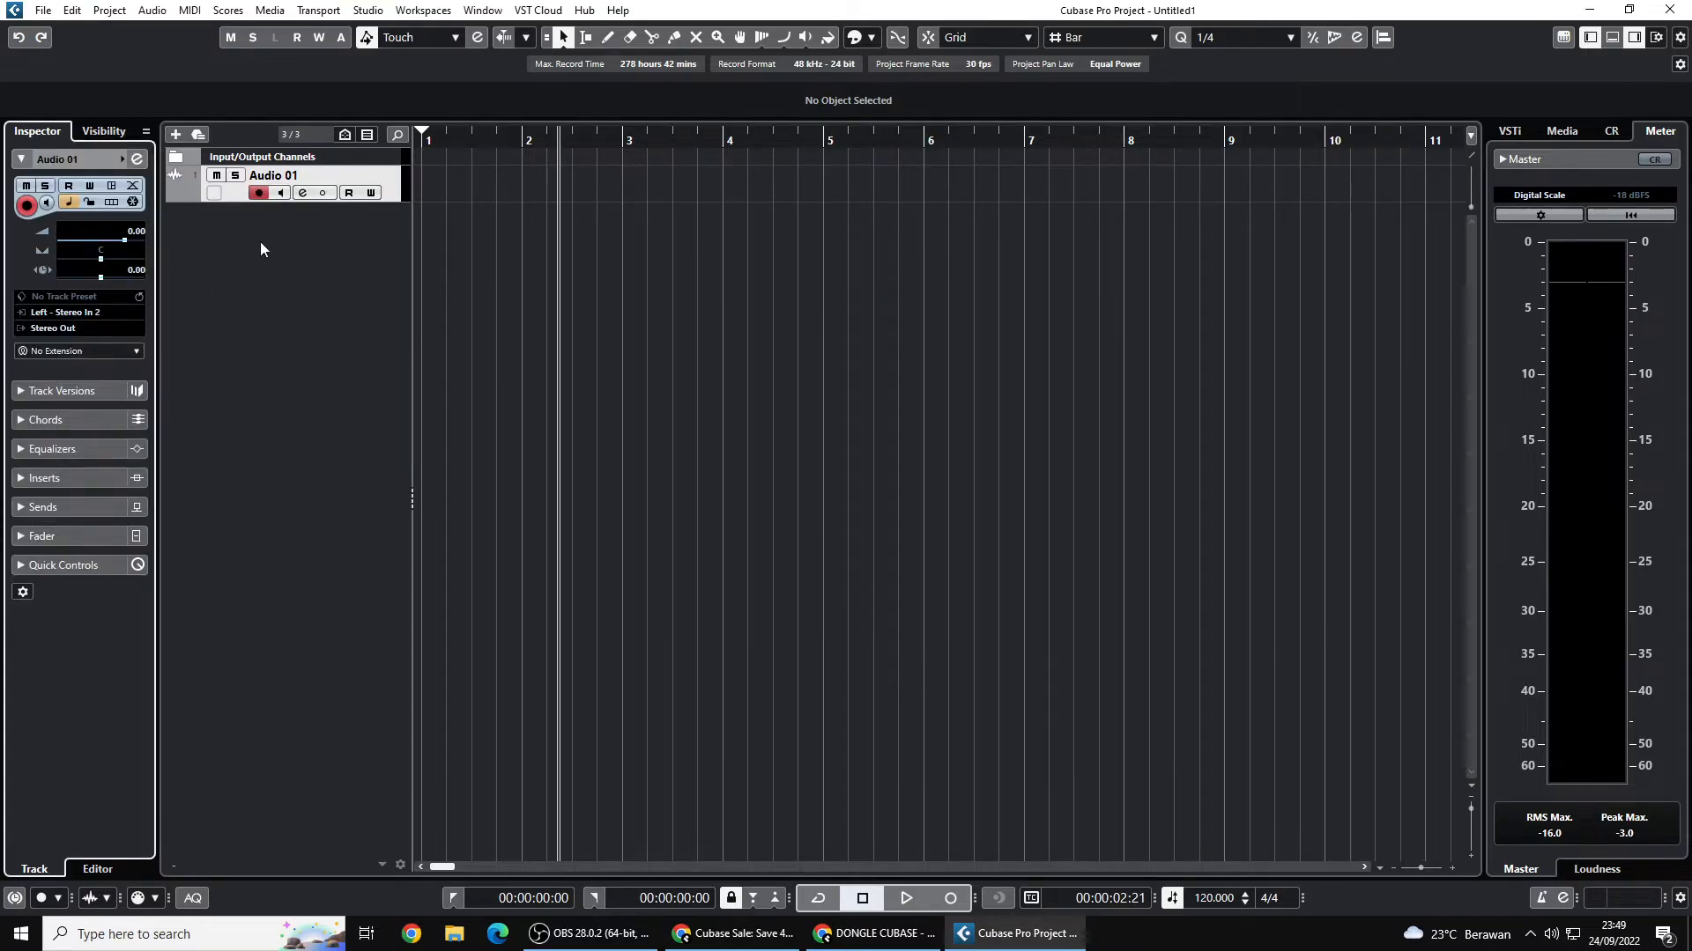
- Enable input monitoring on the Audio 01 track and increase its height
click(280, 195)
drag(293, 203, 312, 324)
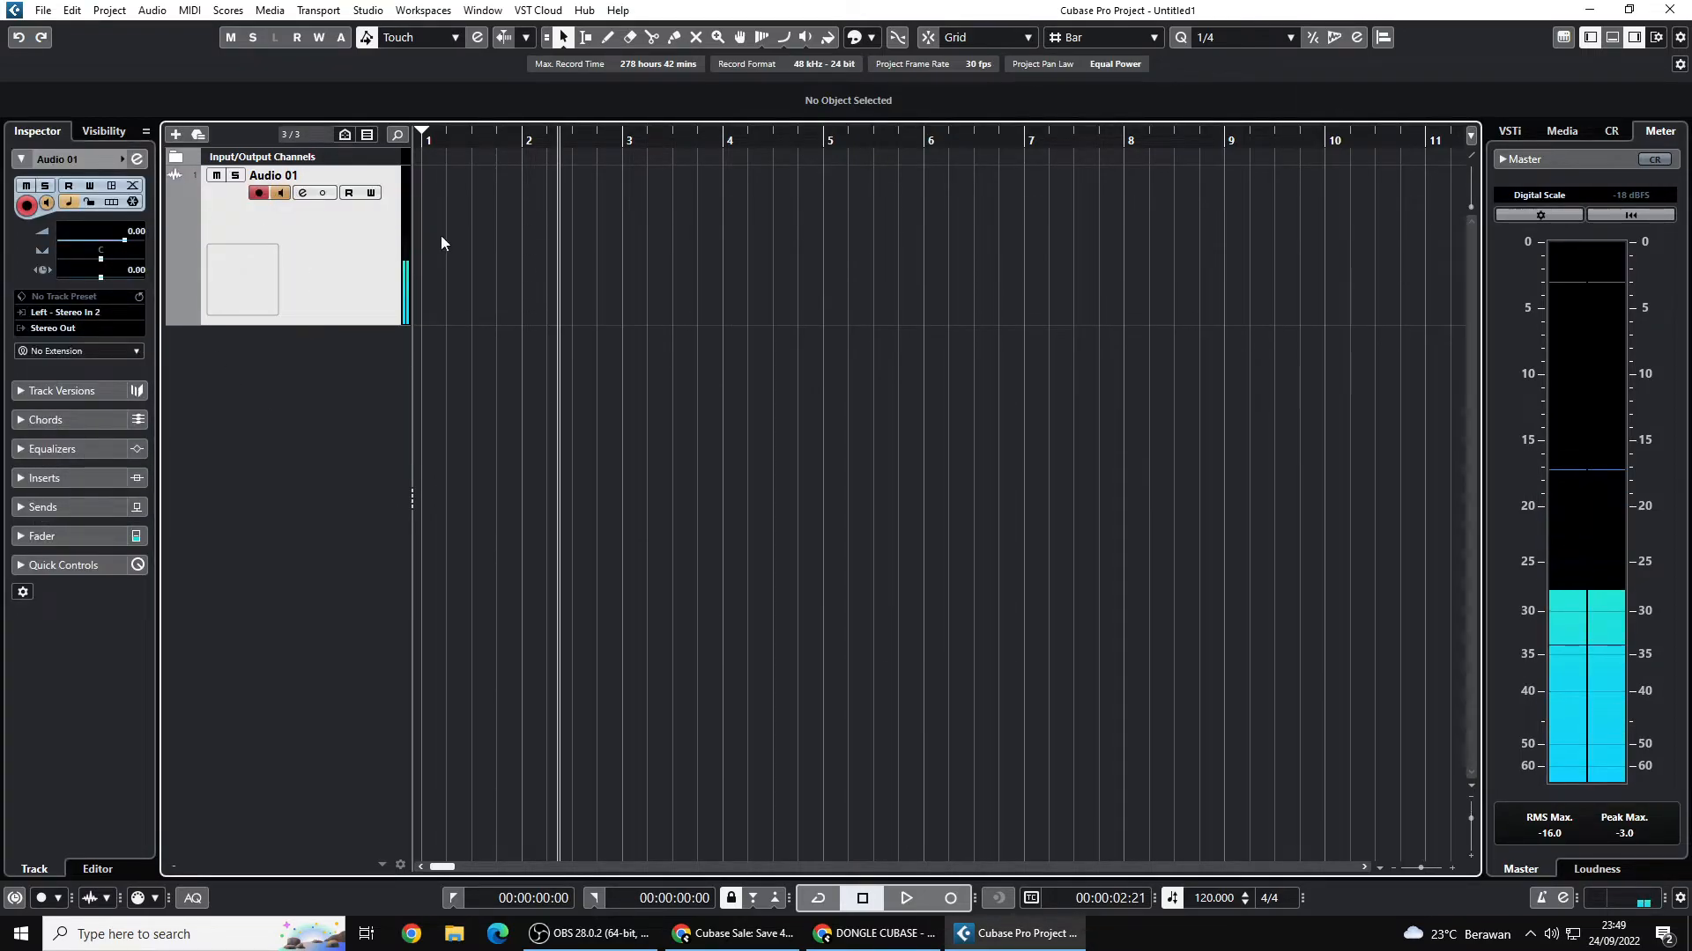
- Insert the Compressor in the first insert slot of Audio 01 and lower its threshold to -24.4 dB
click(302, 193)
click(414, 317)
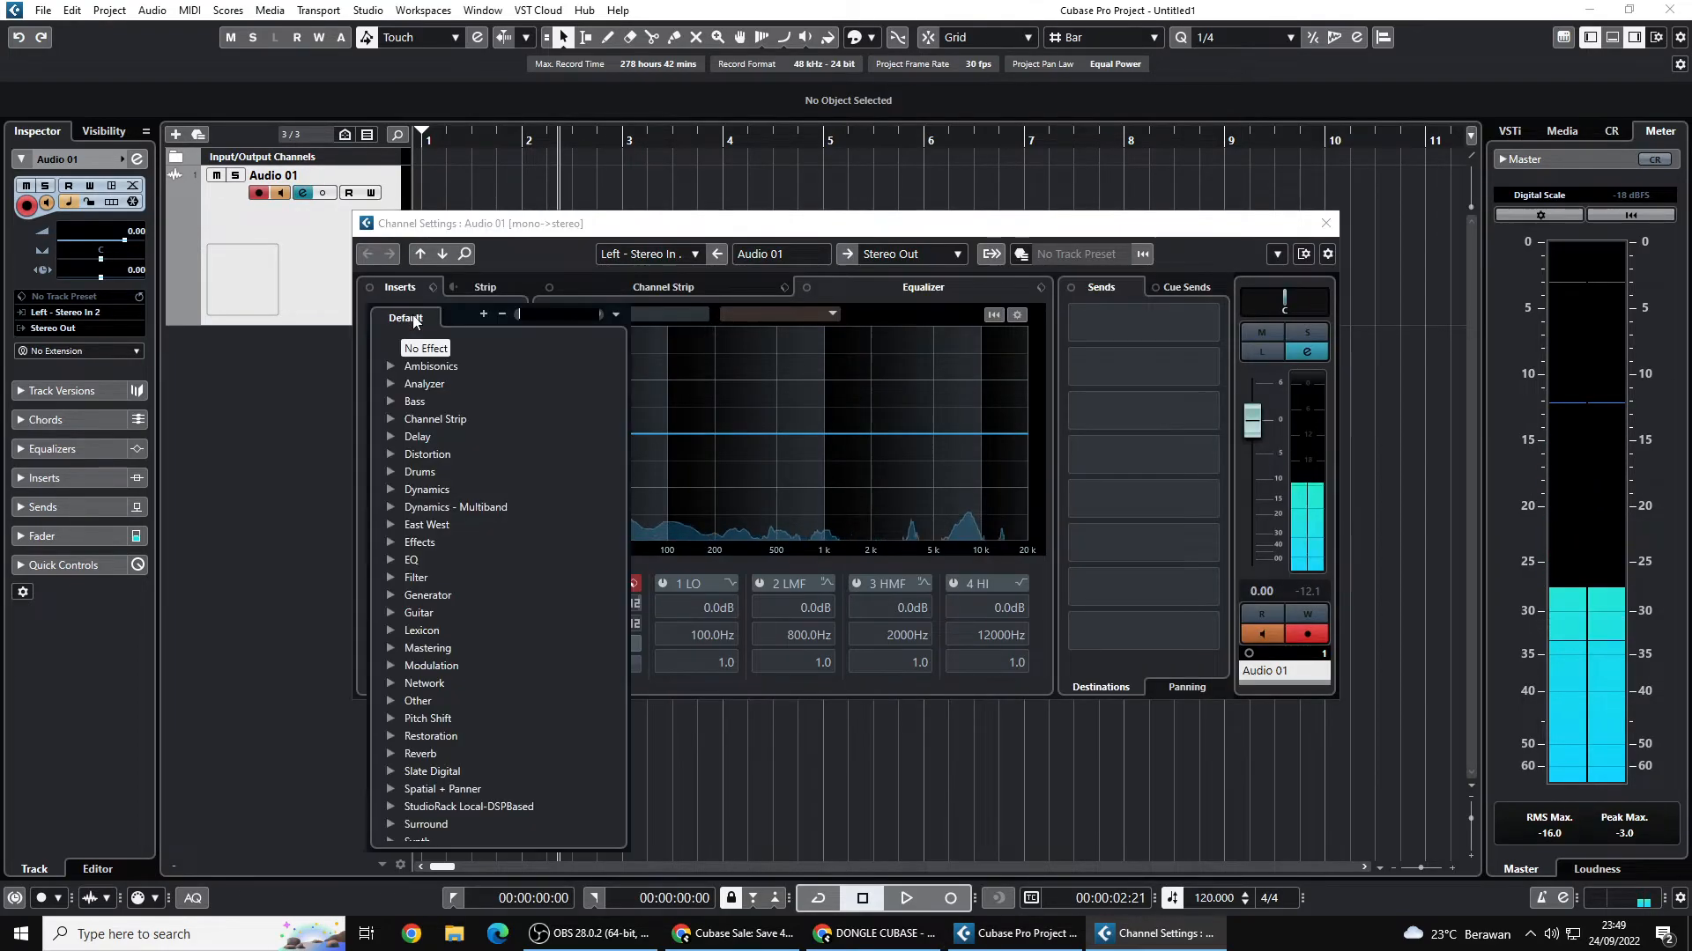
text(COMP)
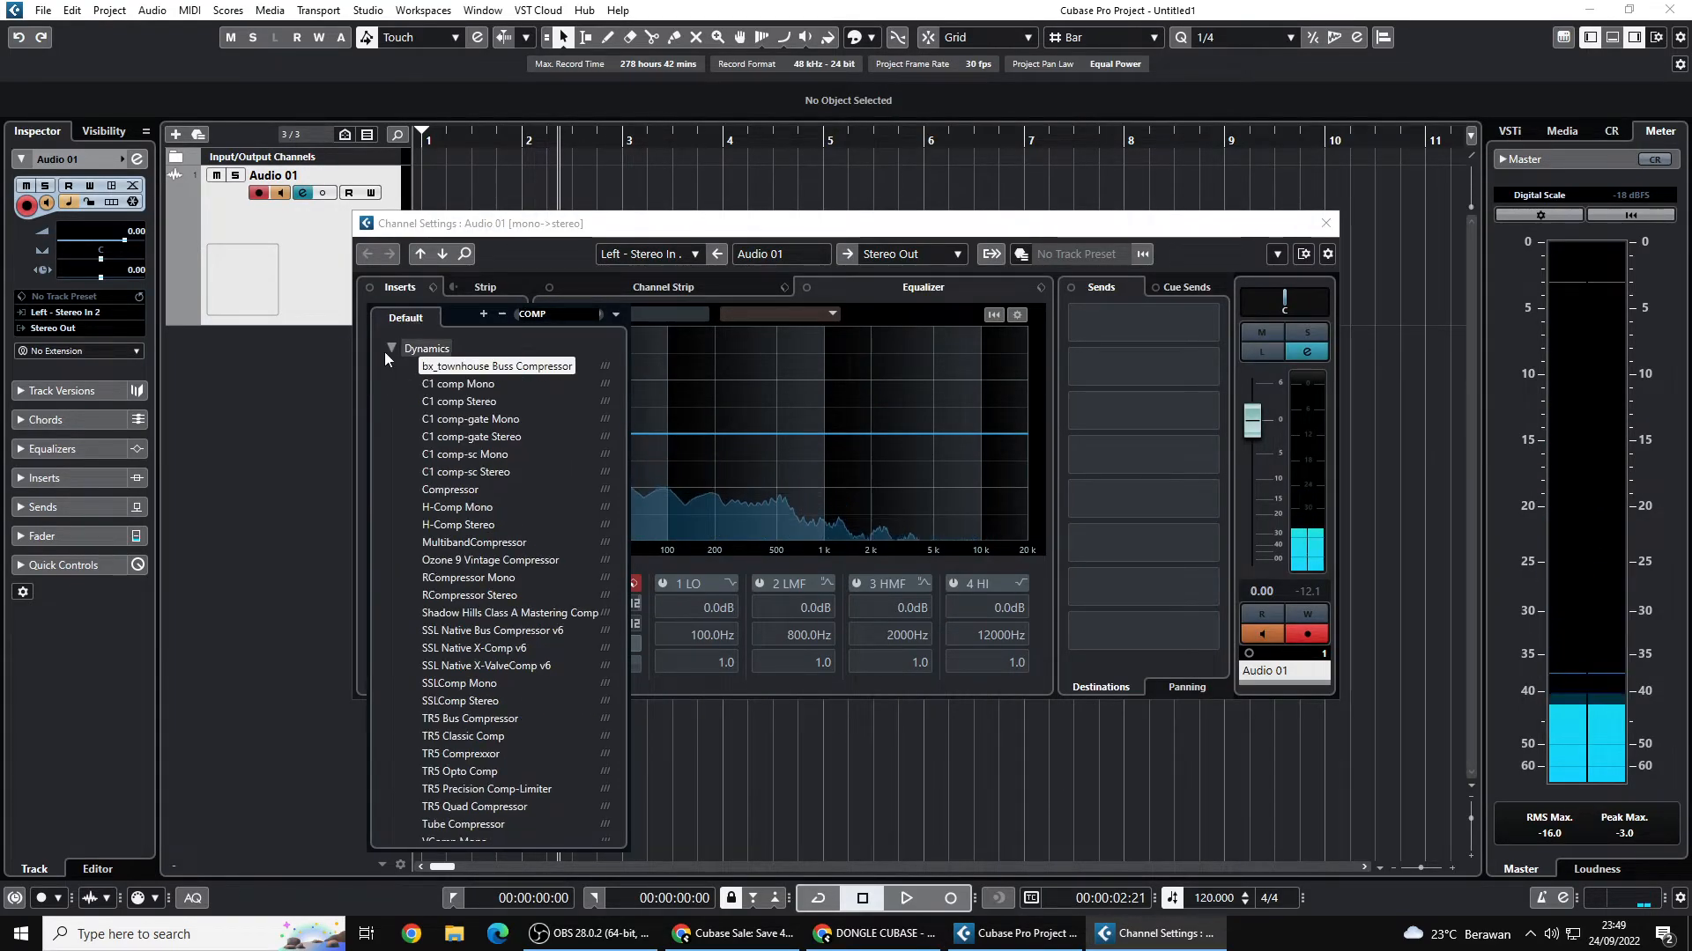
click(476, 489)
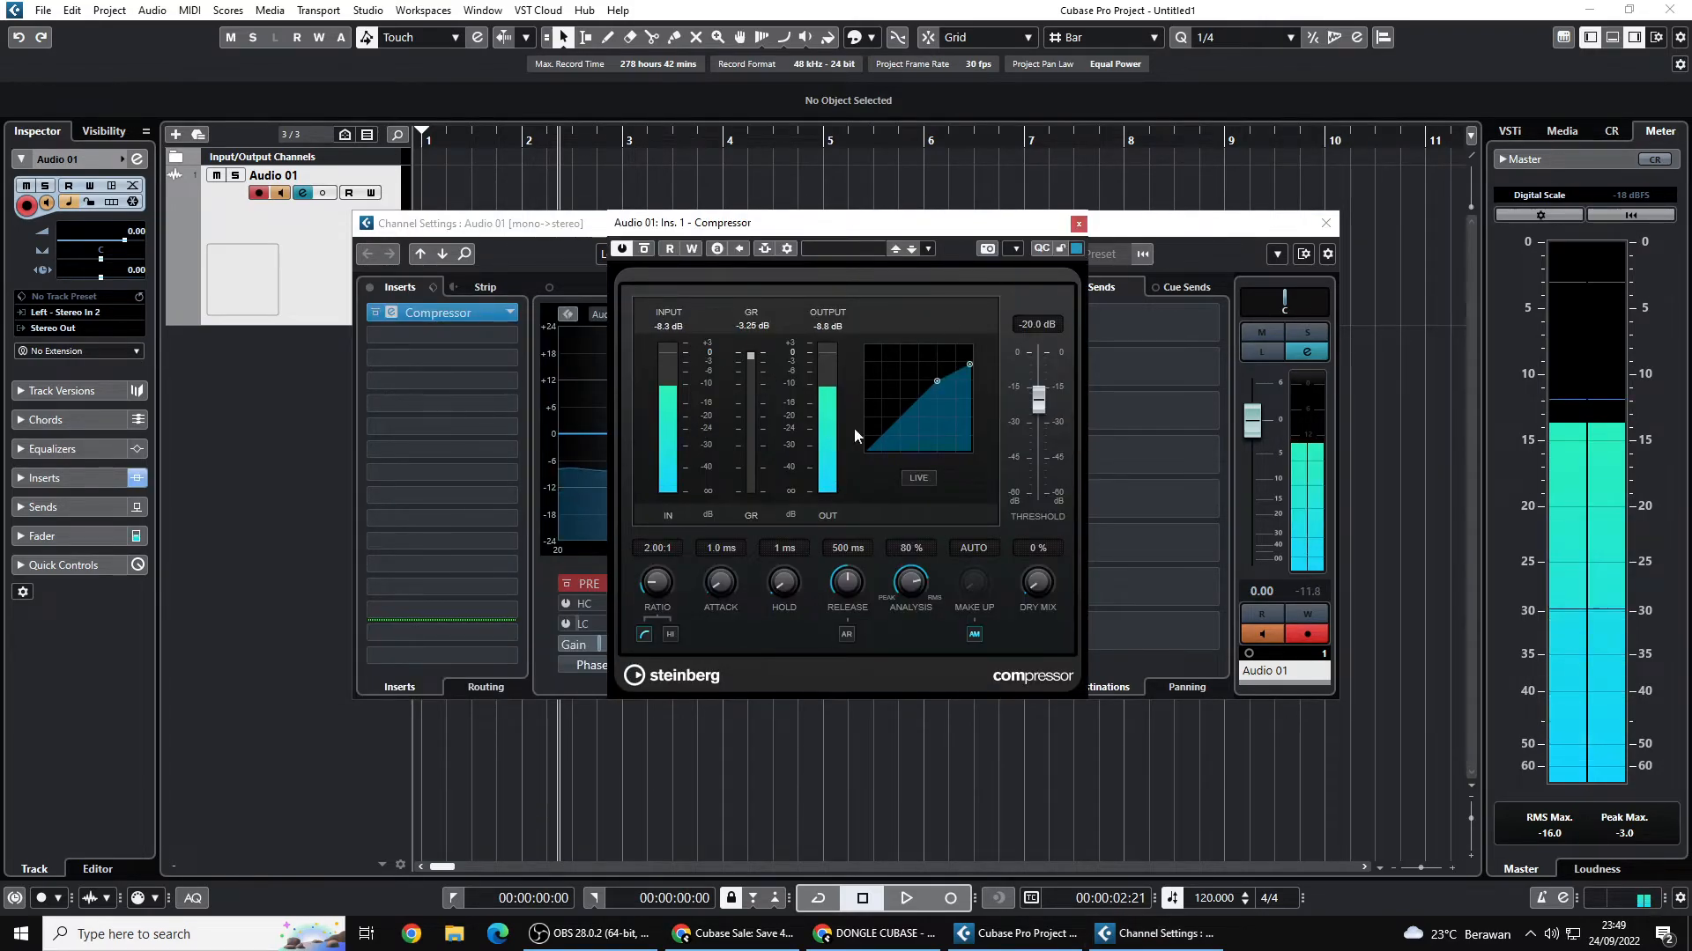
drag(1039, 399, 1040, 413)
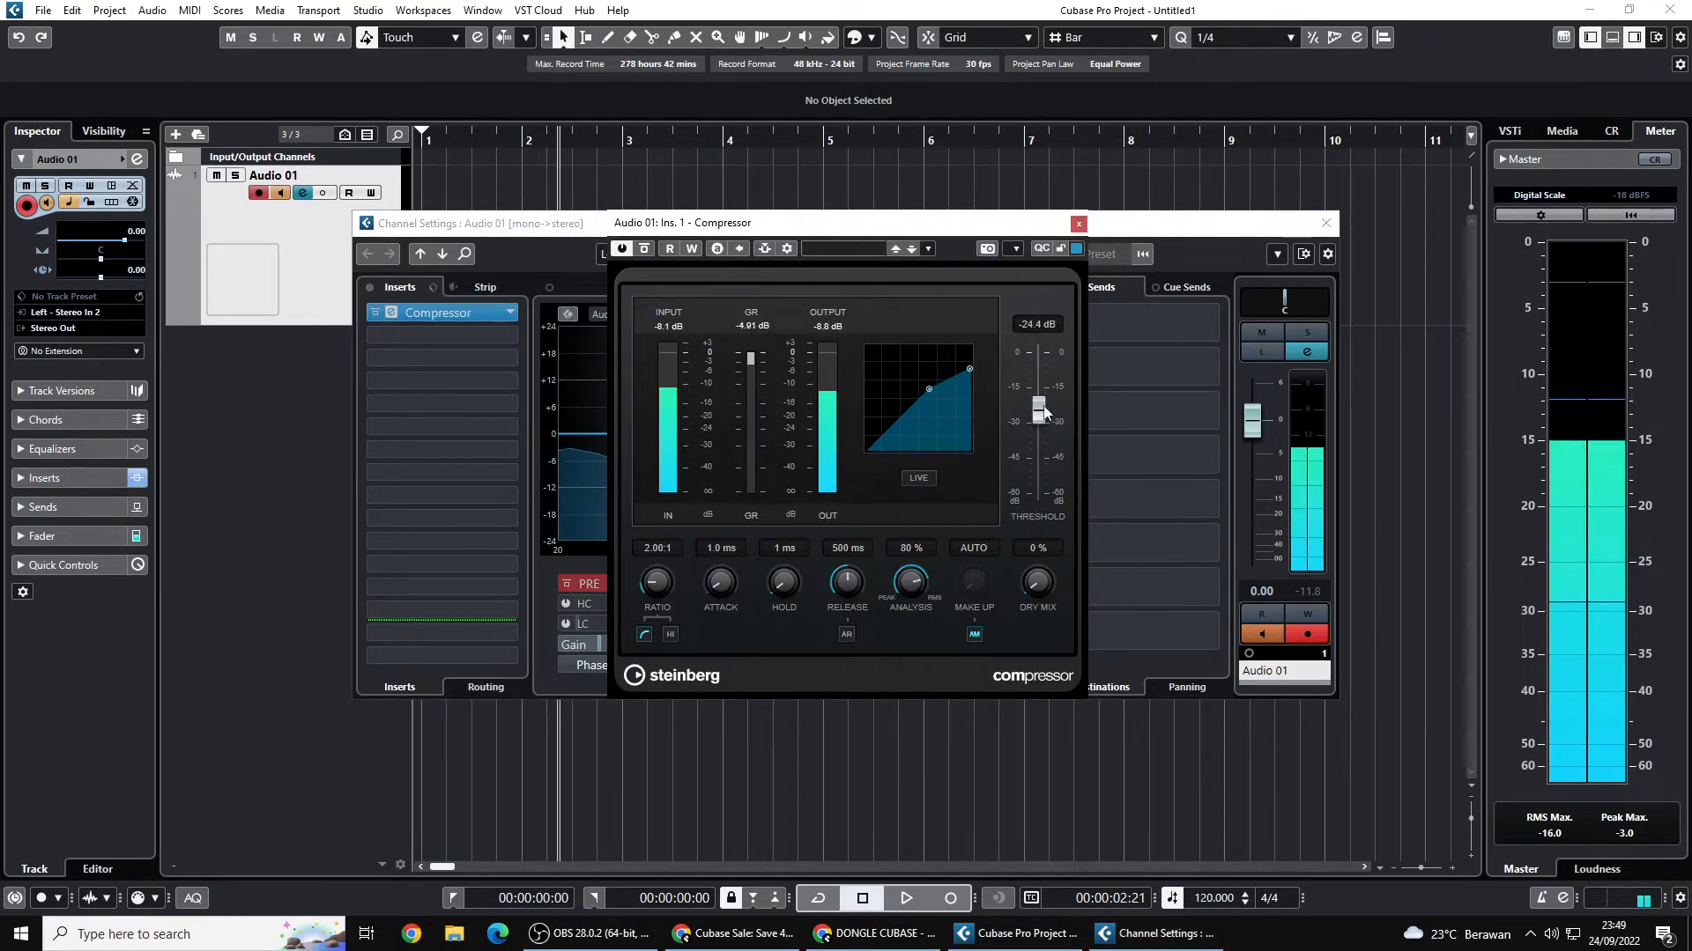
click(1078, 224)
click(1326, 223)
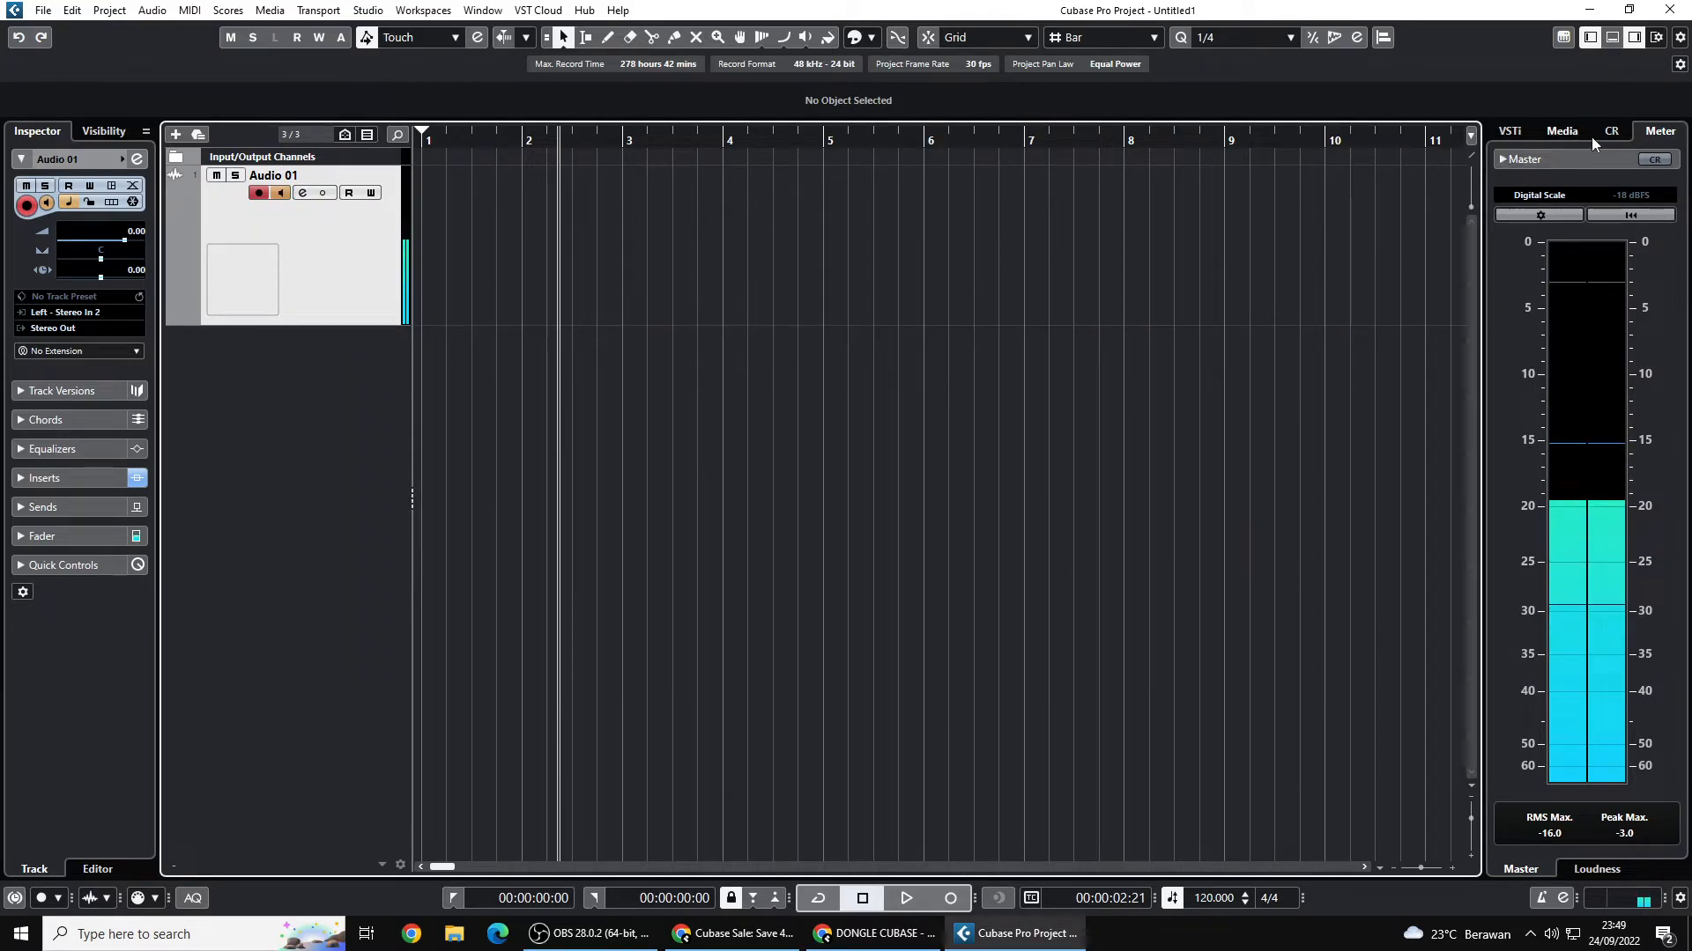
- Show the Control Room's monitor insert effects
click(1656, 133)
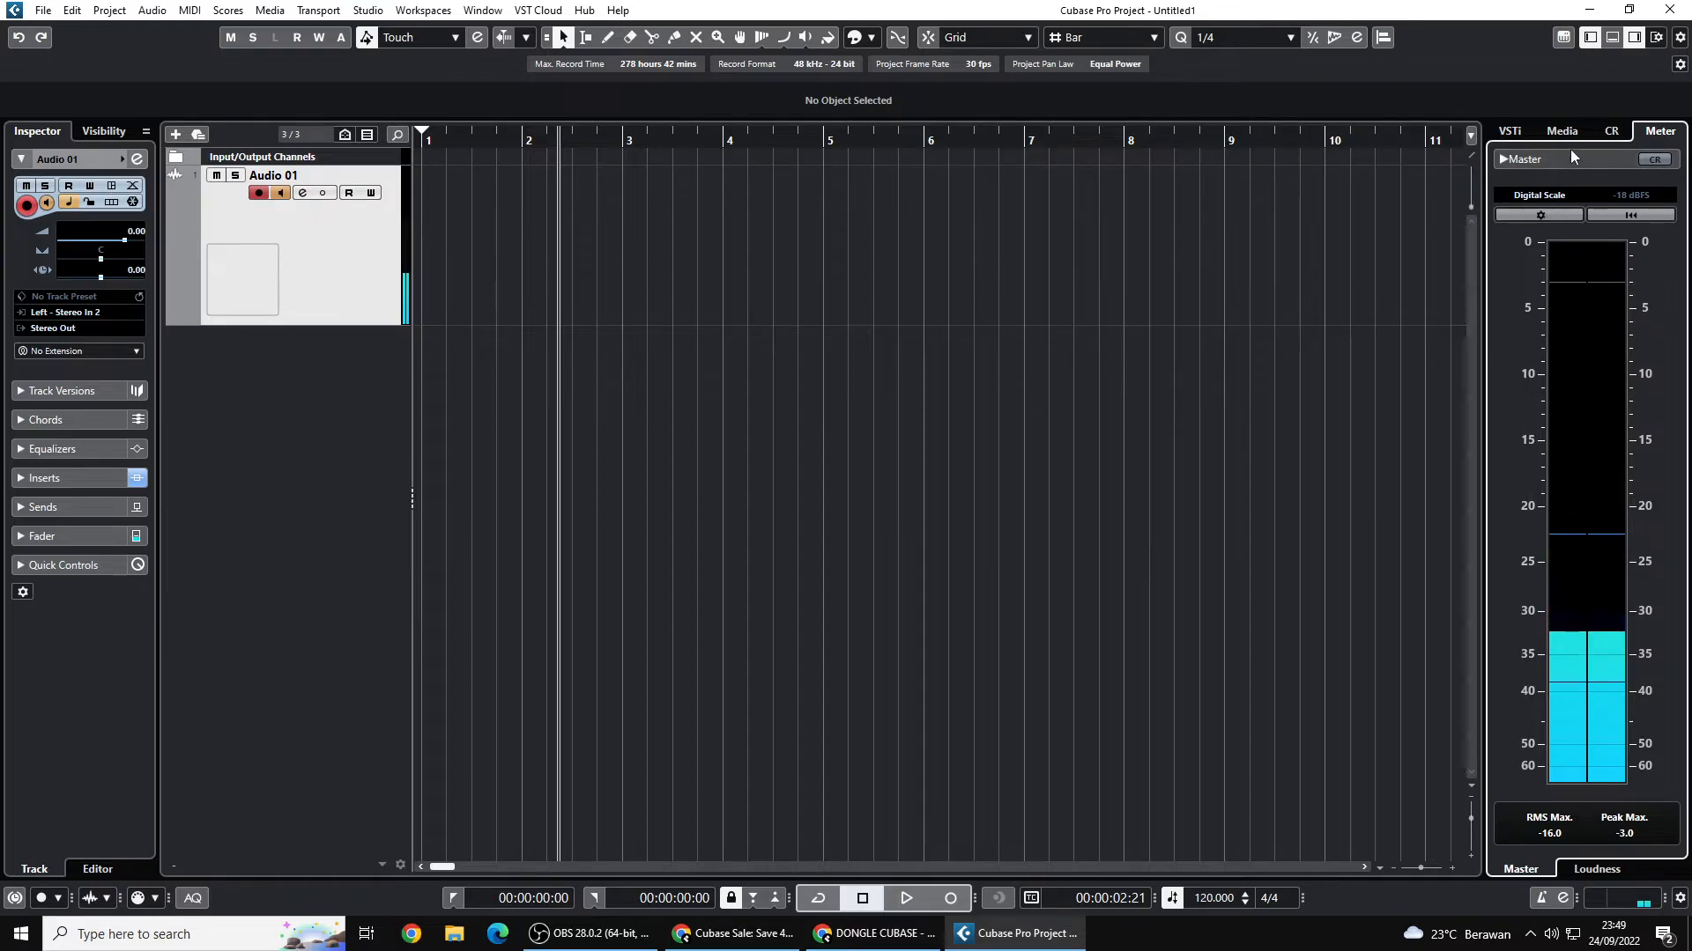
click(1611, 131)
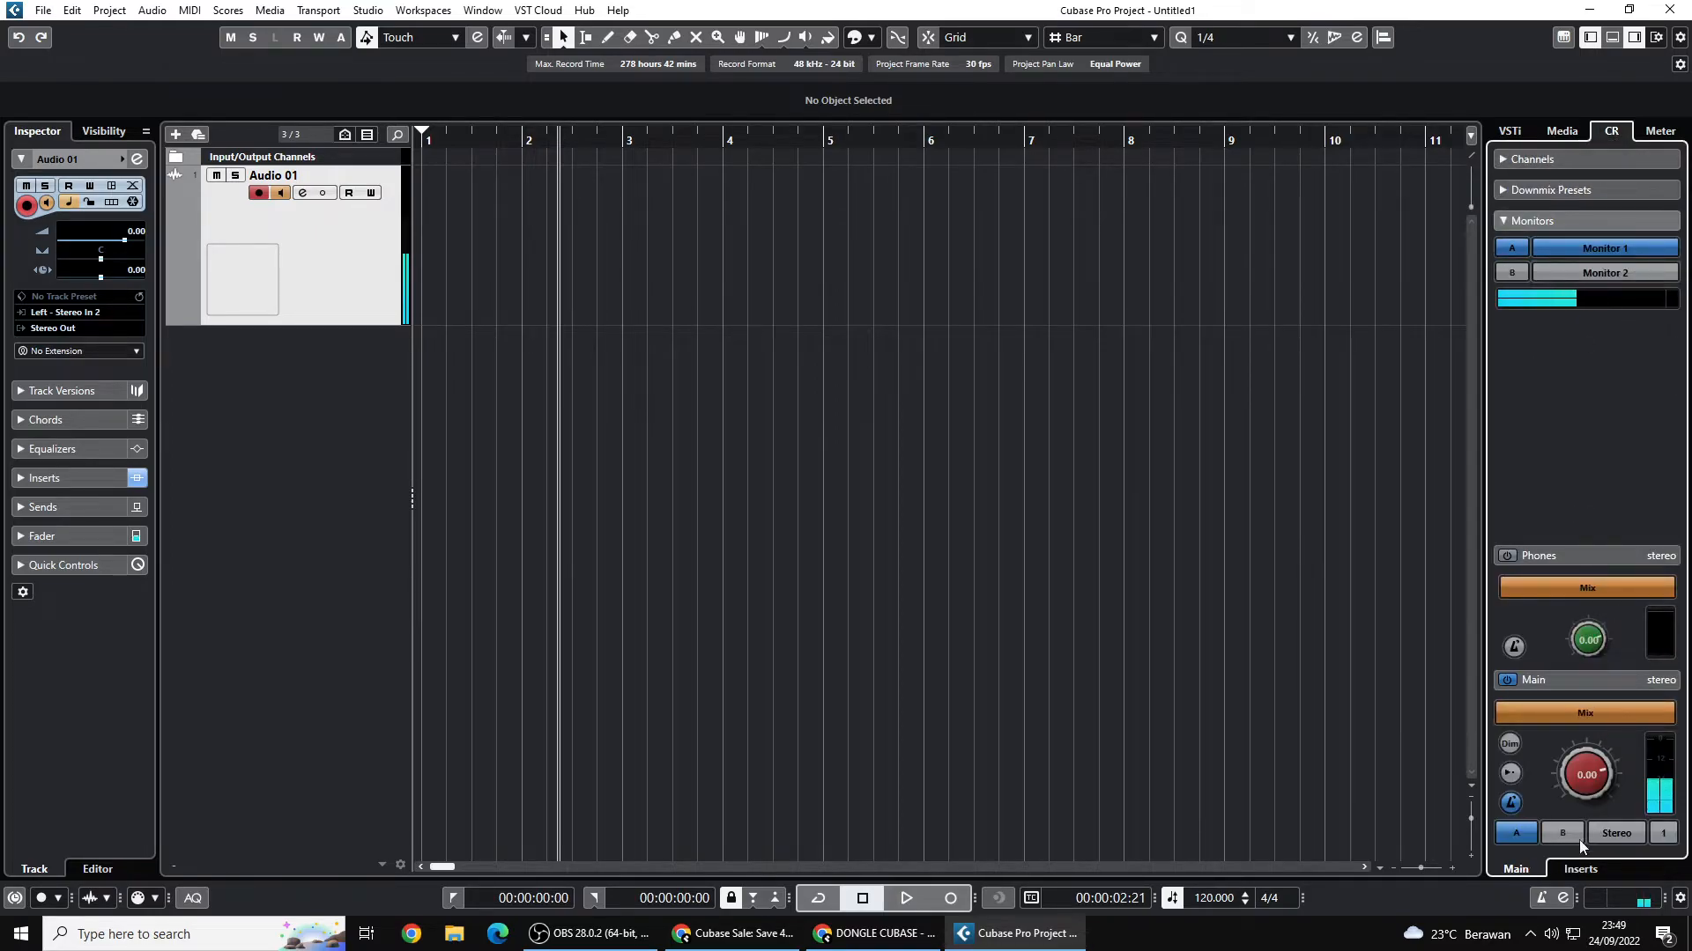
click(1571, 869)
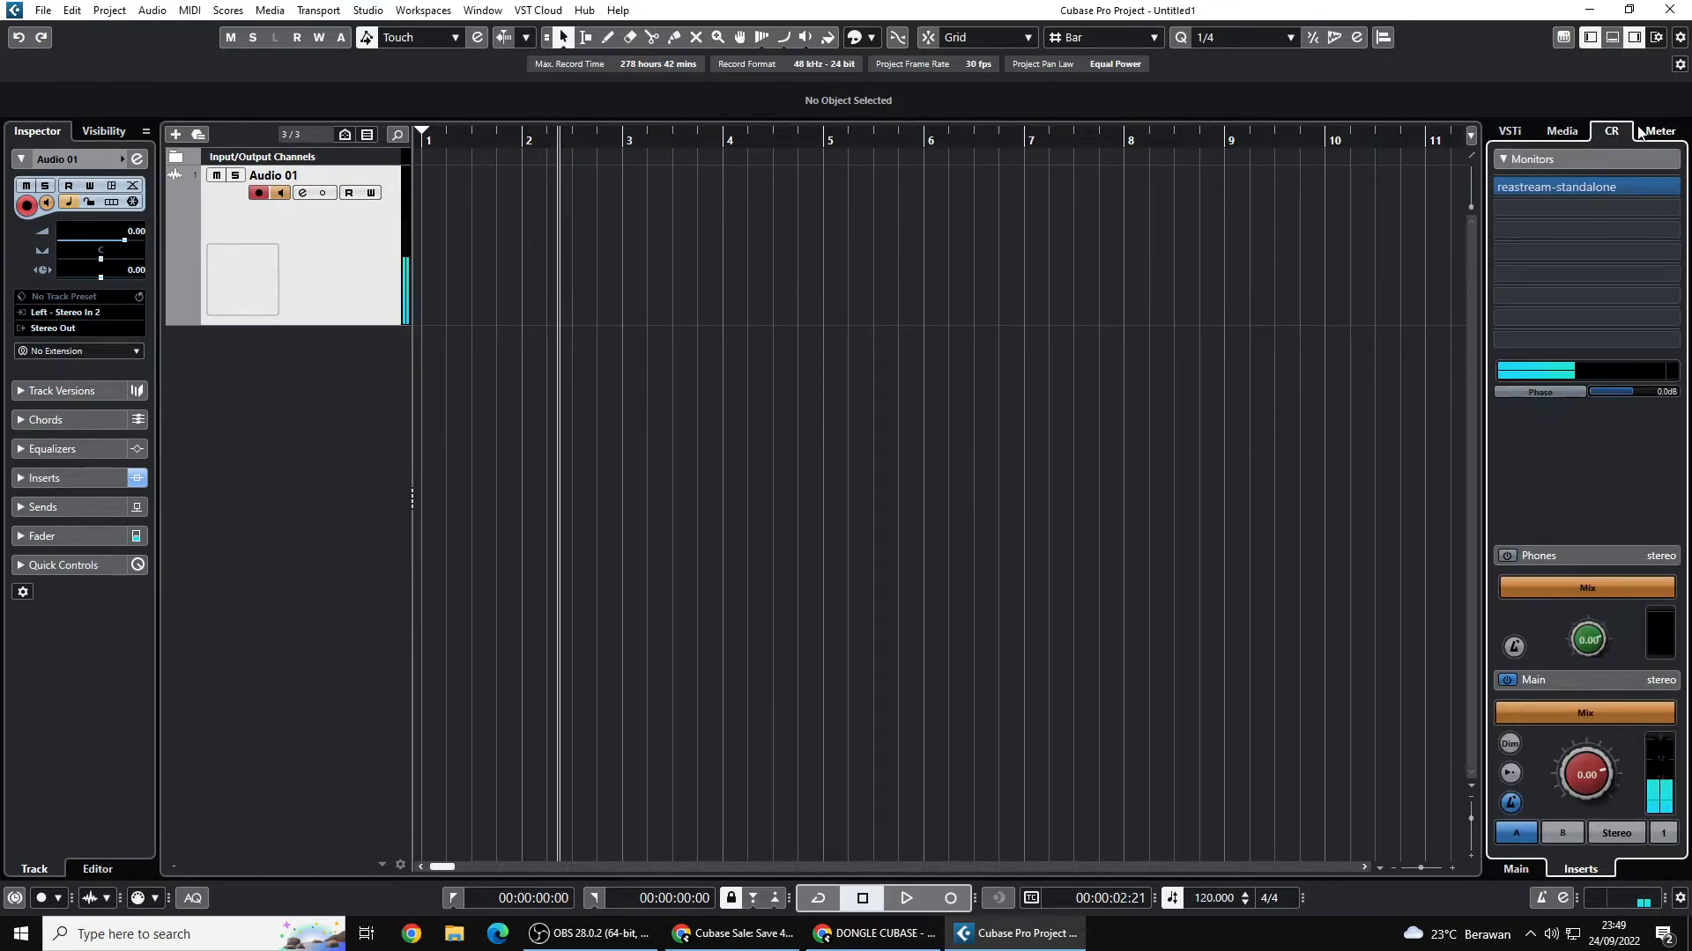
- Expand the Input/Output Channels folder and insert the Maximizer in the second insert slot of Stereo Out
click(191, 160)
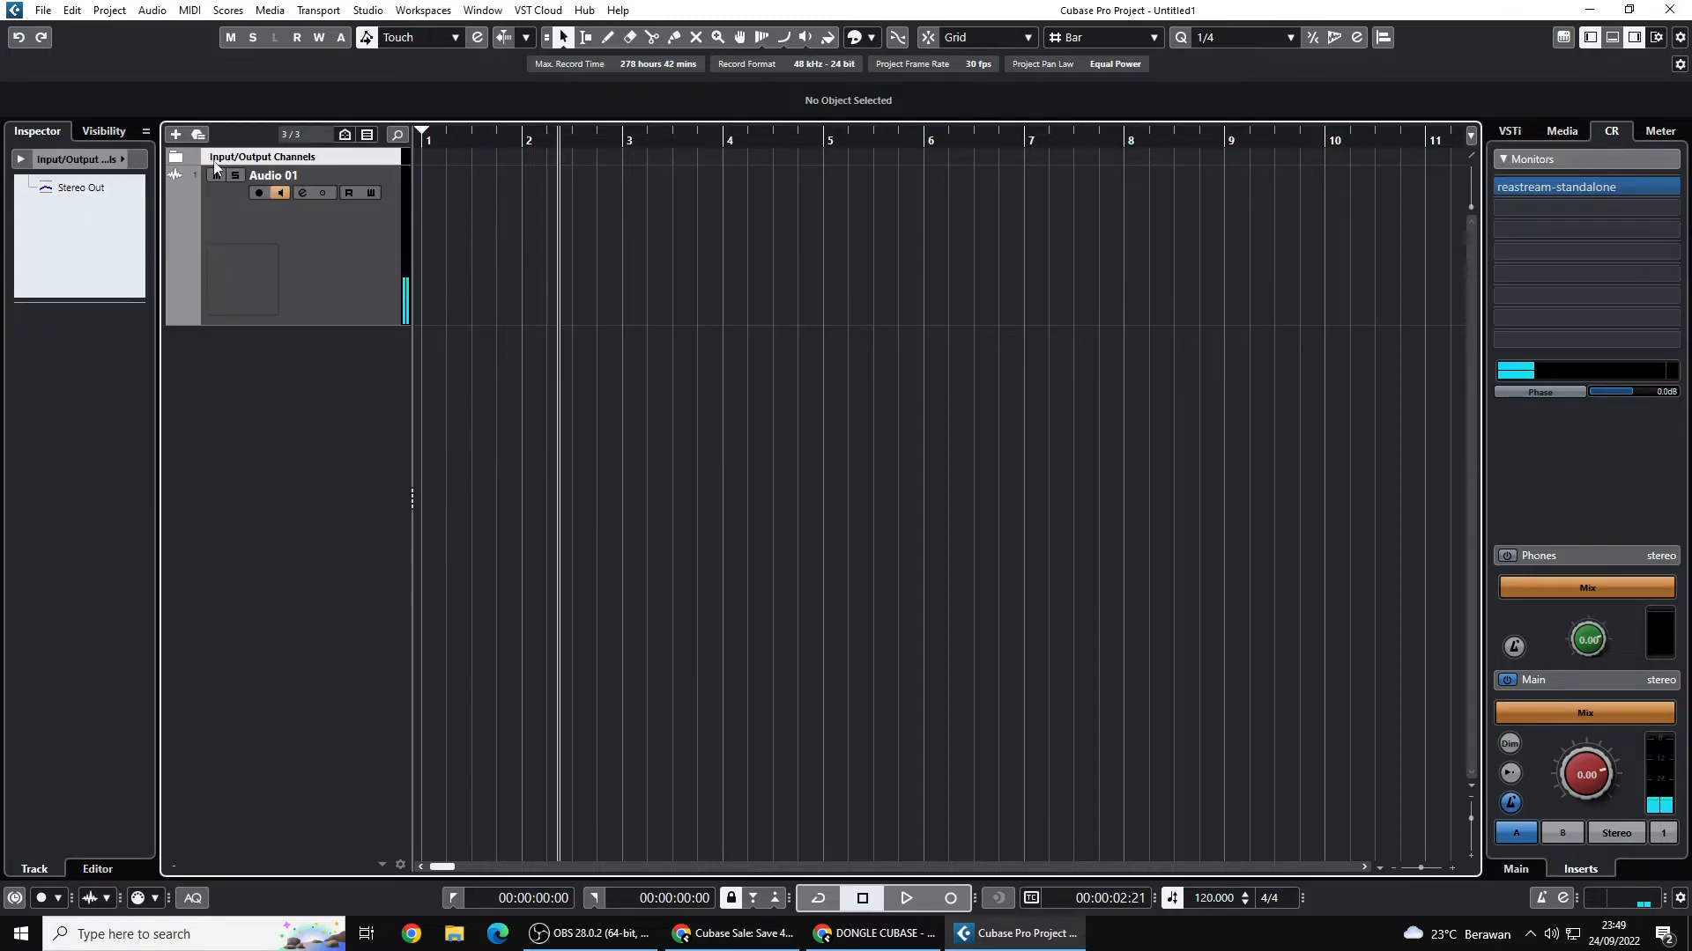
click(177, 157)
click(311, 196)
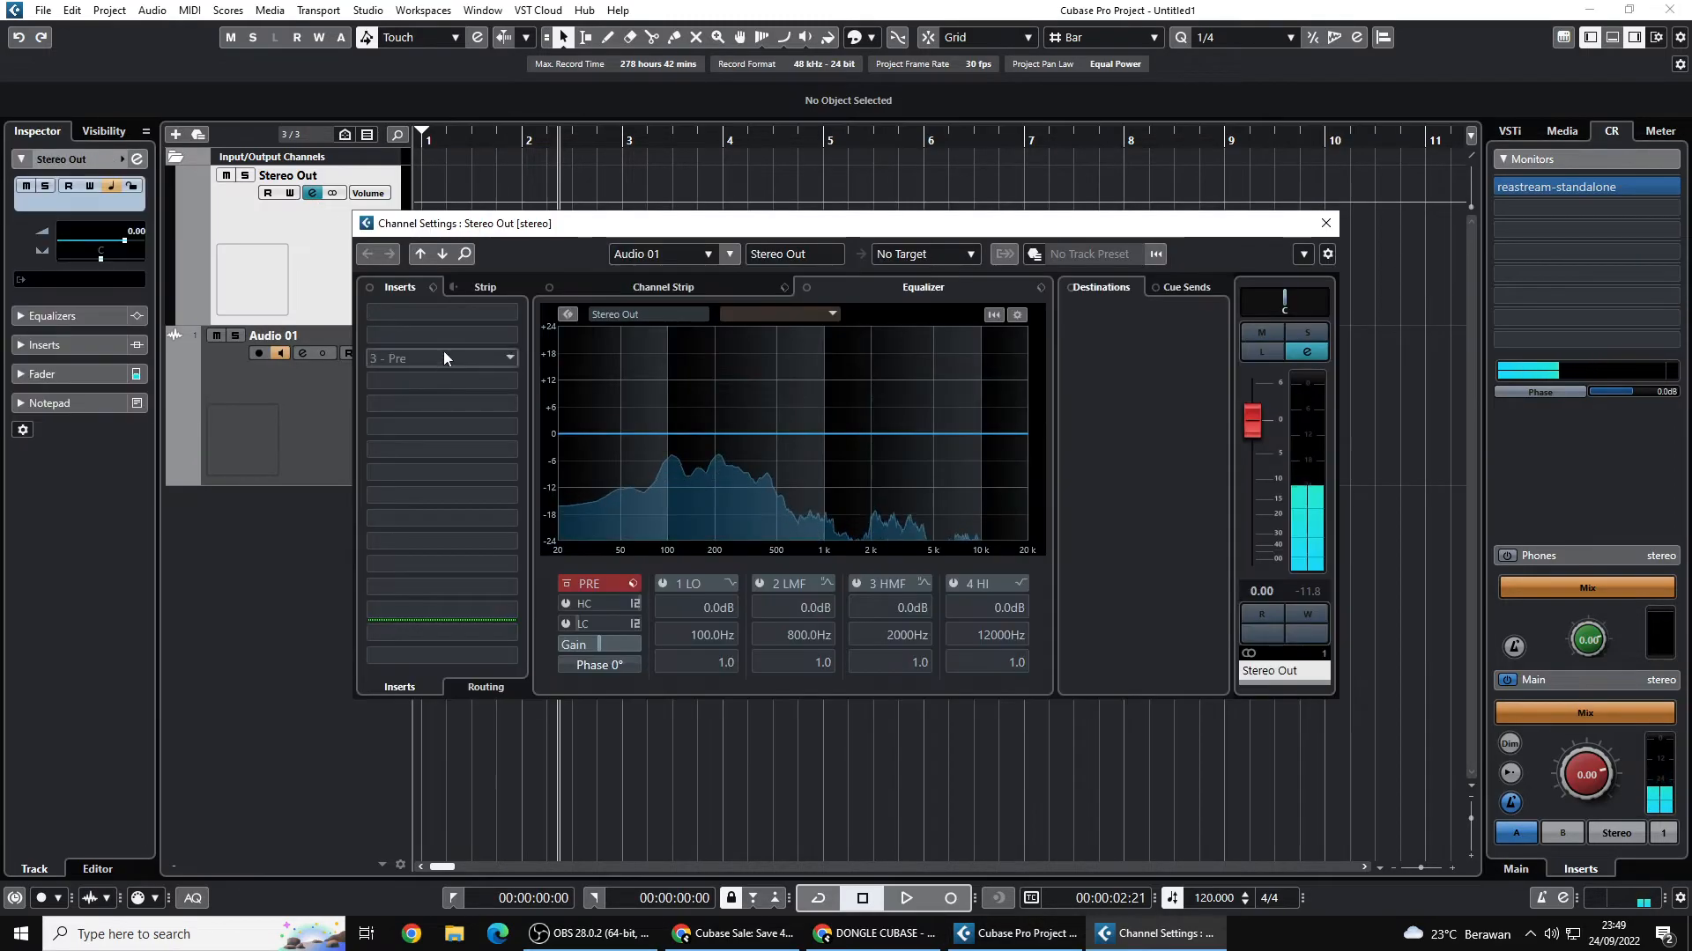
click(452, 338)
text(MAX)
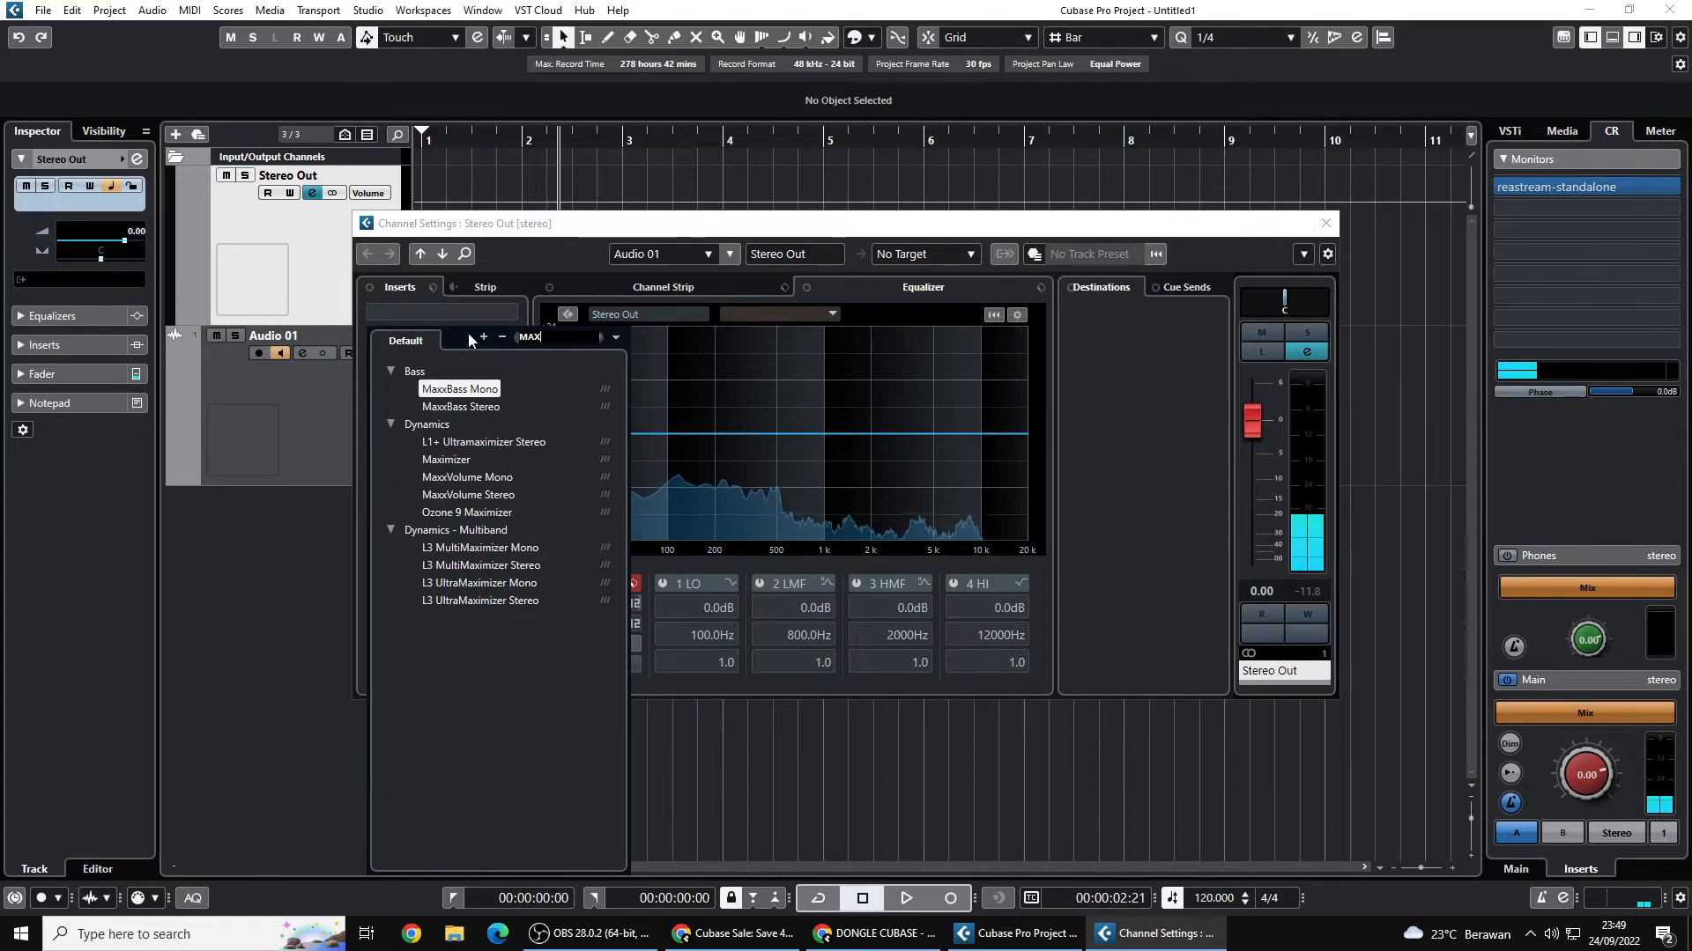
click(462, 506)
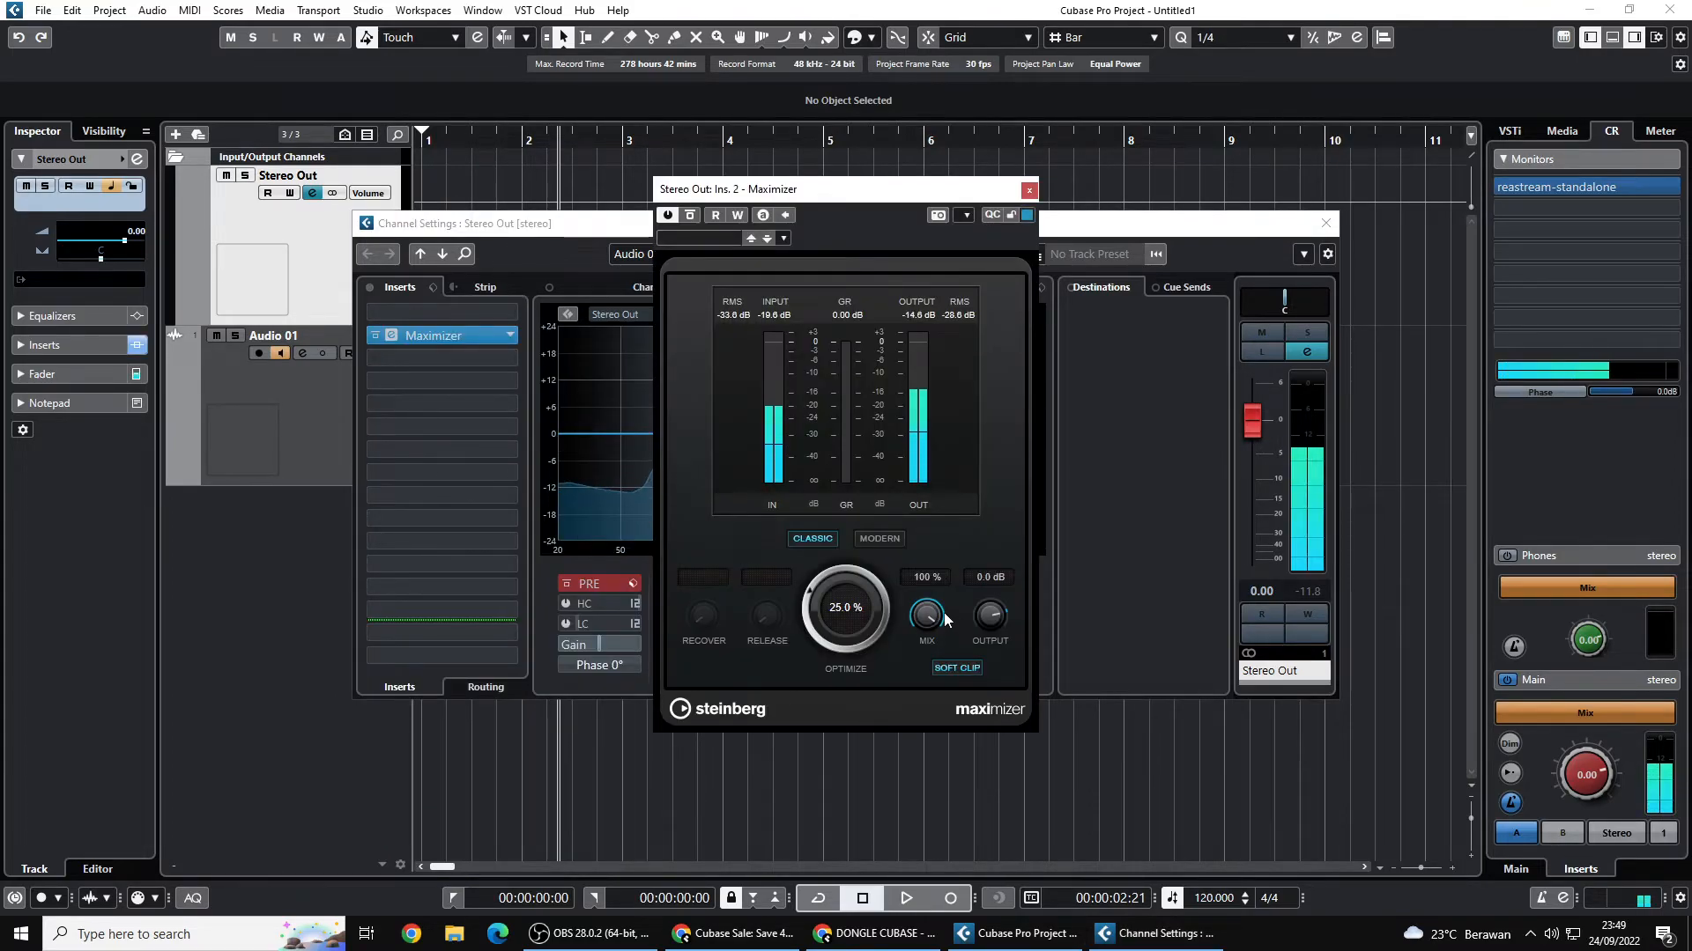
click(1029, 190)
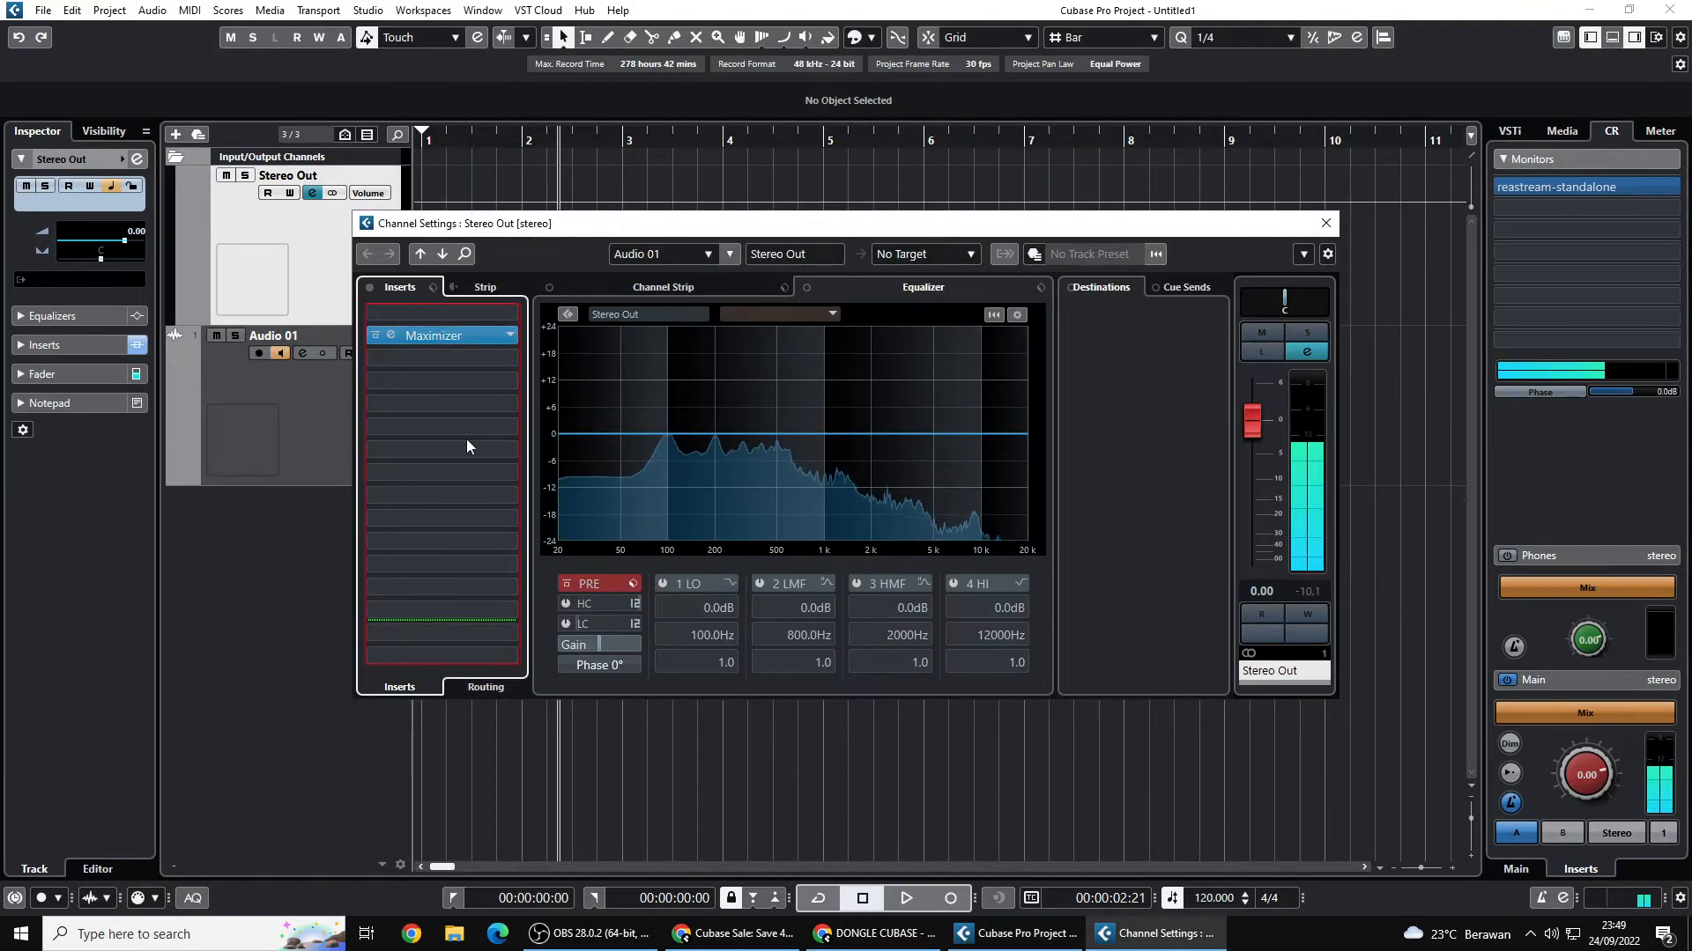
- Search the effects available for Stereo Out's seventh insert slot for delays, then clear the search
click(467, 448)
text(DELA)
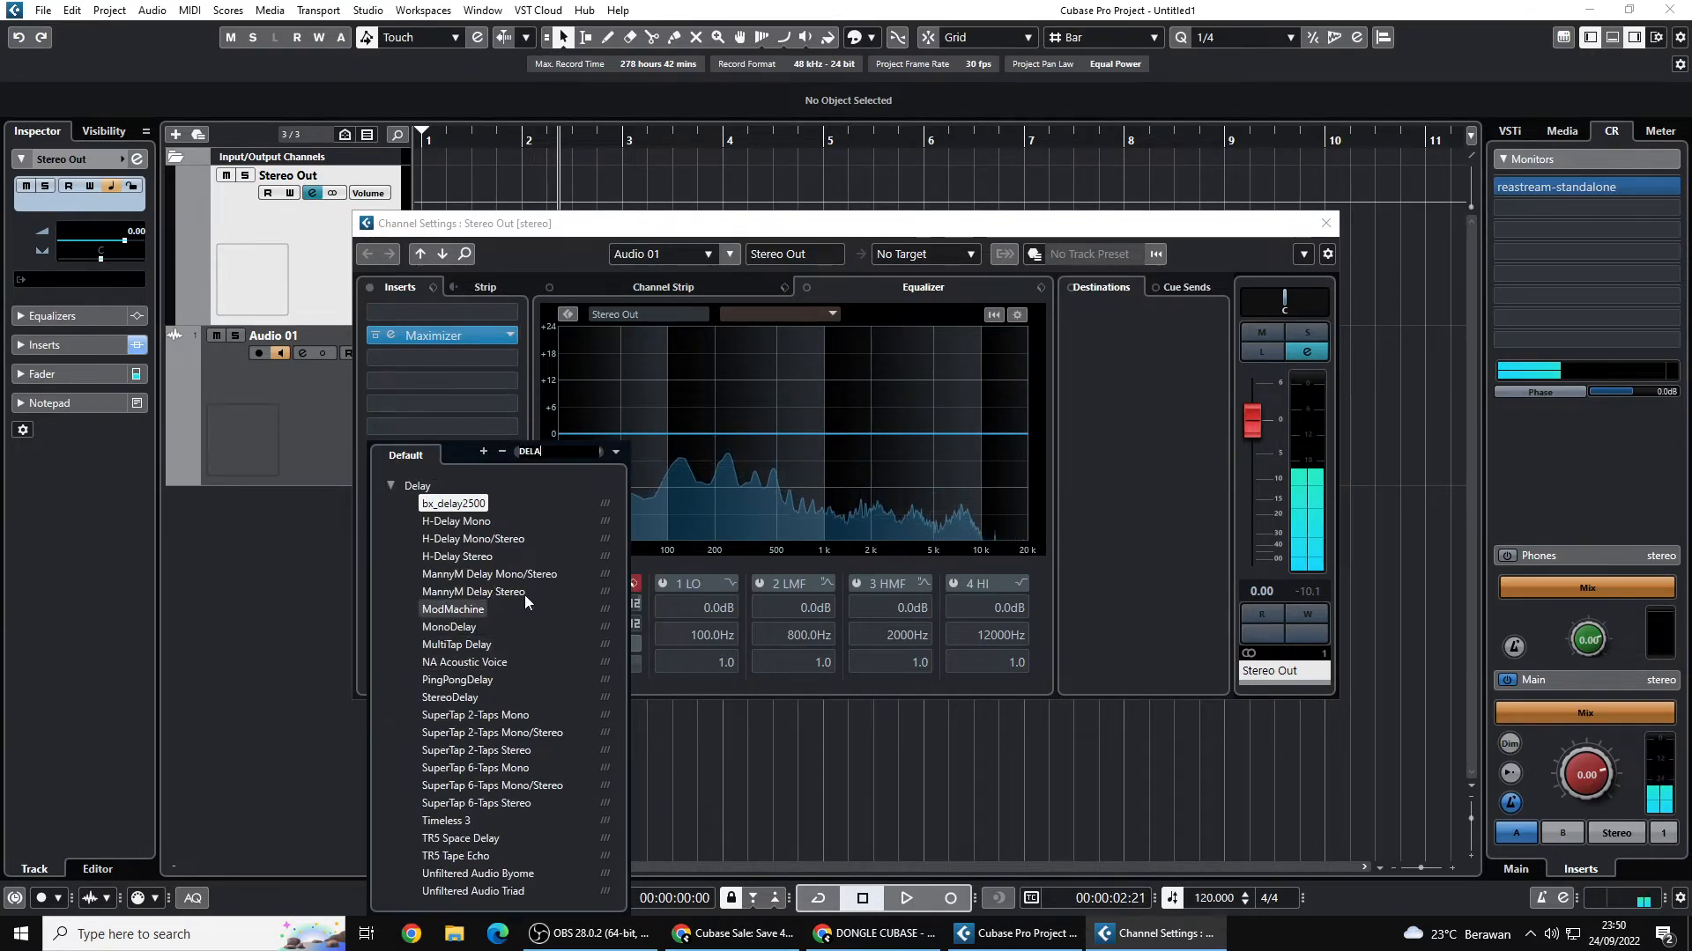
key(BackSpace)
key(BackSpace)
key(BackSpace)
key(BackSpace)
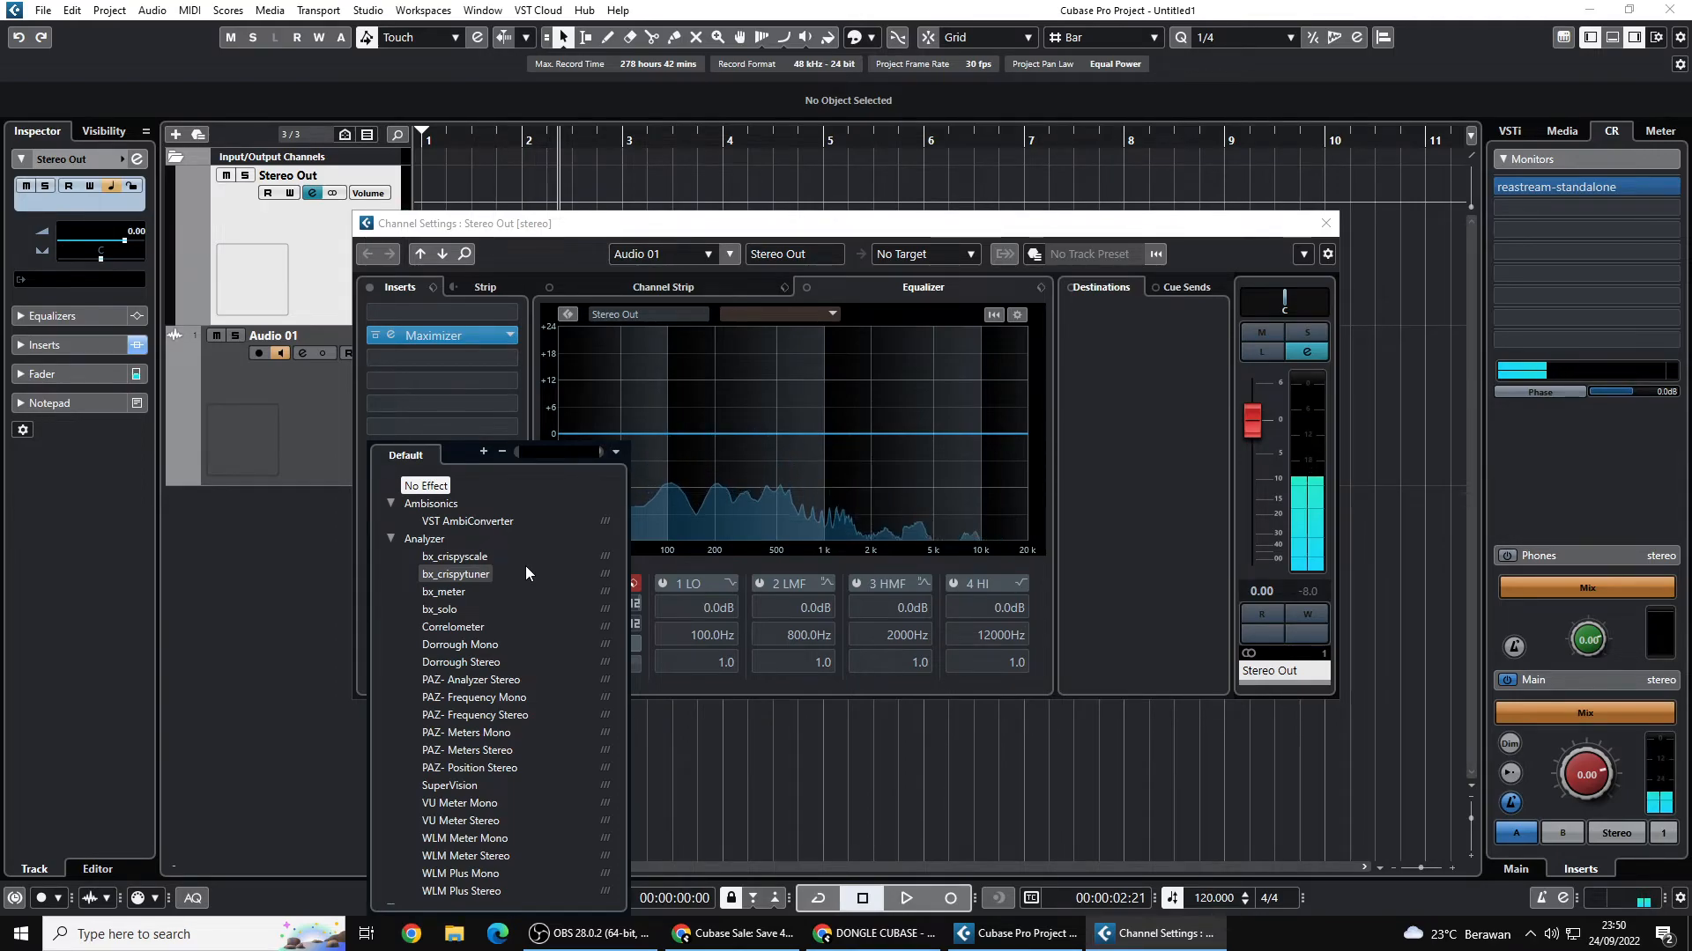
- Insert the Limiter in Stereo Out's seventh insert slot, with output at -0.1 dB and input raised to 6.7 dB
text(LIM)
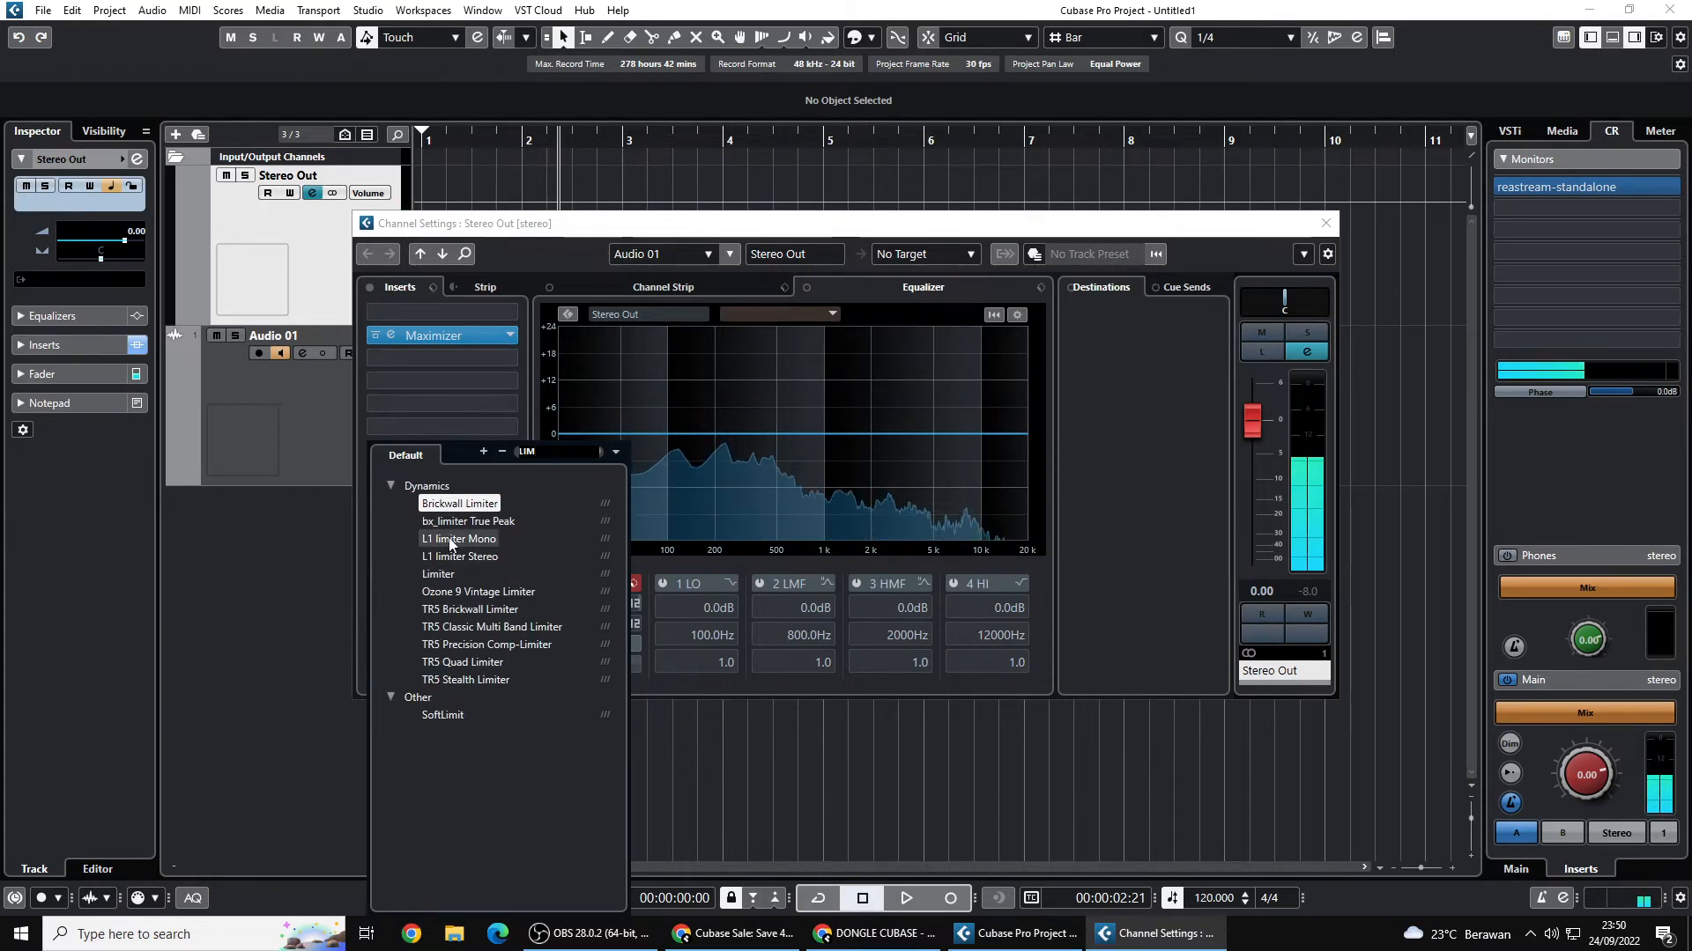
click(439, 573)
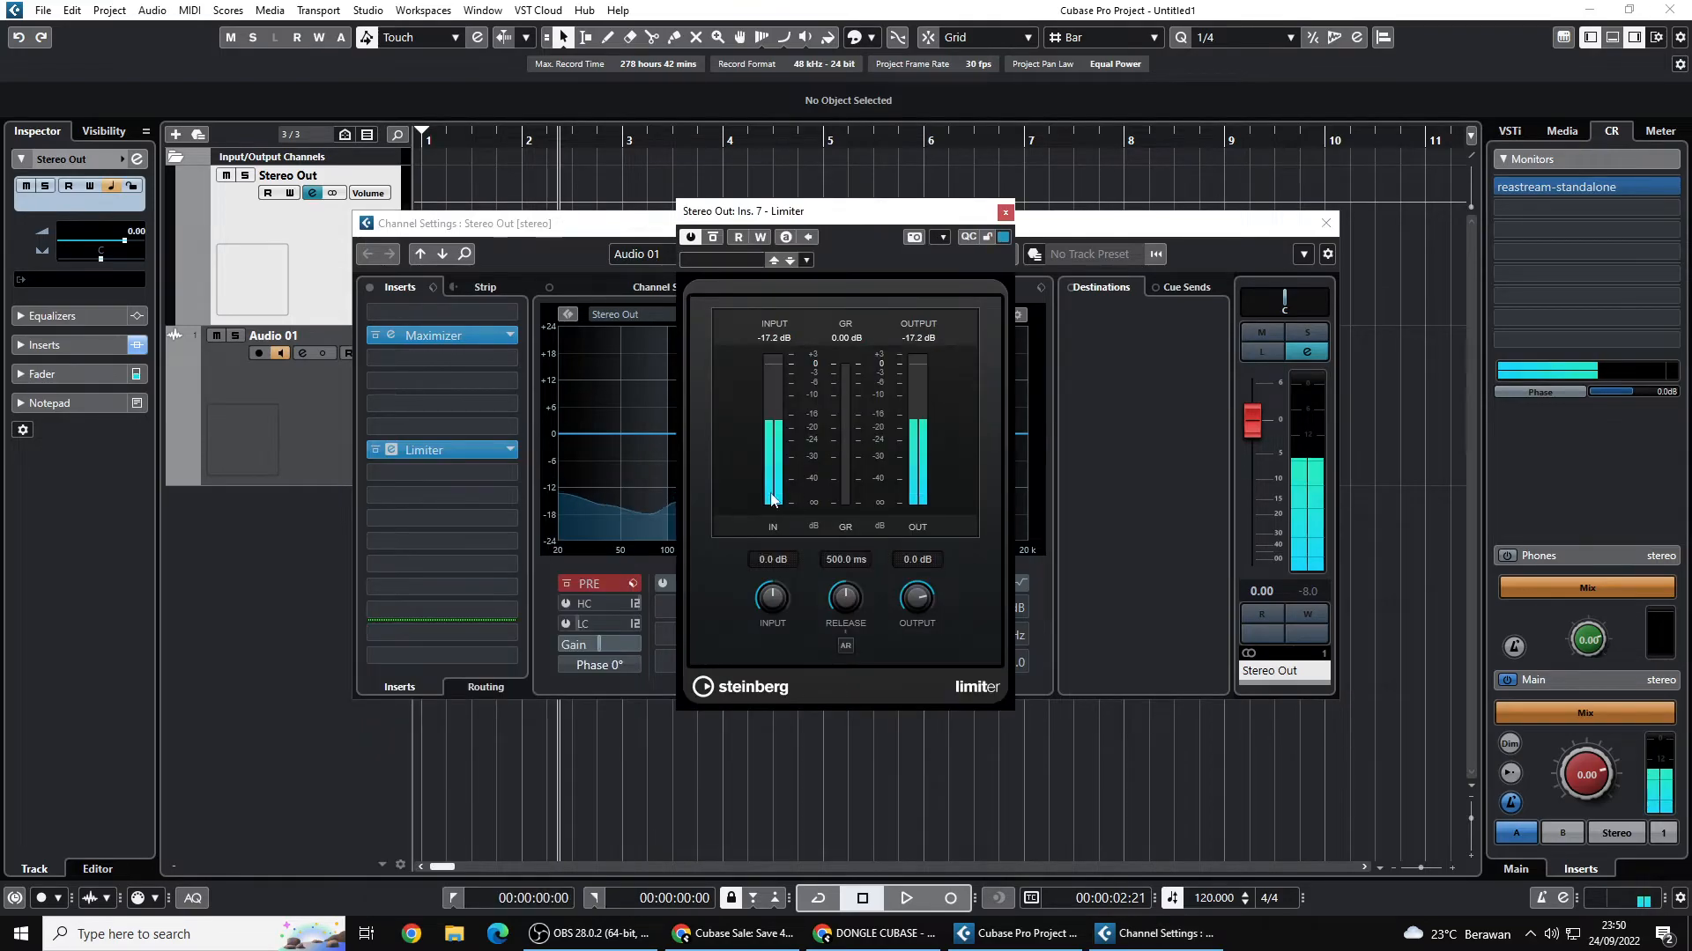
double_click(906, 562)
text(-0.1)
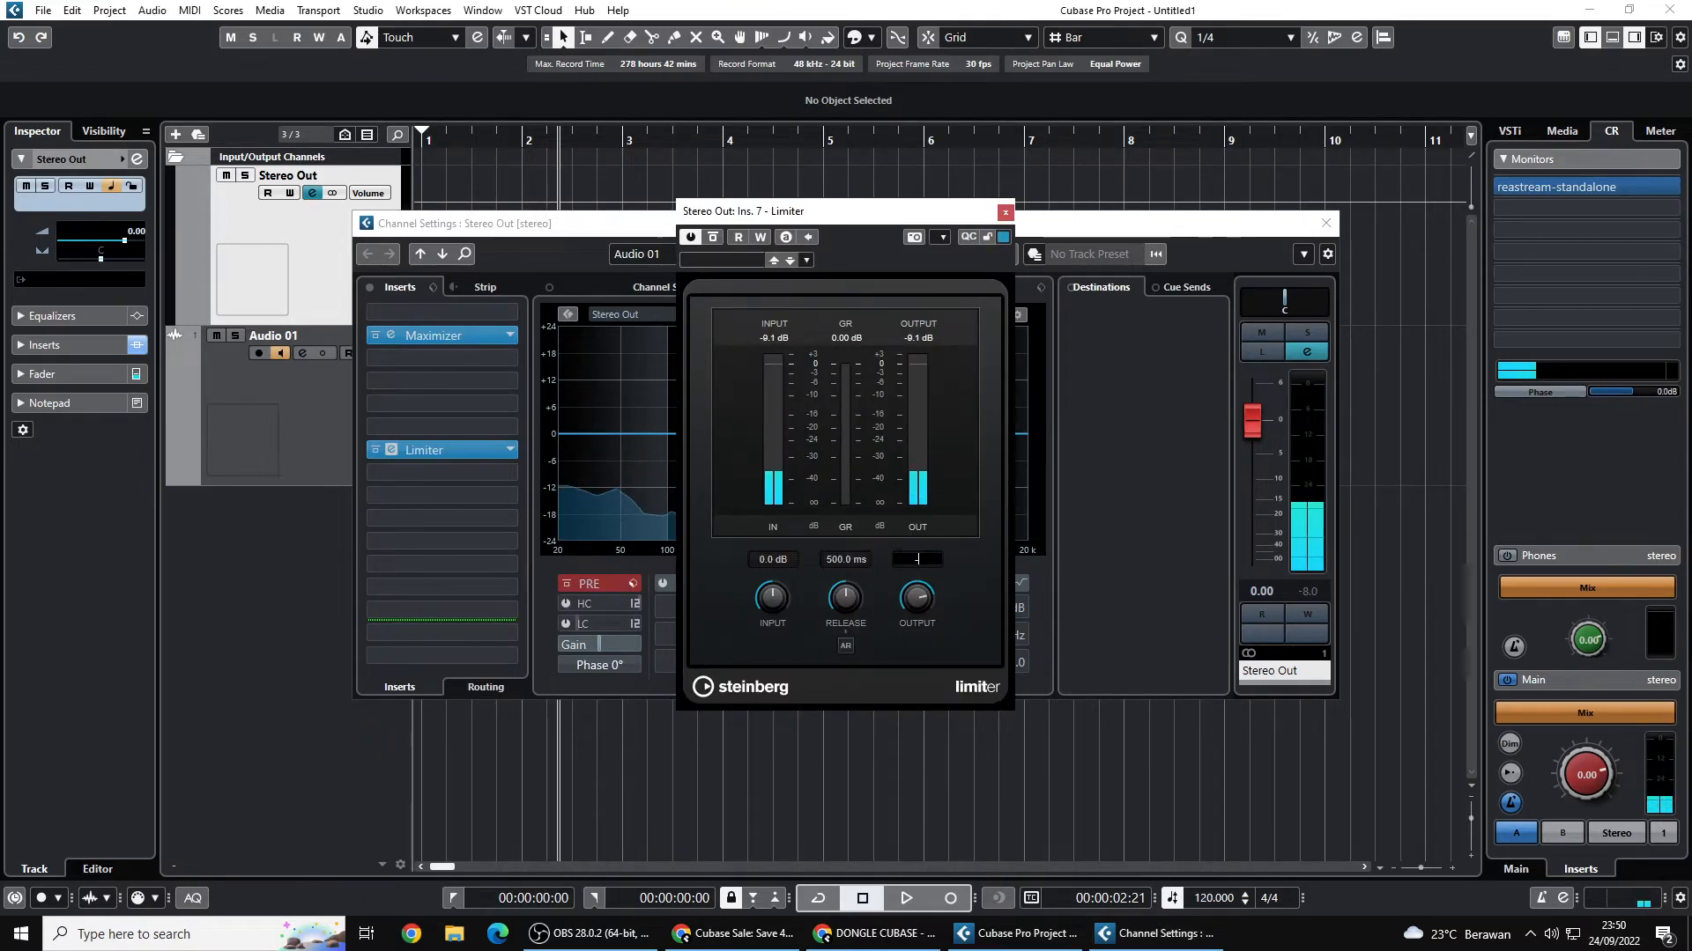
key(Return)
drag(763, 605, 764, 588)
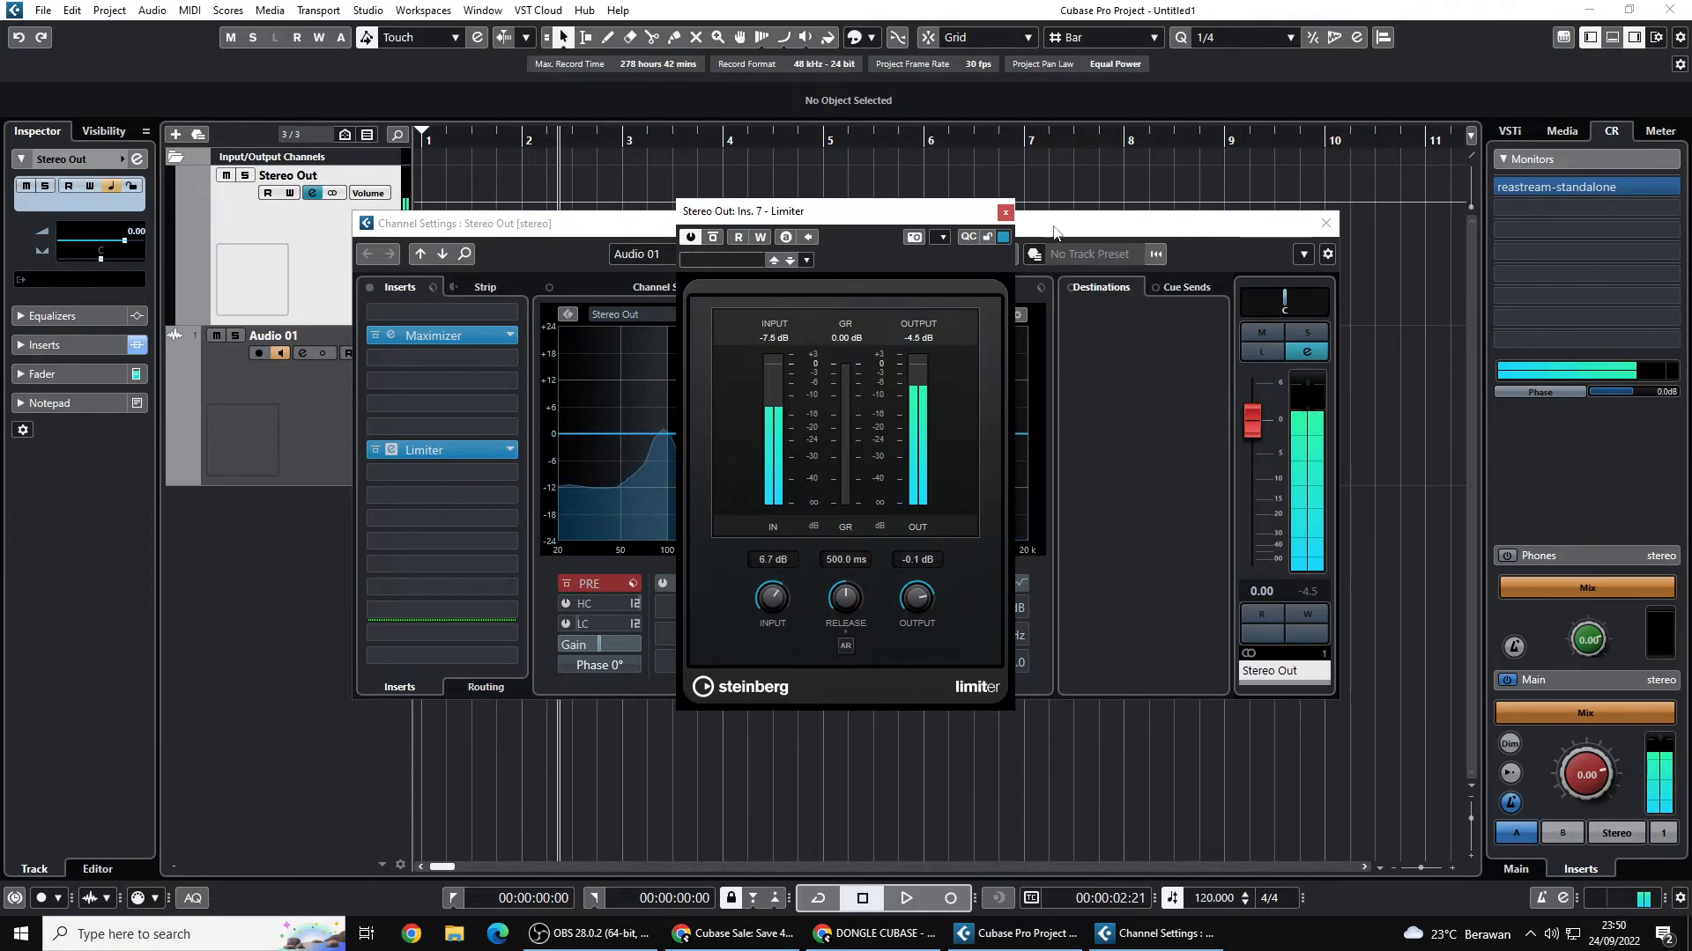
click(1006, 212)
click(1325, 223)
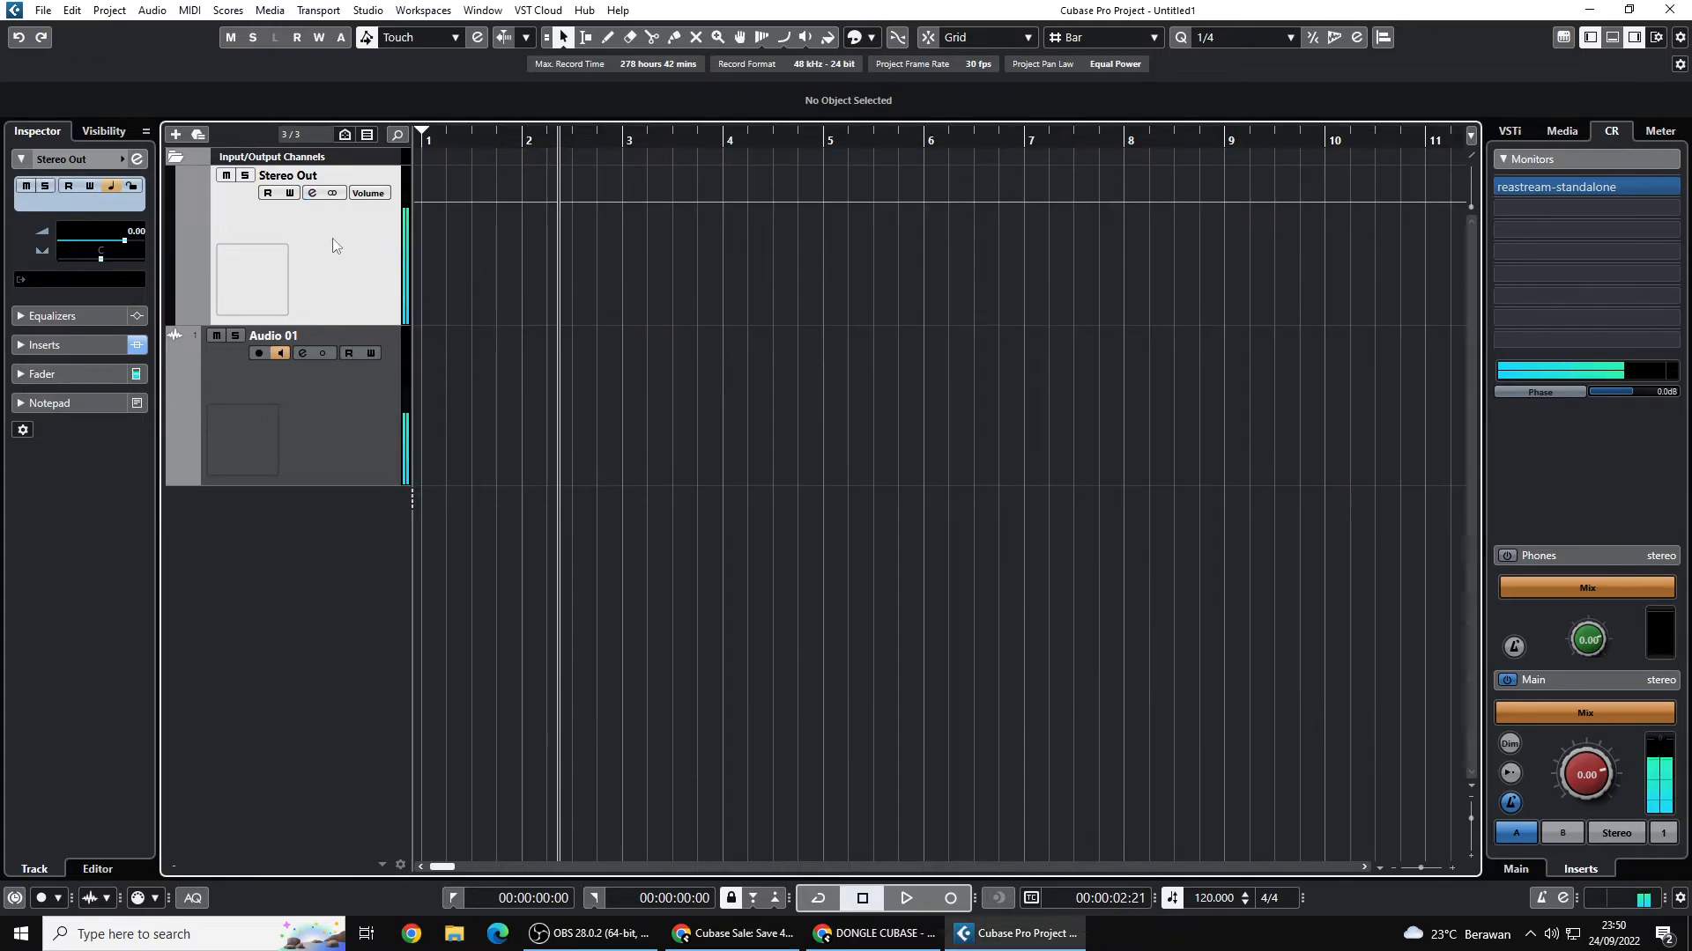
- Review the Compressor insert in Audio 01's channel settings
click(265, 429)
click(302, 353)
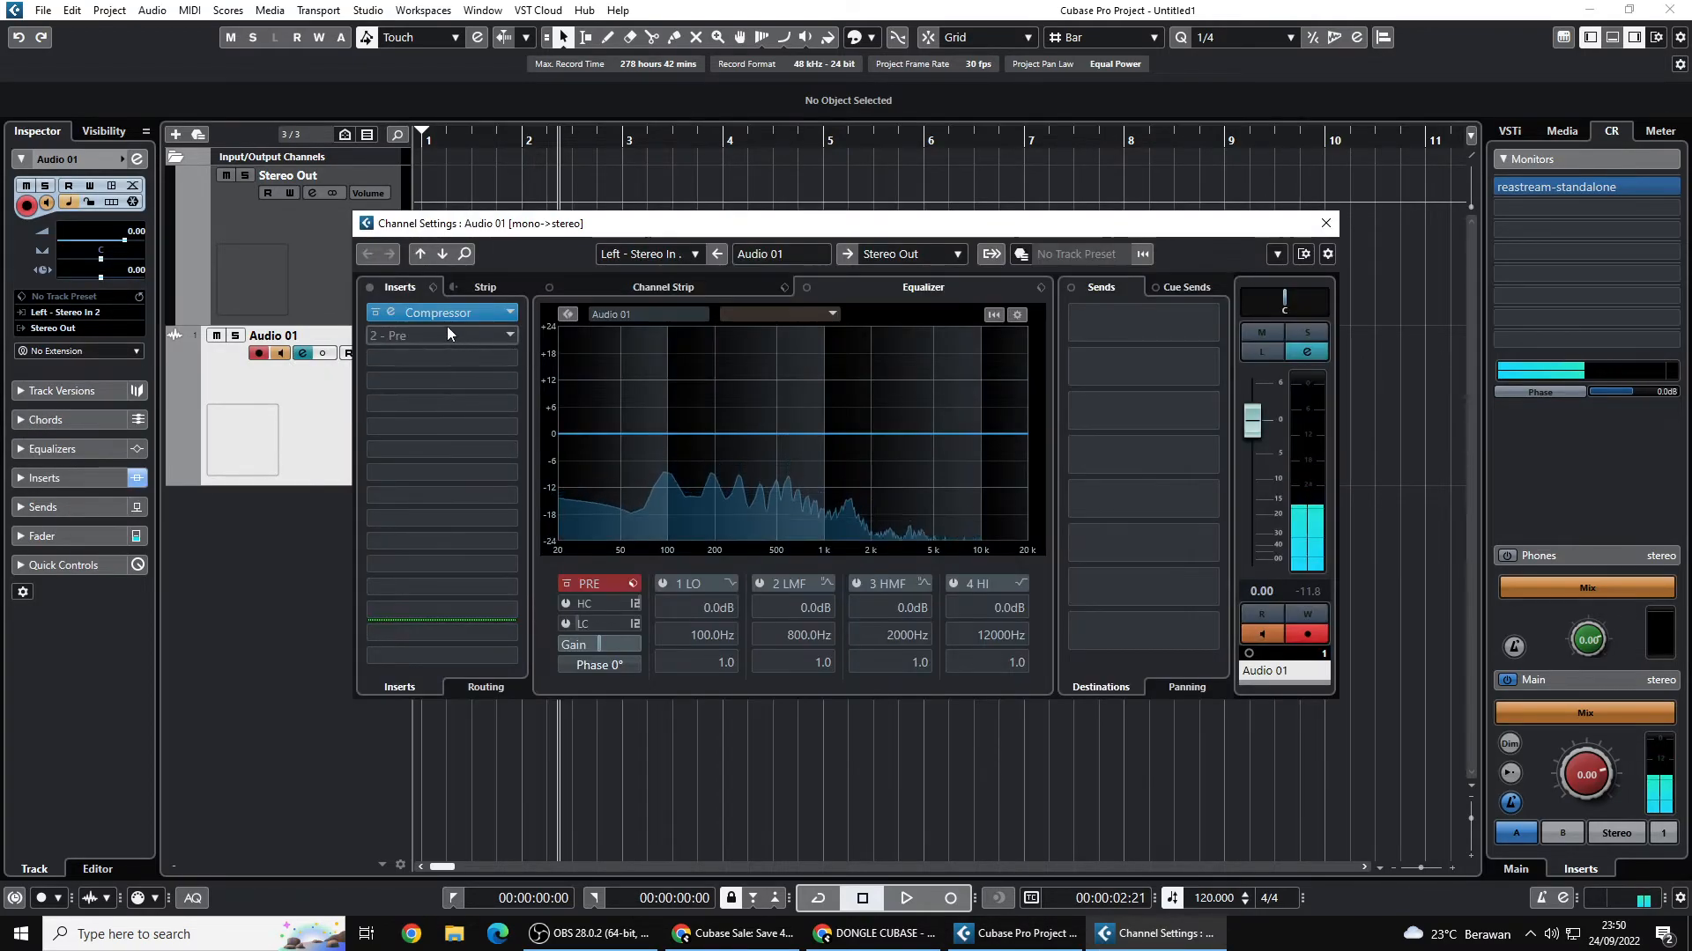
click(283, 354)
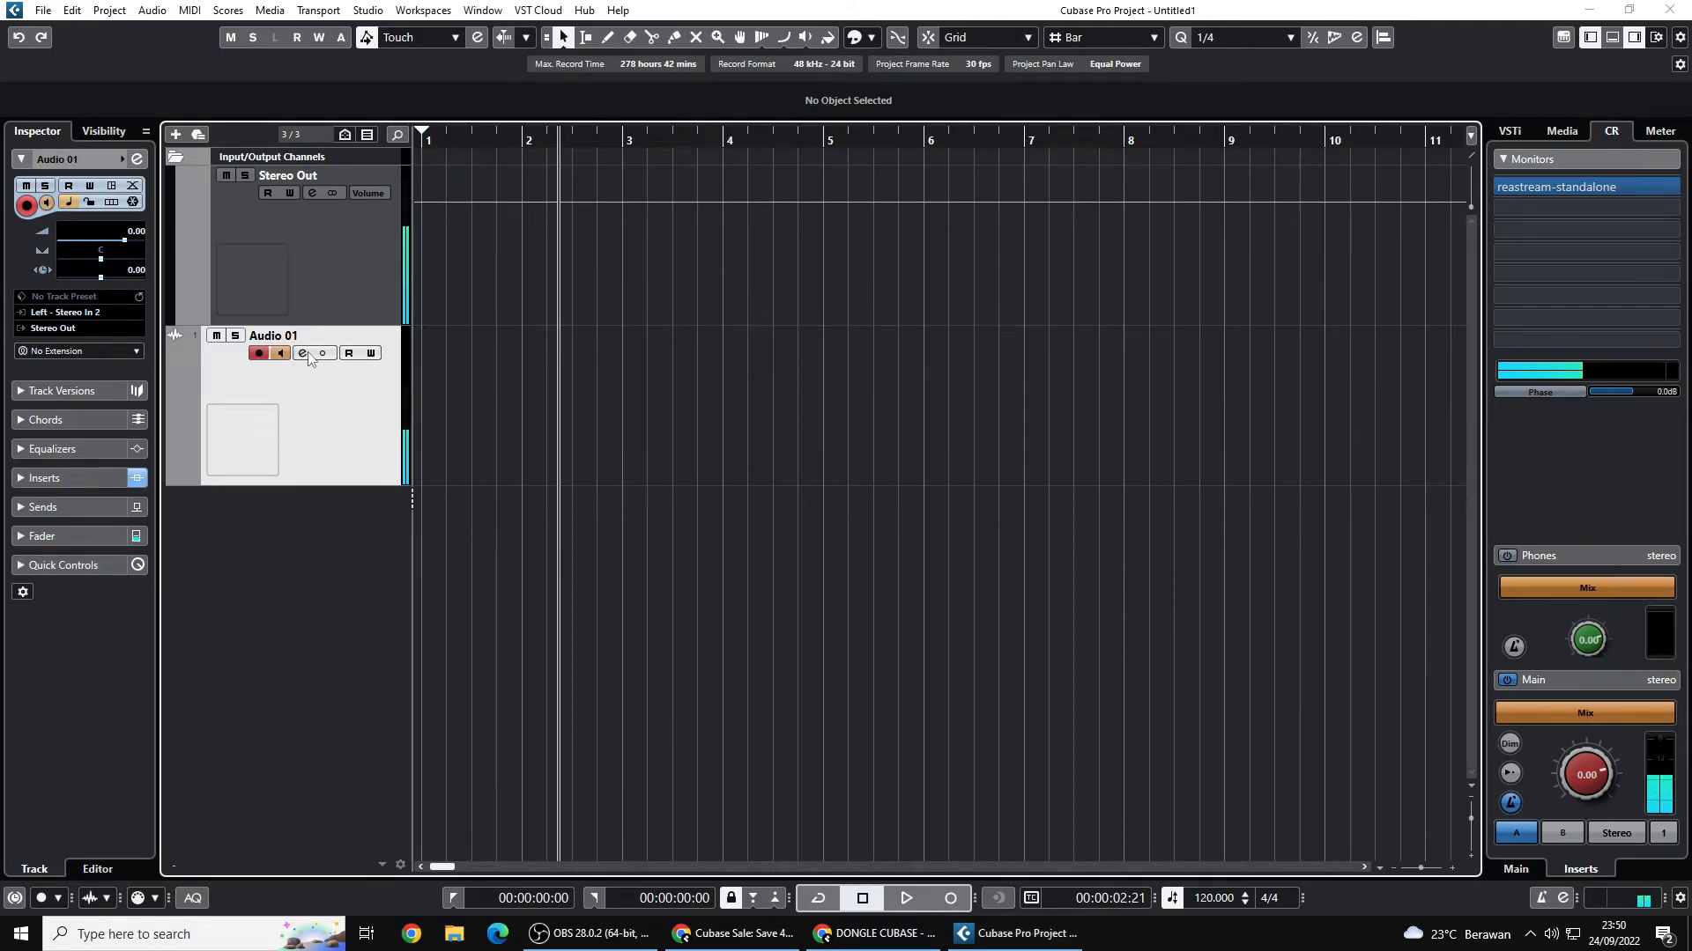
click(303, 354)
click(448, 316)
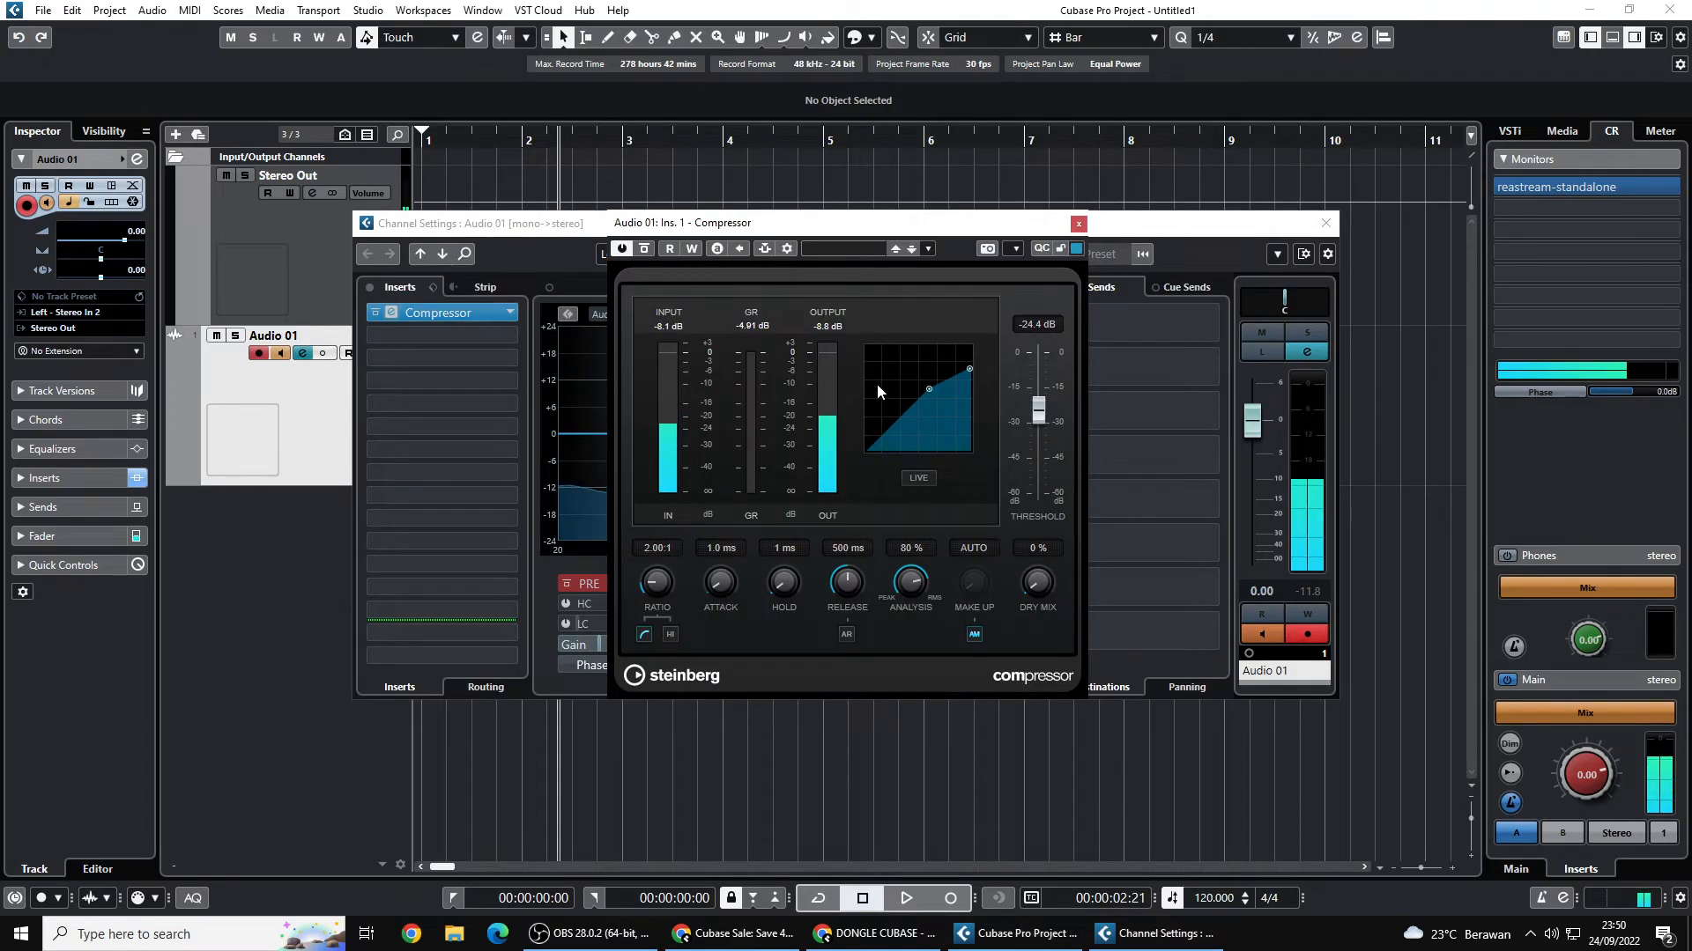
click(1076, 225)
click(1325, 223)
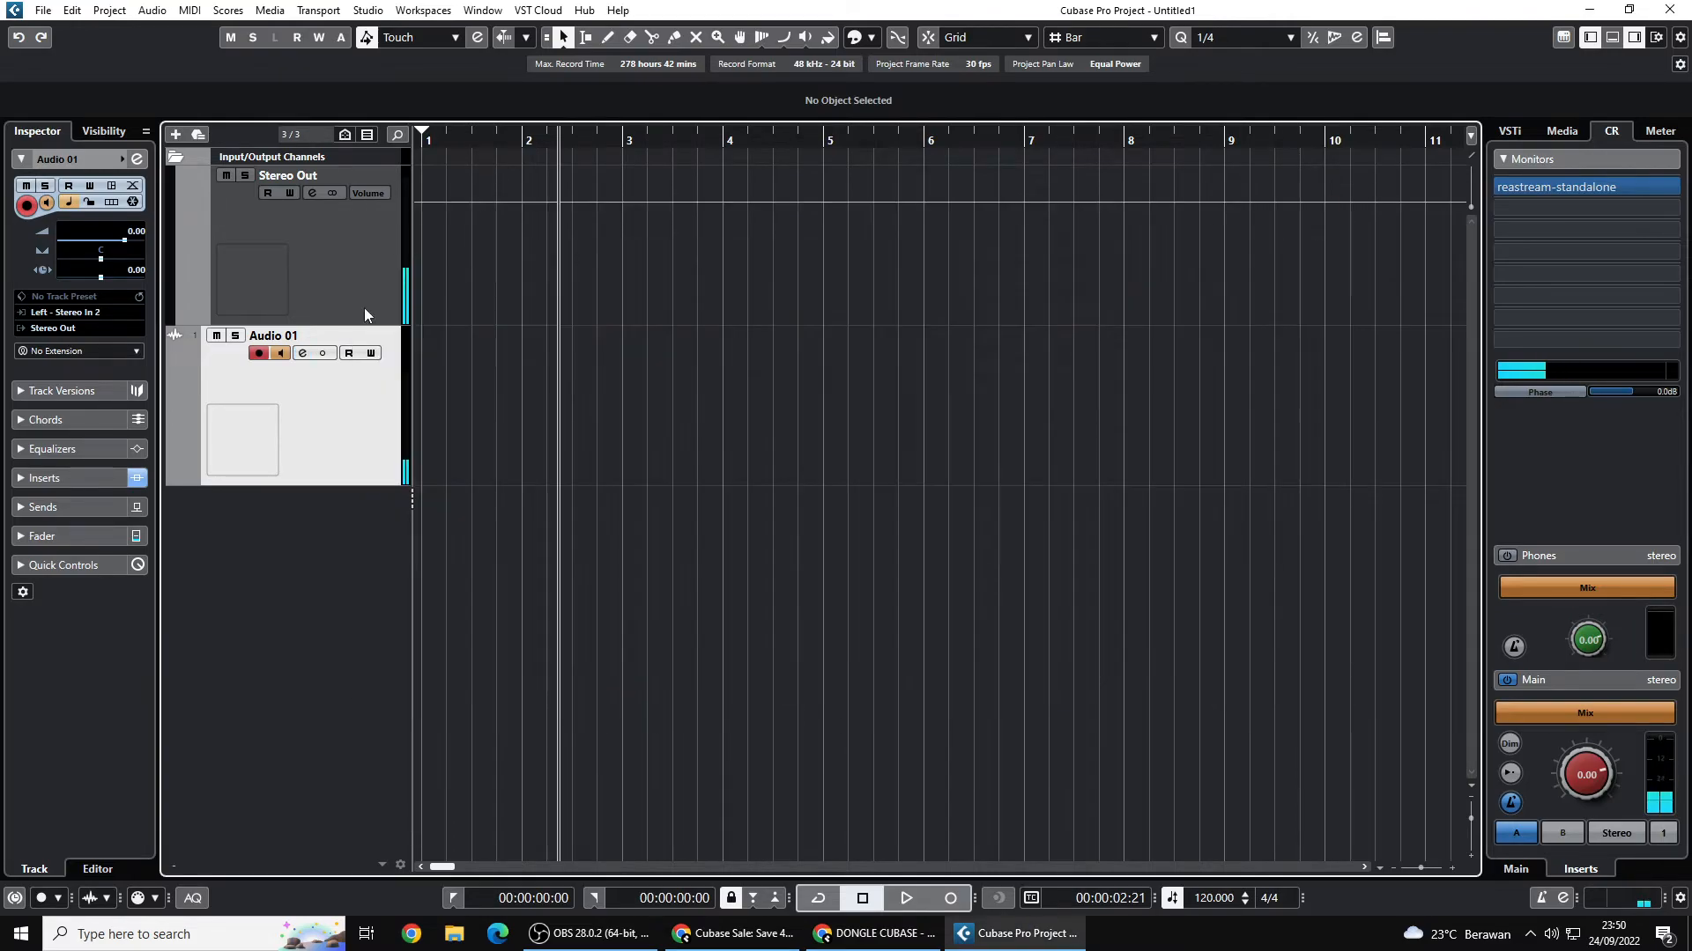
- Browse the effect categories offered for Audio 01's second insert slot, including the Effects group, without loading a plug-in
click(303, 354)
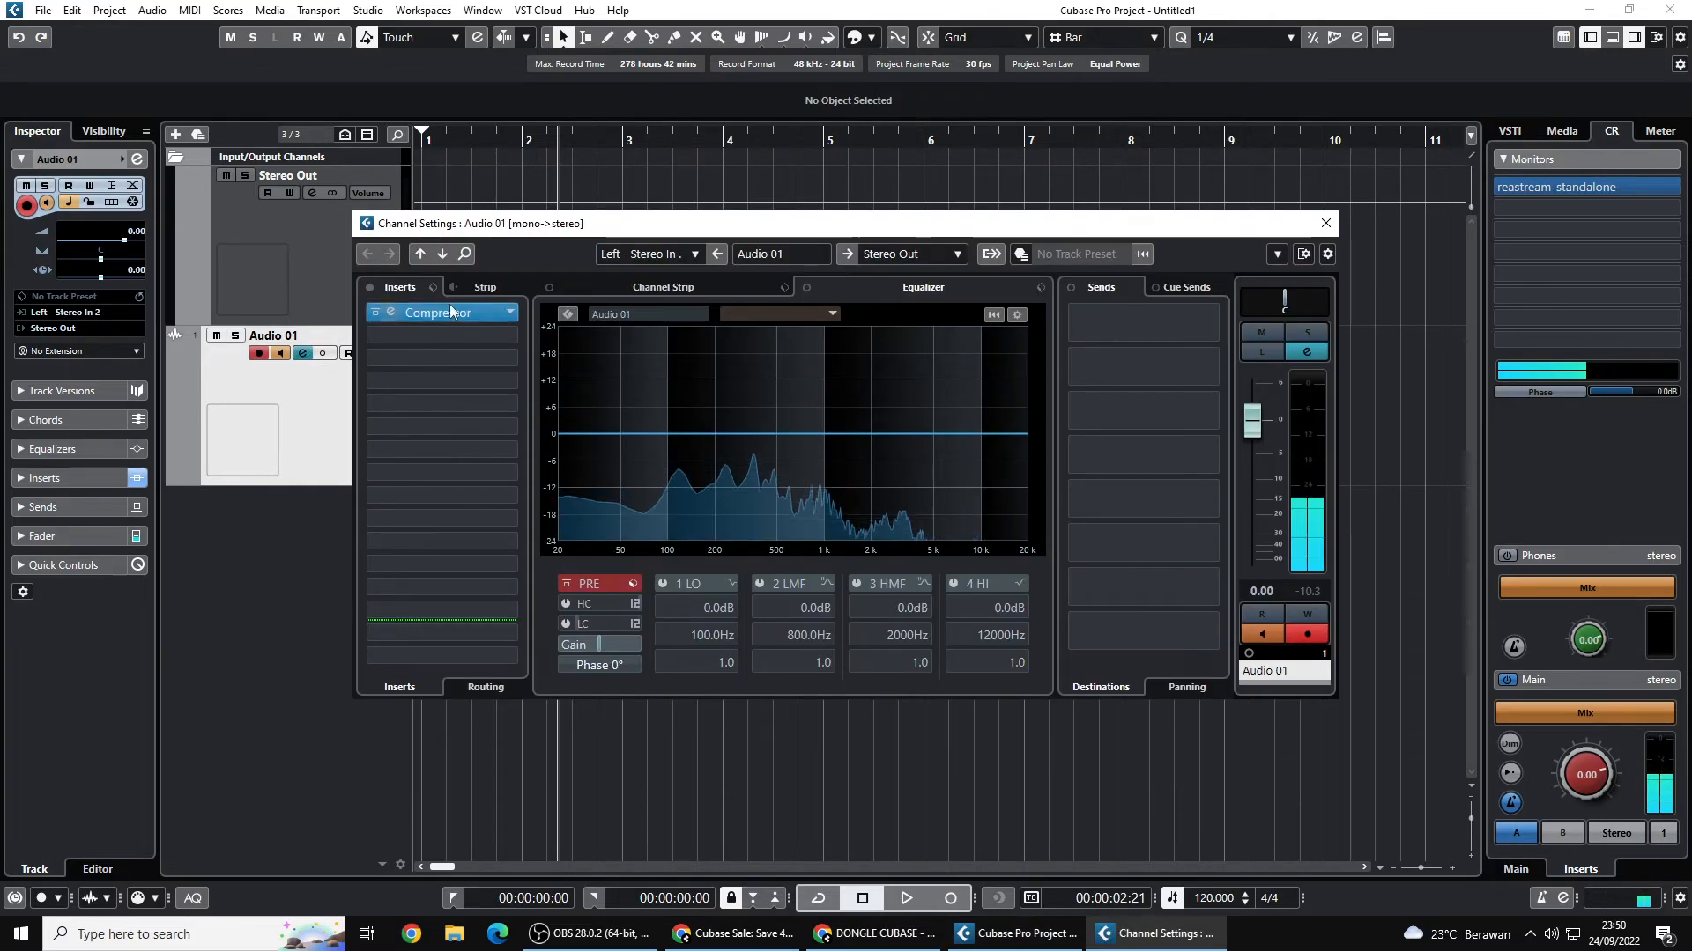
click(493, 335)
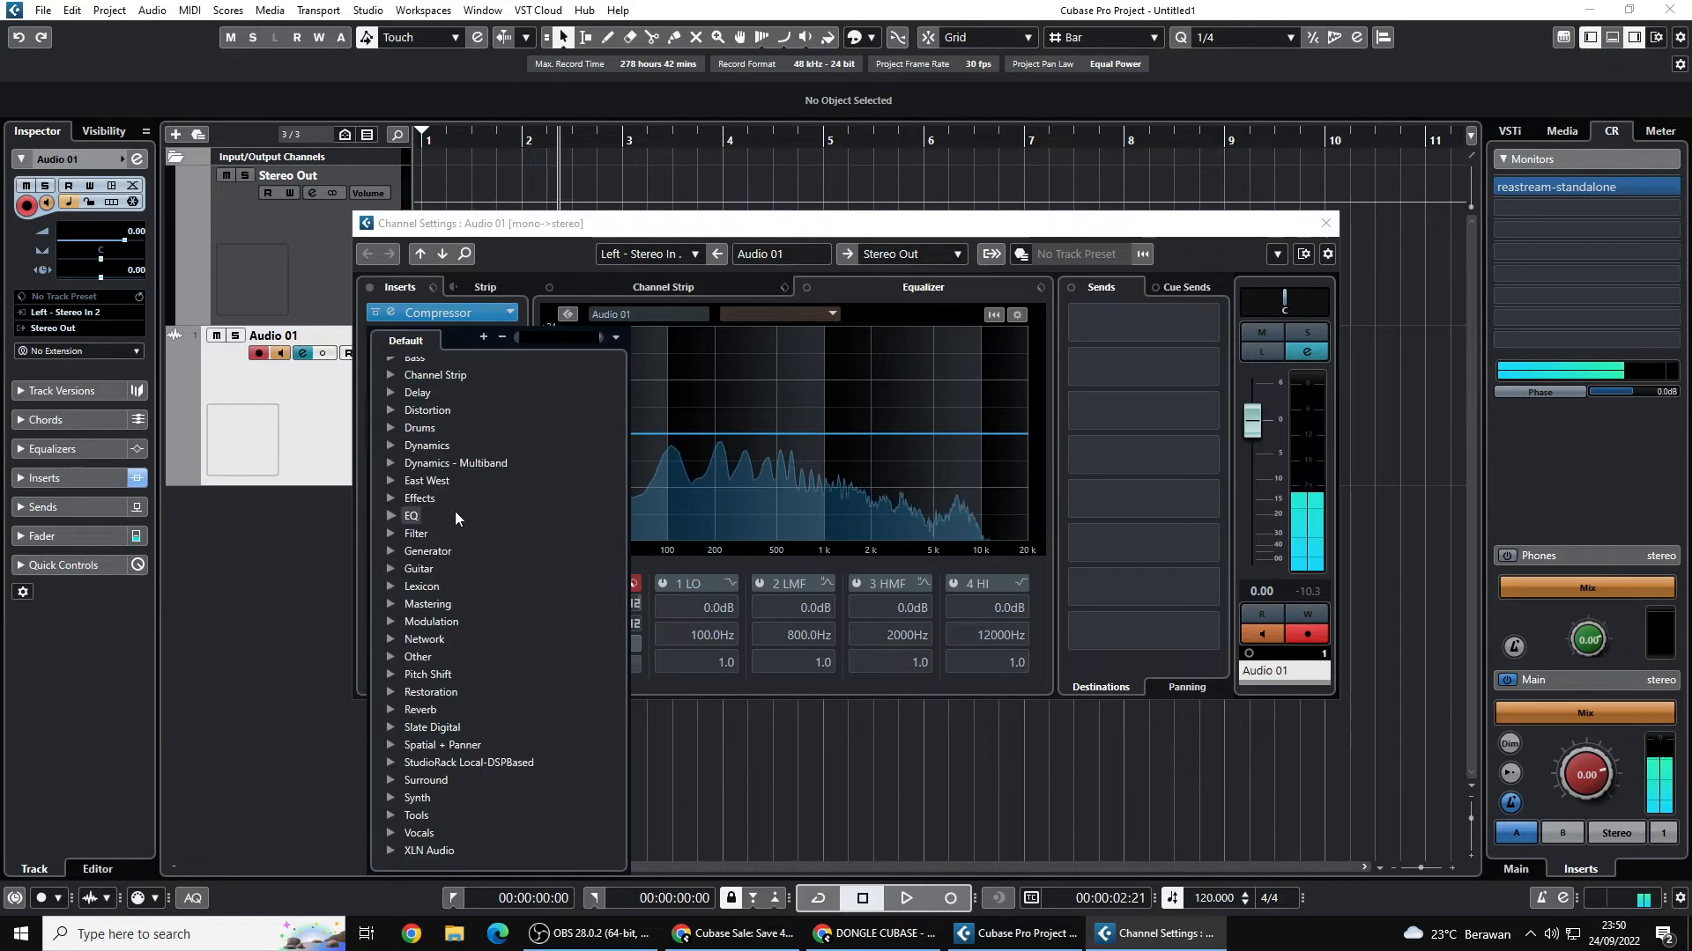
click(393, 498)
scroll(468, 564, up, 5)
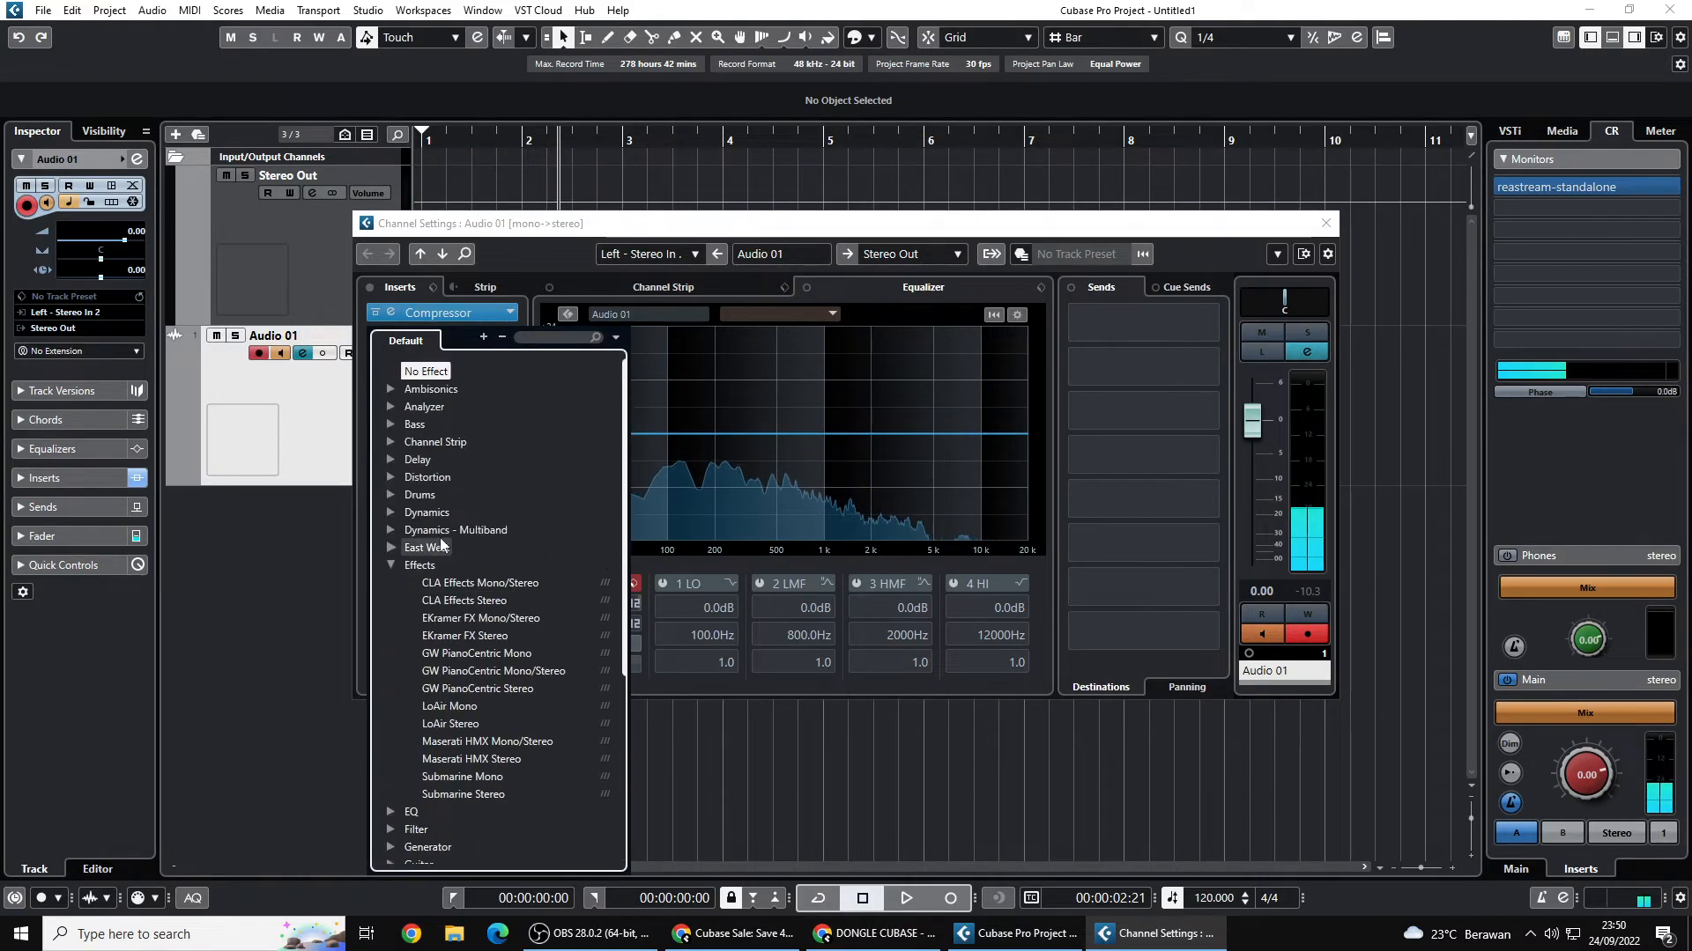
click(392, 565)
scroll(446, 627, down, 2)
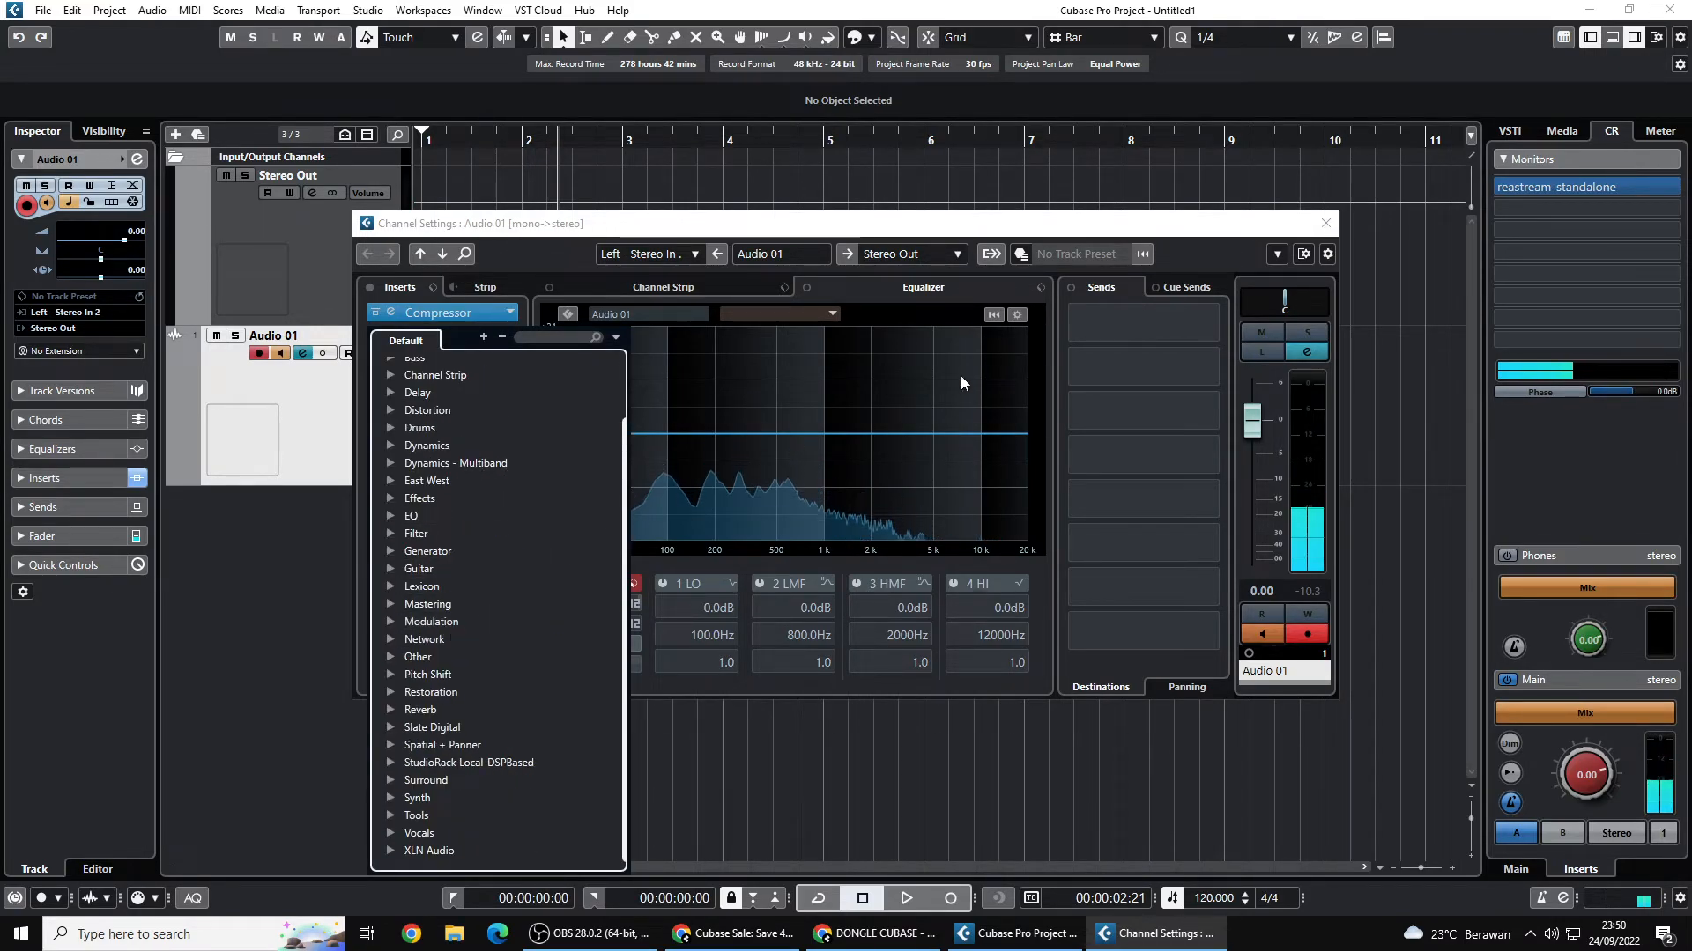
click(1224, 218)
click(1326, 223)
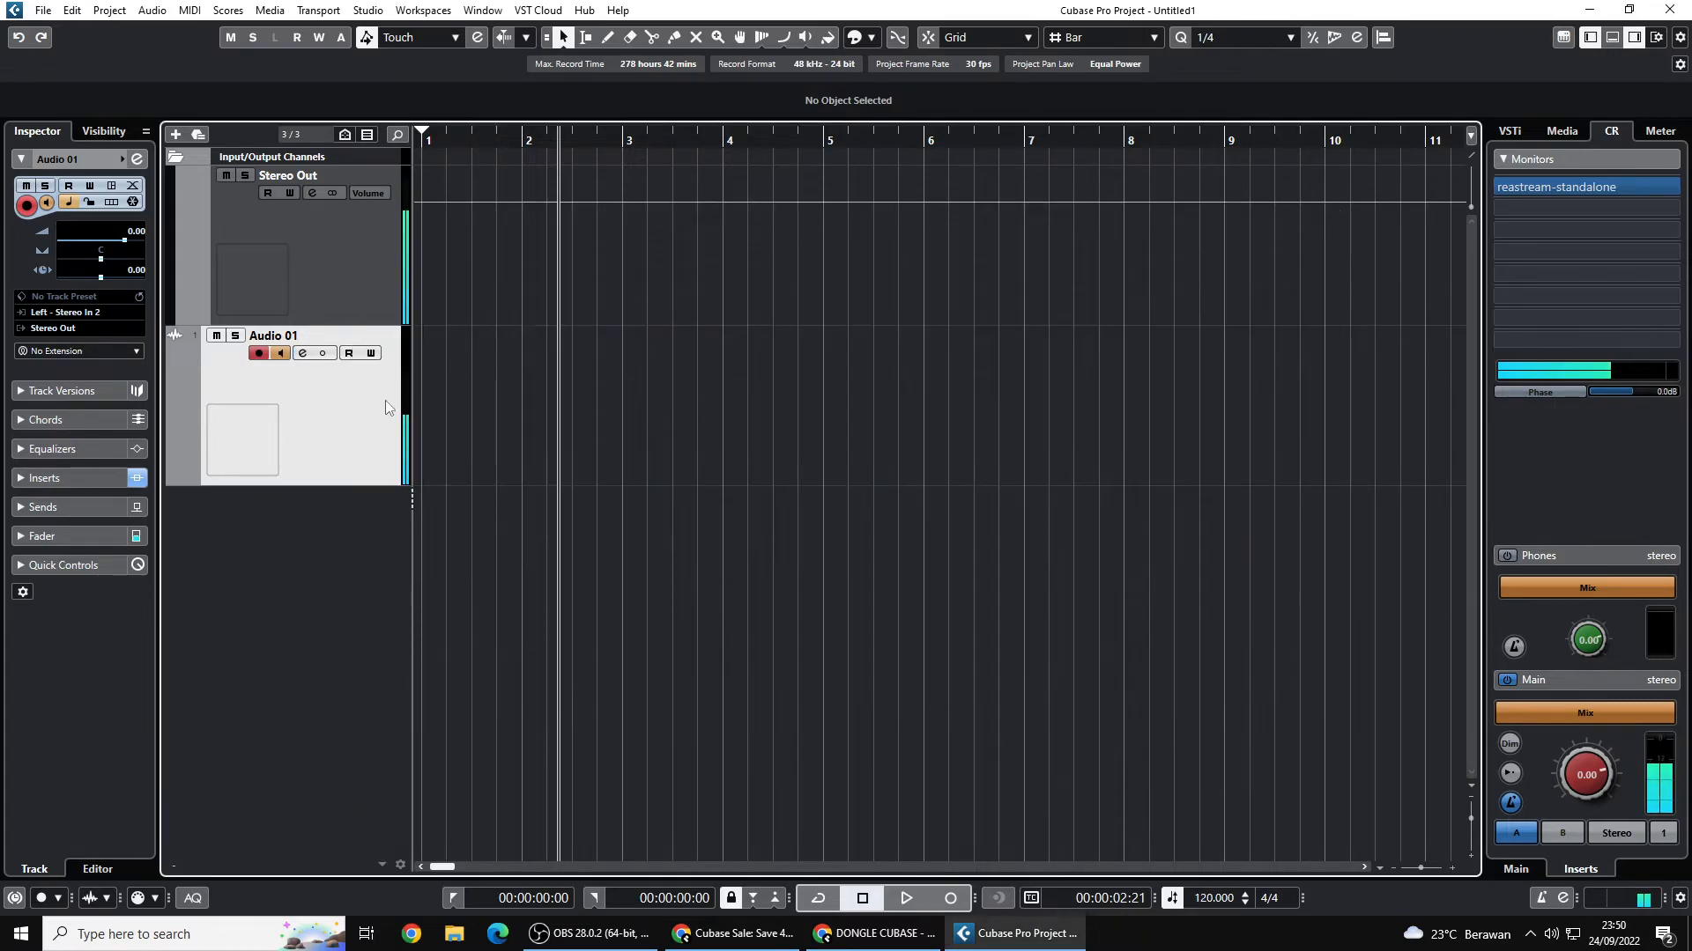
- Reduce the height of the Audio 01 track and widen the track list, leaving Audio 01 selected
drag(303, 481, 288, 373)
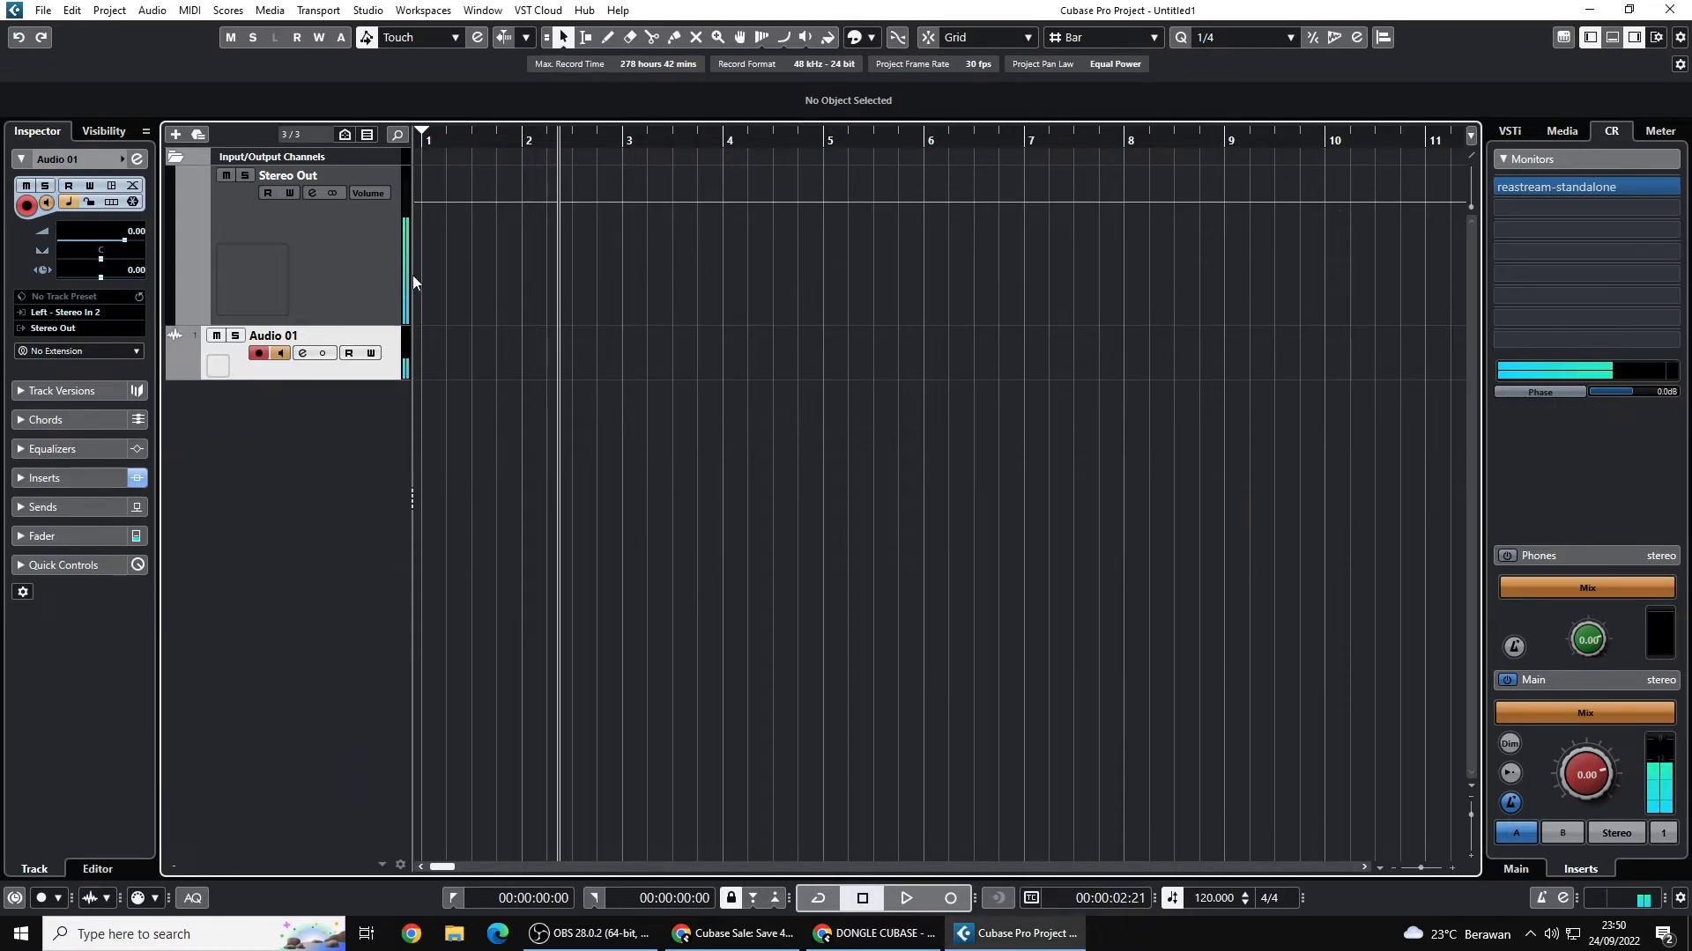
drag(412, 260, 443, 231)
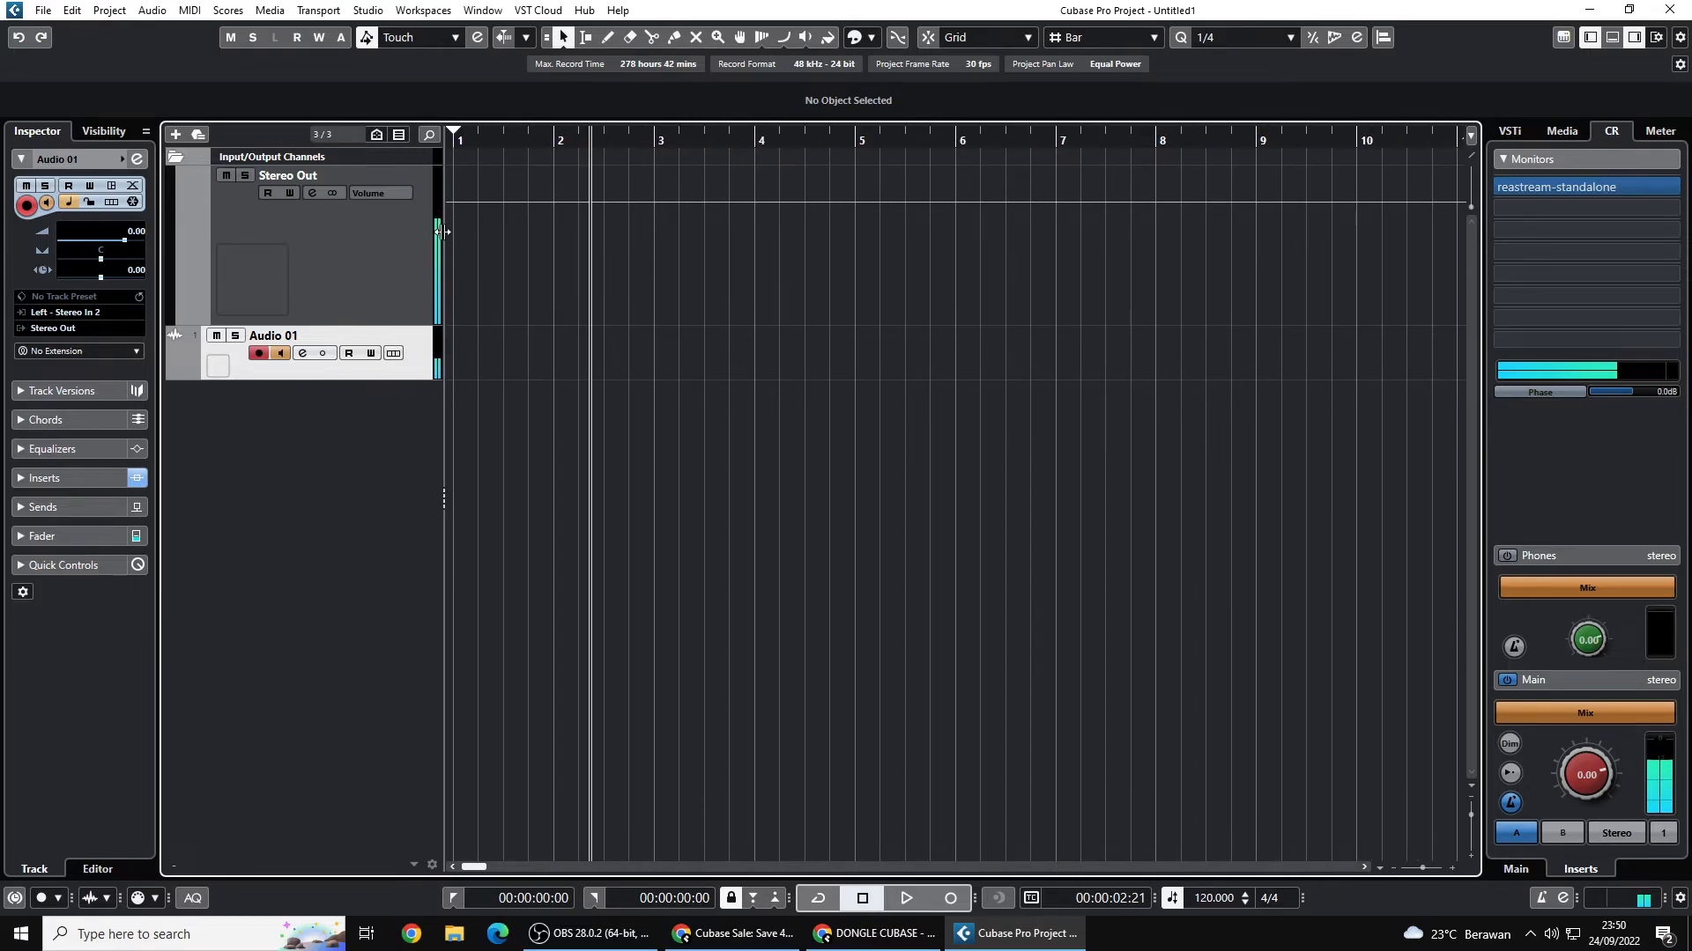
click(377, 301)
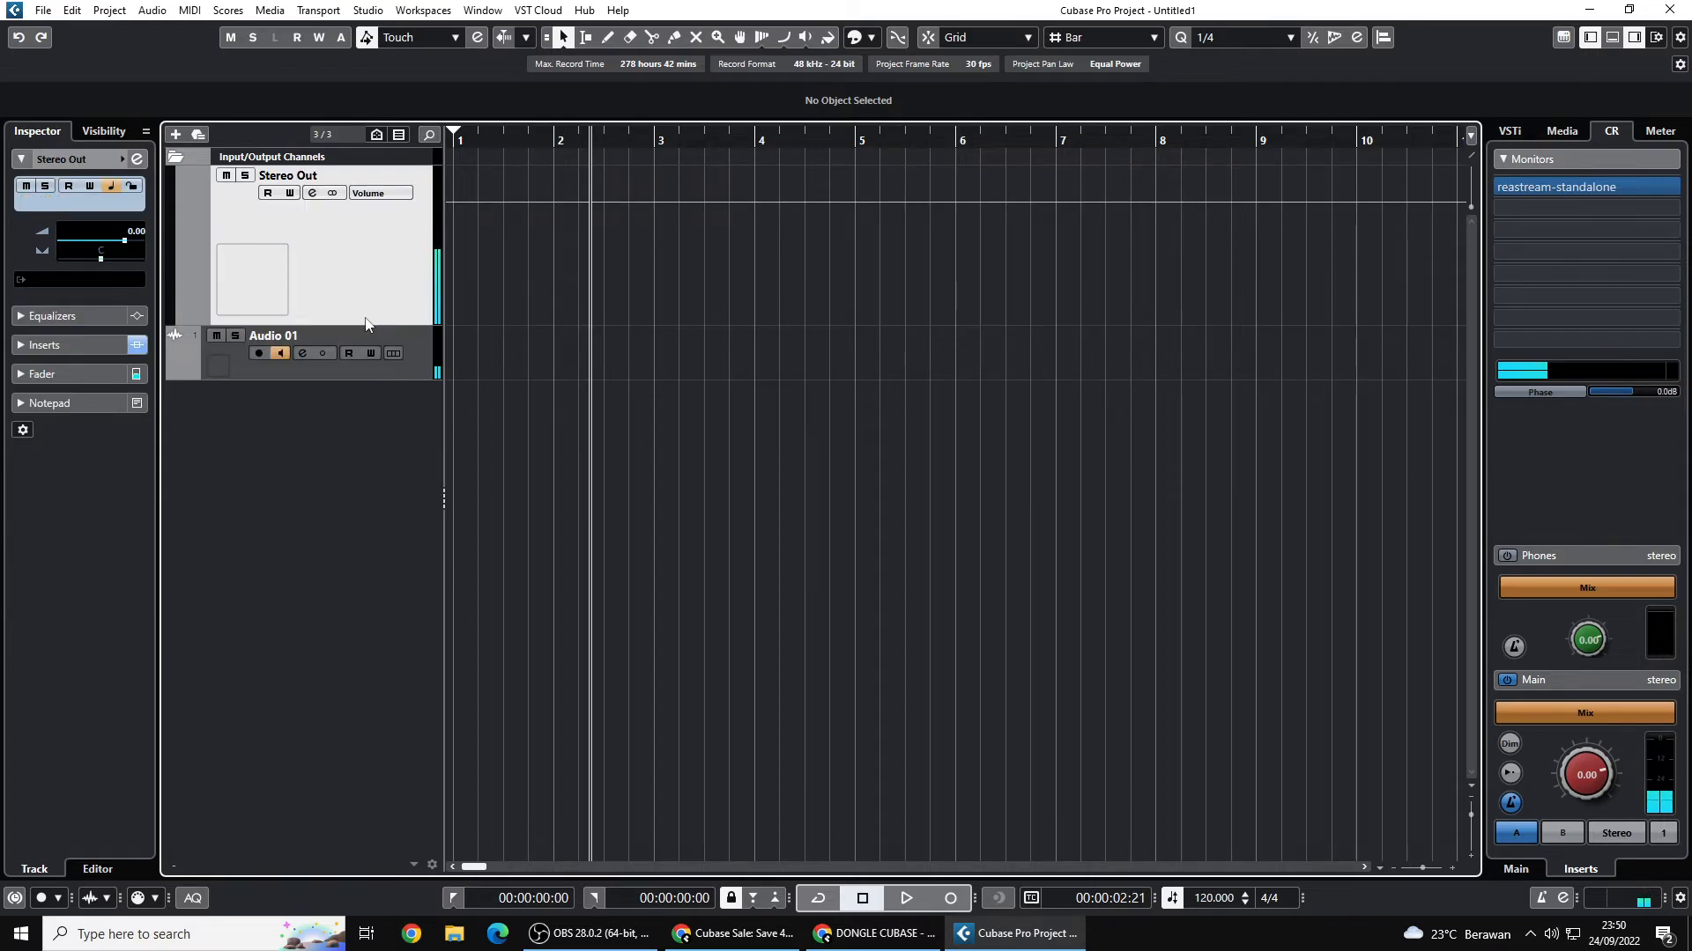
click(343, 365)
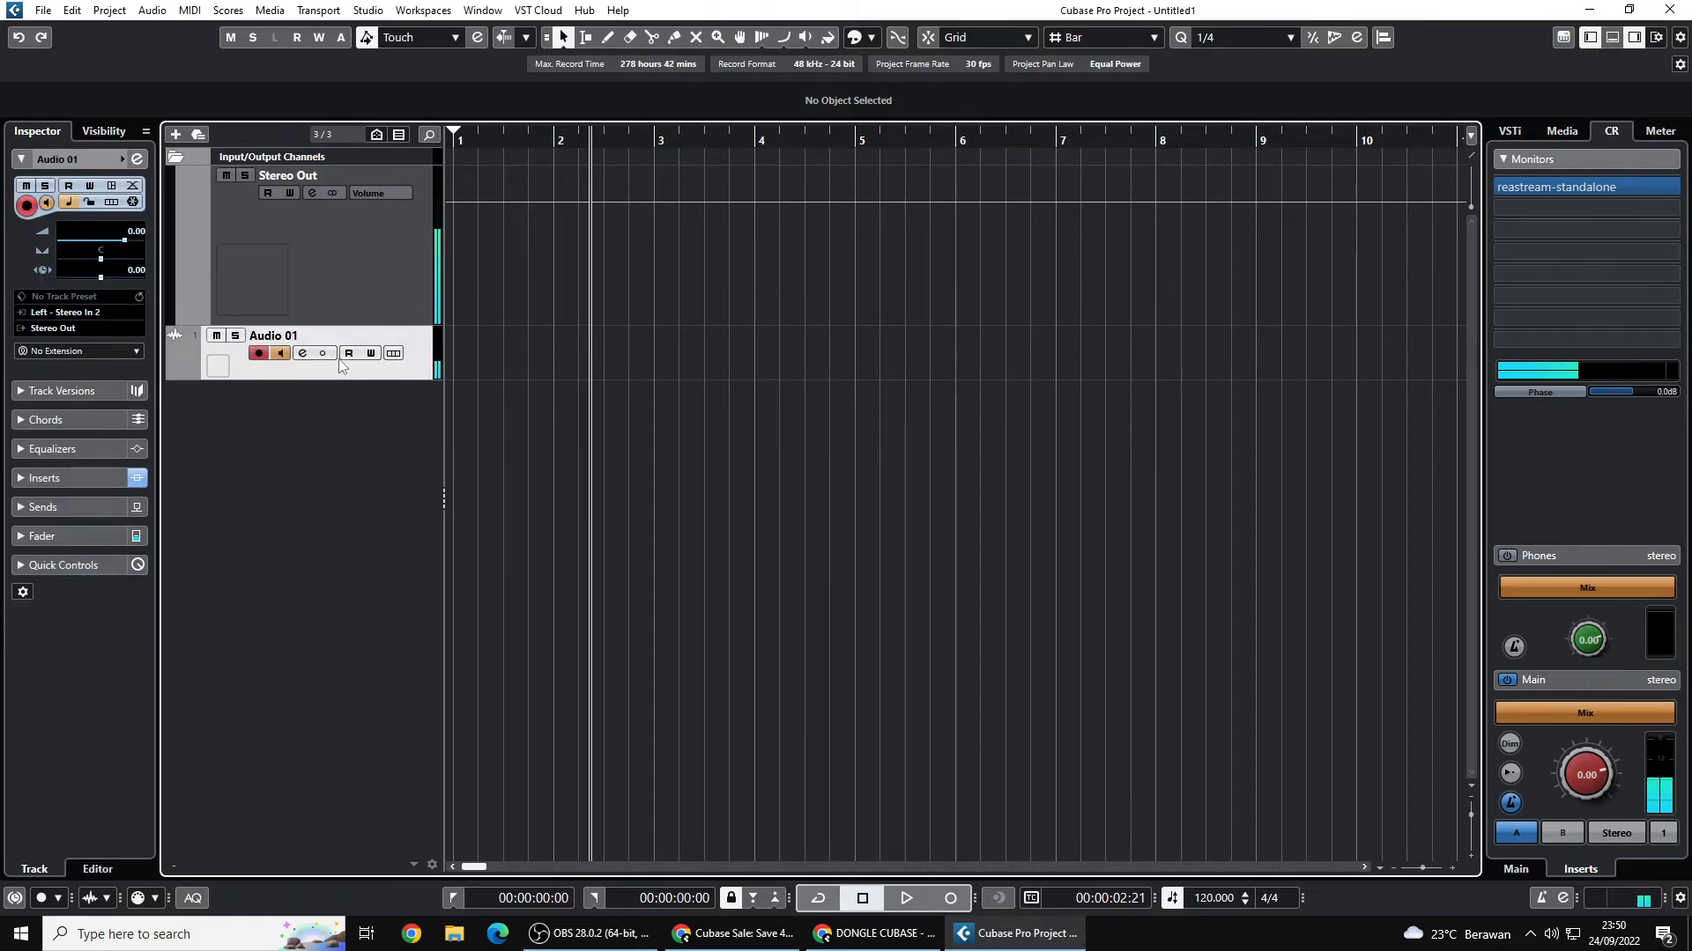
- Shrink the Stereo Out track, enlarge the Audio 01 track and return the project cursor to the start of bar 1
drag(333, 322, 346, 231)
drag(342, 289, 377, 434)
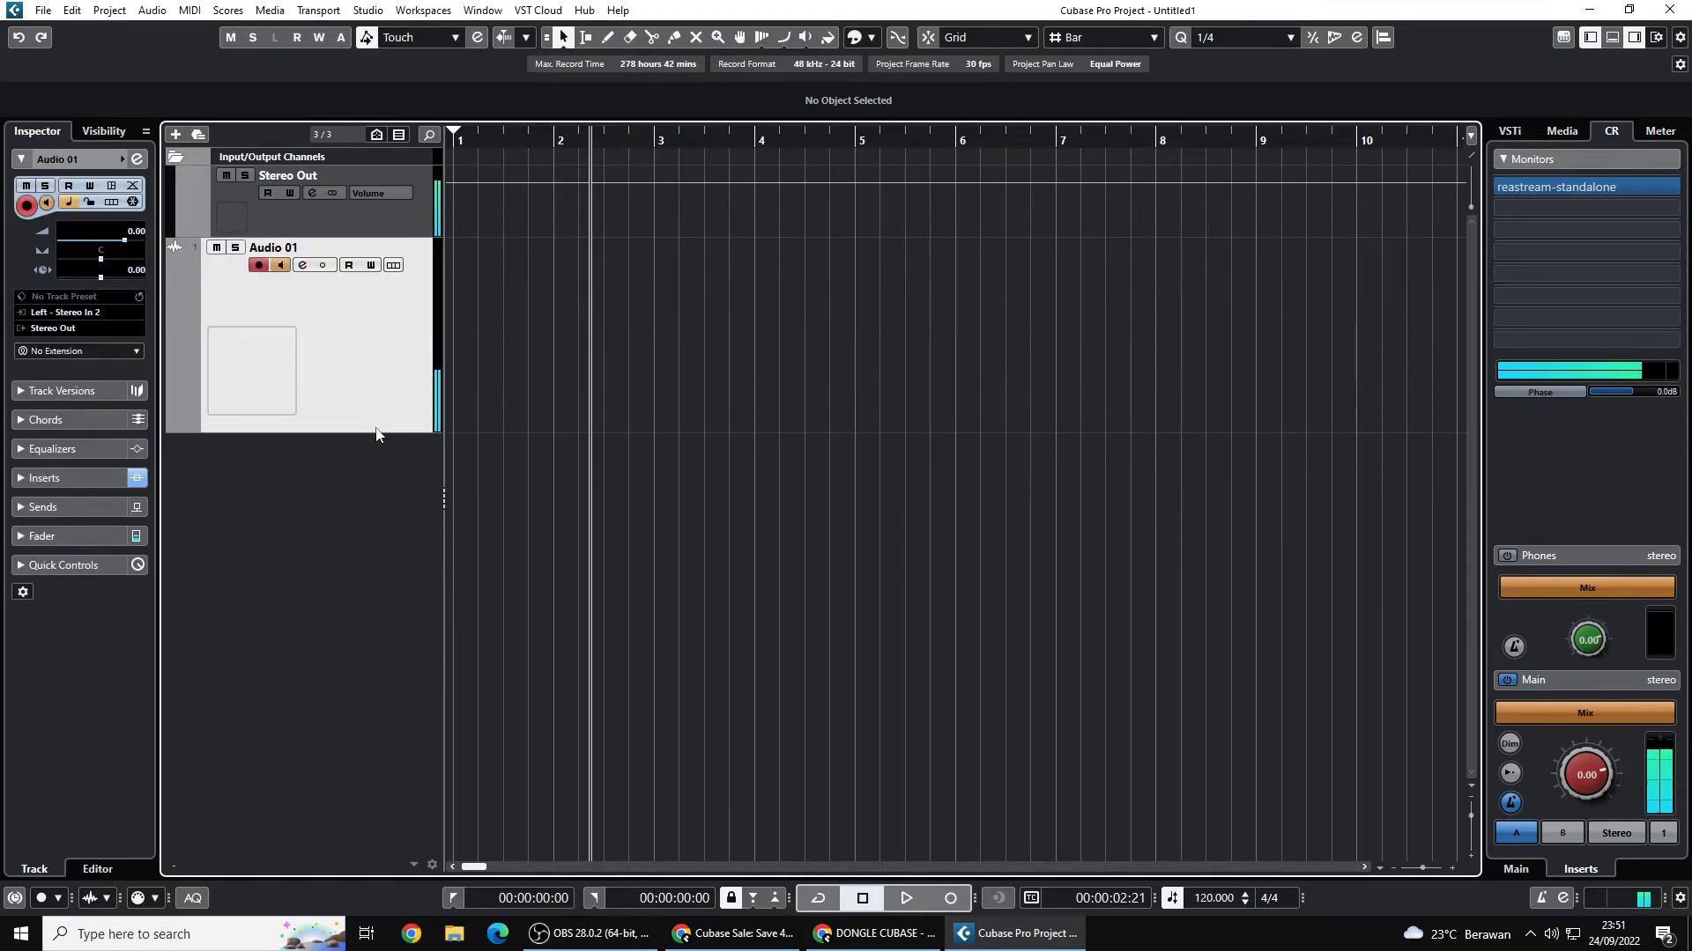
click(482, 134)
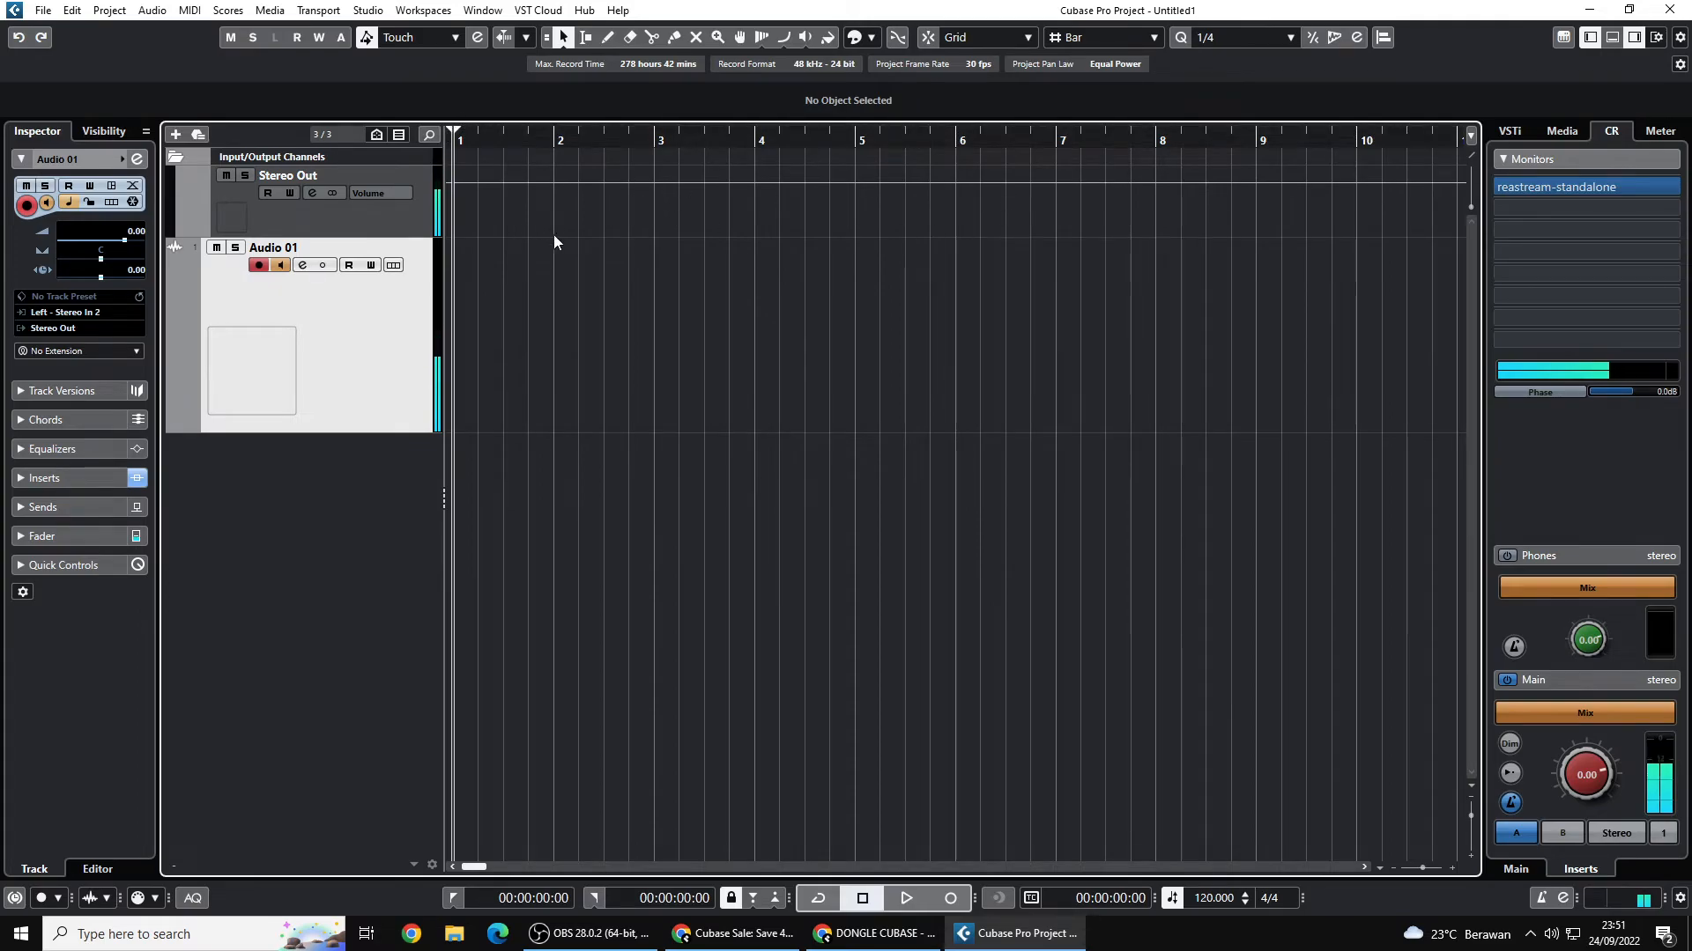
- Show the Master level meter and reduce the height of the Audio 01 track
click(1561, 131)
click(1647, 132)
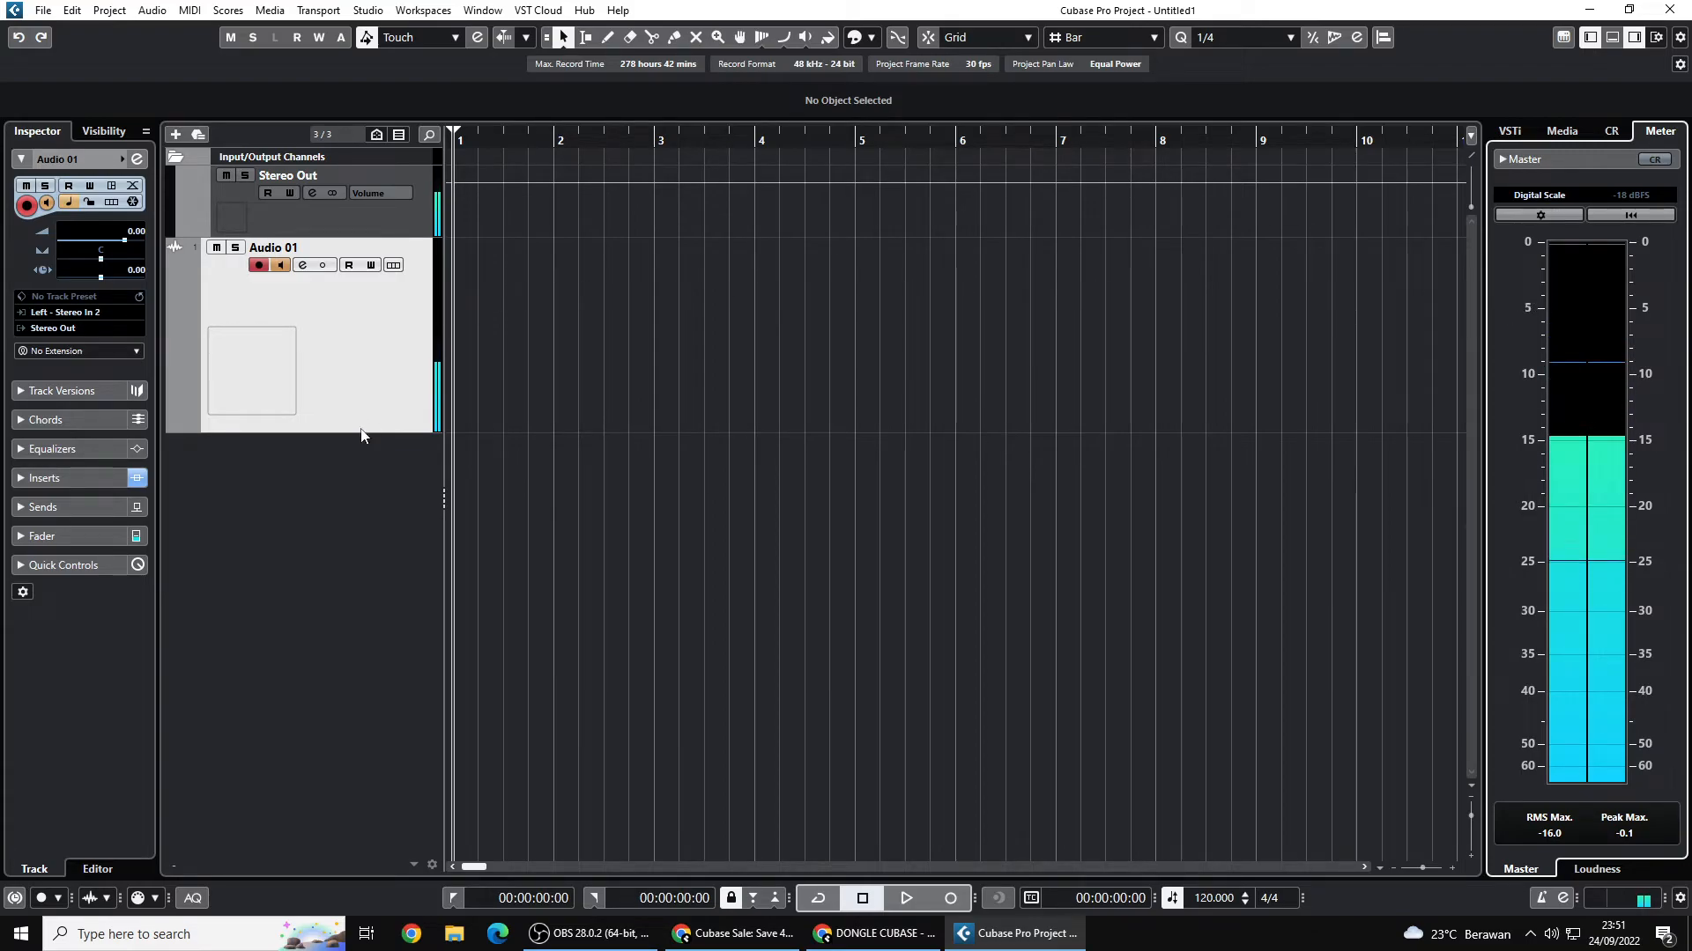
drag(363, 432, 362, 361)
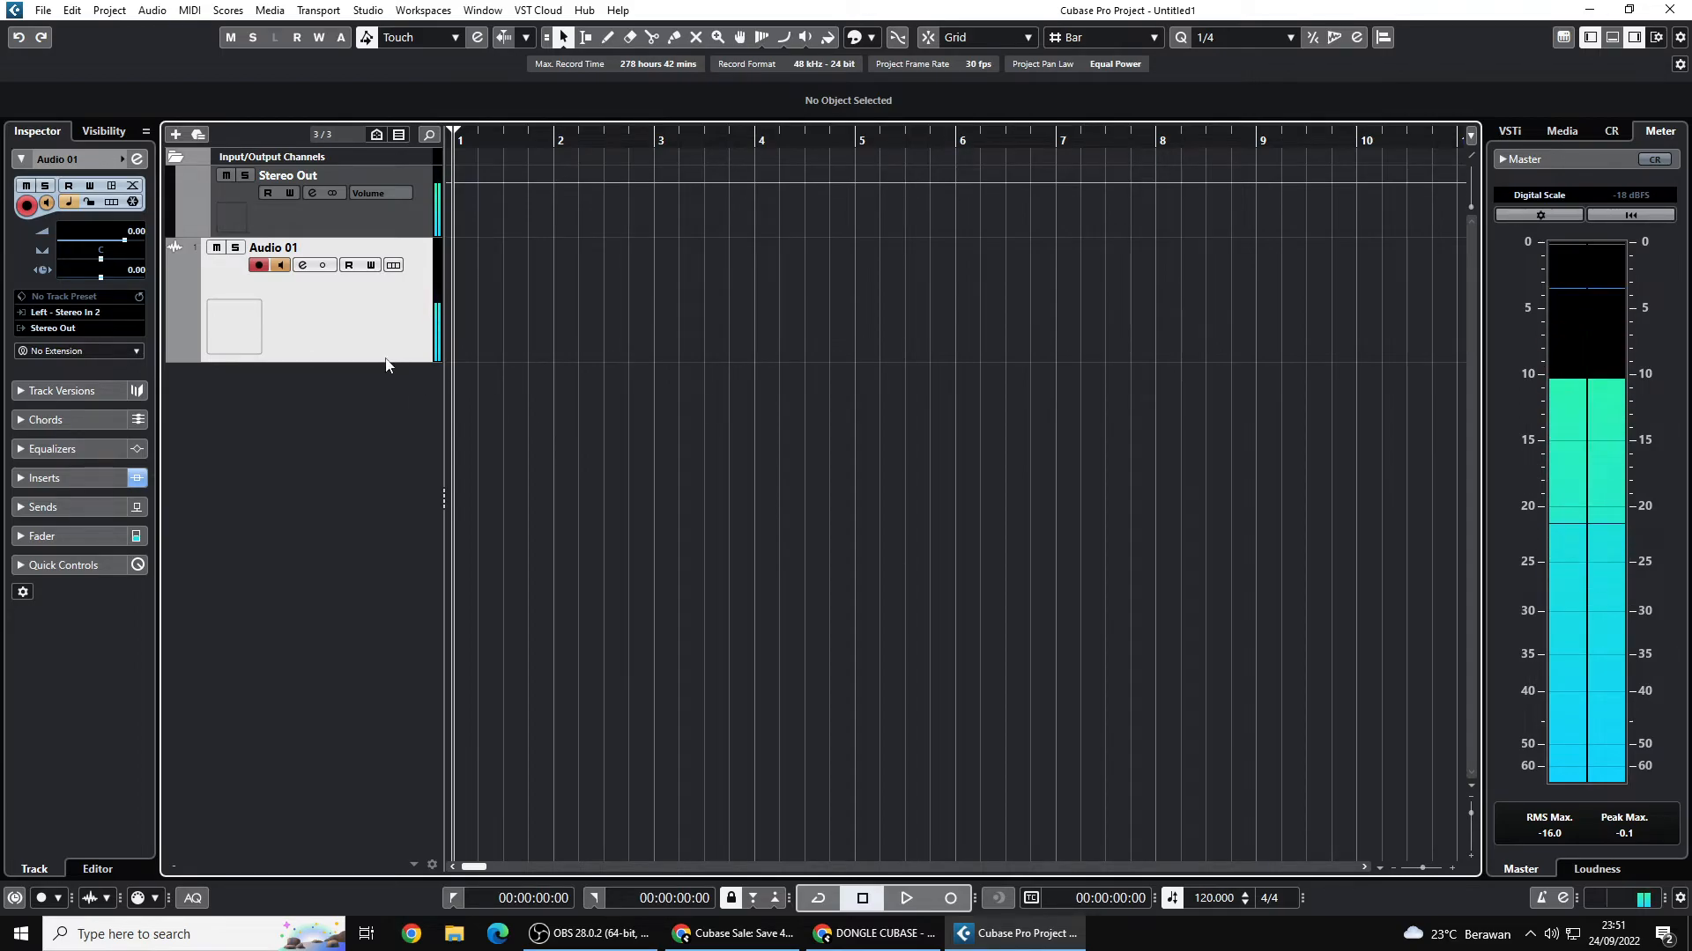
mouse_move(382, 363)
mouse_down()
mouse_move(401, 284)
mouse_move(402, 361)
mouse_up()
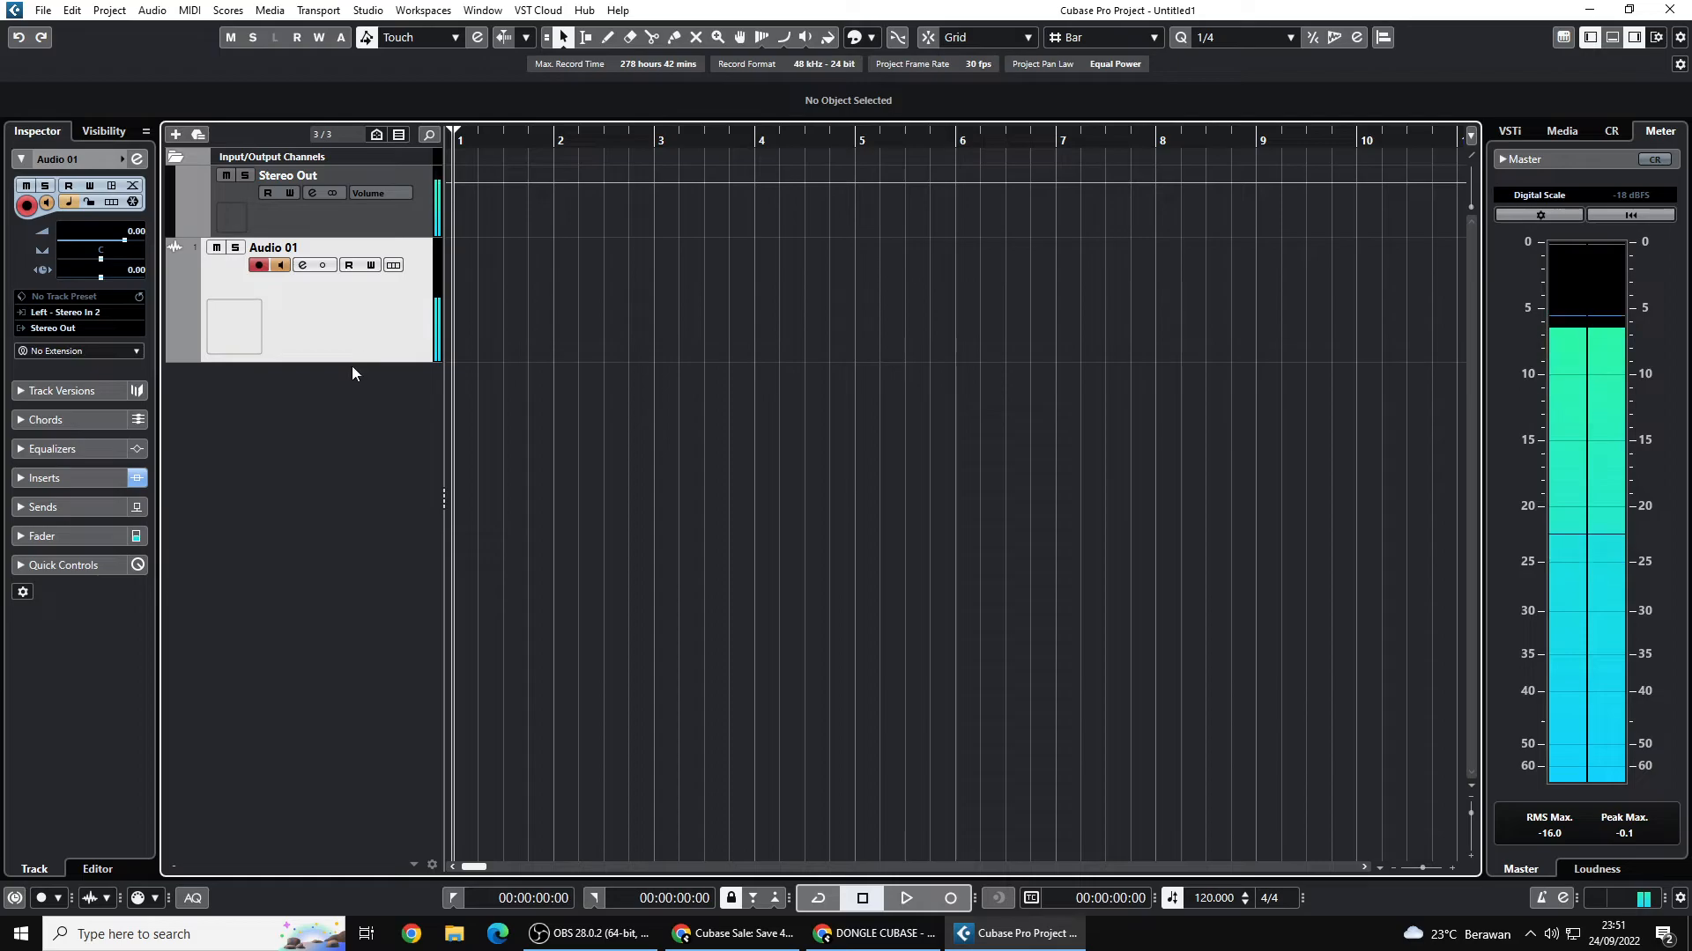
drag(343, 251, 356, 414)
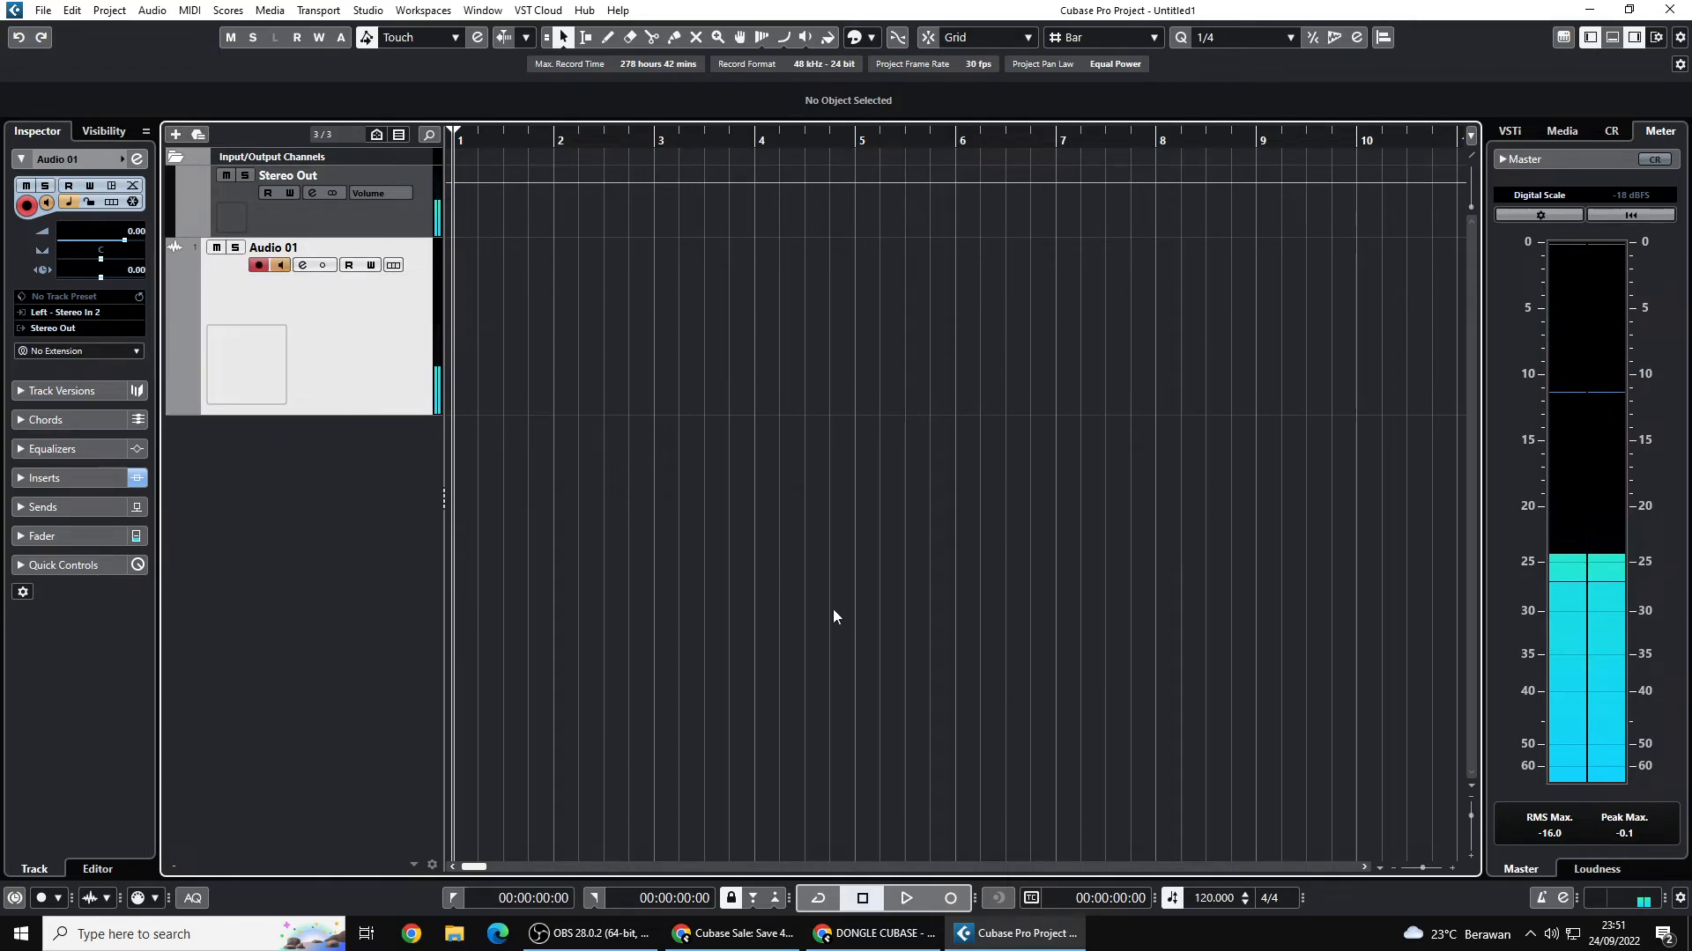
drag(392, 416, 373, 354)
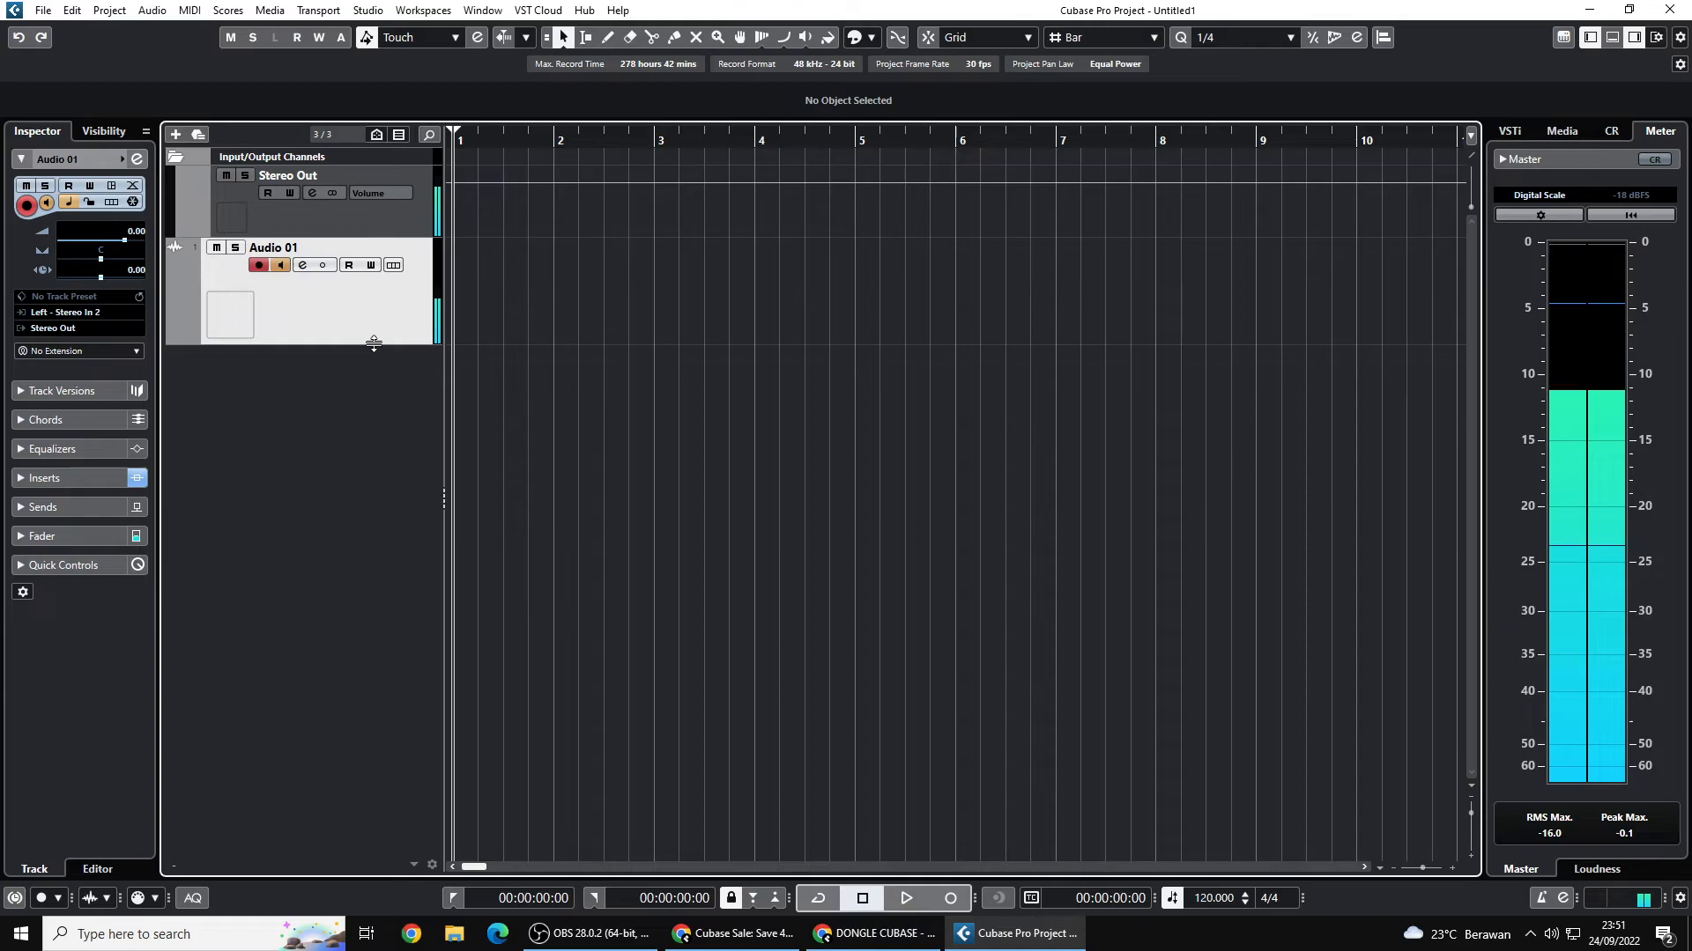
drag(373, 344, 363, 292)
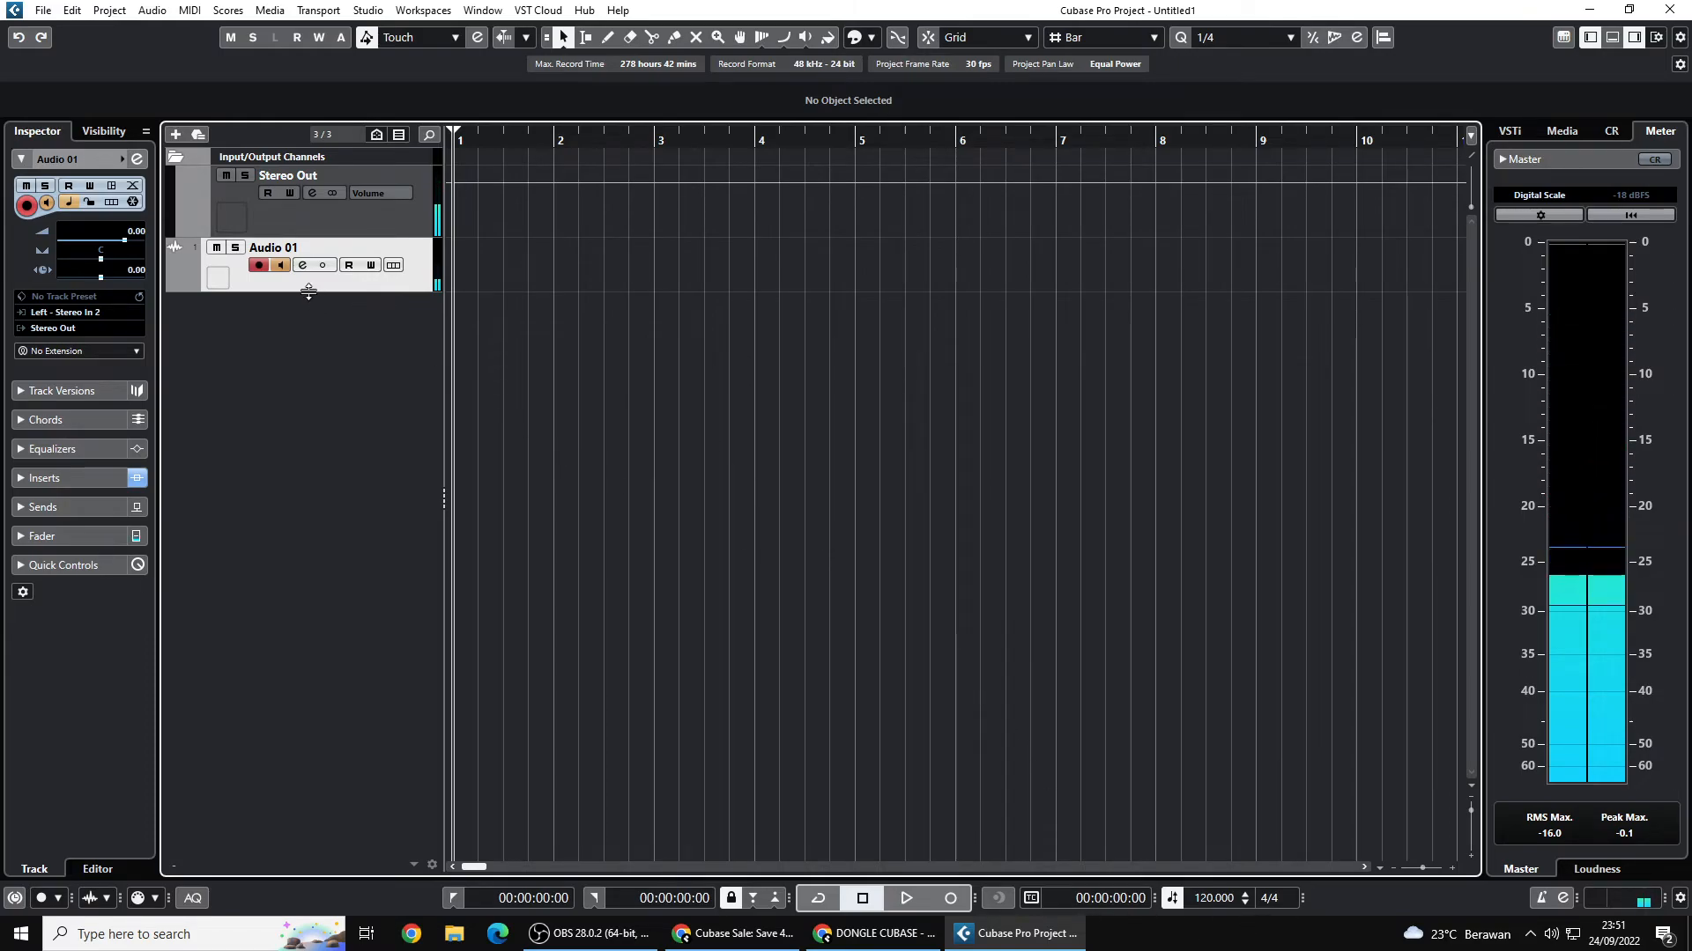
drag(308, 292, 311, 361)
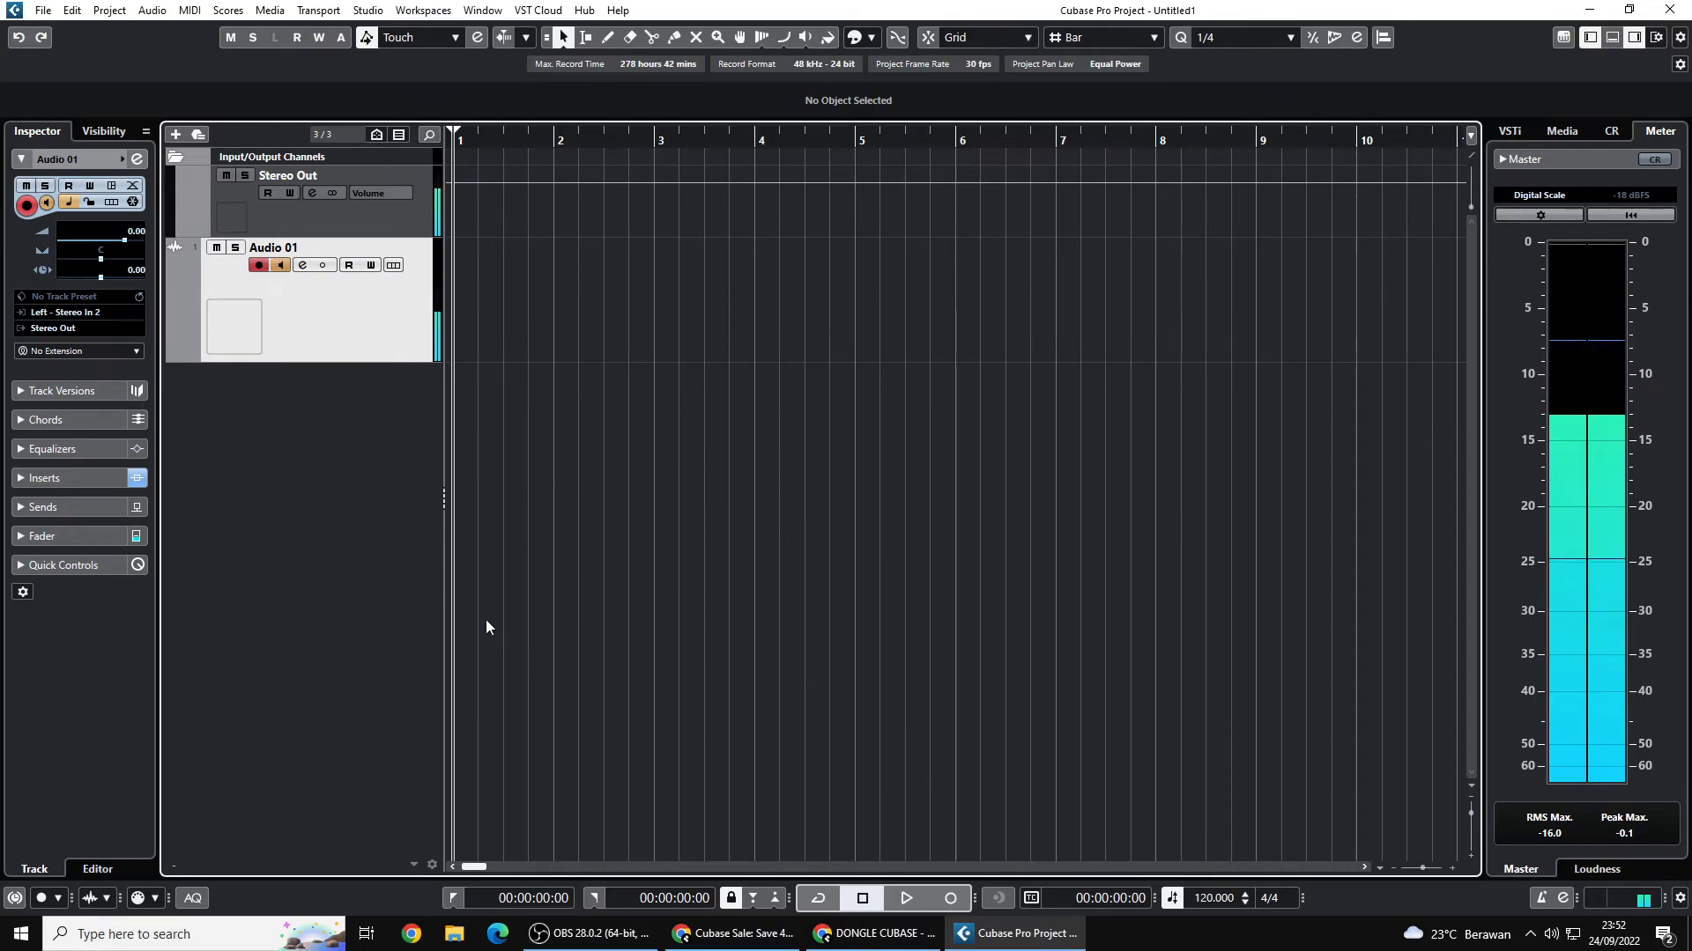
drag(289, 361, 287, 327)
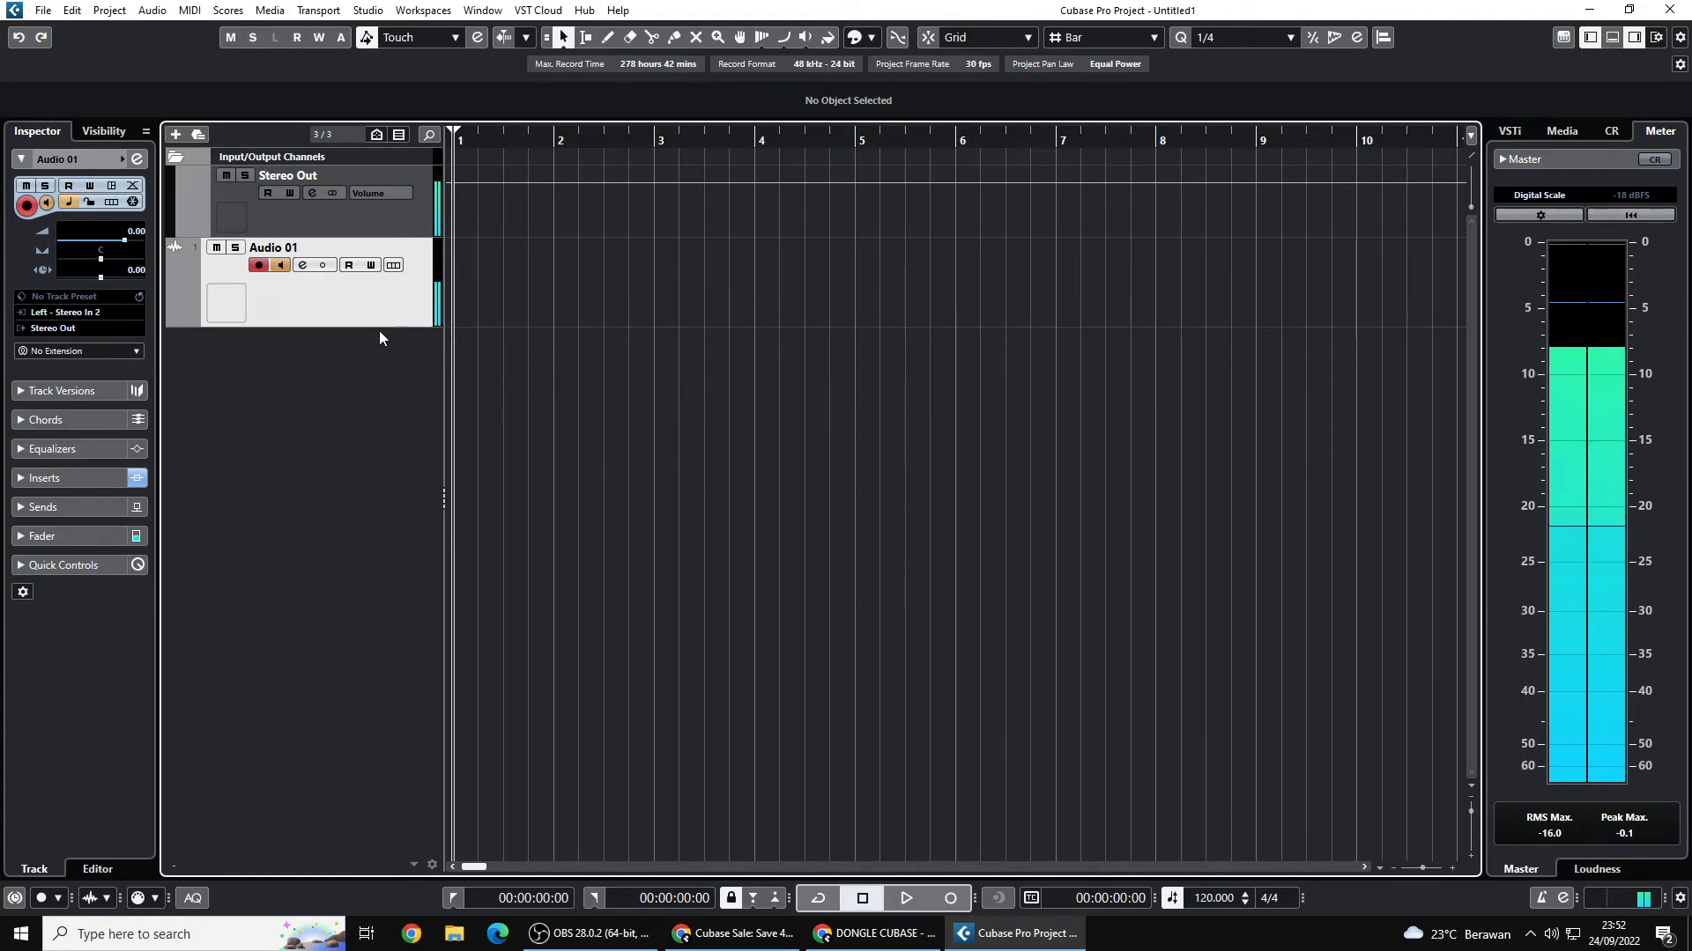
drag(377, 327, 370, 361)
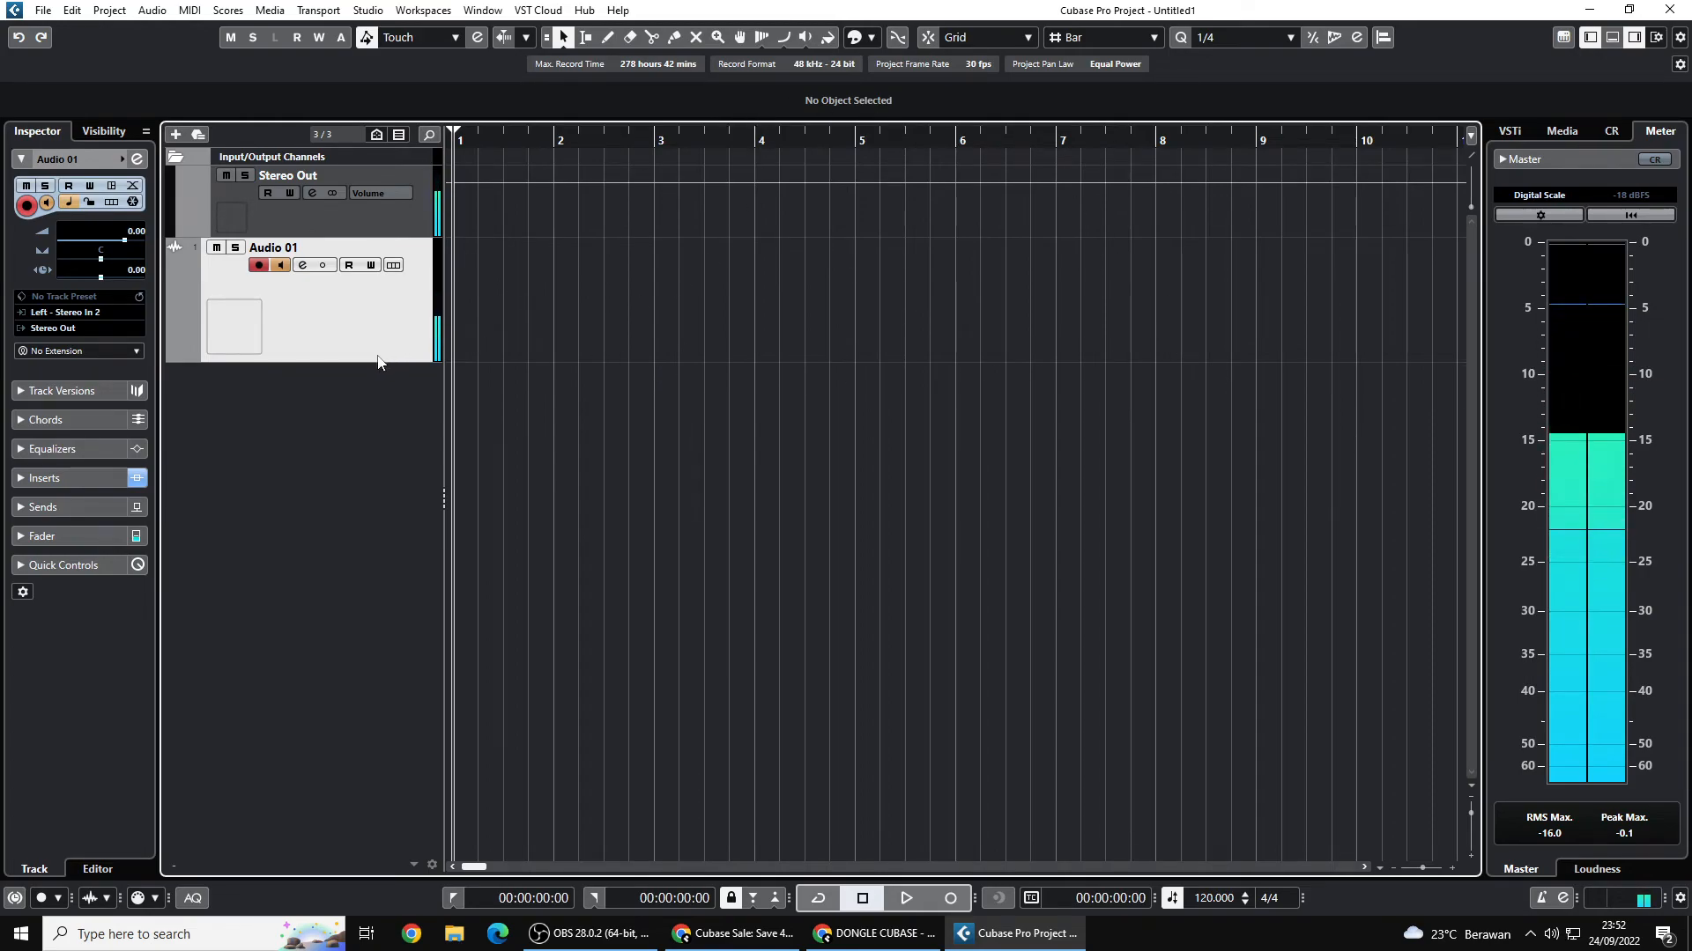
mouse_move(374, 361)
mouse_down()
mouse_move(361, 289)
mouse_move(369, 342)
mouse_up()
- Add an instrument track with HALion Sonic SE below Audio 01
right_click(331, 379)
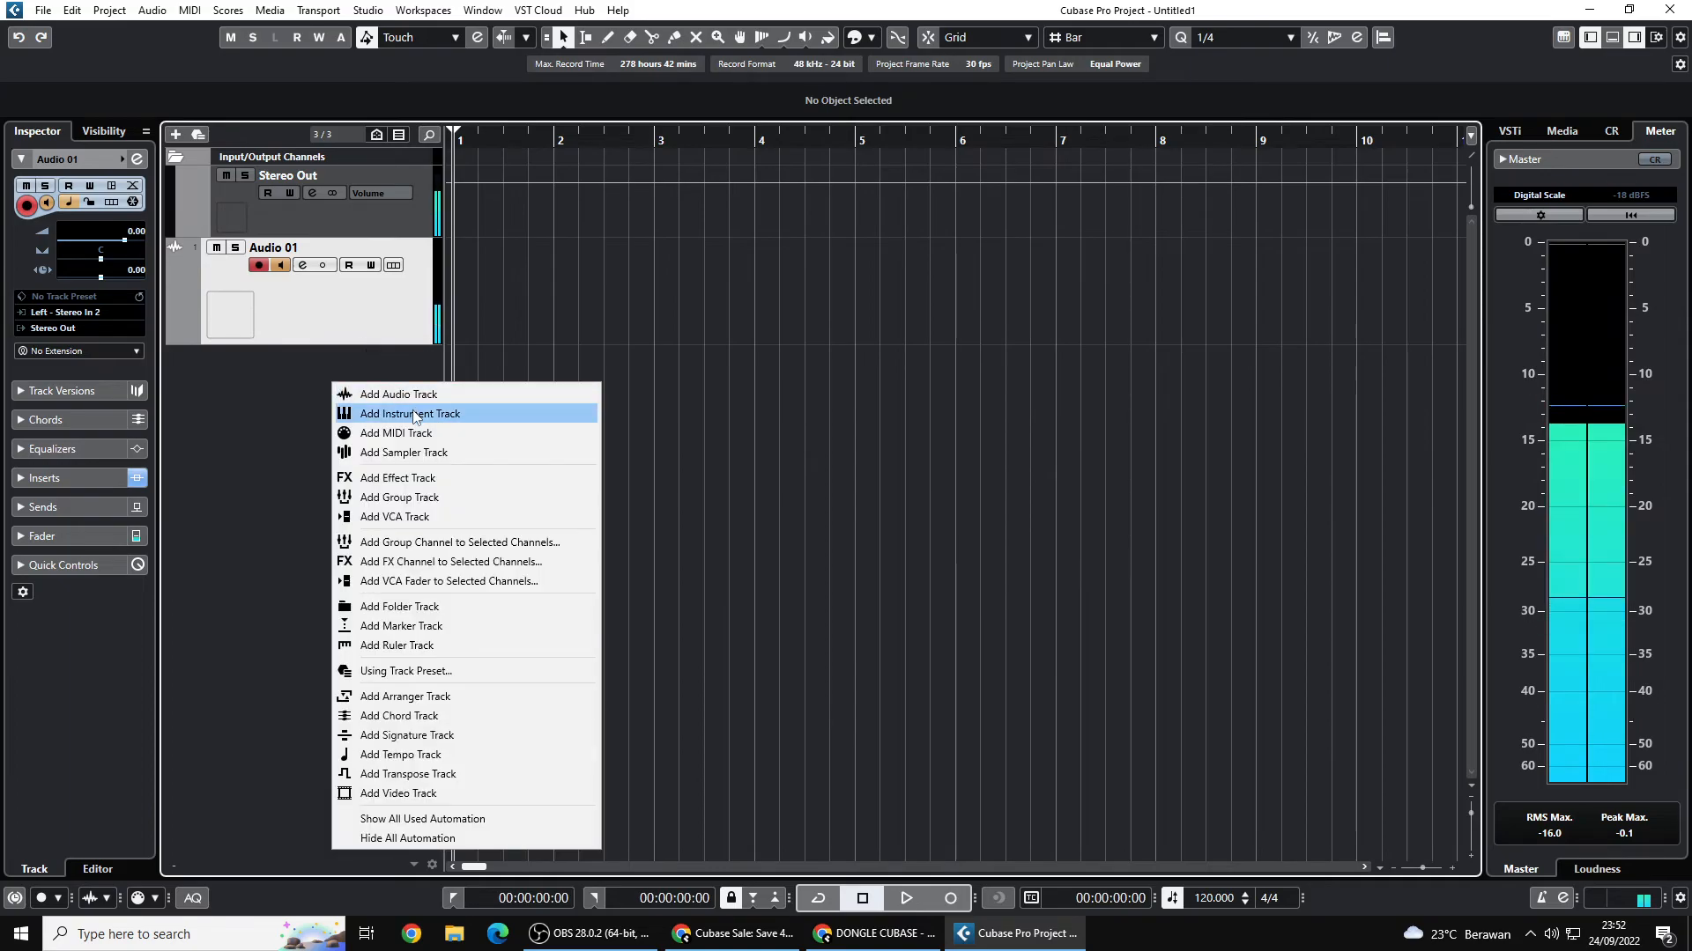
click(412, 409)
click(897, 582)
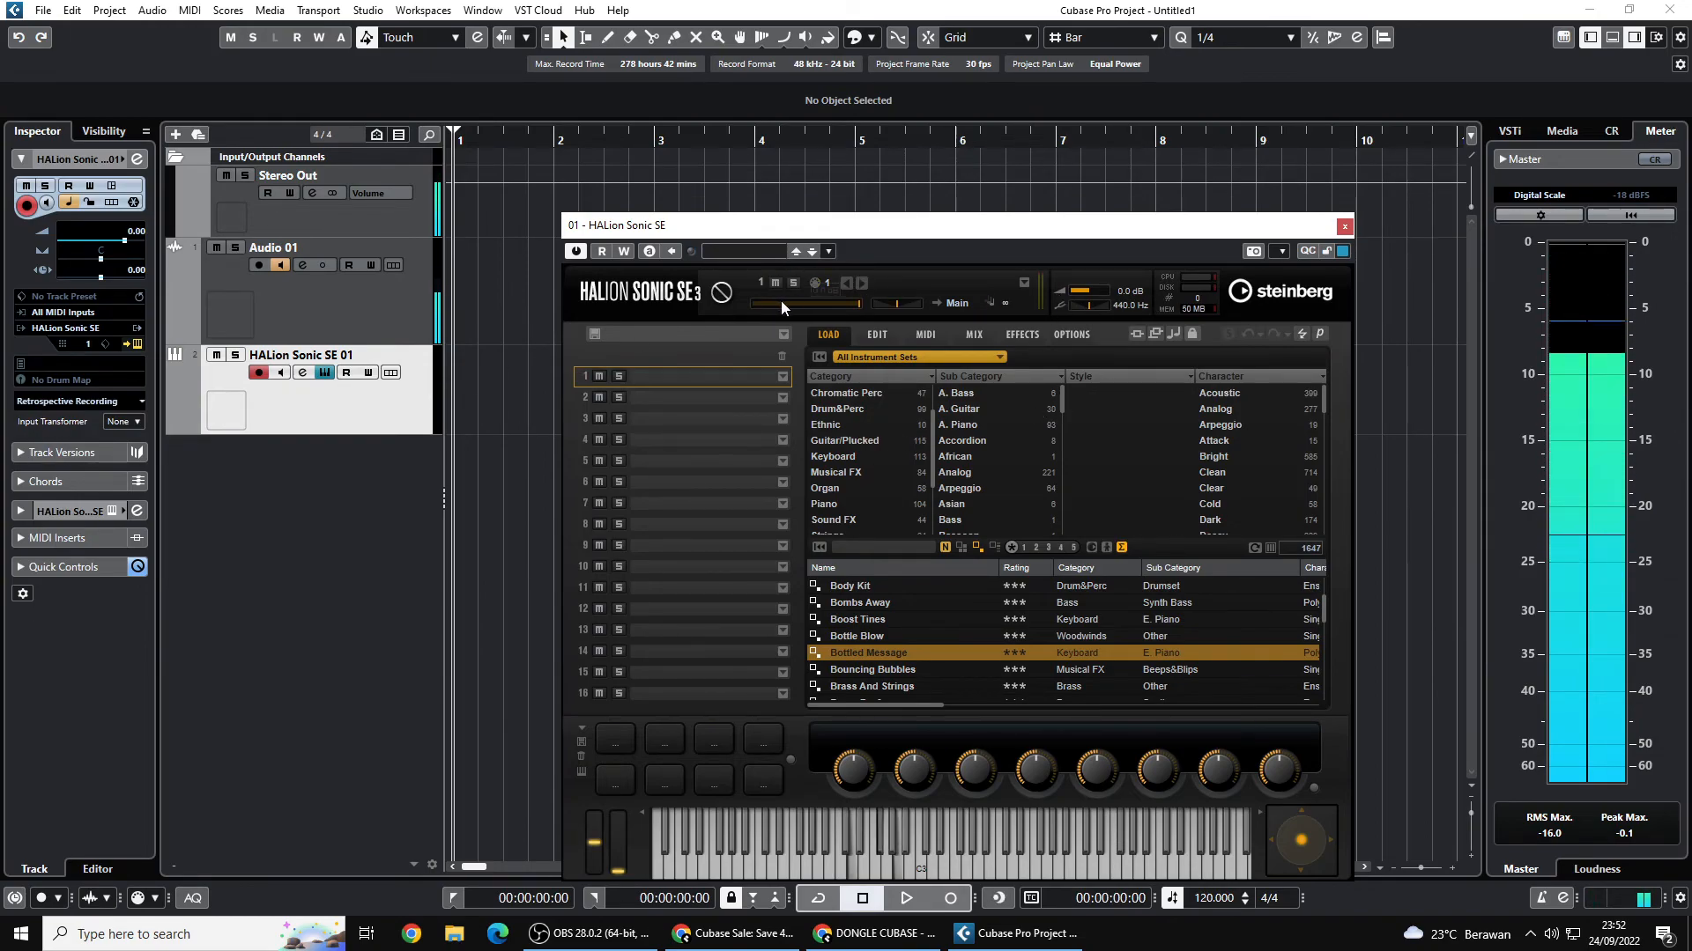
- Load the Soulful Tremolo program from the Amped Elektra instrument set into HALion Sonic SE's first slot
click(781, 377)
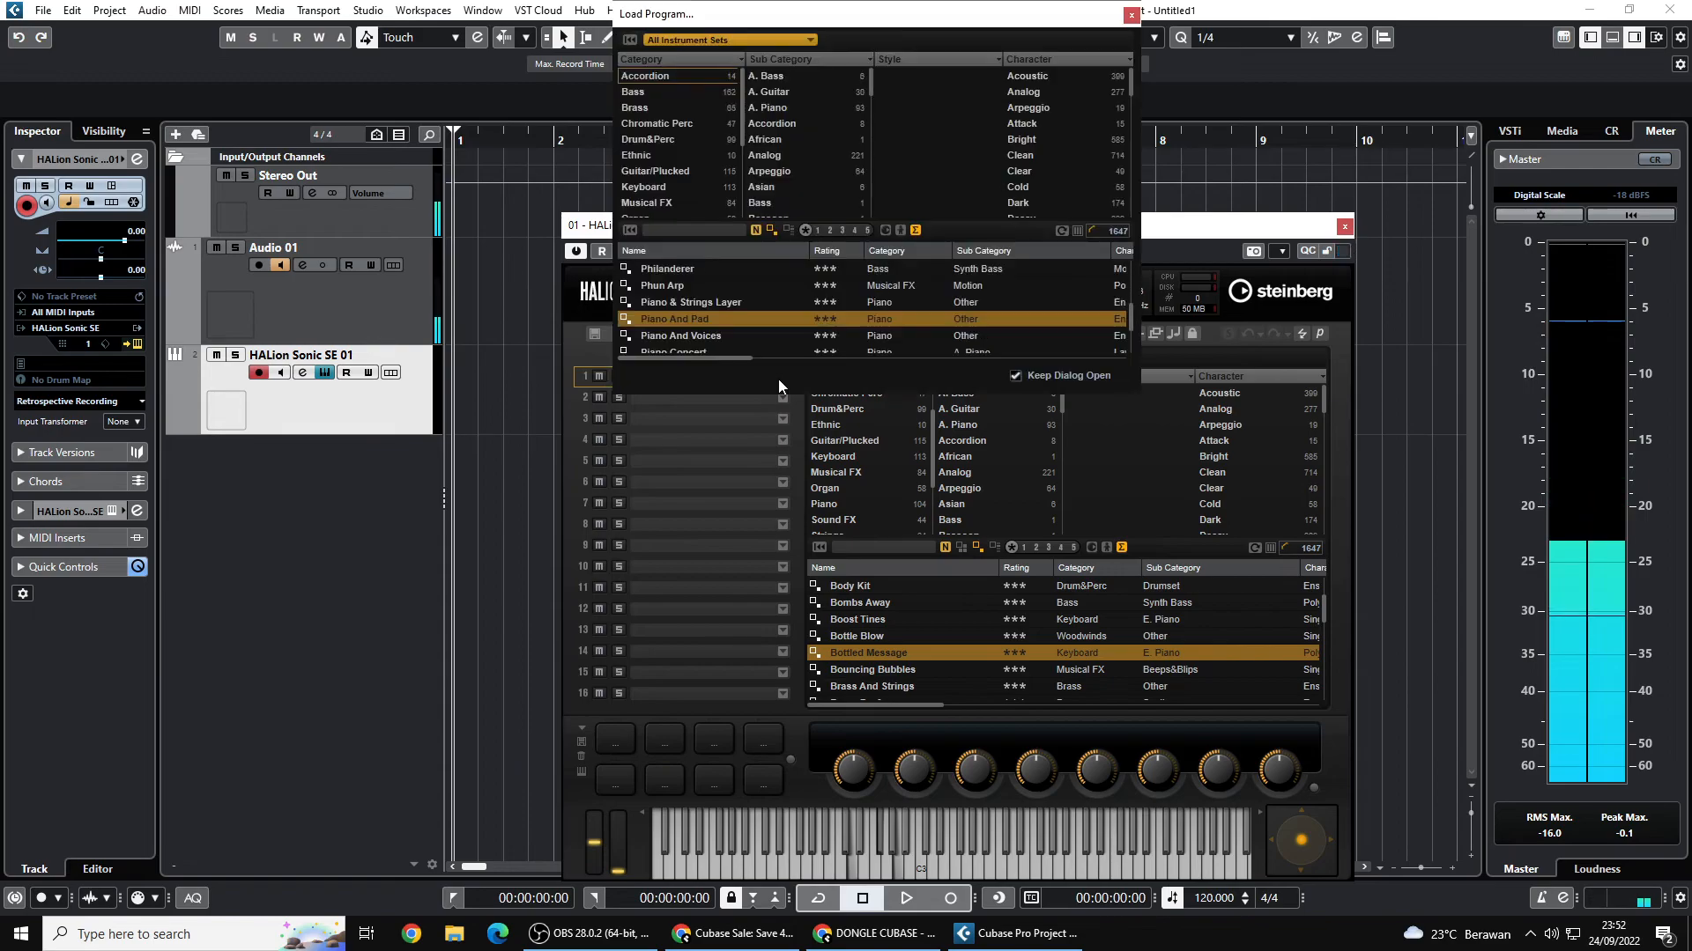
click(743, 40)
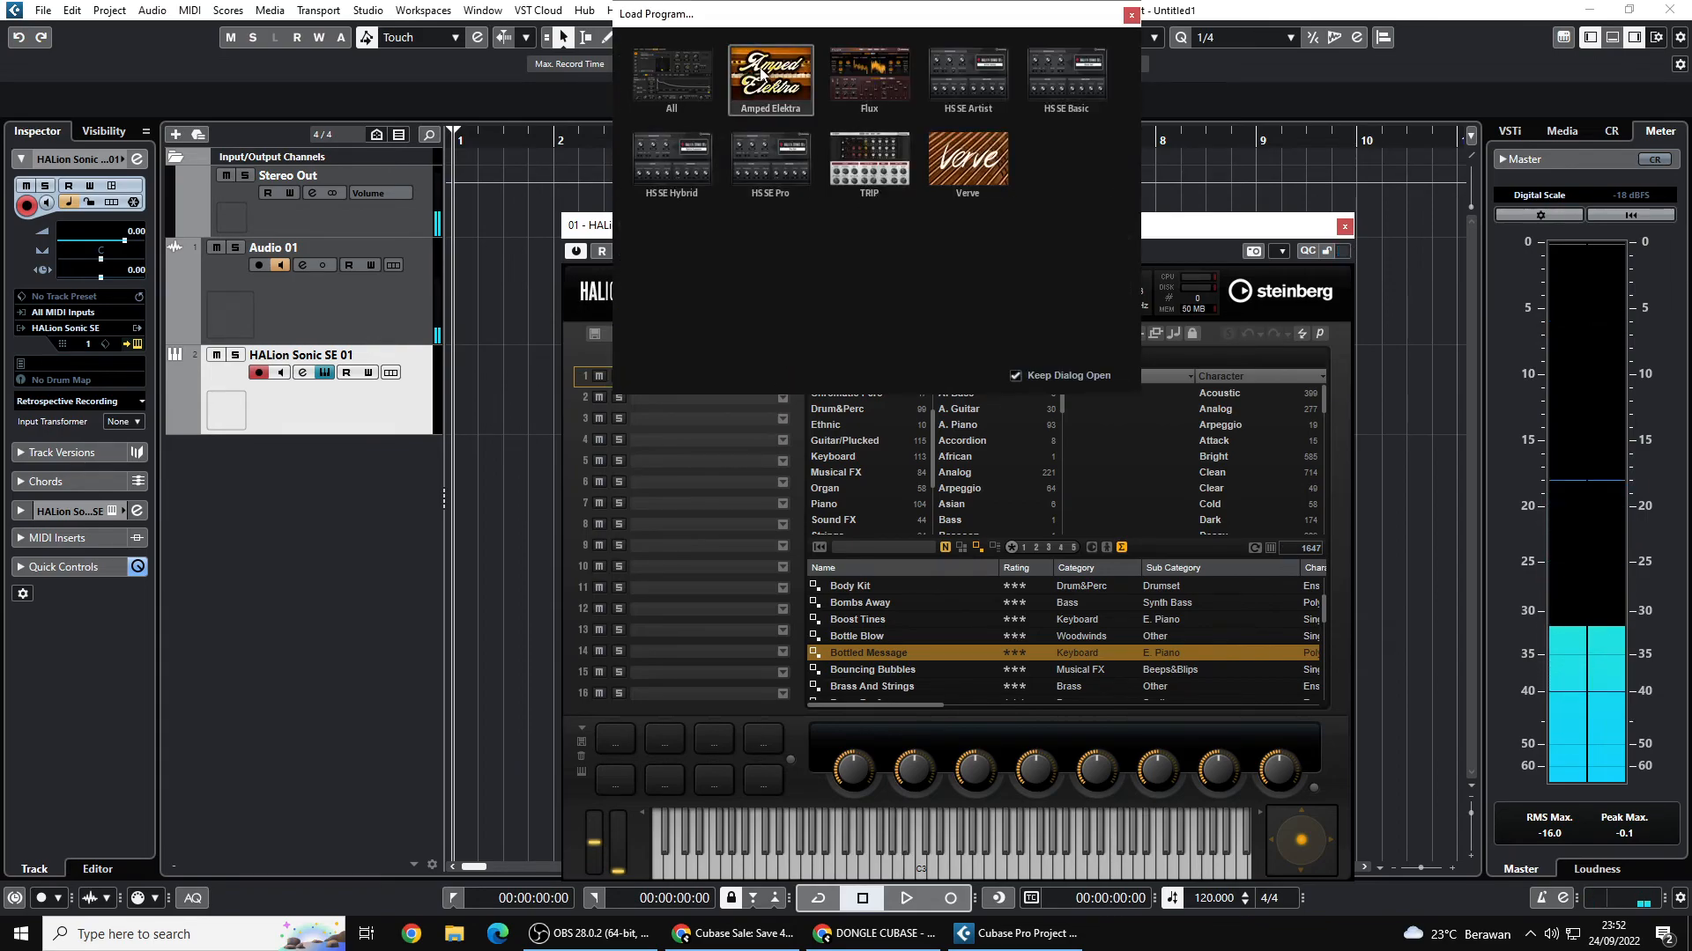
click(759, 71)
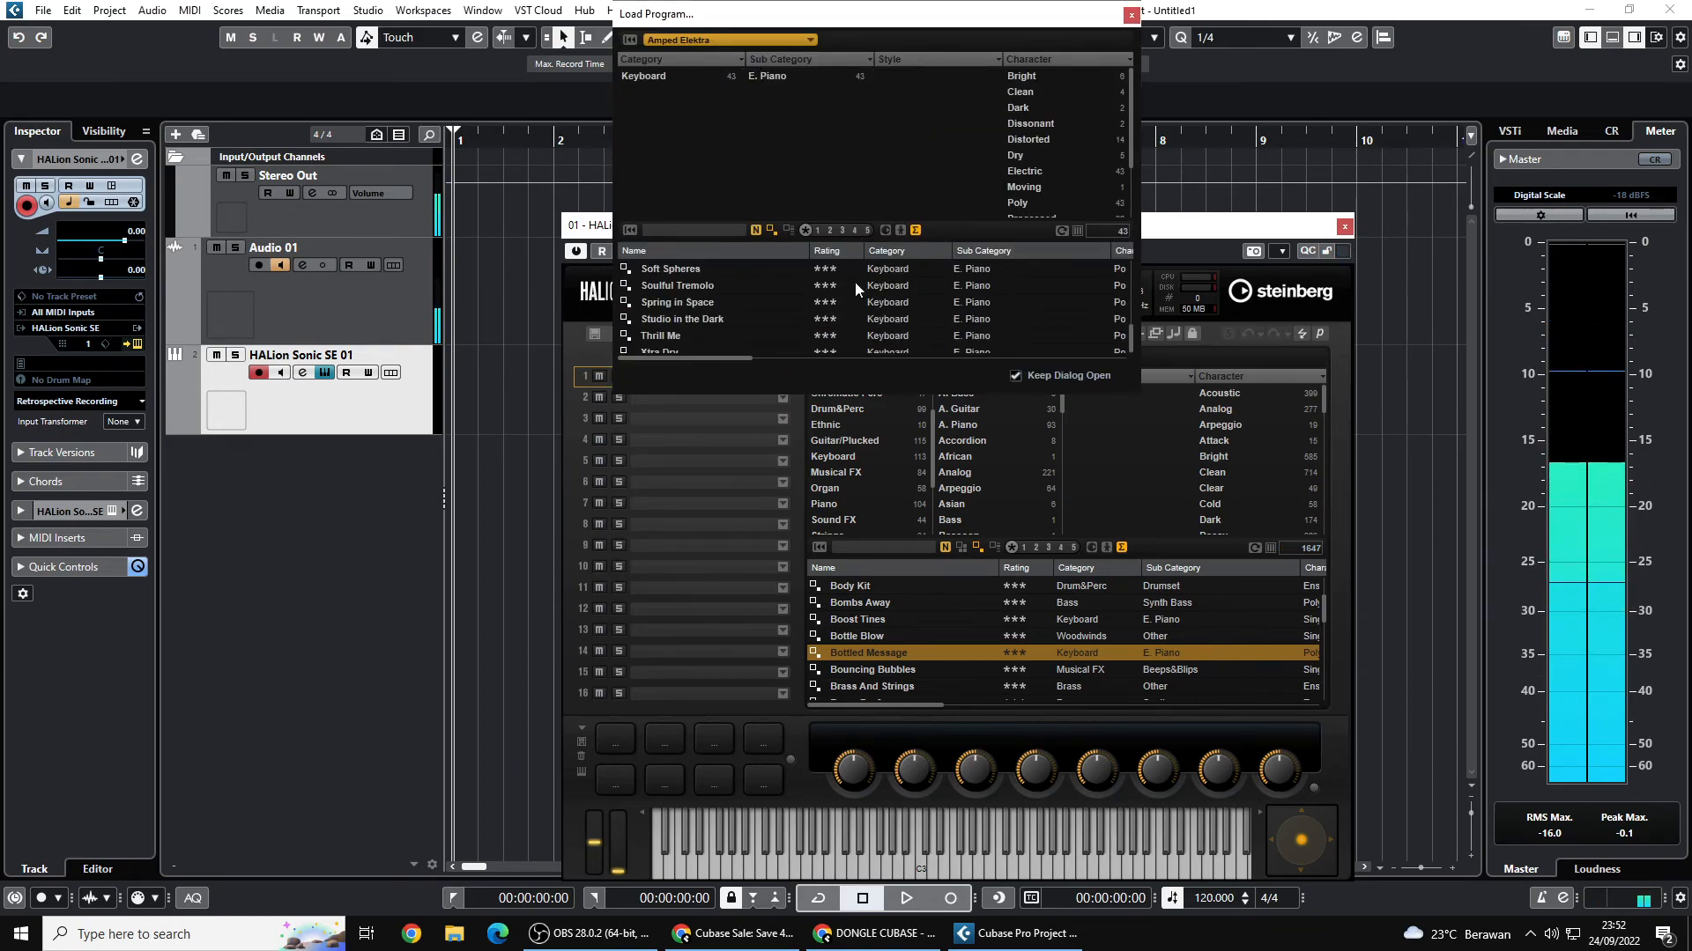
click(701, 282)
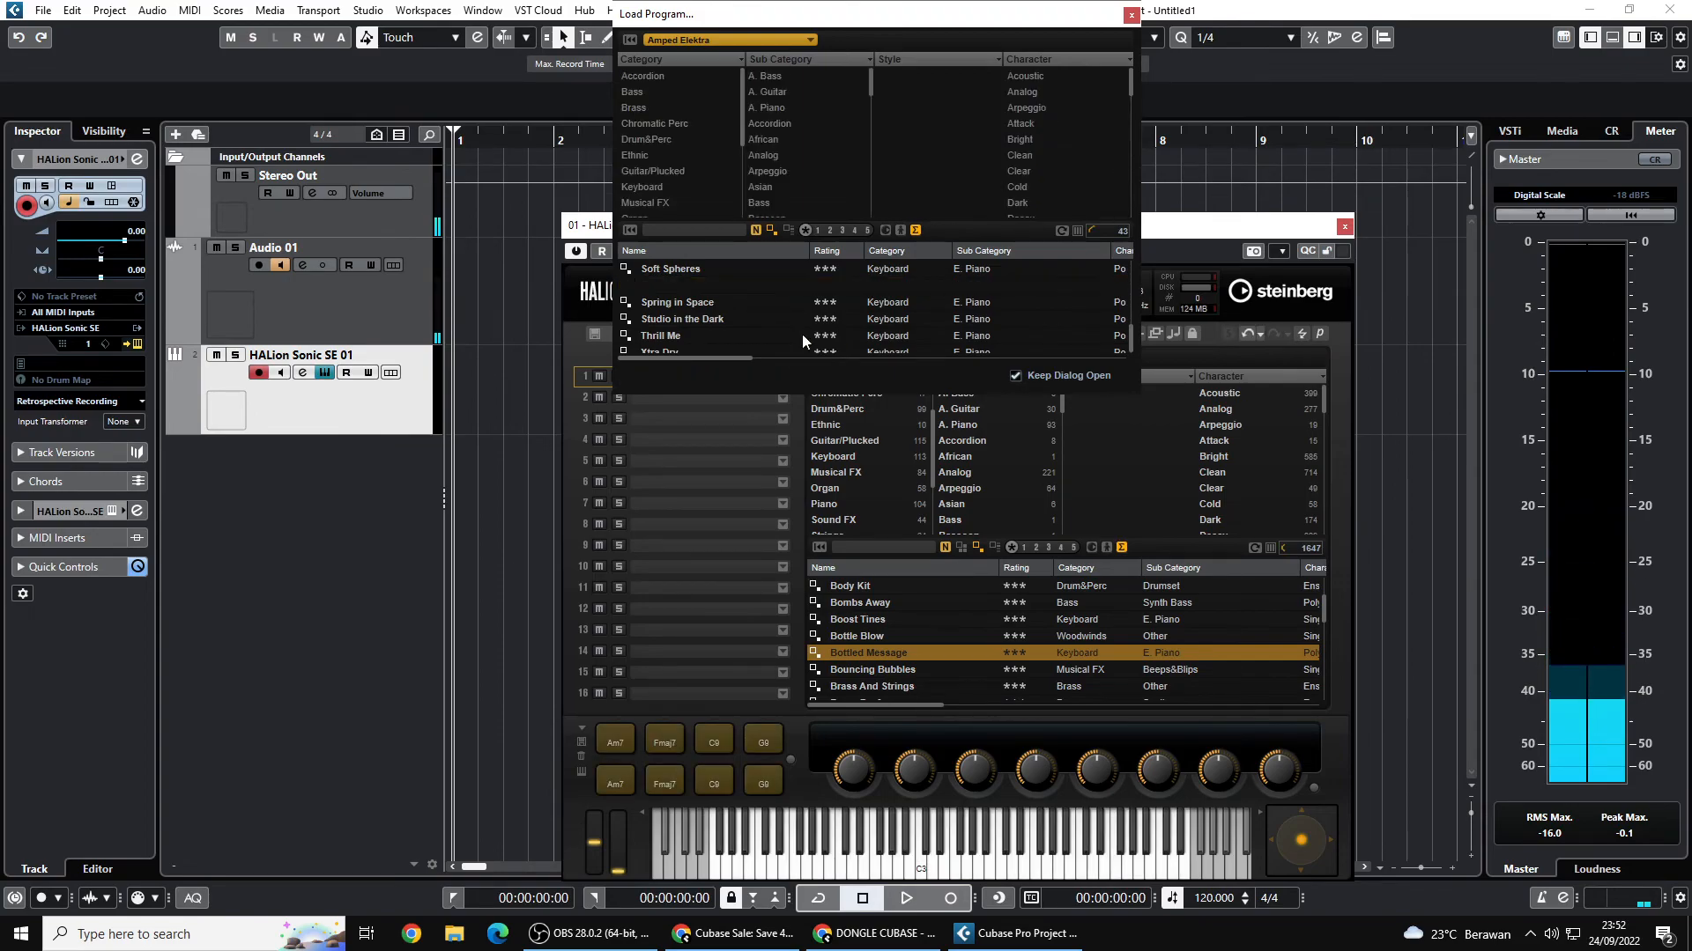
key(Escape)
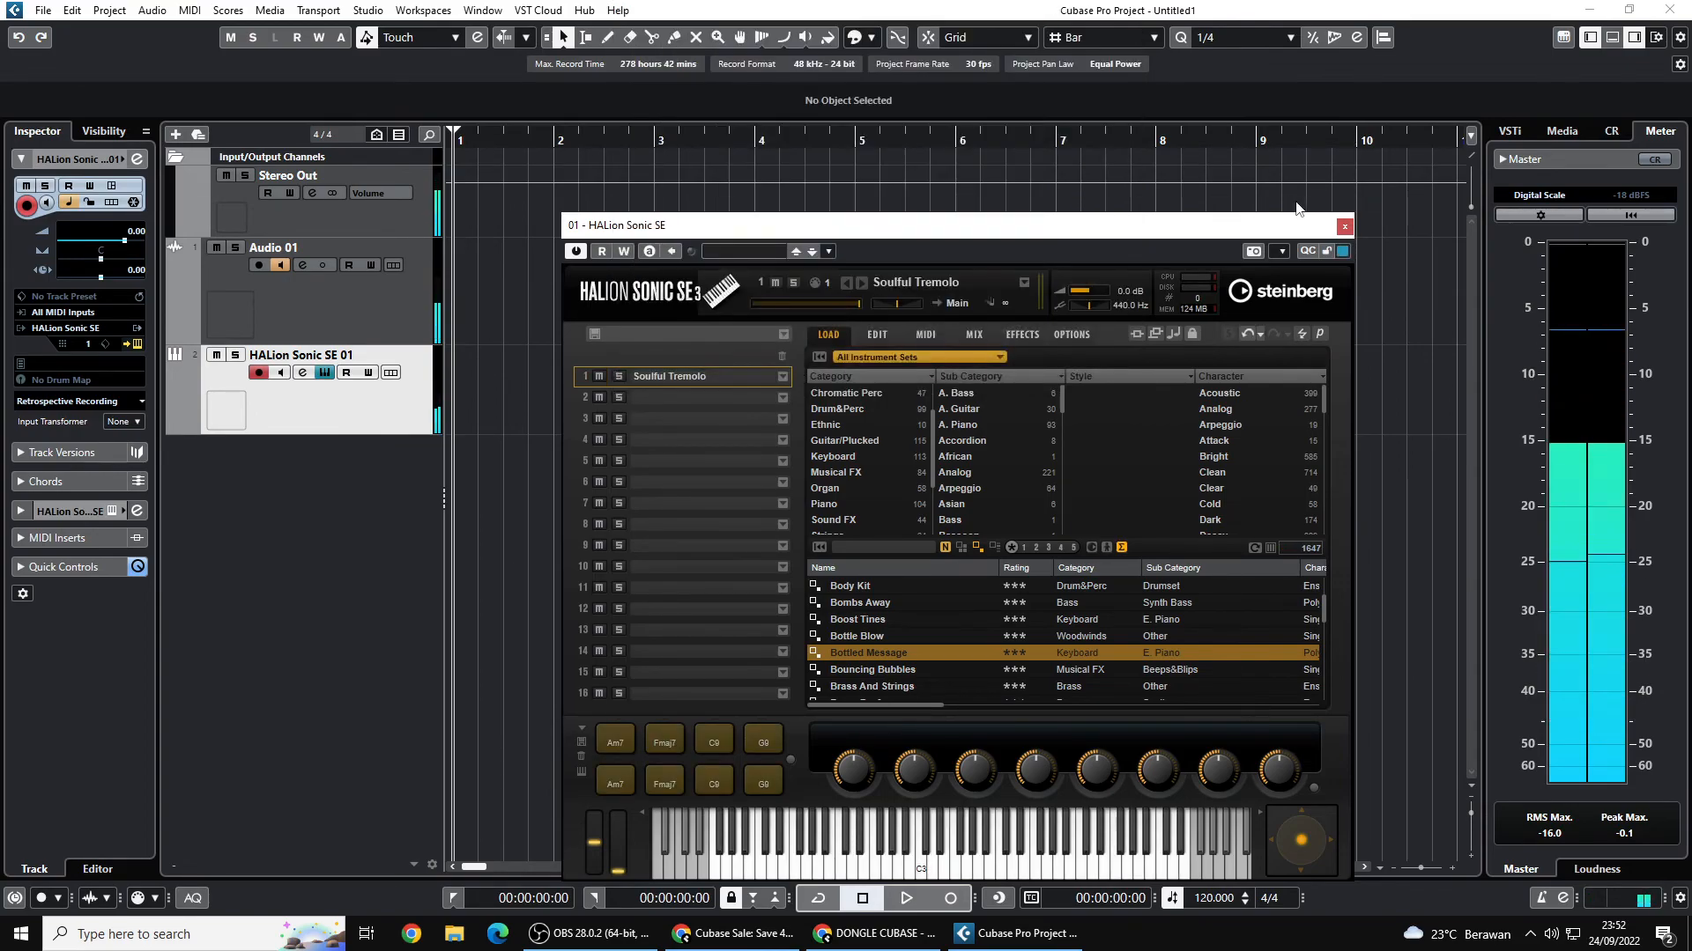
- Reopen the HALion Sonic SE editor and browse its available instrument sets without loading another program
click(1344, 227)
click(334, 371)
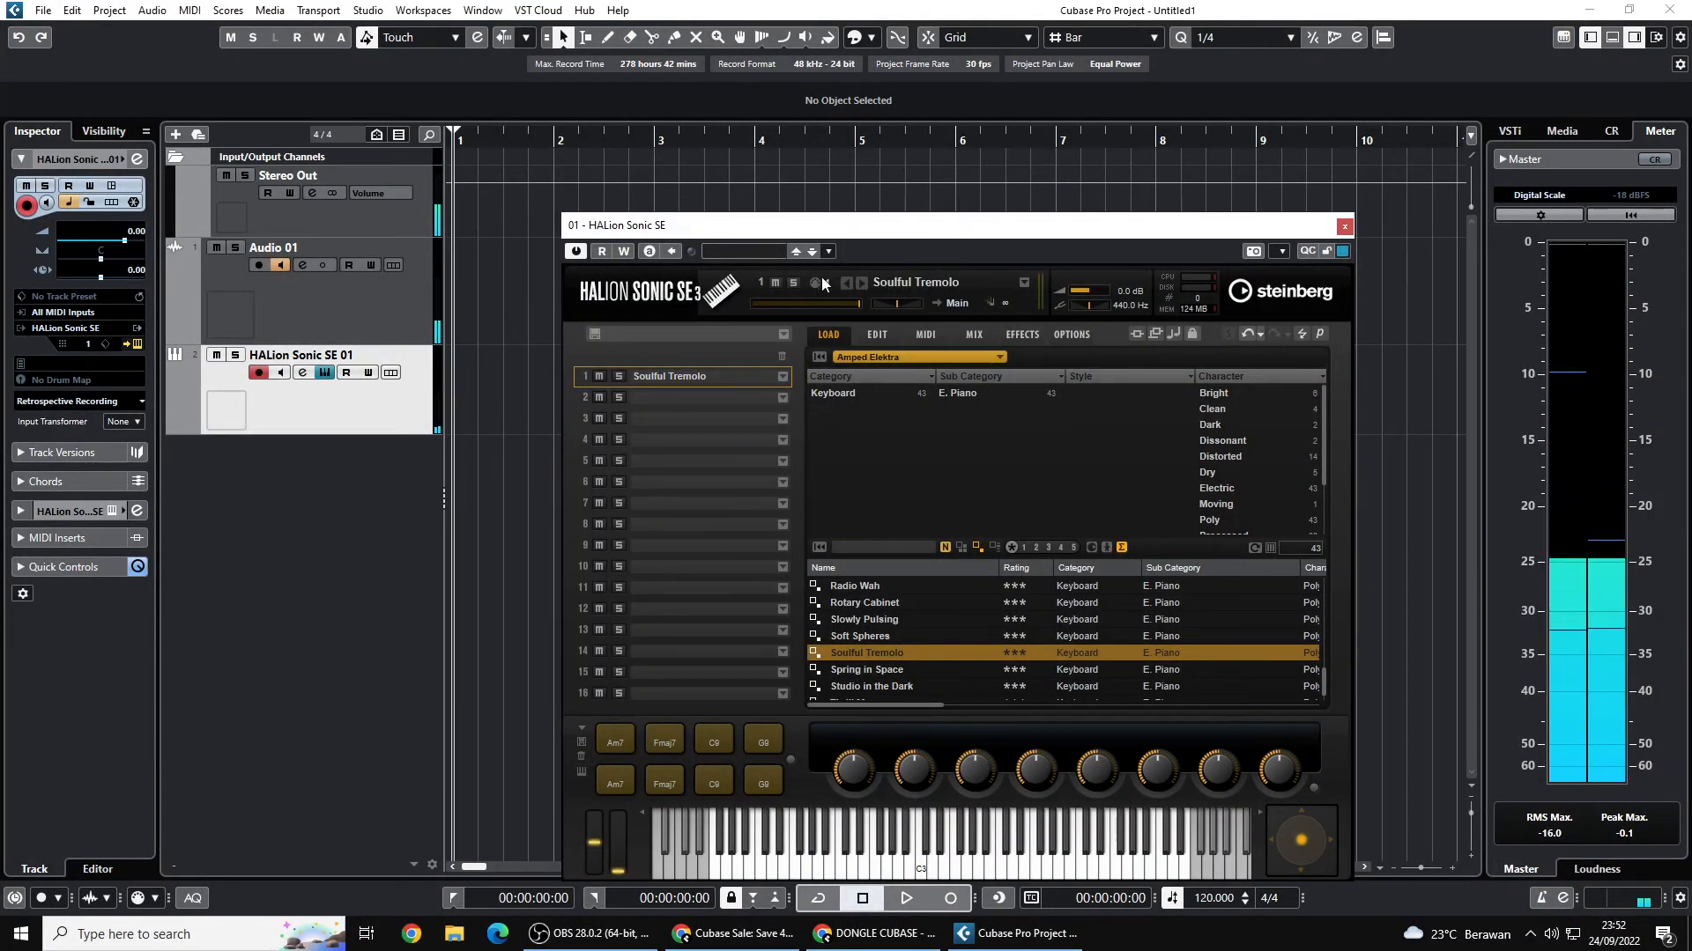
click(922, 284)
click(701, 41)
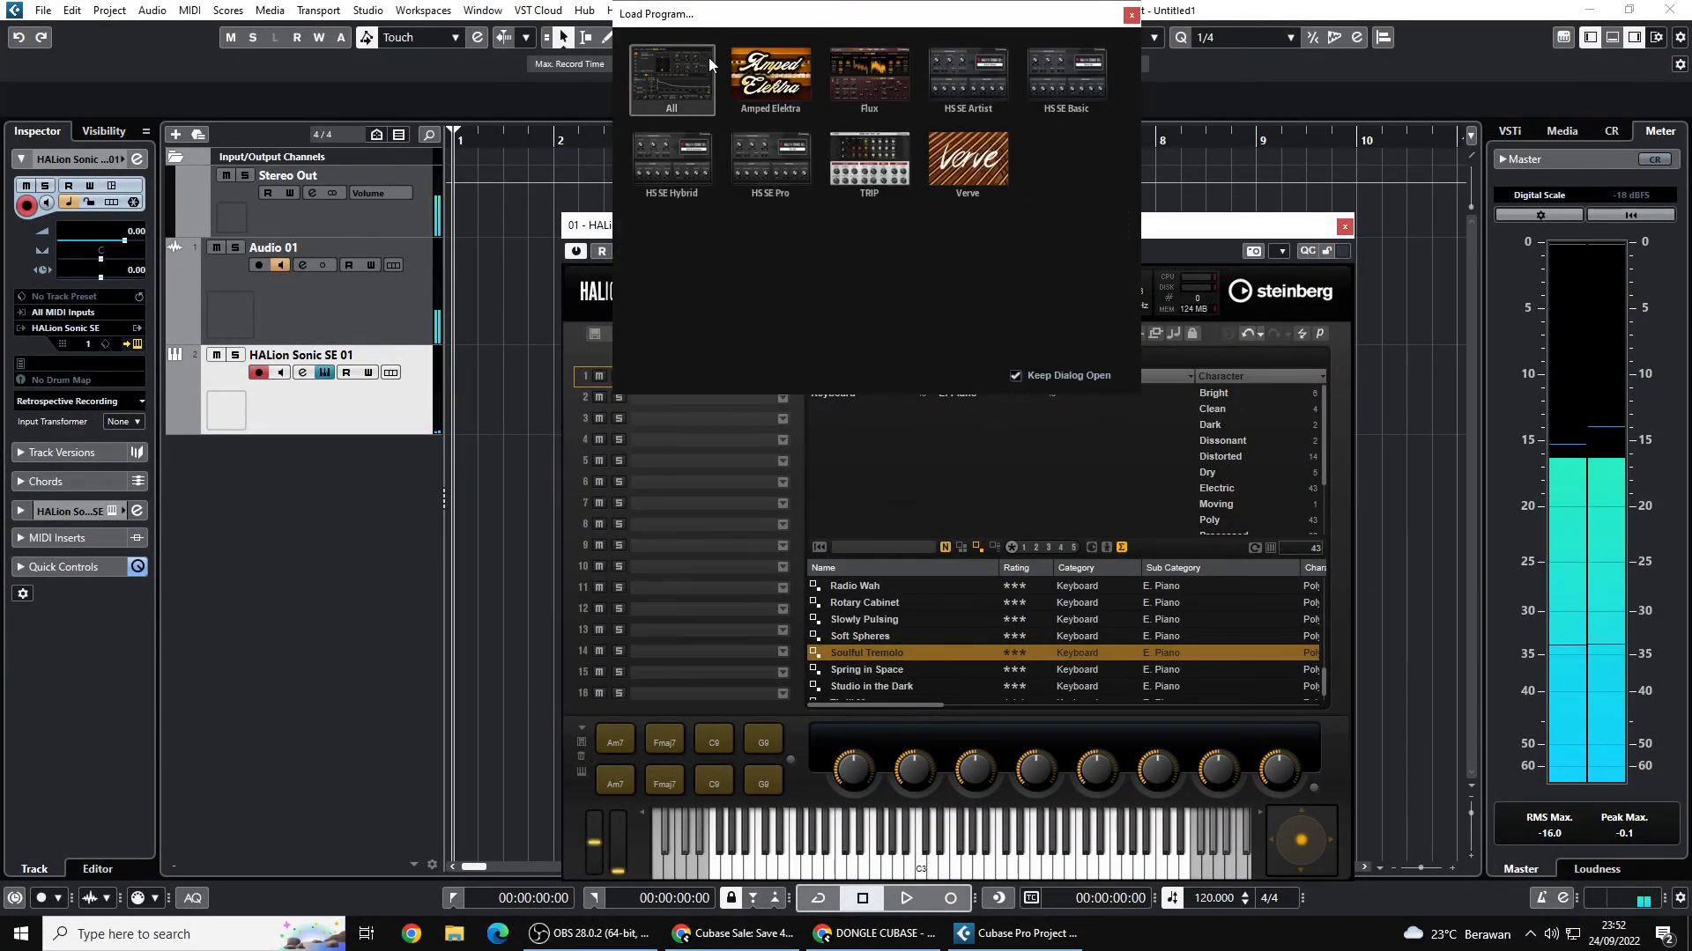
click(777, 84)
click(746, 40)
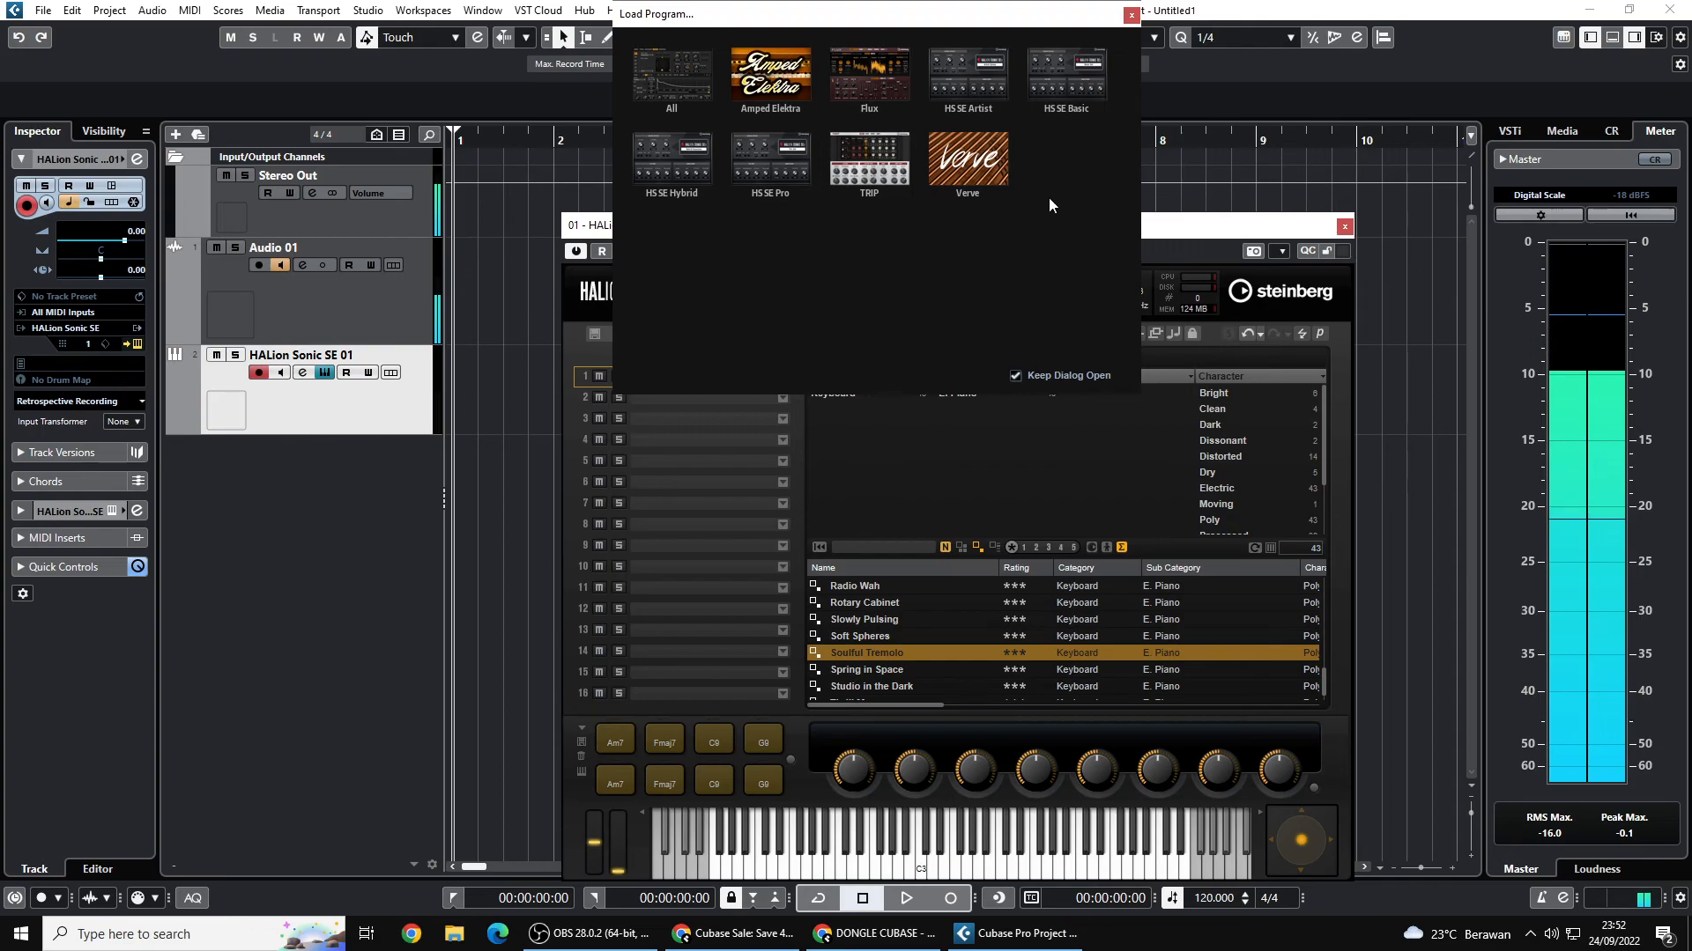
click(1130, 15)
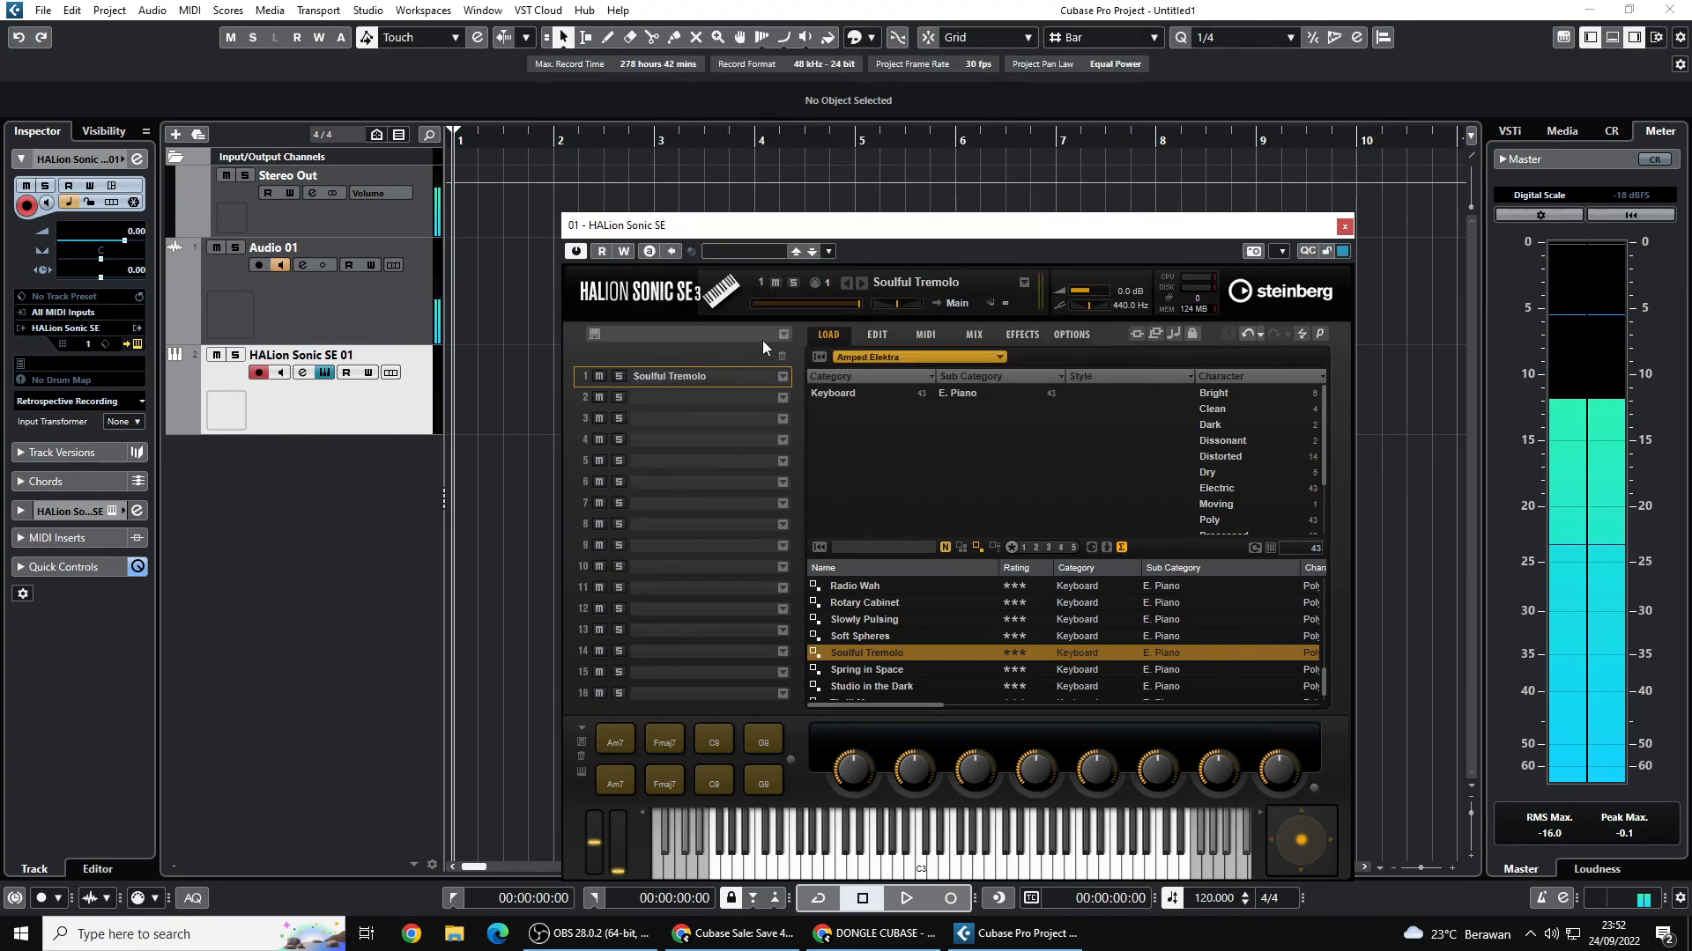
- Review HALion Sonic SE's version and credits information and look through the Amped Elektra program list
click(671, 296)
click(930, 458)
scroll(1164, 627, up, 2)
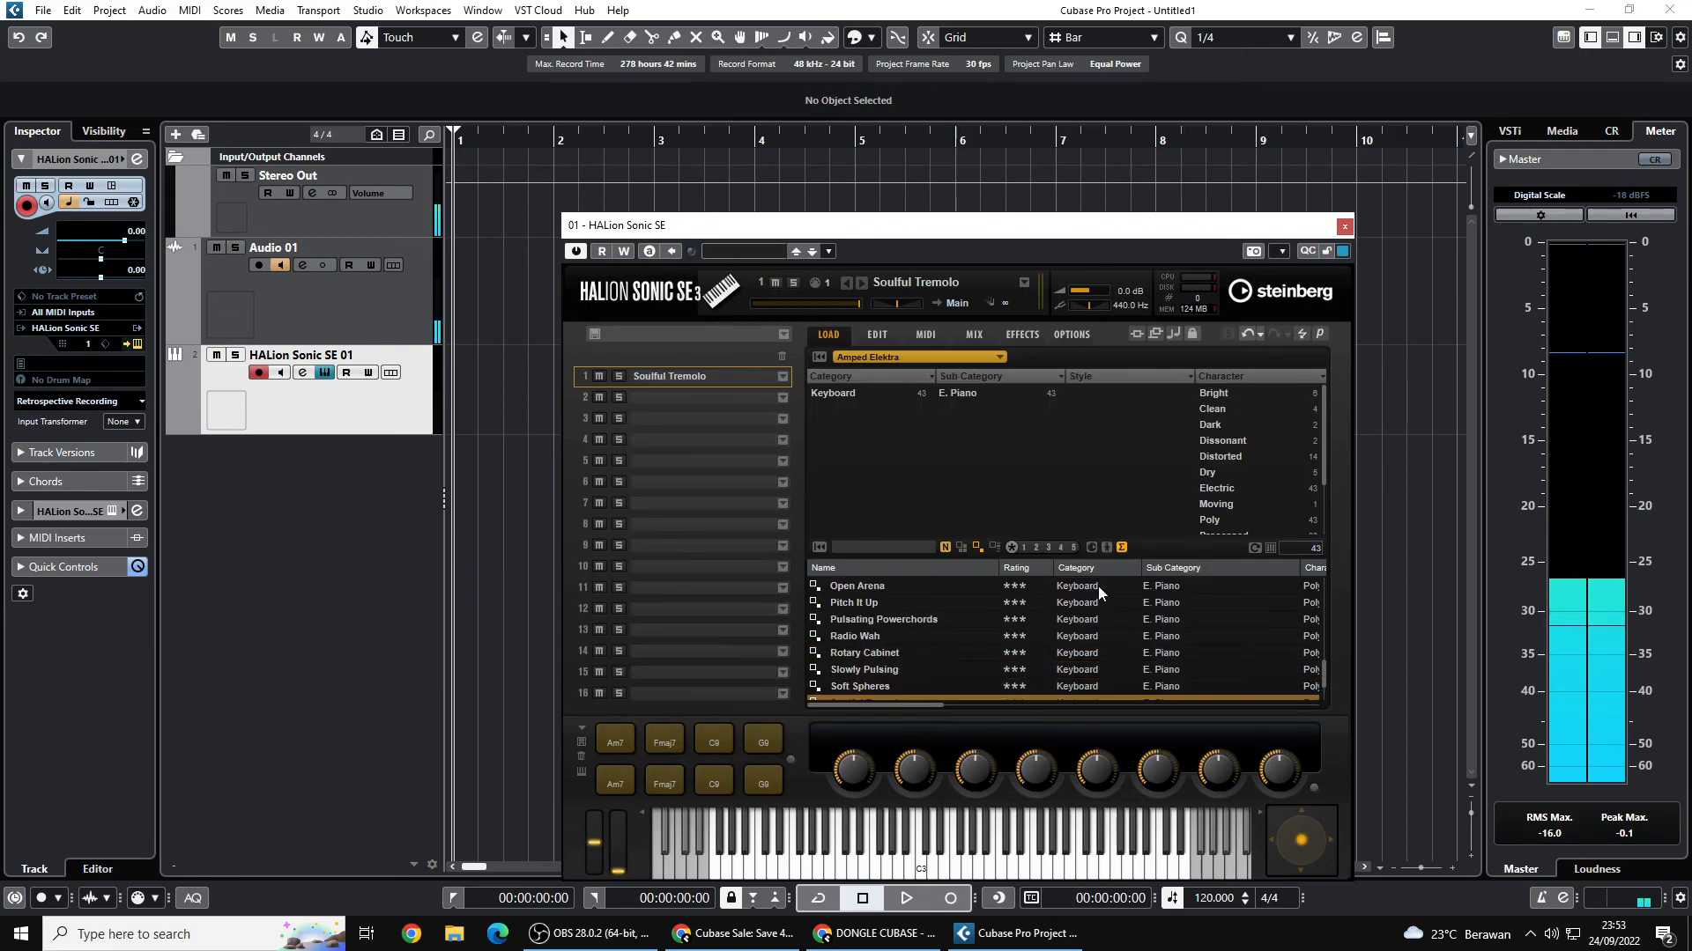
click(656, 296)
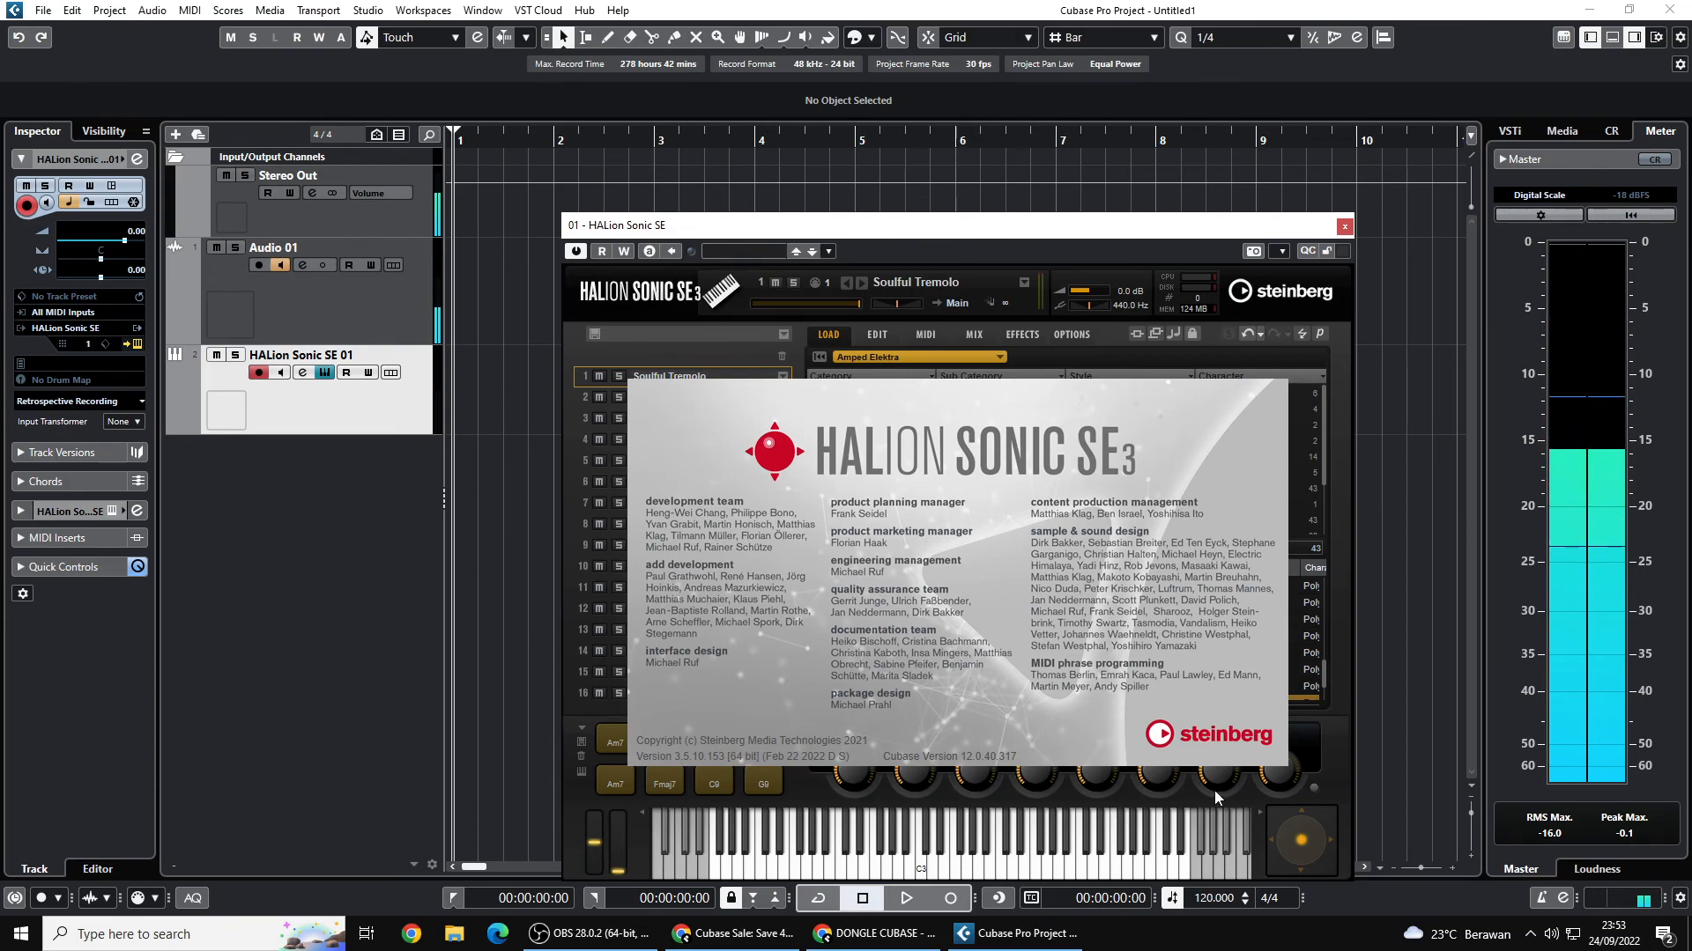
click(1125, 583)
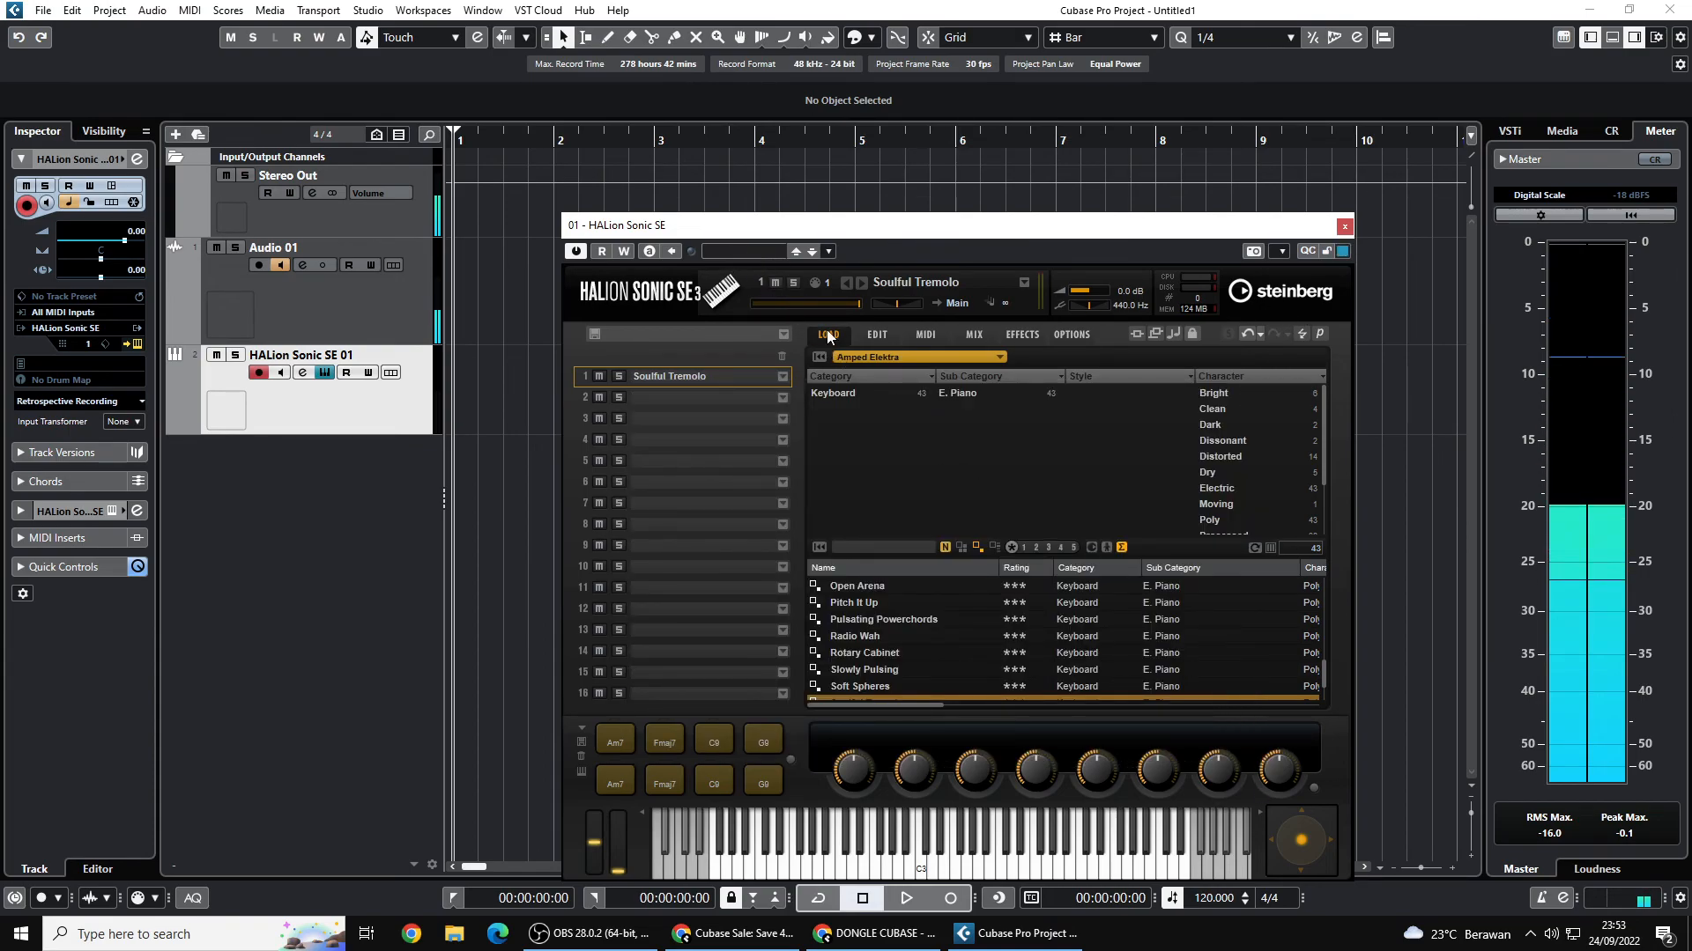
- Clear the "yamaha" search in HALion Sonic SE's preset browser and look through the full preset list without loading one
click(754, 253)
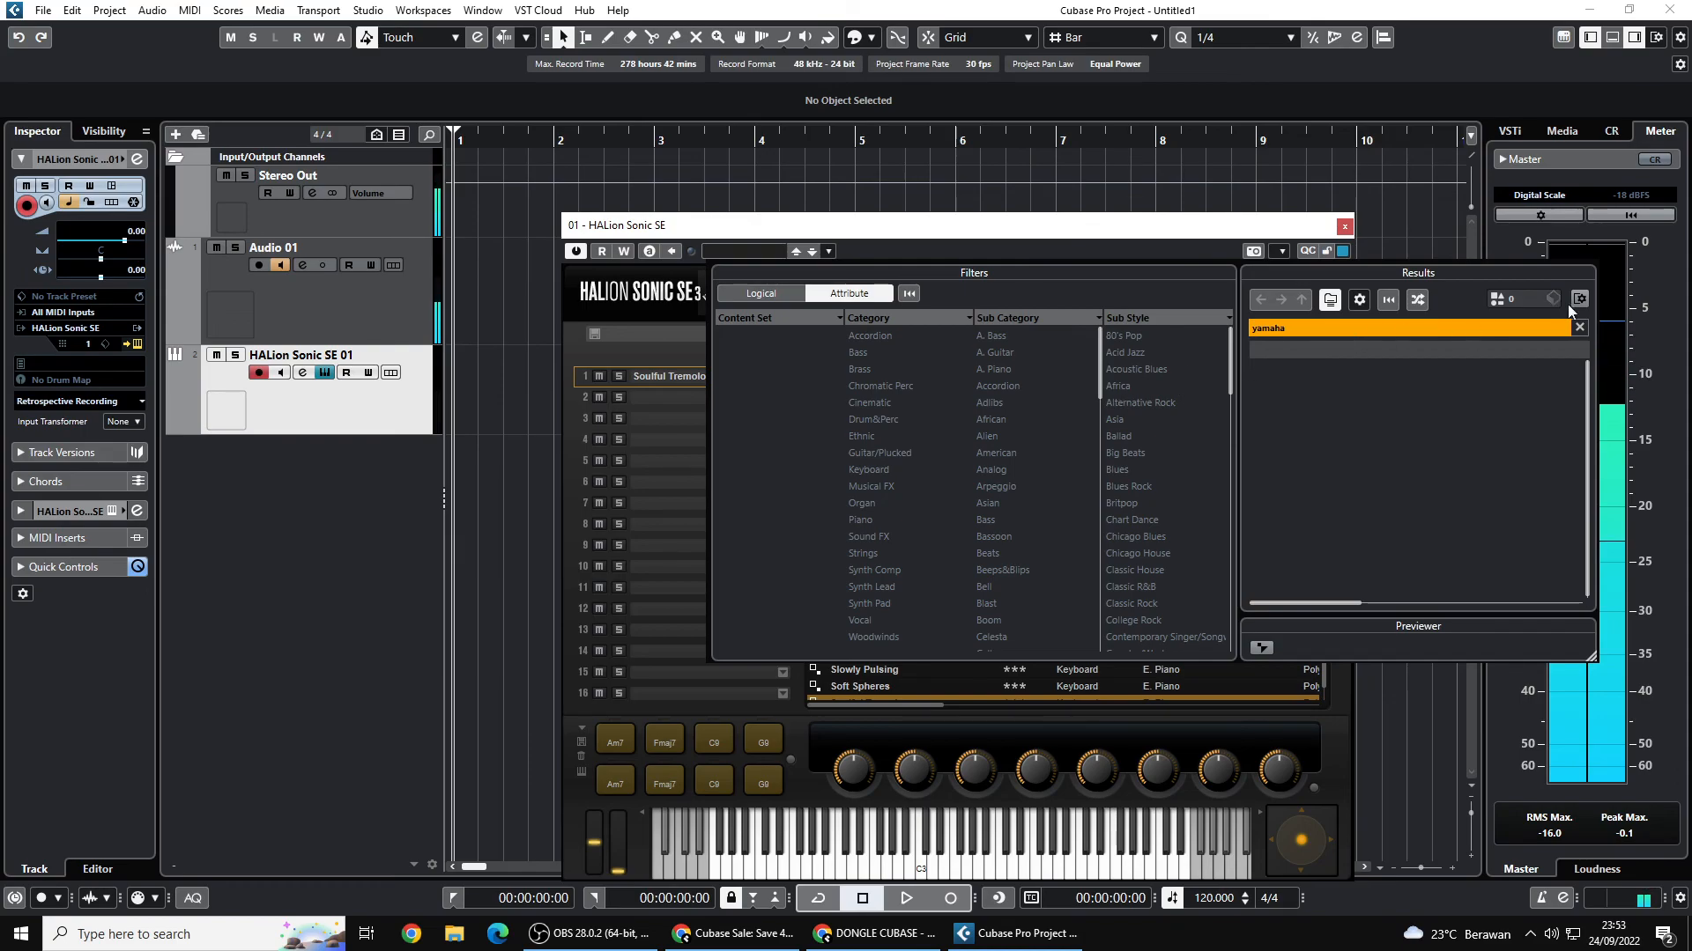
click(1582, 328)
scroll(1311, 450, up, 15)
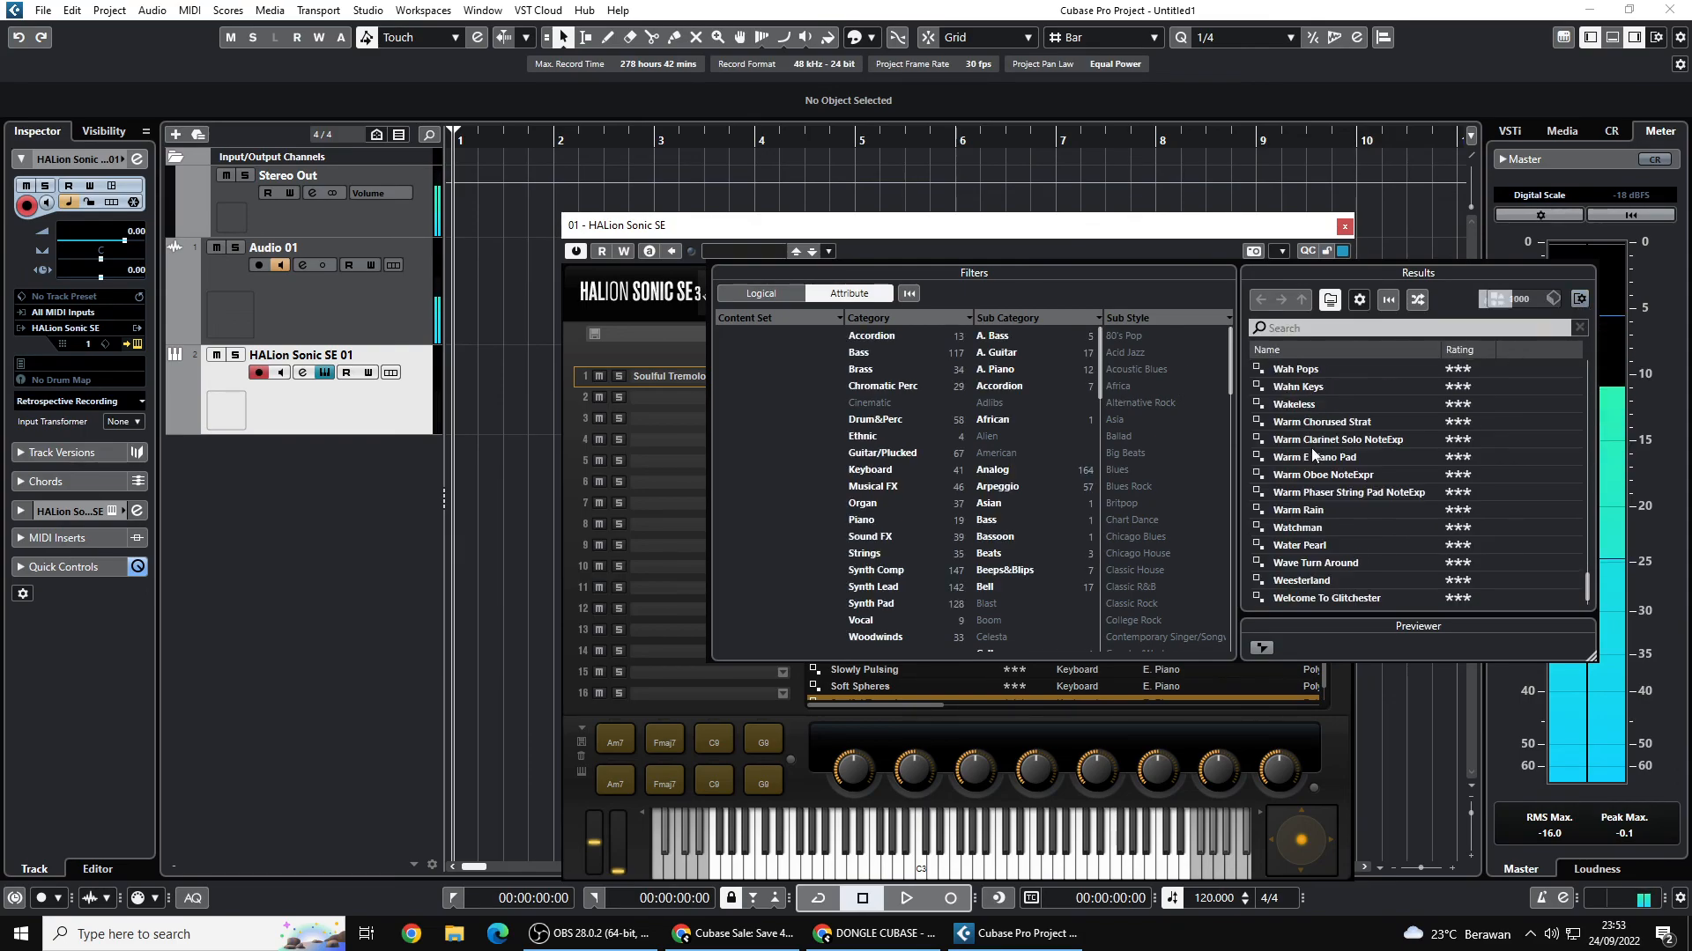
scroll(1269, 396, up, 5)
click(1049, 225)
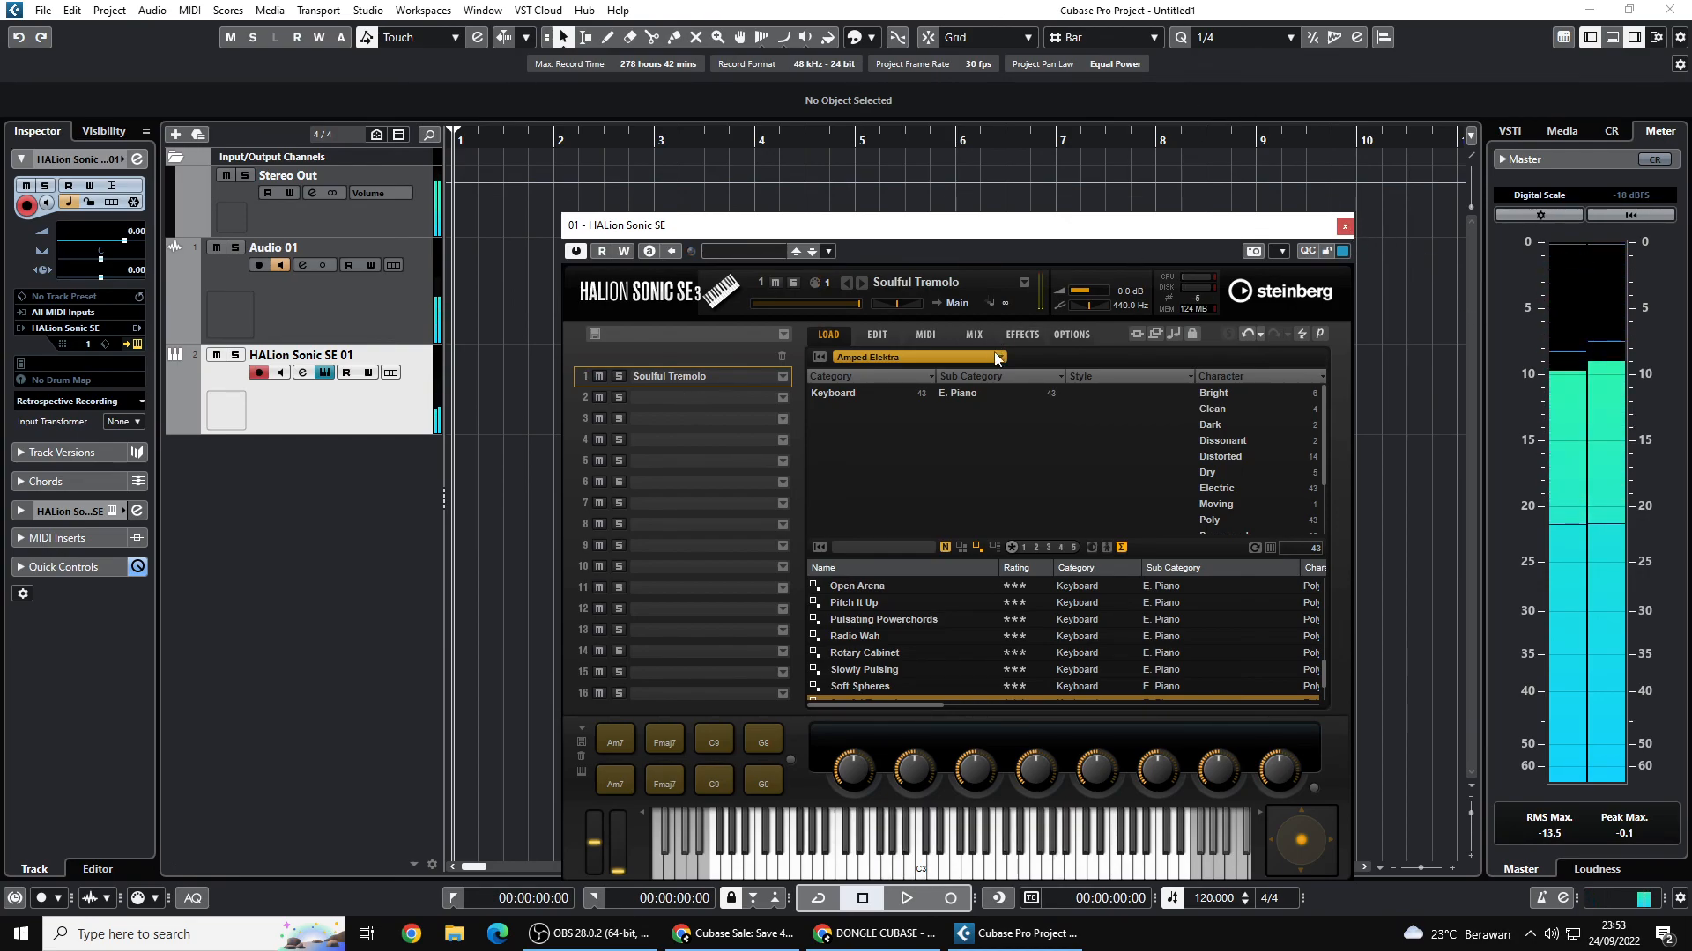
- Close the HALion Sonic SE editor, minimize the Audio 01 track's height and reduce the height of the HALion Sonic SE 01 track
click(1345, 229)
drag(375, 344, 347, 267)
click(345, 315)
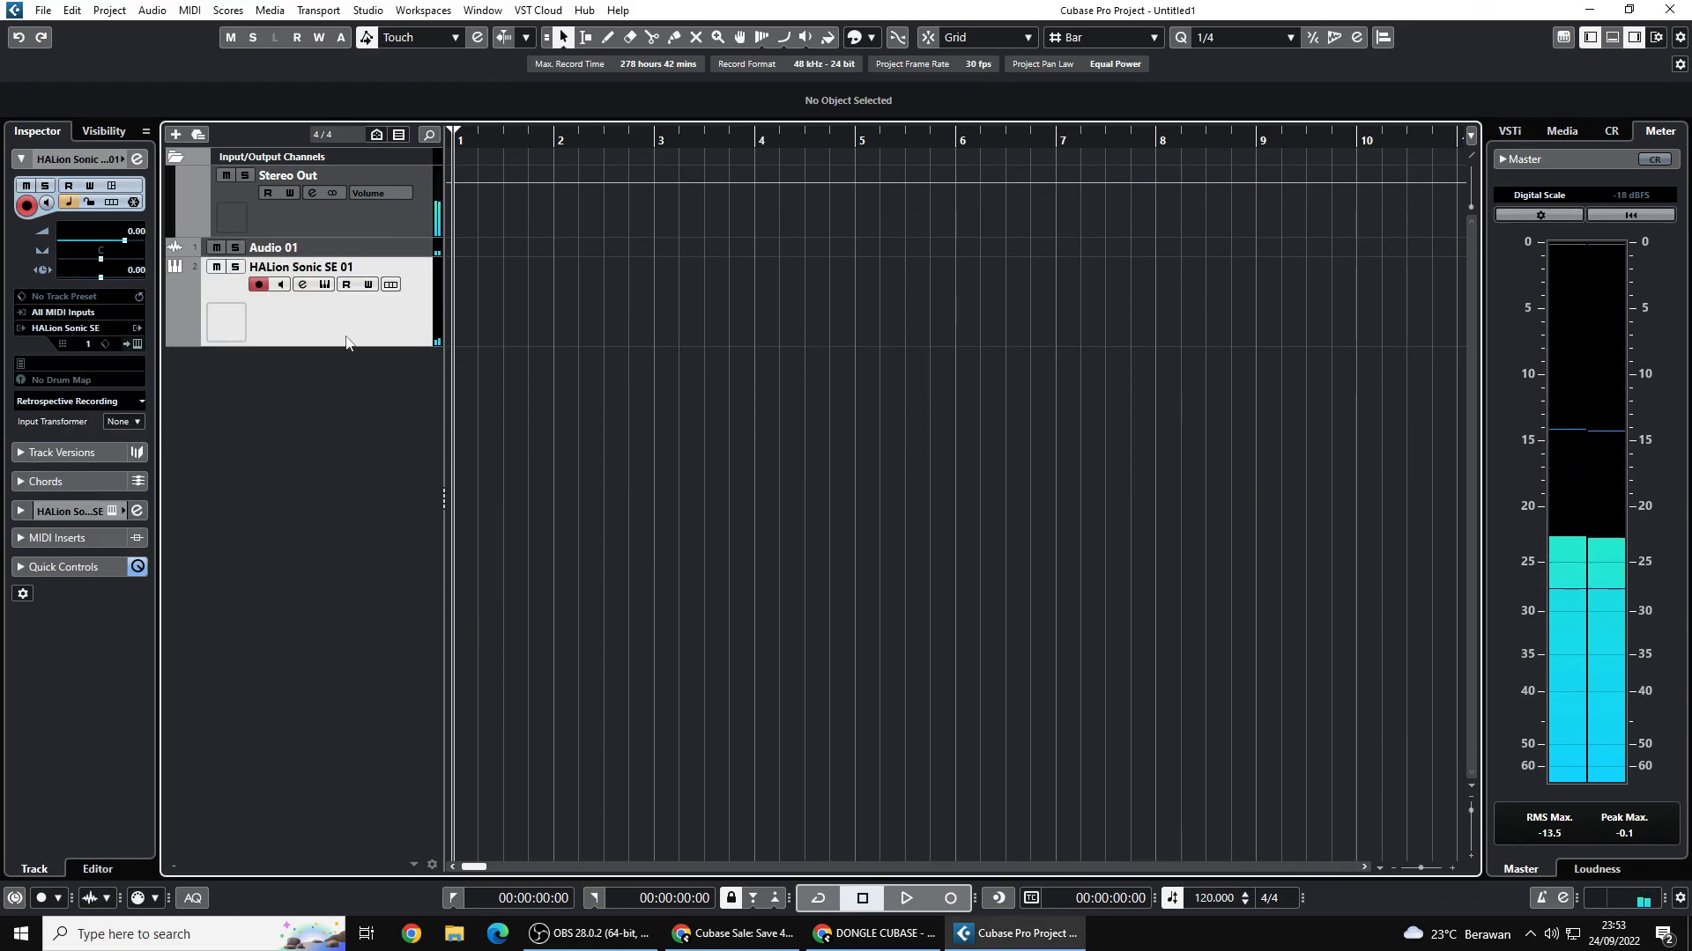
drag(344, 343, 347, 275)
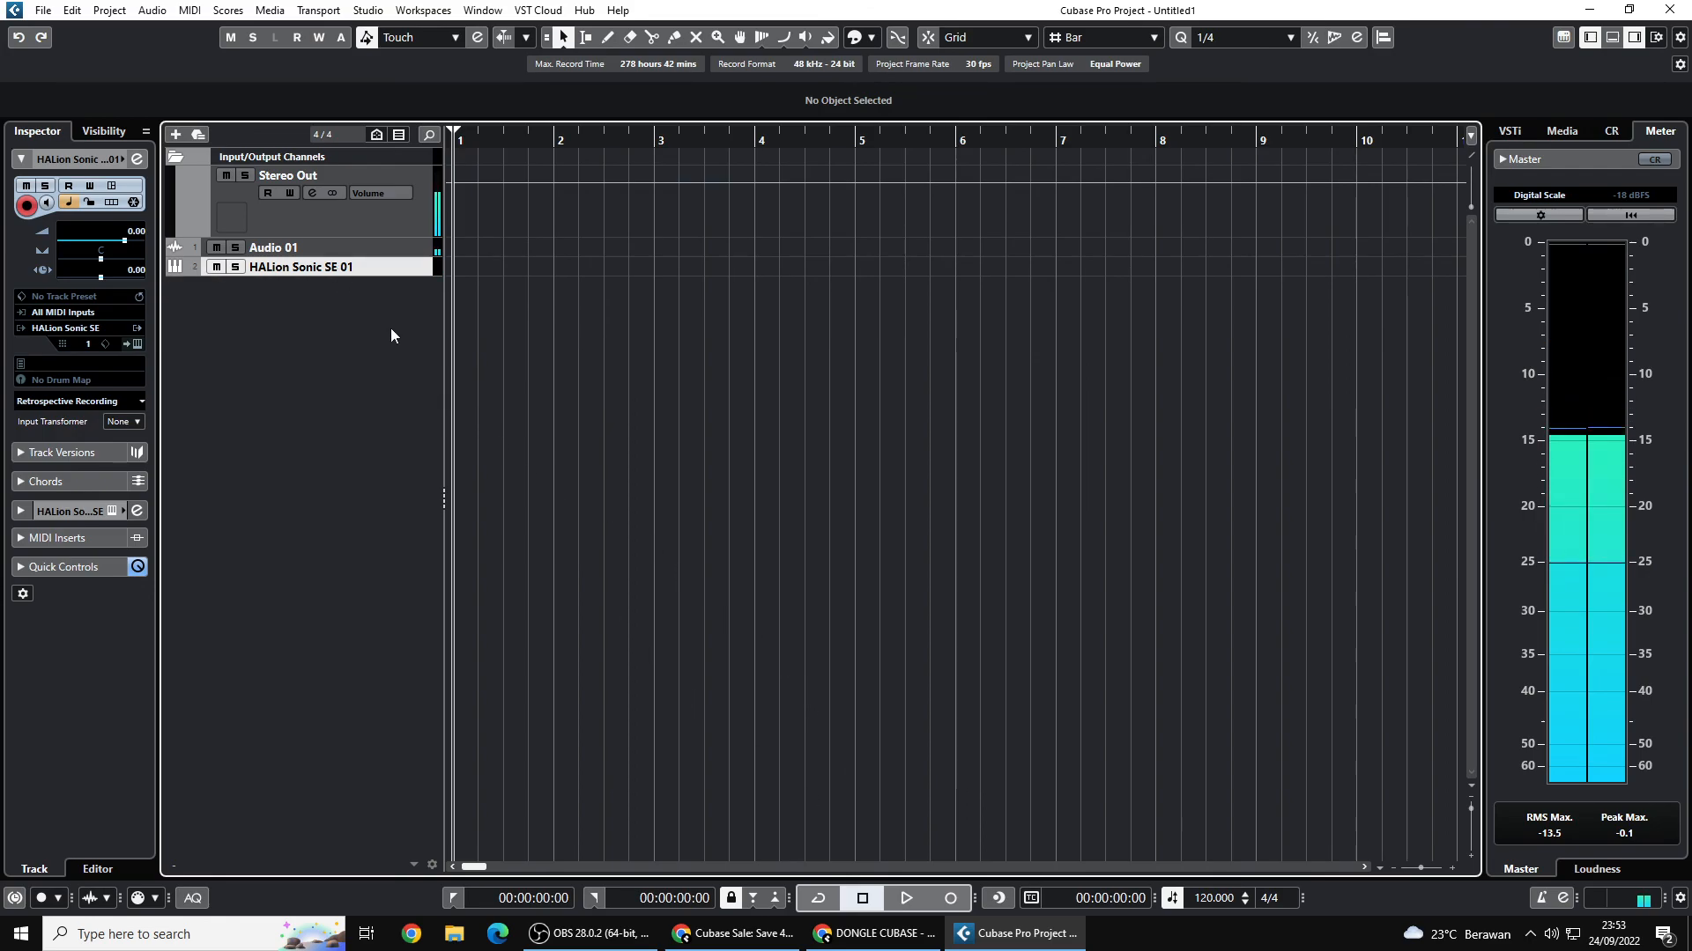
drag(340, 276, 388, 381)
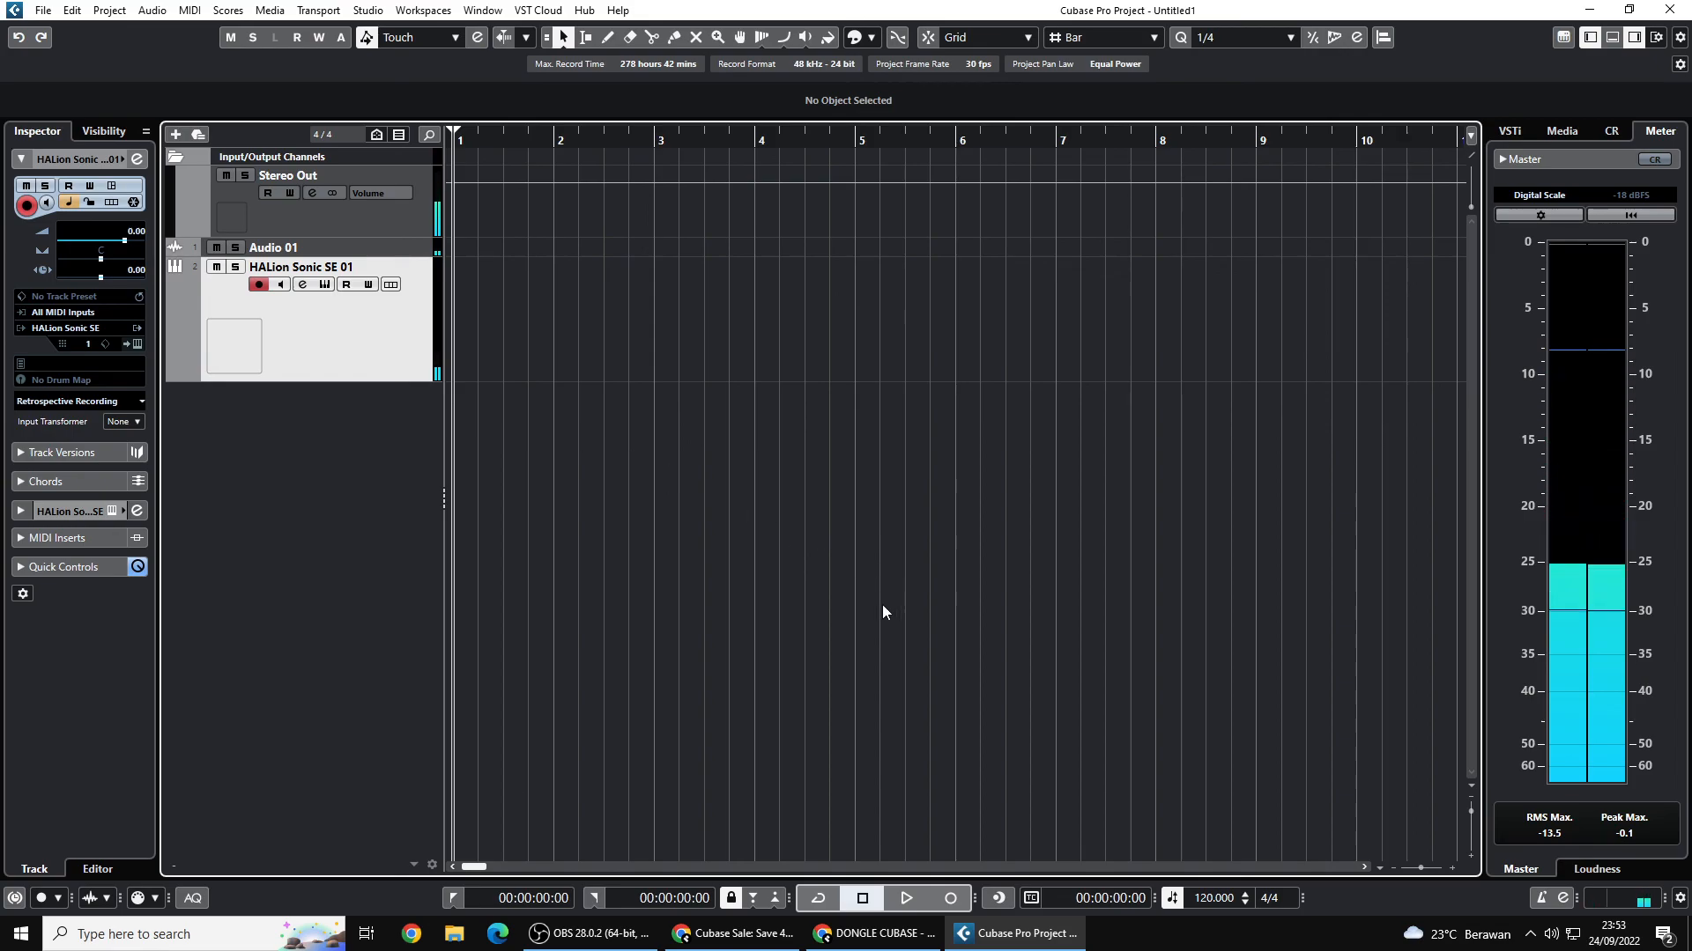
drag(305, 382, 288, 329)
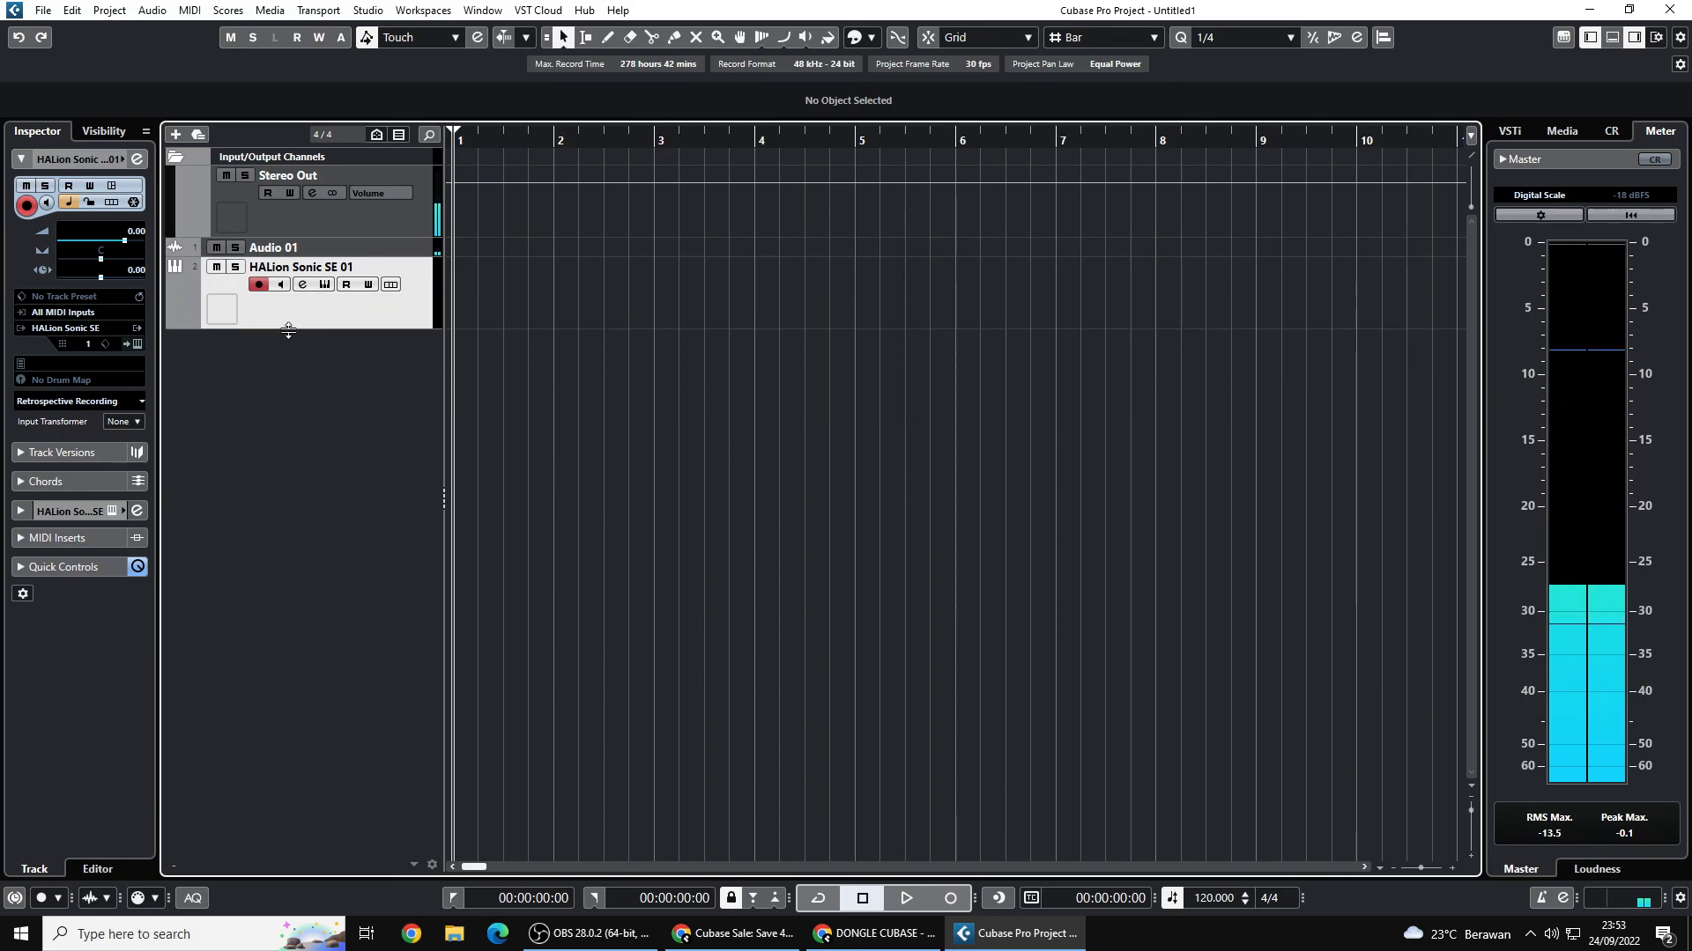